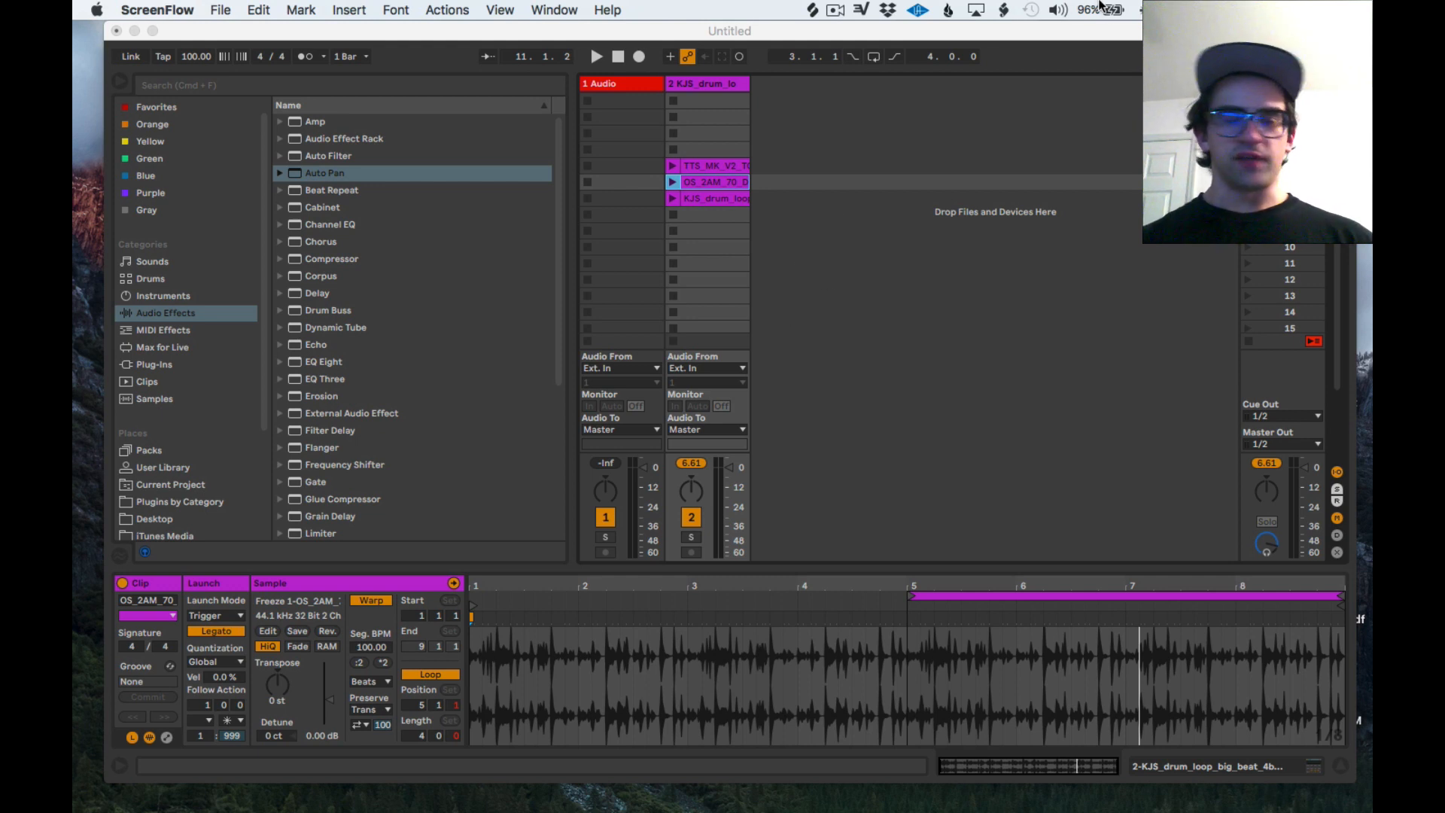
Step: Check the settings of the OS_2AM_70 and TTS_MK_V2 drum clips, and launch the TTS_MK_V2 clip
{"action": "left_click", "coordinate": [735, 179]}
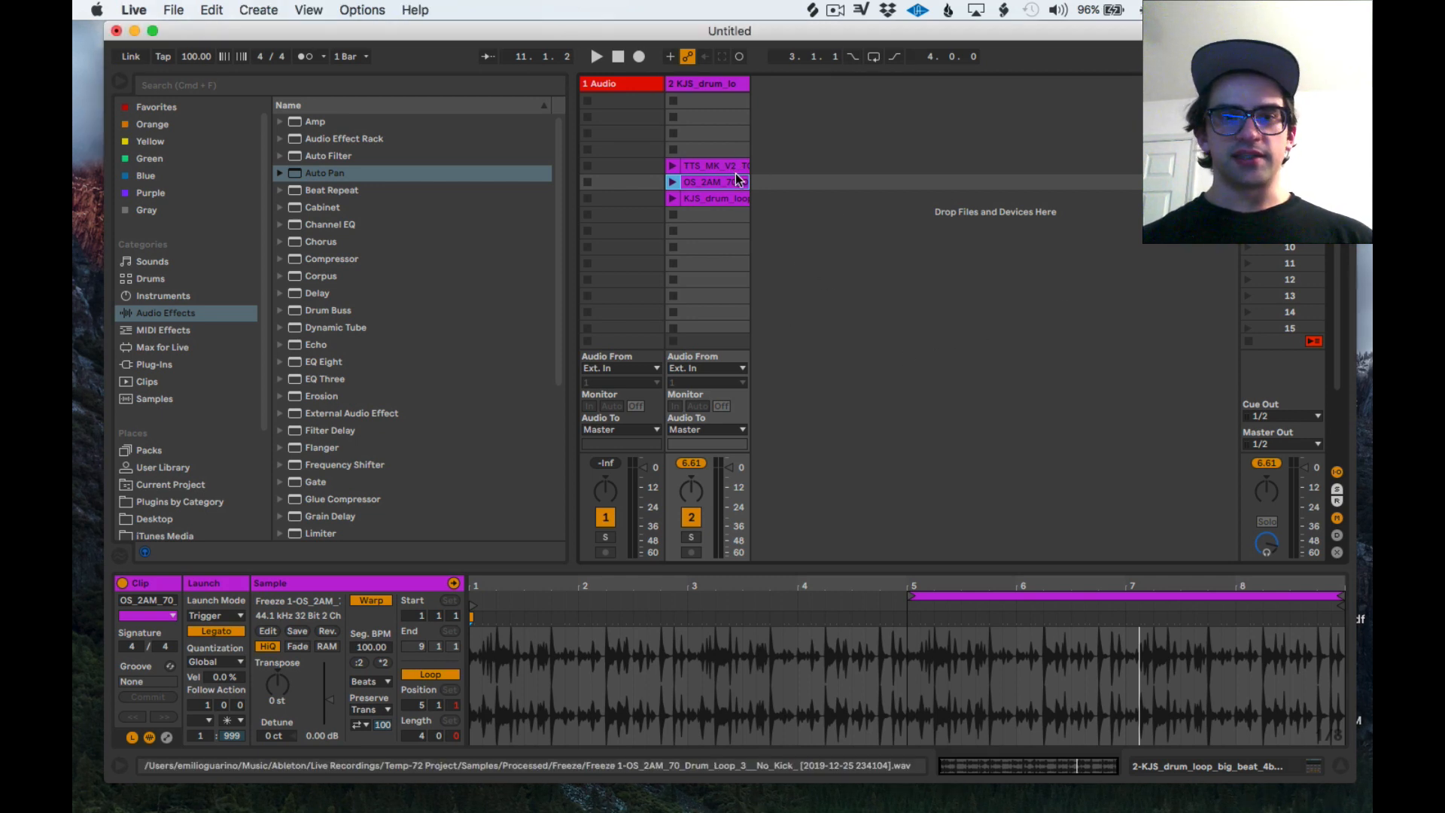
{"action": "left_click", "coordinate": [713, 166]}
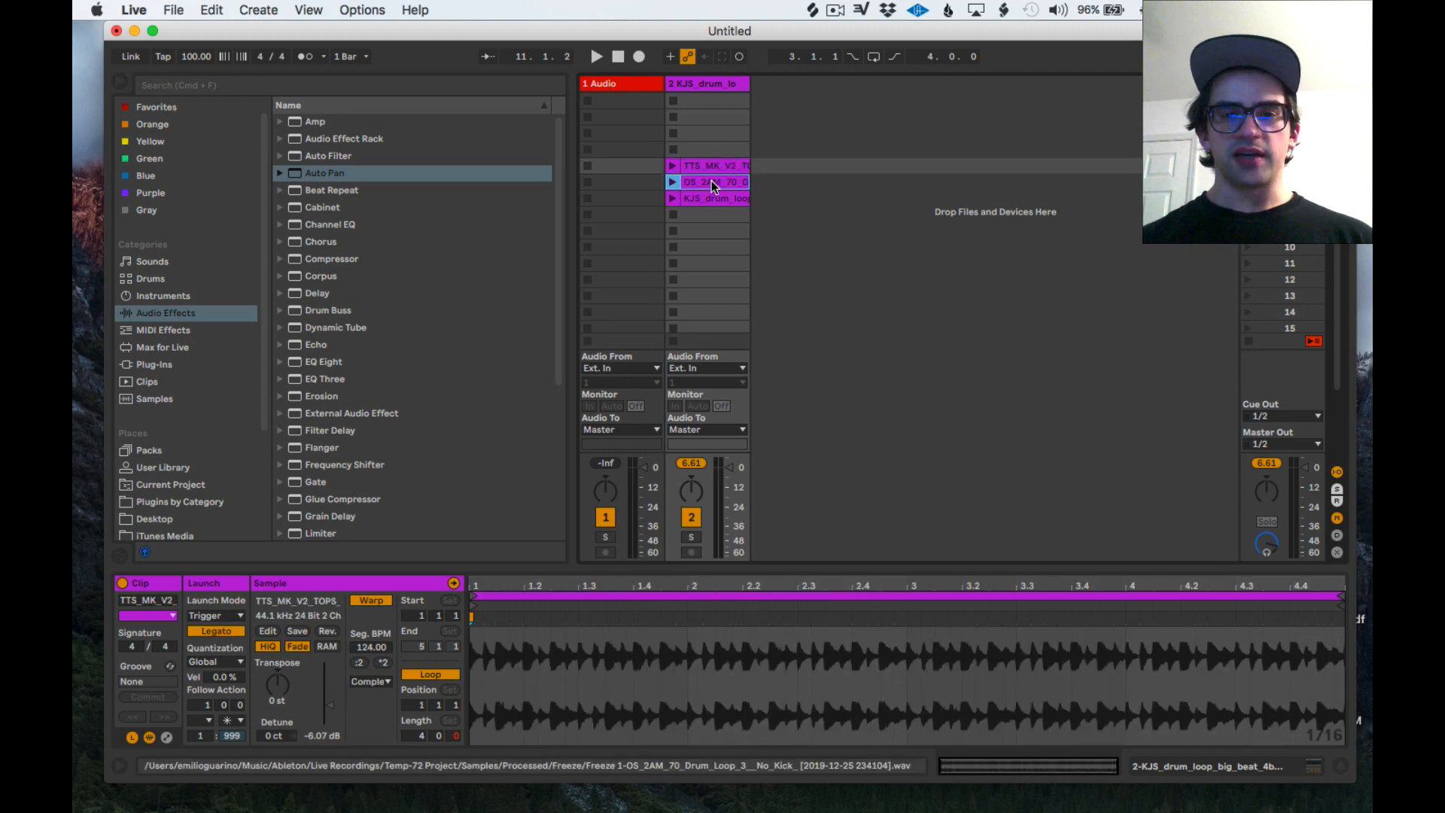
{"action": "left_click", "coordinate": [712, 166]}
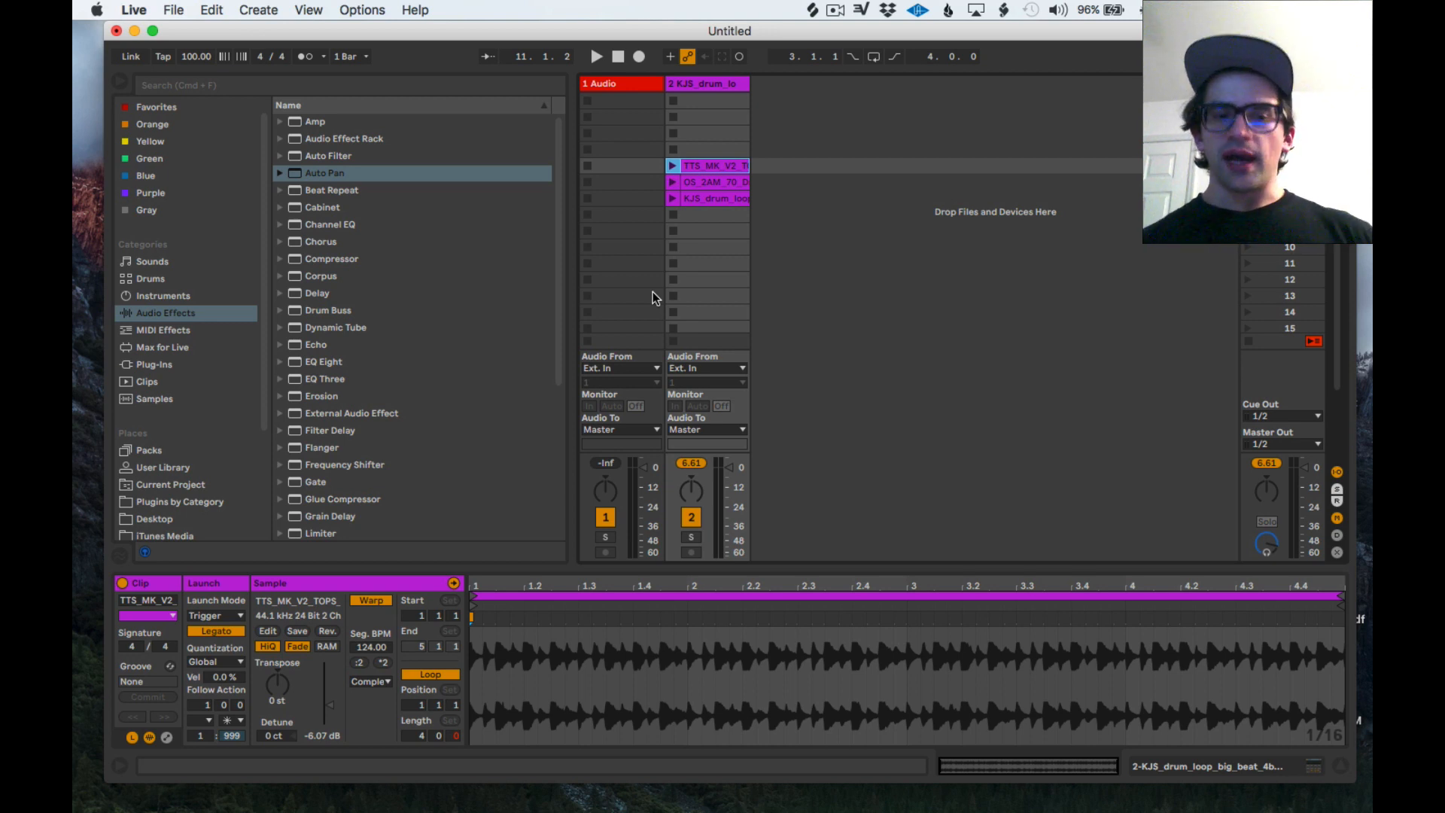
{"action": "left_click", "coordinate": [686, 181]}
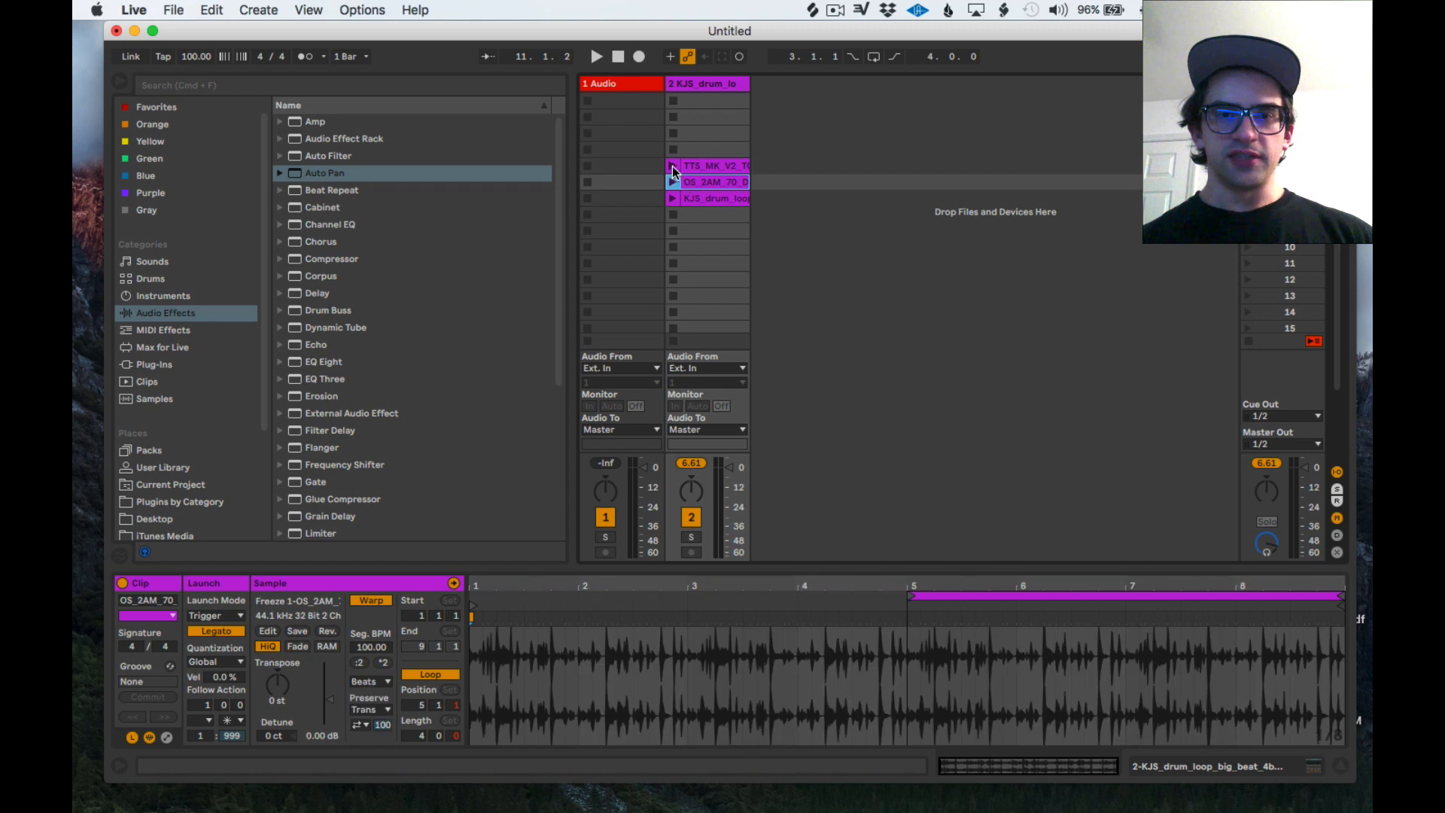
{"action": "left_click", "coordinate": [674, 166]}
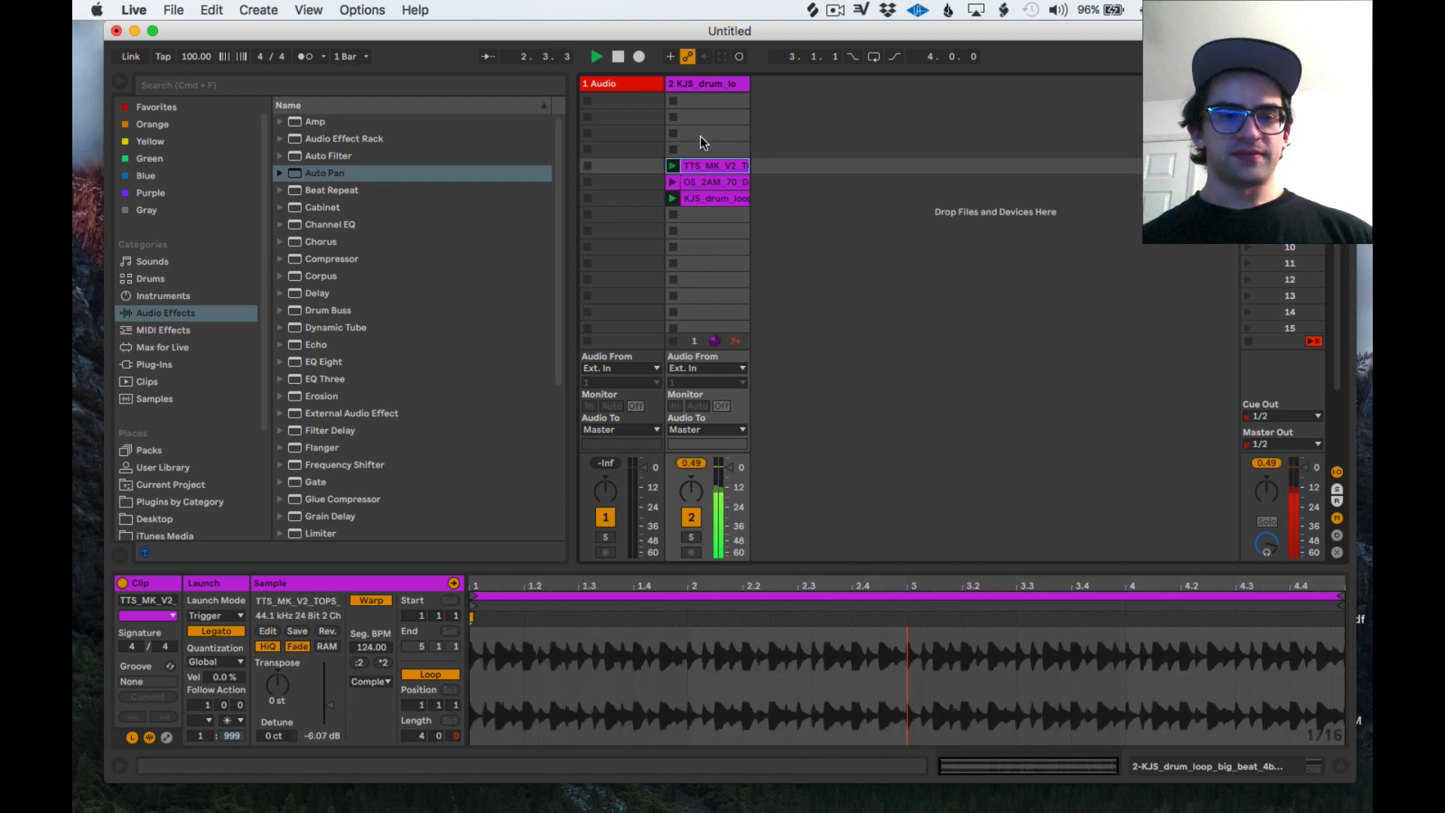
Step: Set the follow action time of all three drum clips to 0 0 1 and stop playback
{"action": "left_click", "coordinate": [706, 199]}
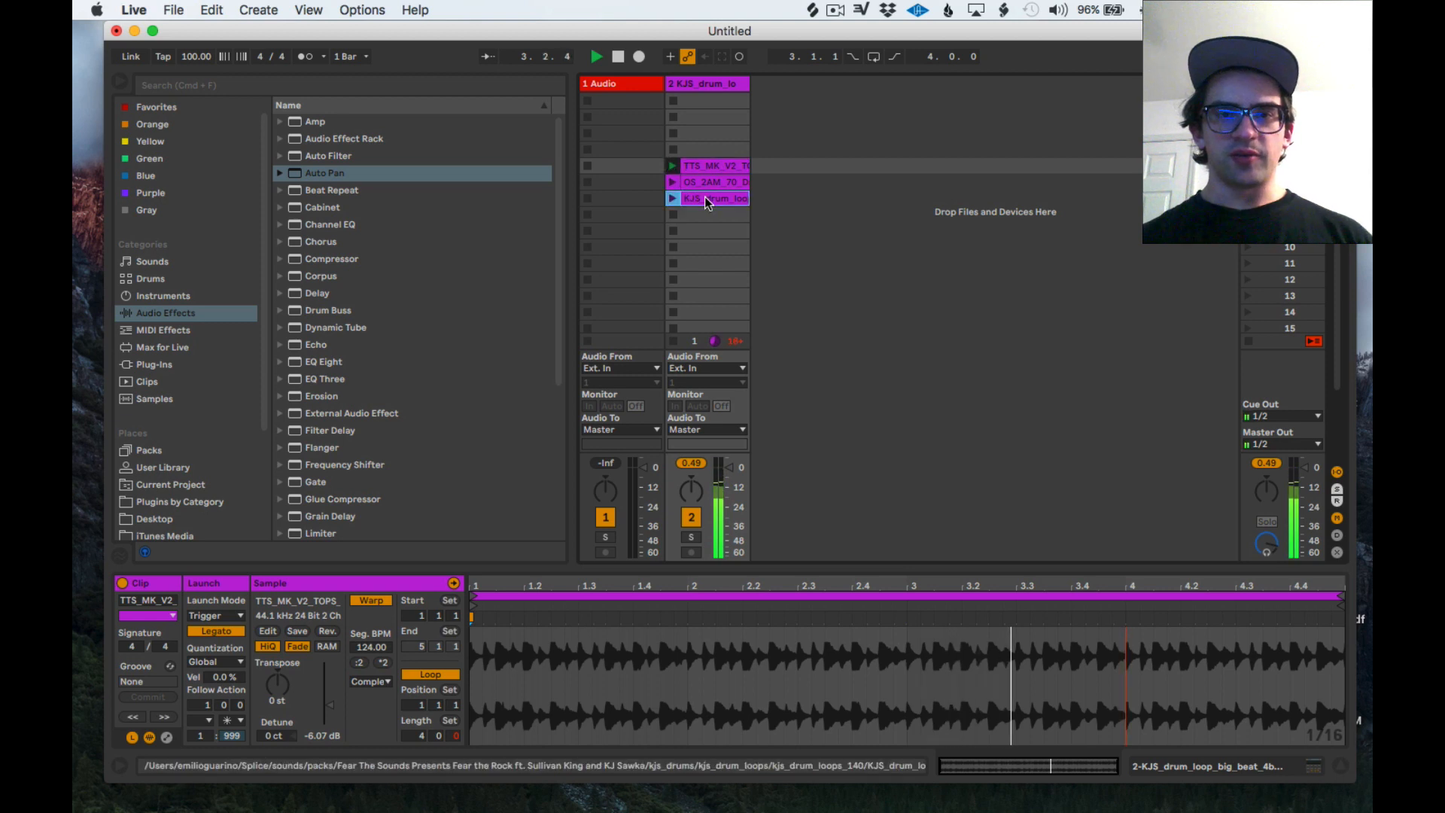
{"action": "left_click", "coordinate": [706, 166], "text": "shift"}
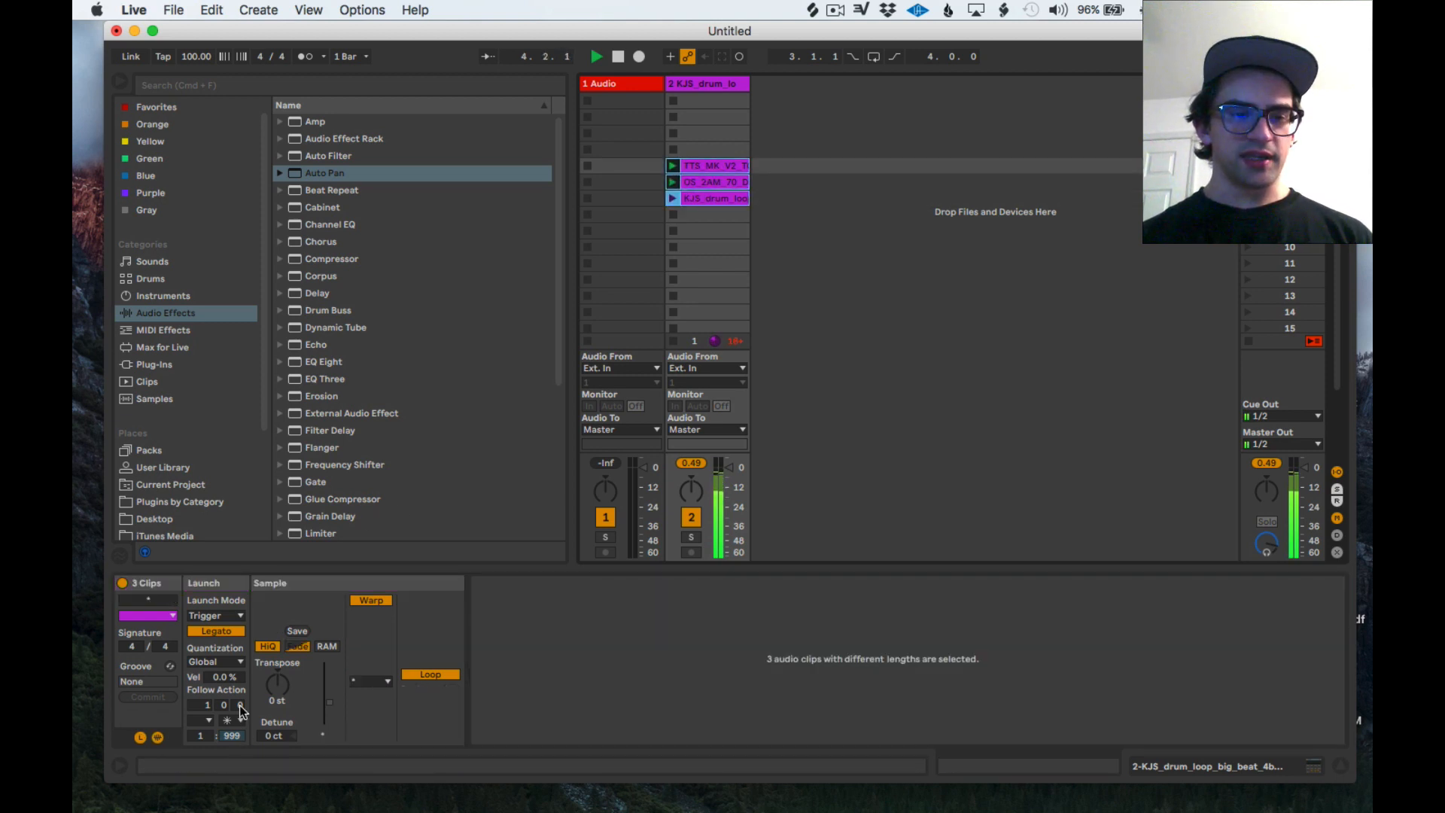
{"action": "left_click_drag", "start_coordinate": [240, 706], "coordinate": [240, 752]}
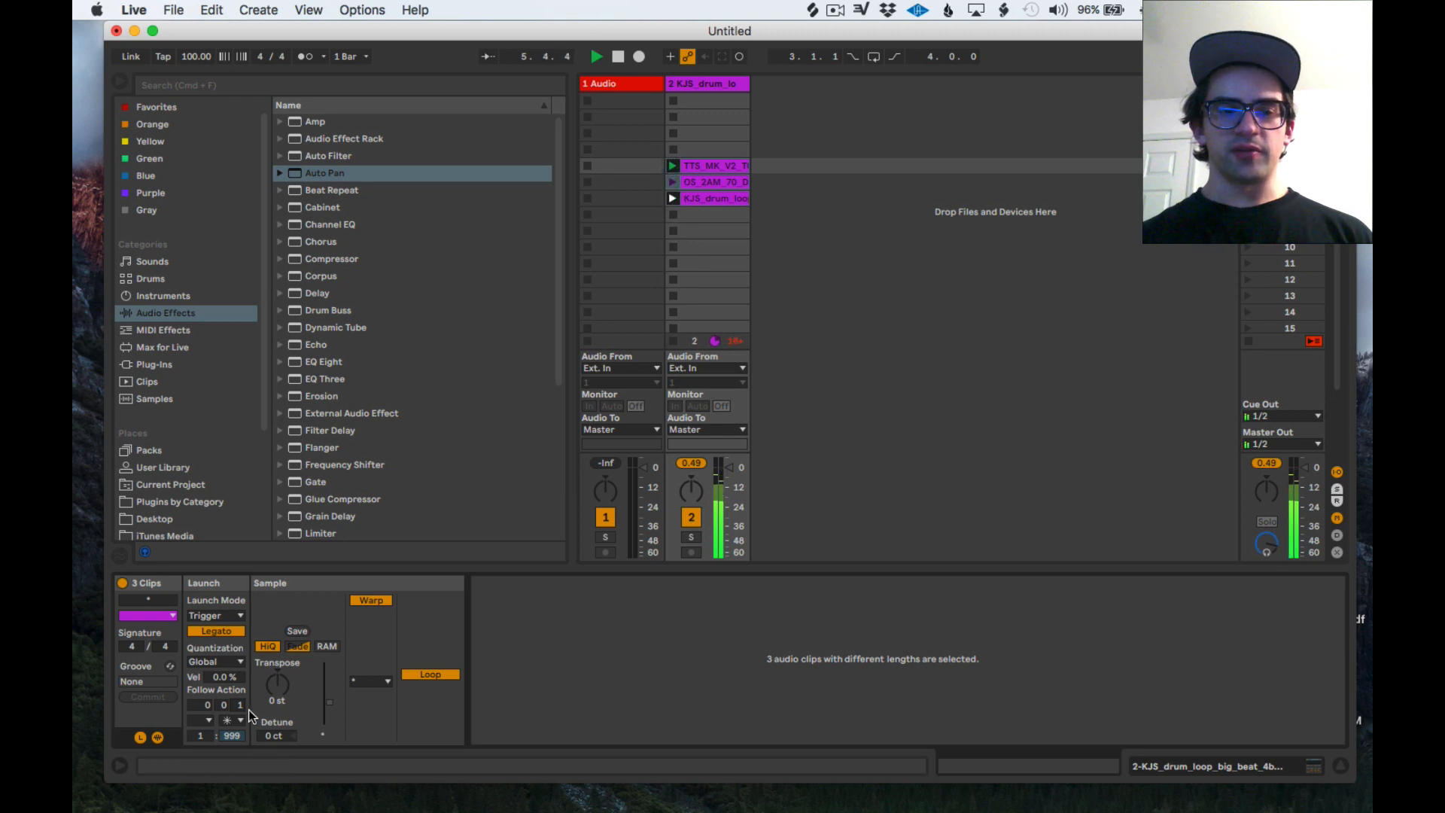
{"action": "mouse_move", "coordinate": [240, 706]}
{"action": "left_mouse_down"}
{"action": "mouse_move", "coordinate": [240, 645]}
{"action": "mouse_move", "coordinate": [240, 706]}
{"action": "left_mouse_up"}
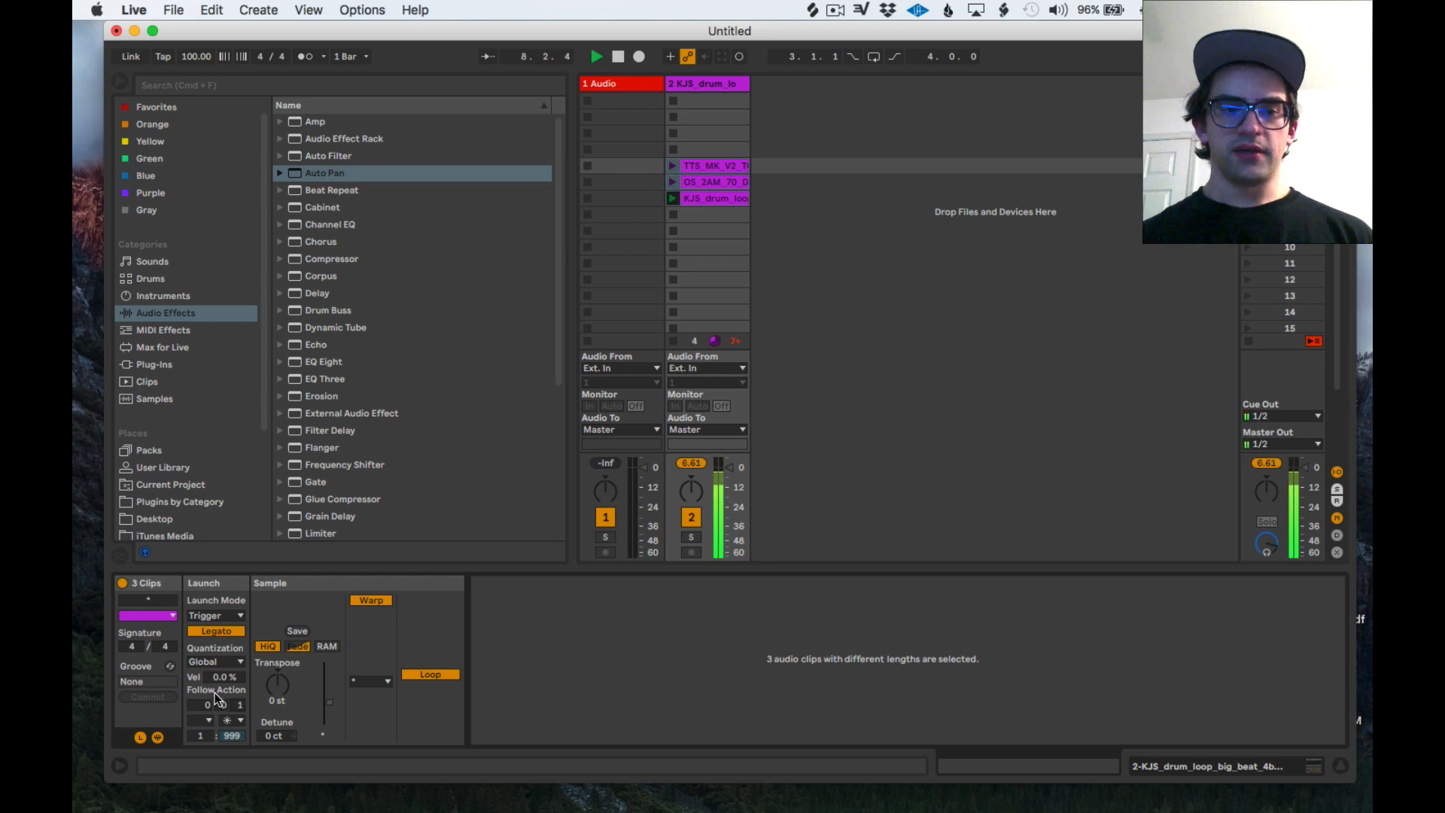
{"action": "key", "text": "space"}
{"action": "left_click", "coordinate": [672, 216]}
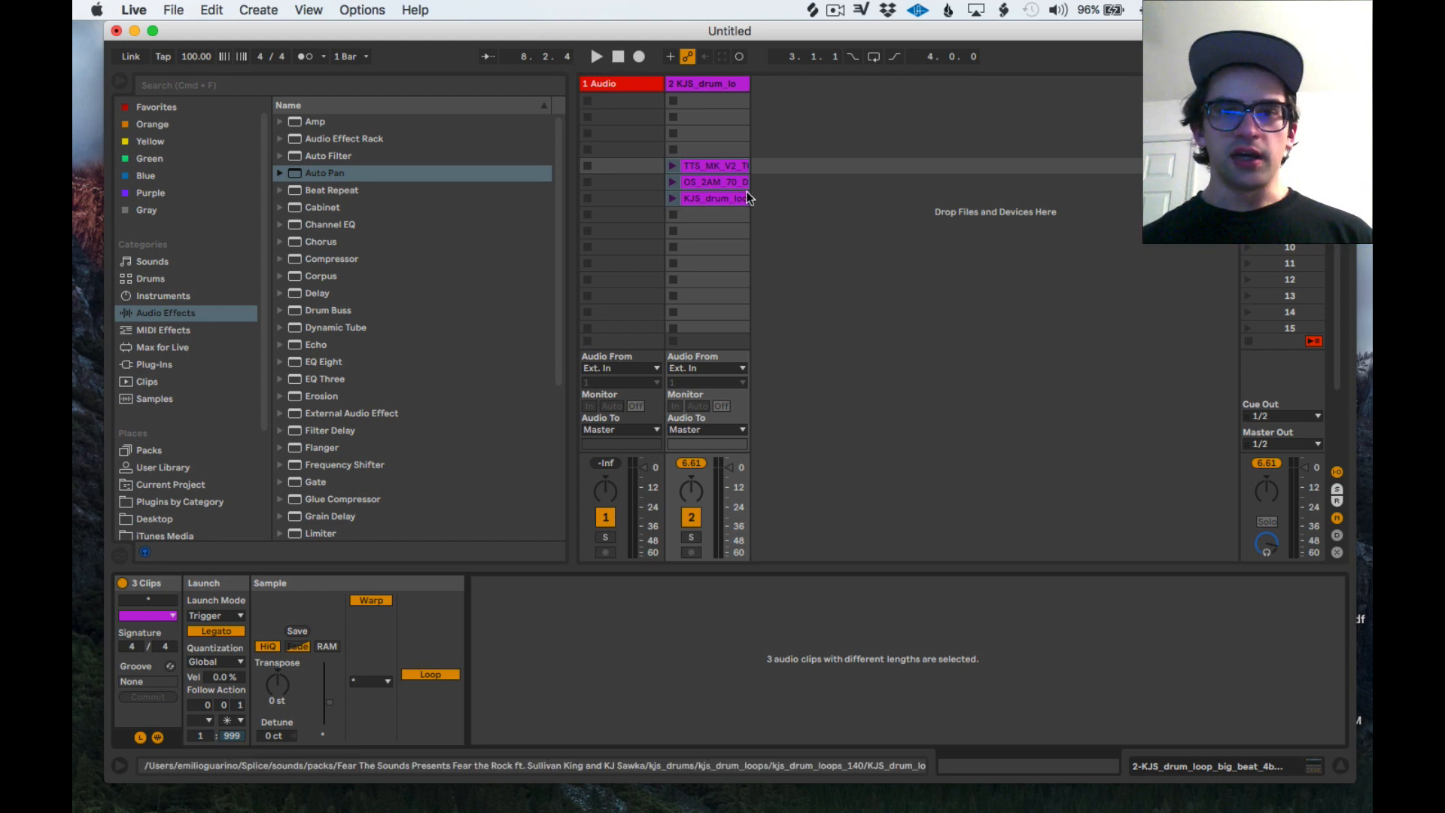
Step: Move the Live window aside to view the drum samples in the Splice library, and return to Live
{"action": "left_click_drag", "start_coordinate": [540, 29], "coordinate": [693, 131]}
{"action": "left_click", "coordinate": [397, 75]}
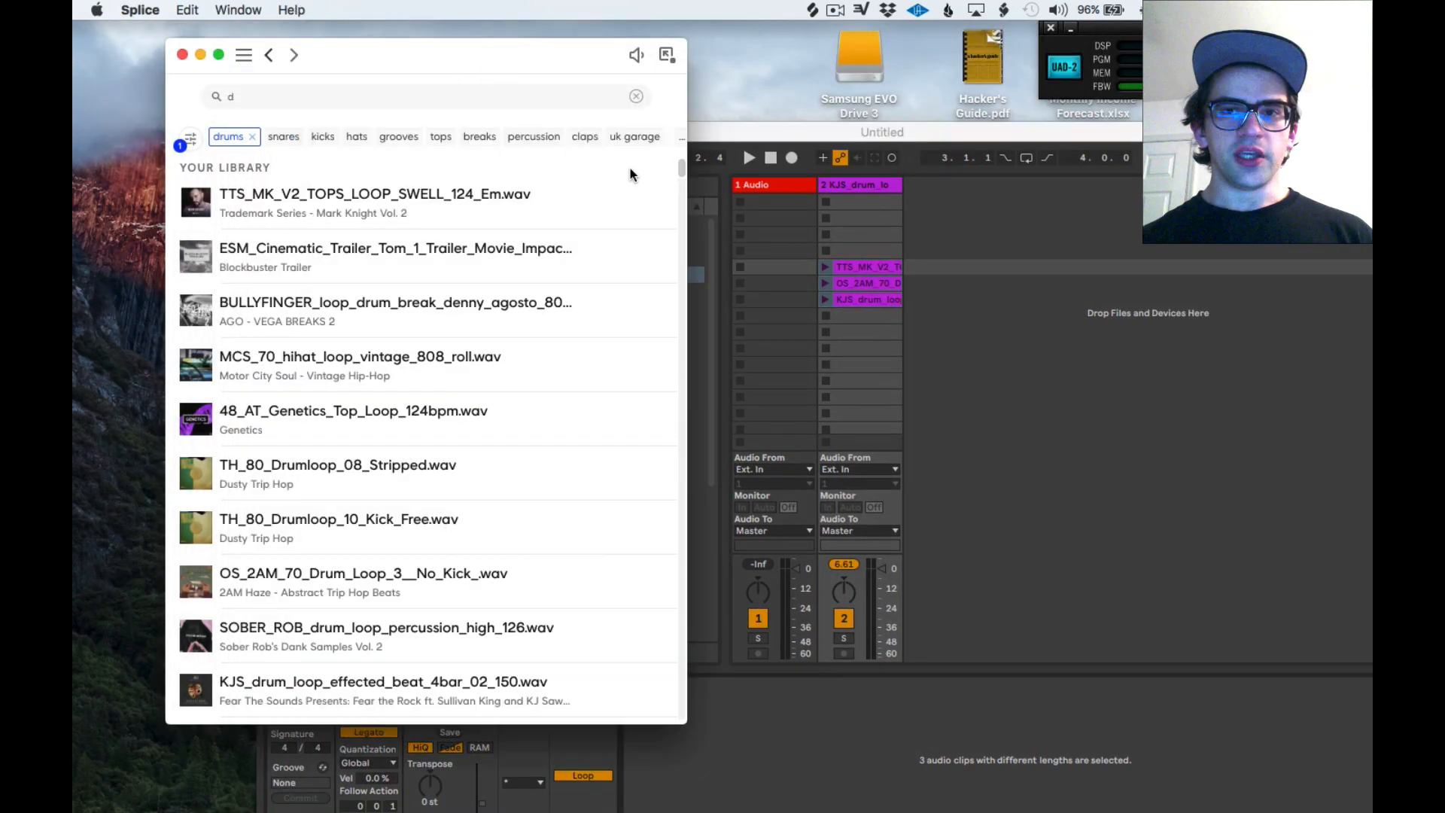
{"action": "left_click", "coordinate": [803, 128]}
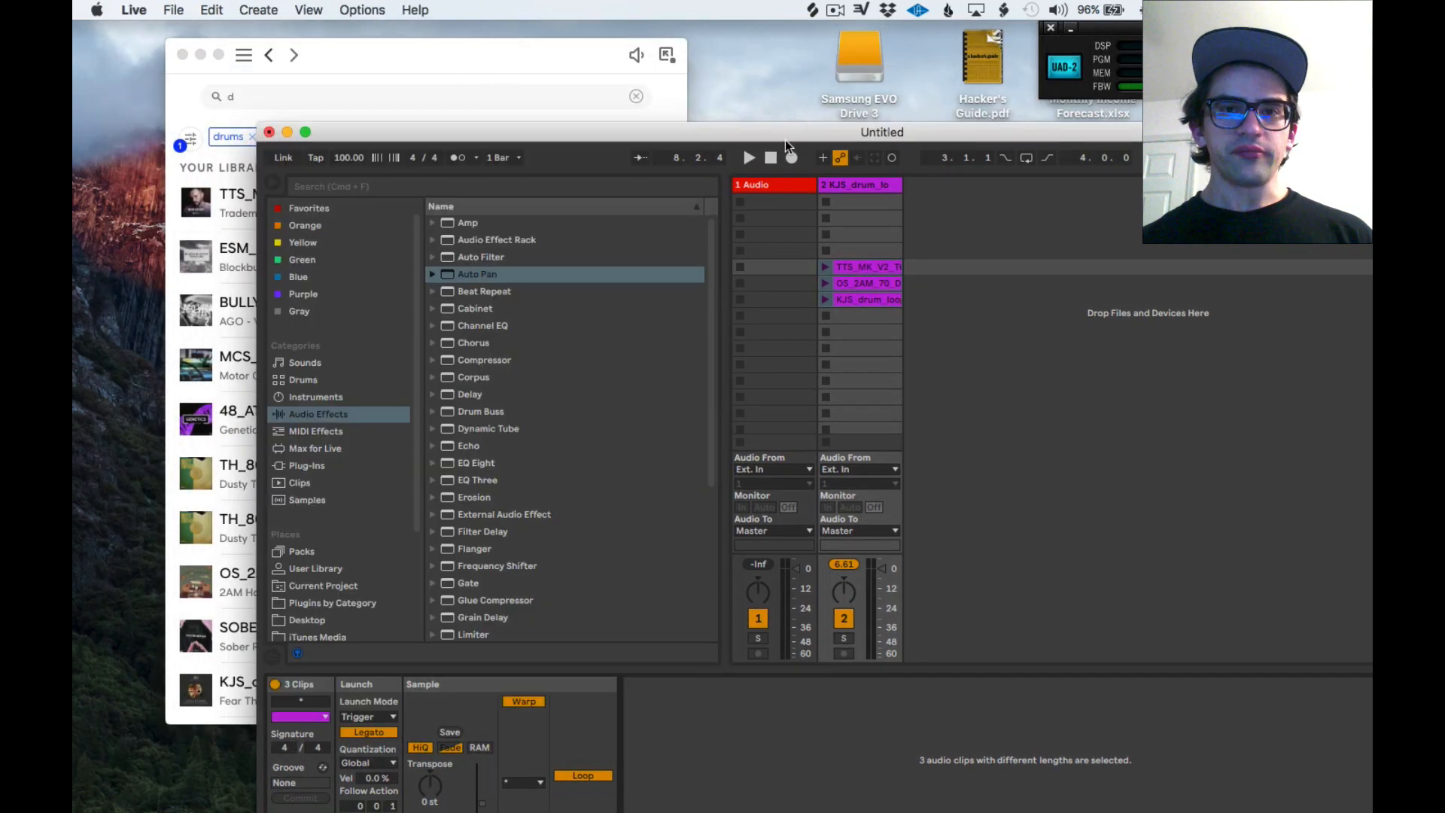
{"action": "left_click_drag", "start_coordinate": [784, 130], "coordinate": [802, 37]}
{"action": "left_click", "coordinate": [210, 293]}
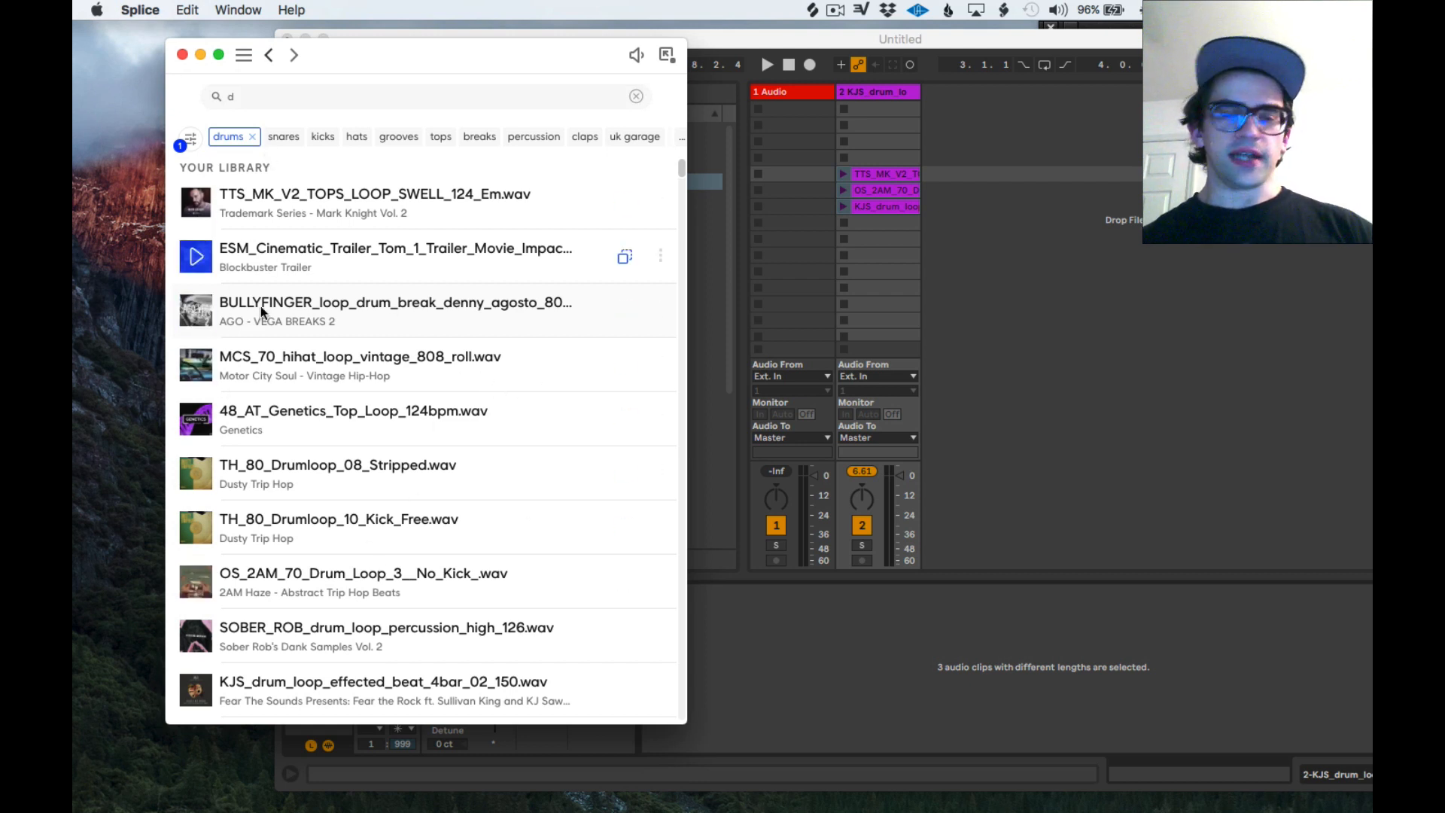
{"action": "left_click", "coordinate": [897, 39]}
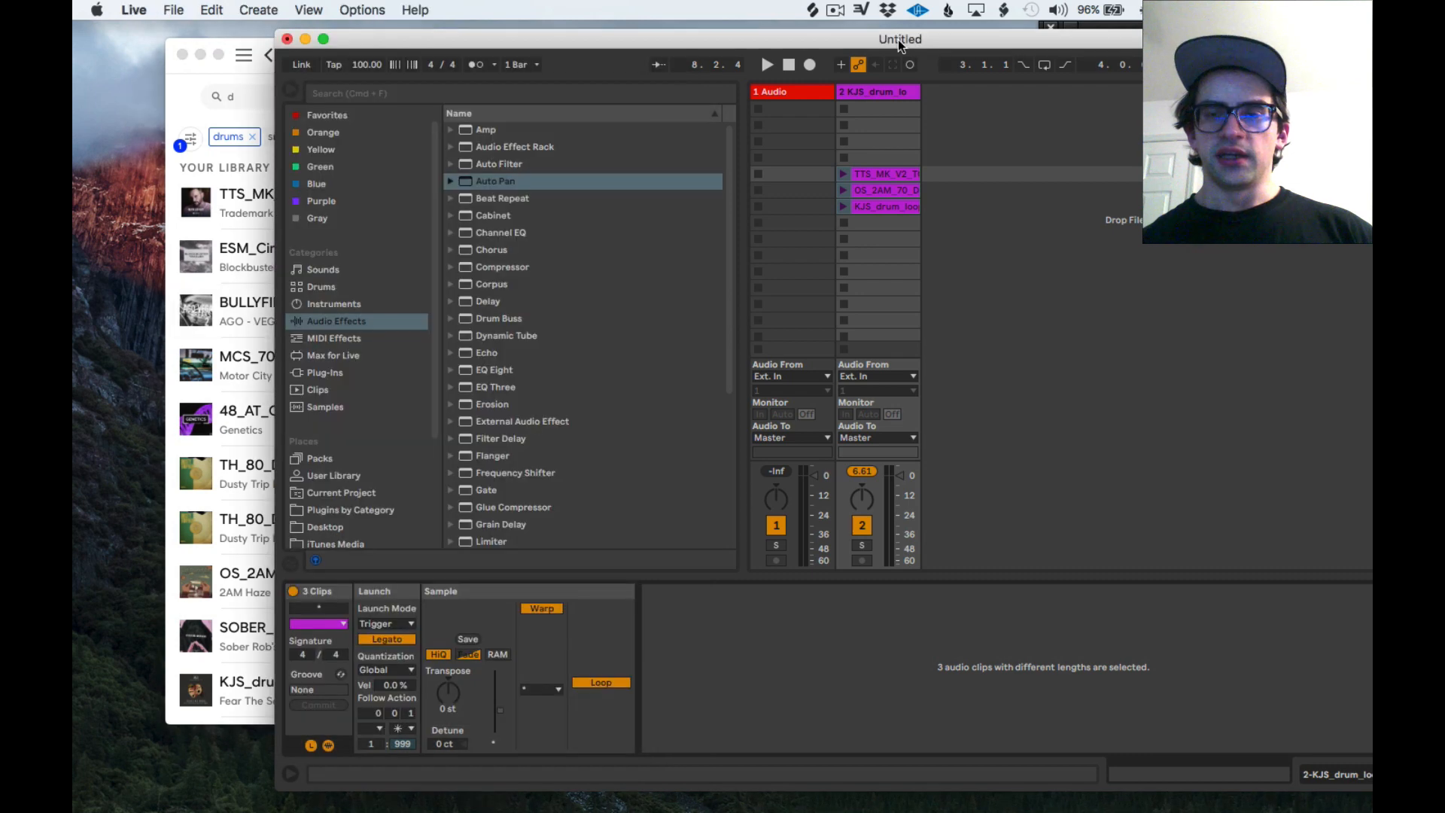
{"action": "left_click_drag", "start_coordinate": [897, 39], "coordinate": [746, 26]}
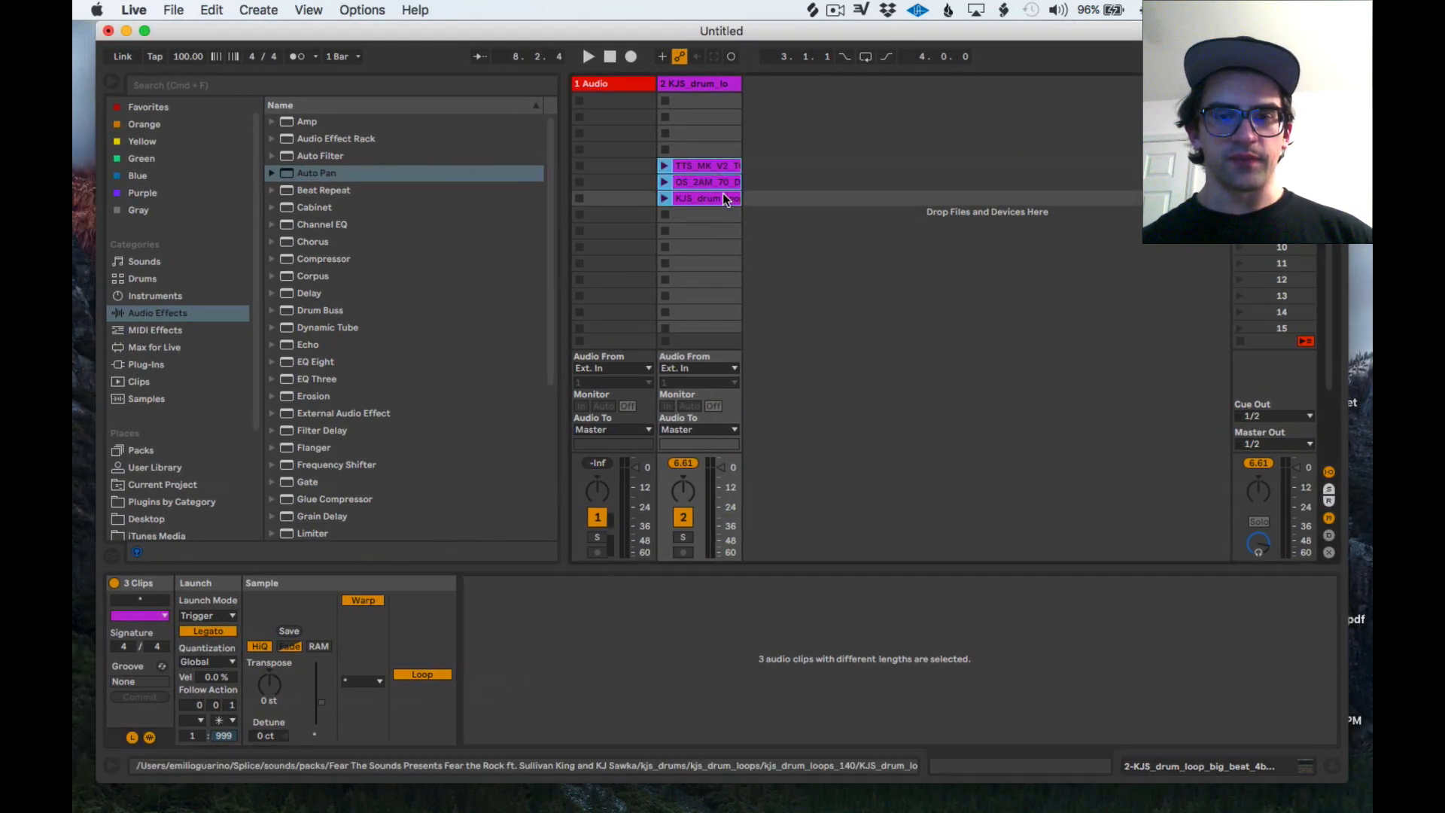
Step: Examine the waveforms and sample settings of the three drum clips one after another
{"action": "left_click", "coordinate": [714, 161]}
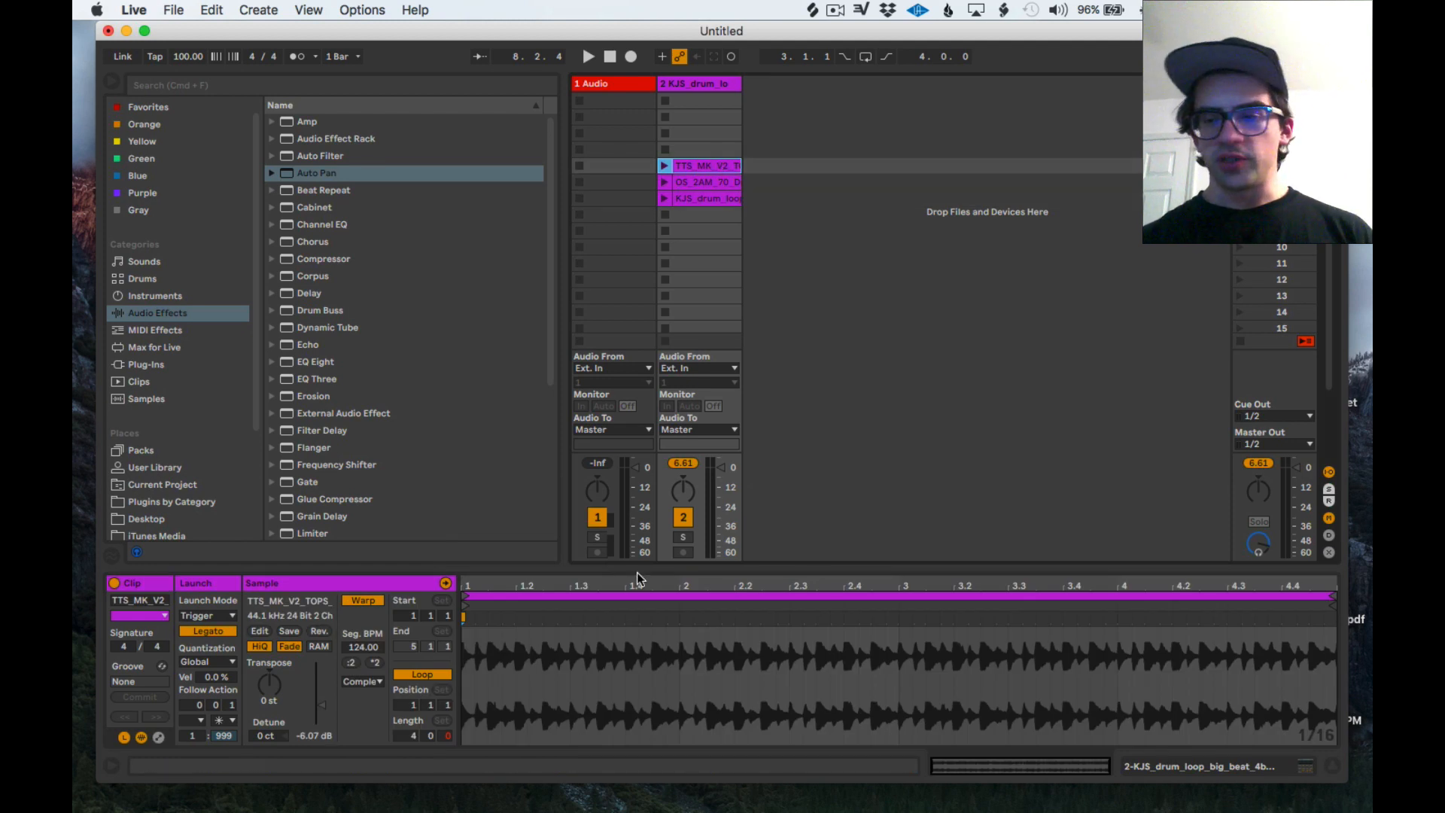
{"action": "left_click", "coordinate": [709, 181]}
{"action": "left_click", "coordinate": [707, 198]}
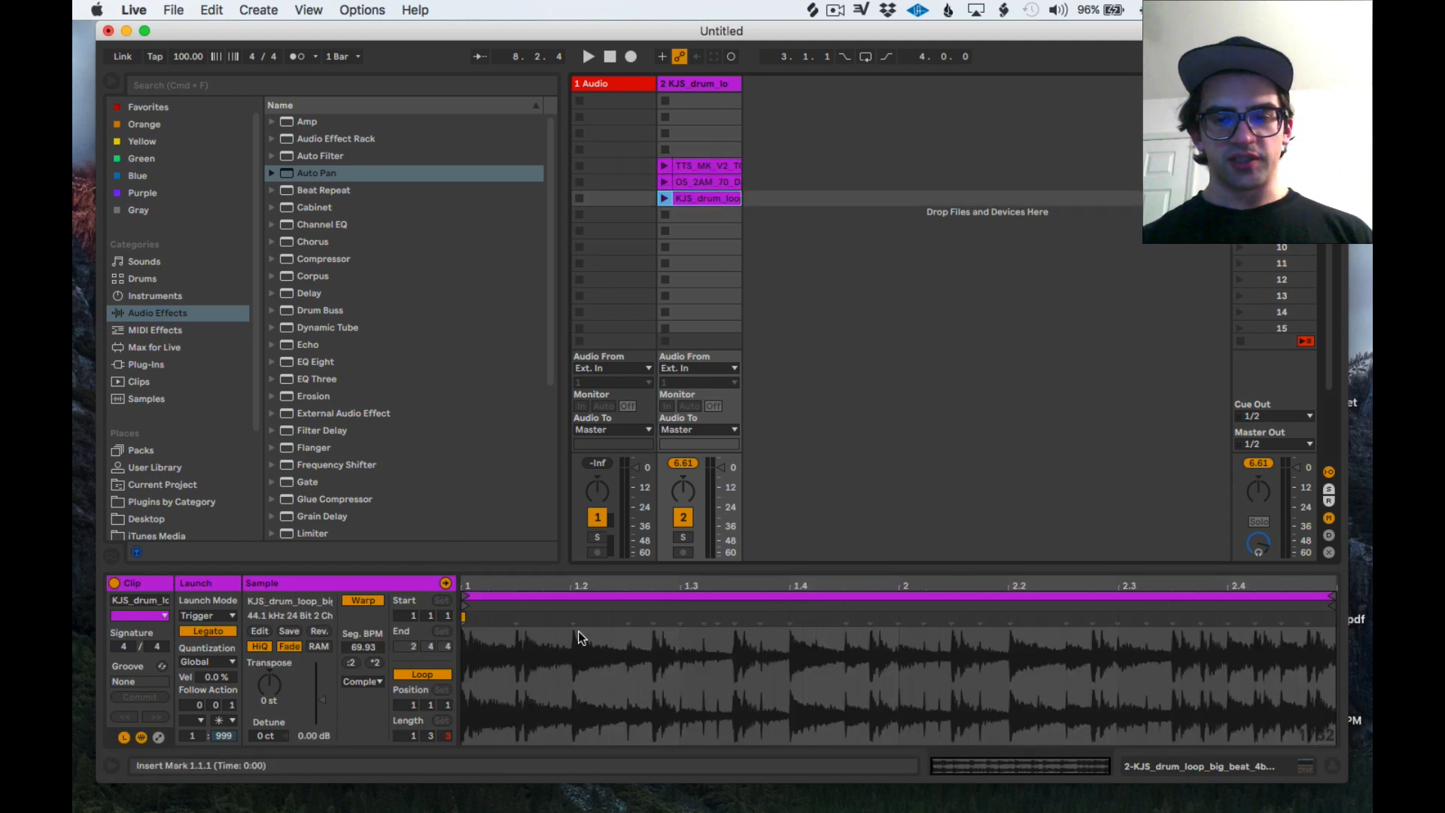
Step: Set the second follow action chance to 0 for all three clips, and audition the TTS_MK_V2 and OS_2AM_70 clips with the metronome
{"action": "left_click", "coordinate": [726, 167]}
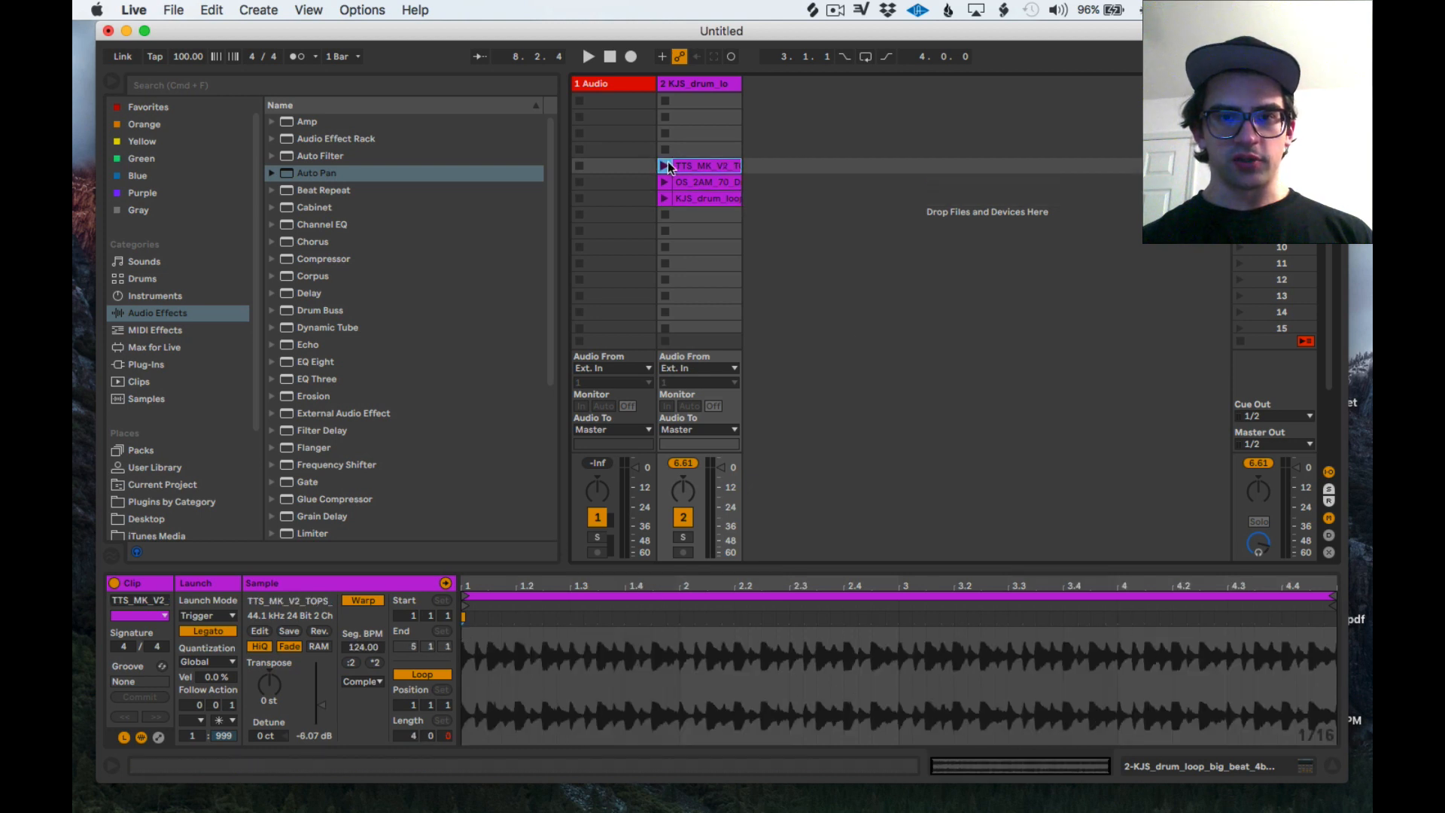
{"action": "left_click", "coordinate": [688, 197], "text": "shift"}
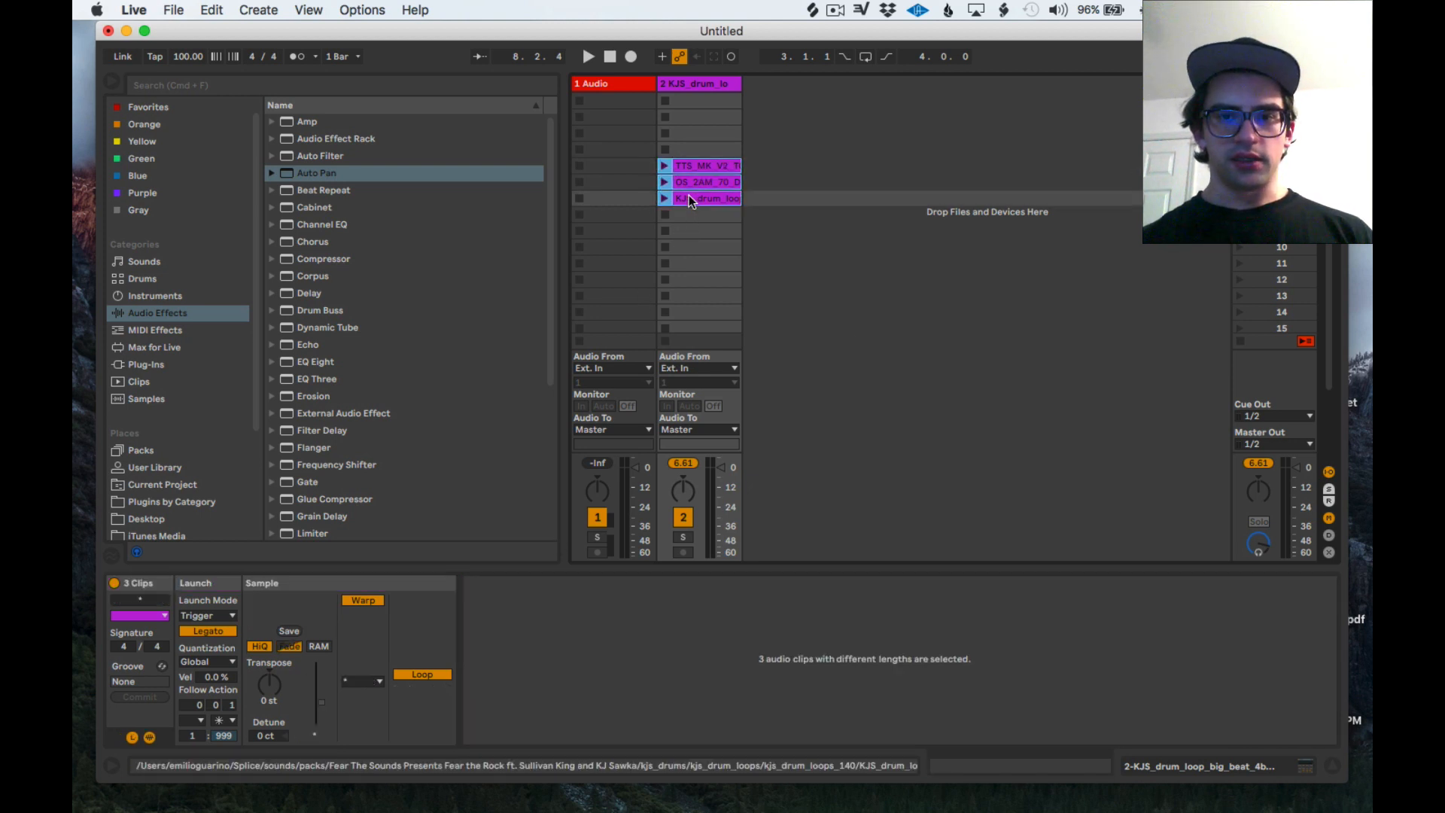
{"action": "left_click", "coordinate": [664, 165]}
{"action": "left_click", "coordinate": [299, 56]}
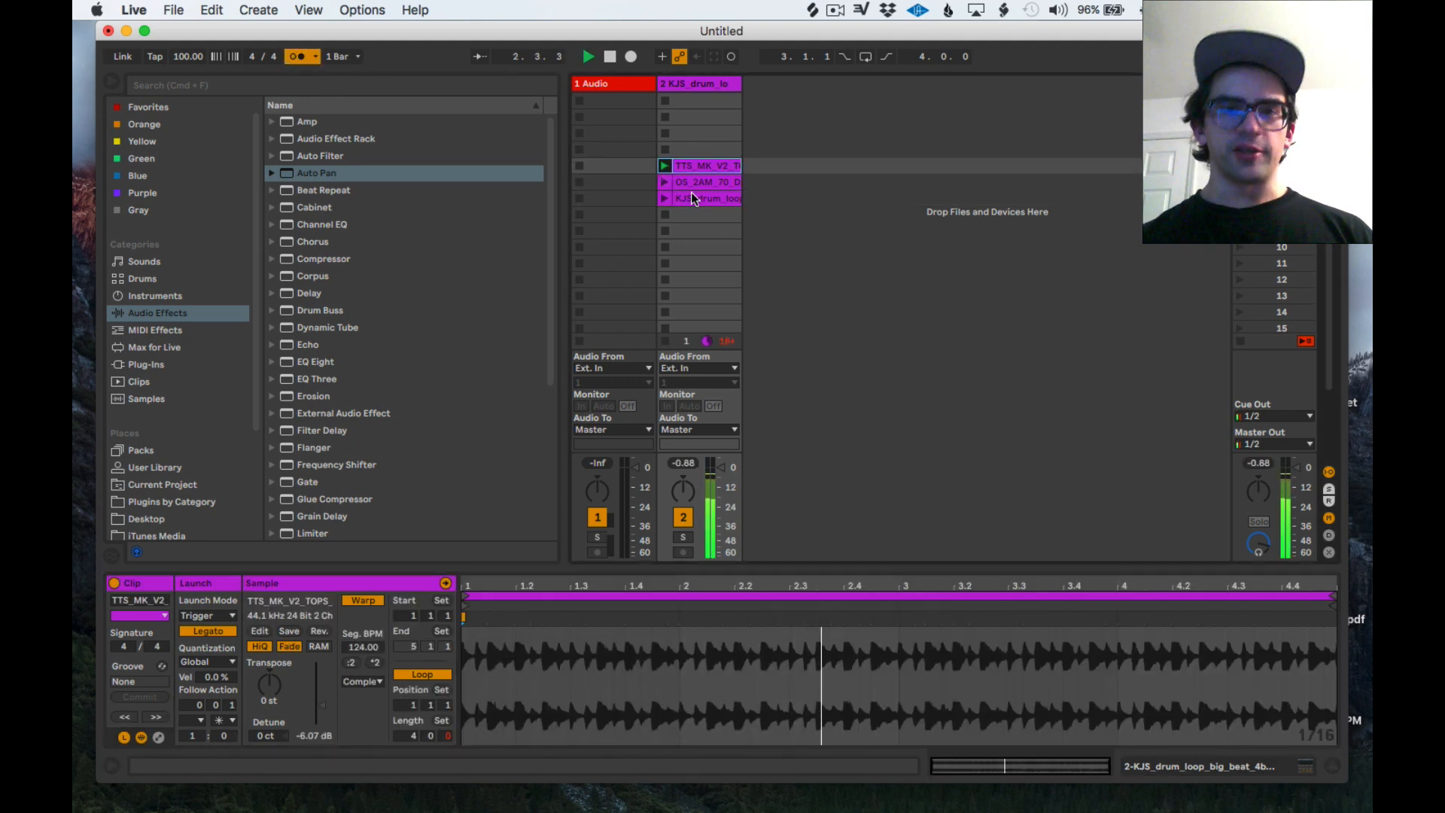
{"action": "left_click", "coordinate": [664, 182]}
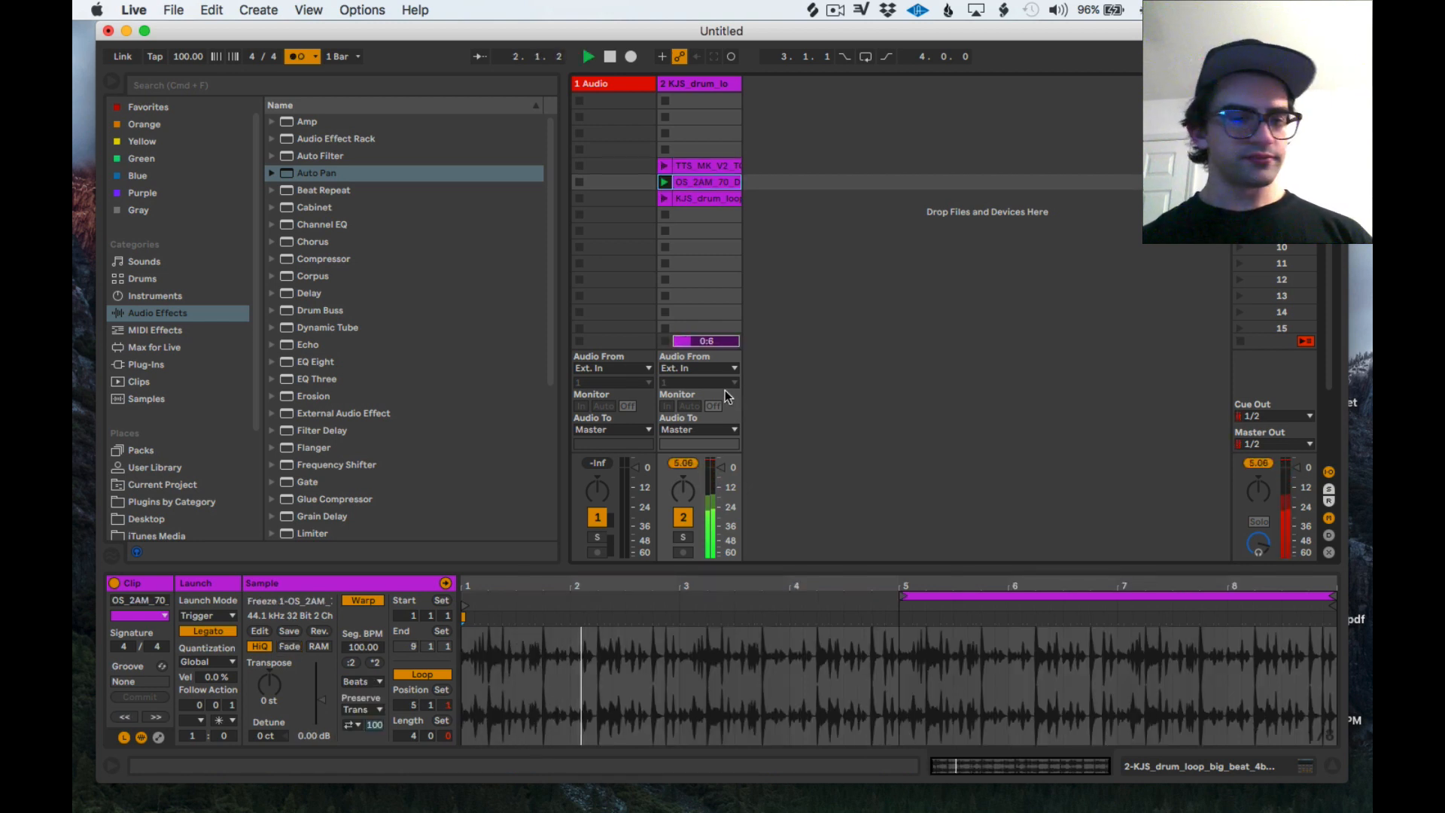
{"action": "left_click", "coordinate": [297, 65]}
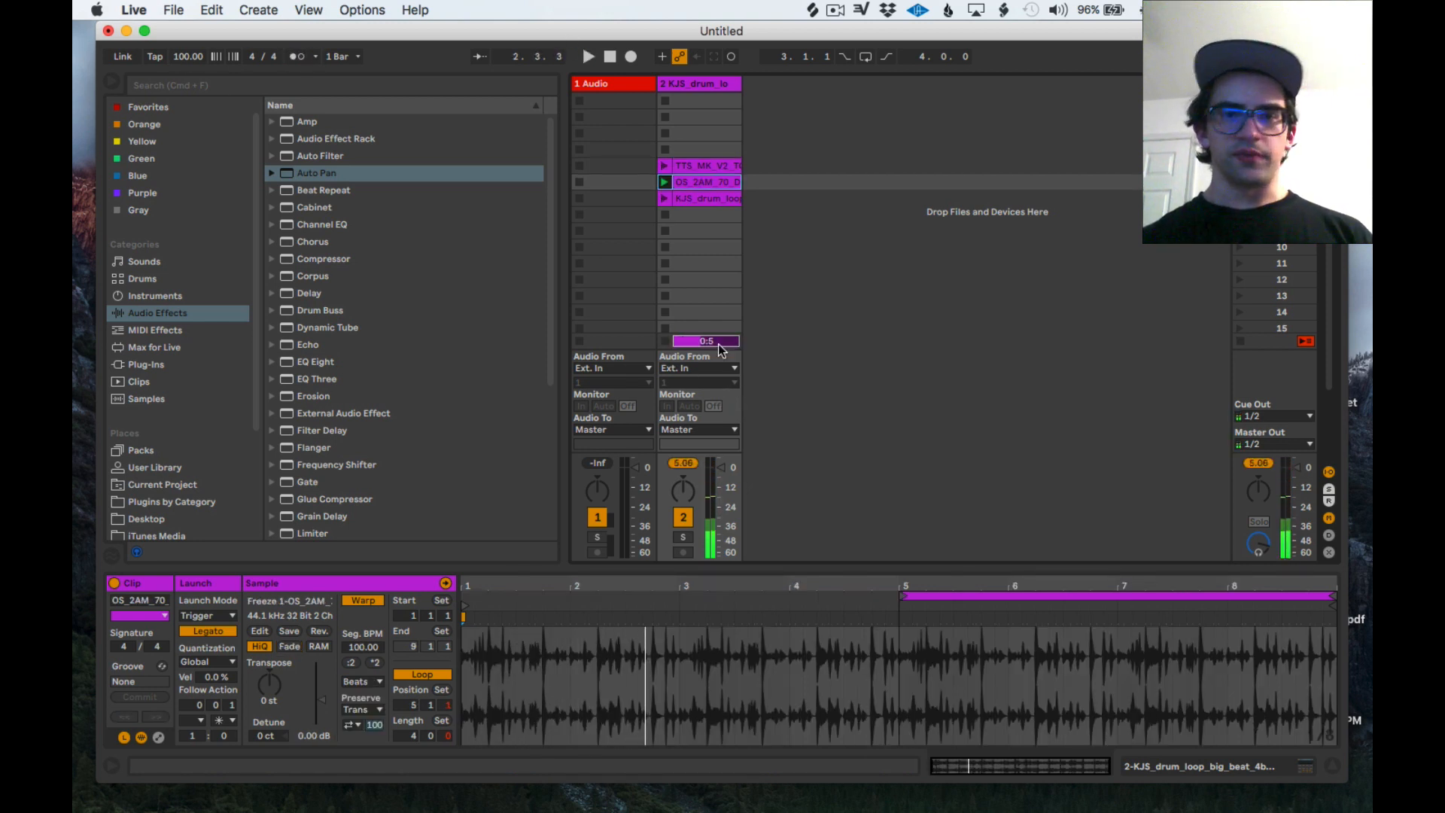
Step: Turn off Legato for all three drum clips and set their second follow action chance to 999
{"action": "left_click", "coordinate": [692, 197]}
{"action": "left_click", "coordinate": [727, 173], "text": "shift"}
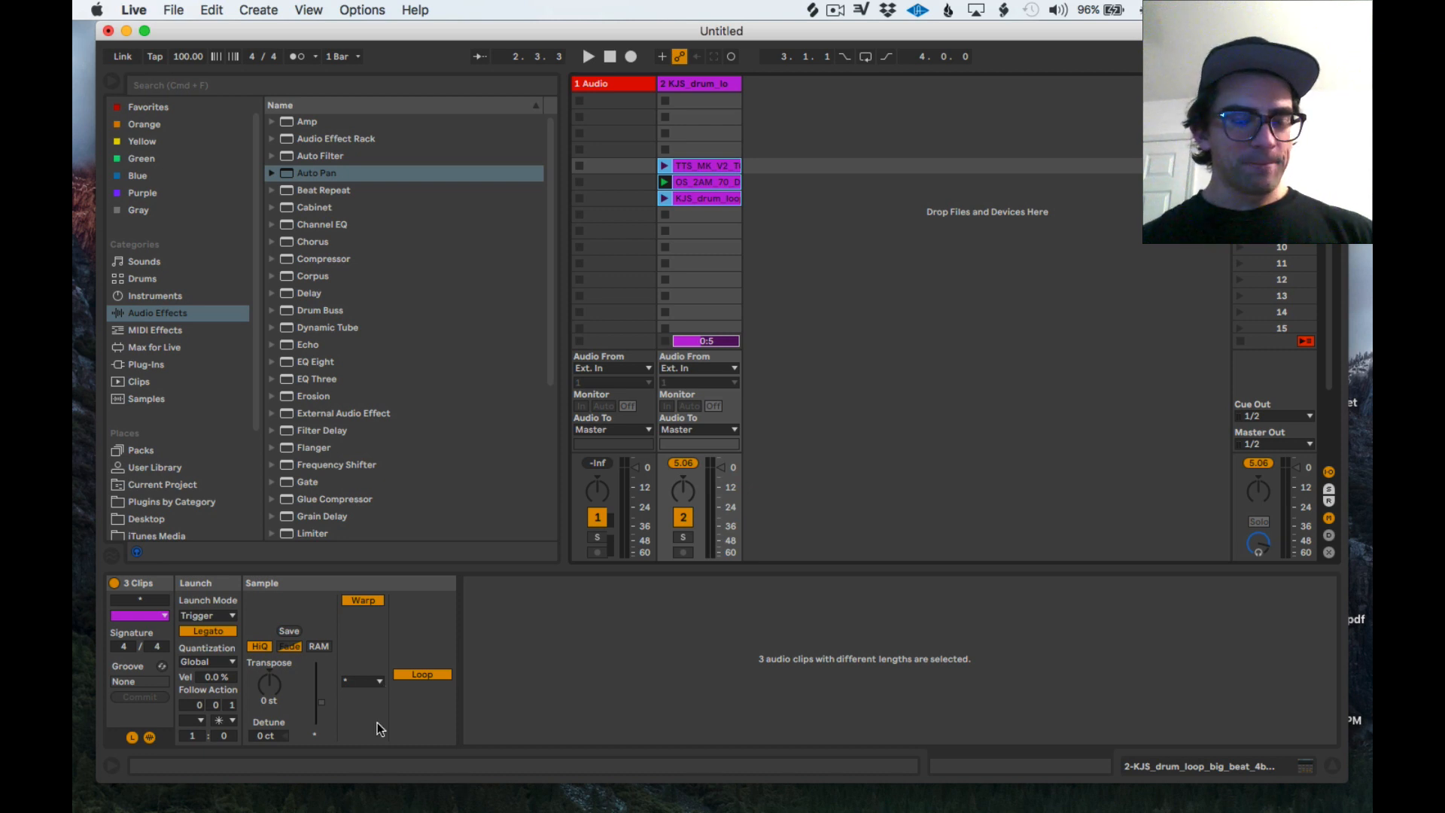
{"action": "left_click", "coordinate": [222, 633]}
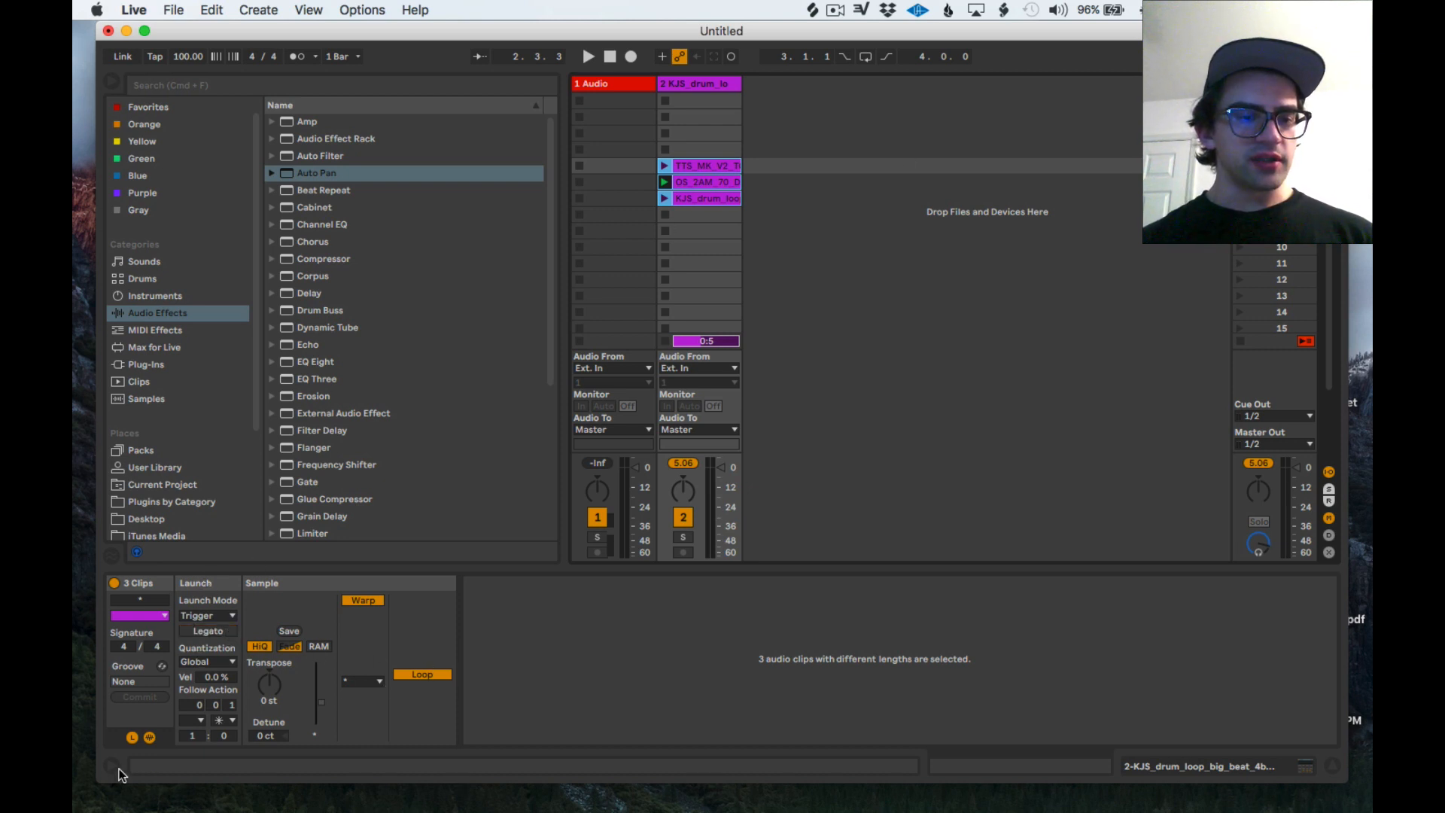
{"action": "left_click", "coordinate": [132, 738]}
{"action": "left_click", "coordinate": [132, 737]}
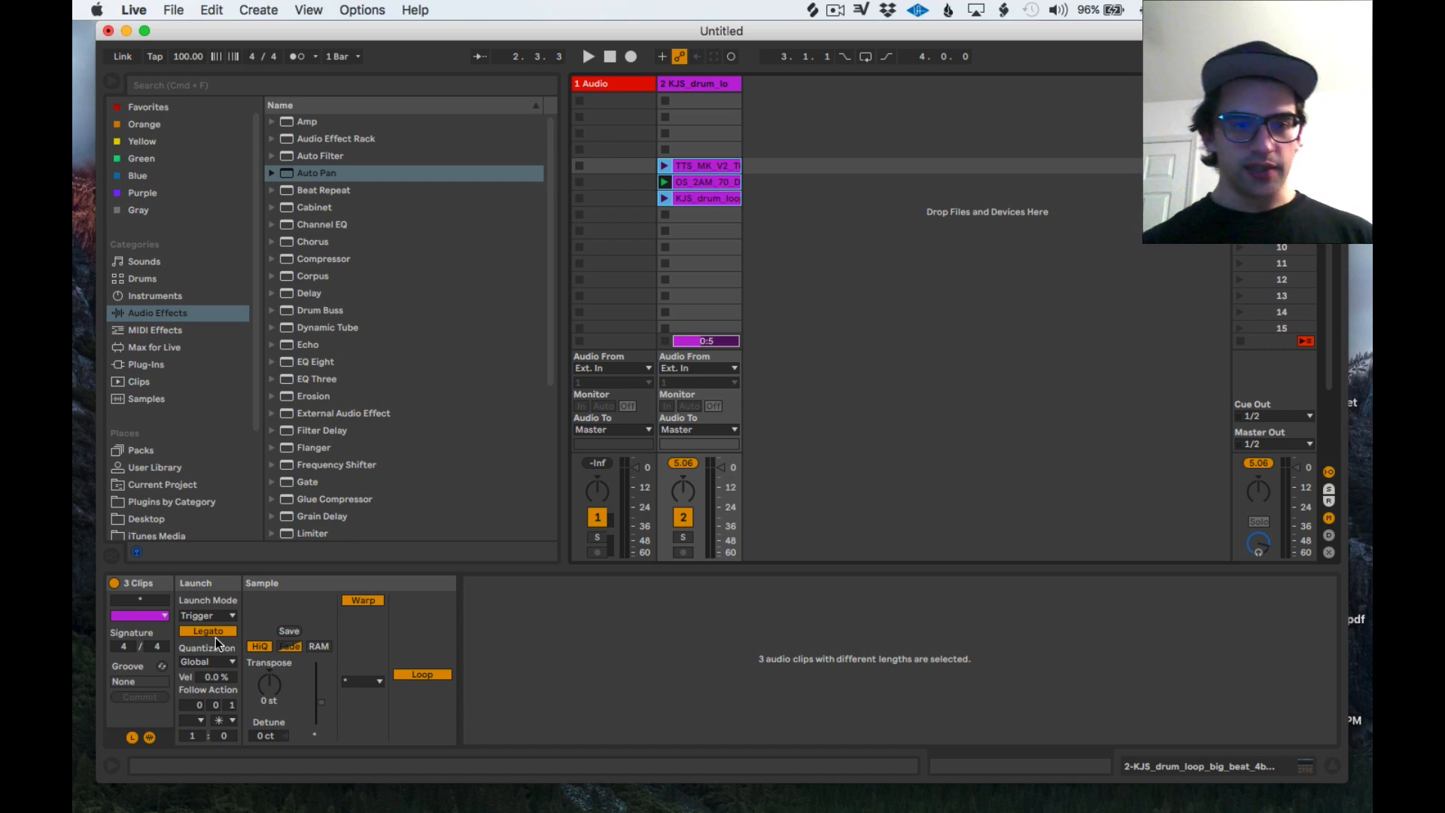
{"action": "left_click", "coordinate": [210, 632]}
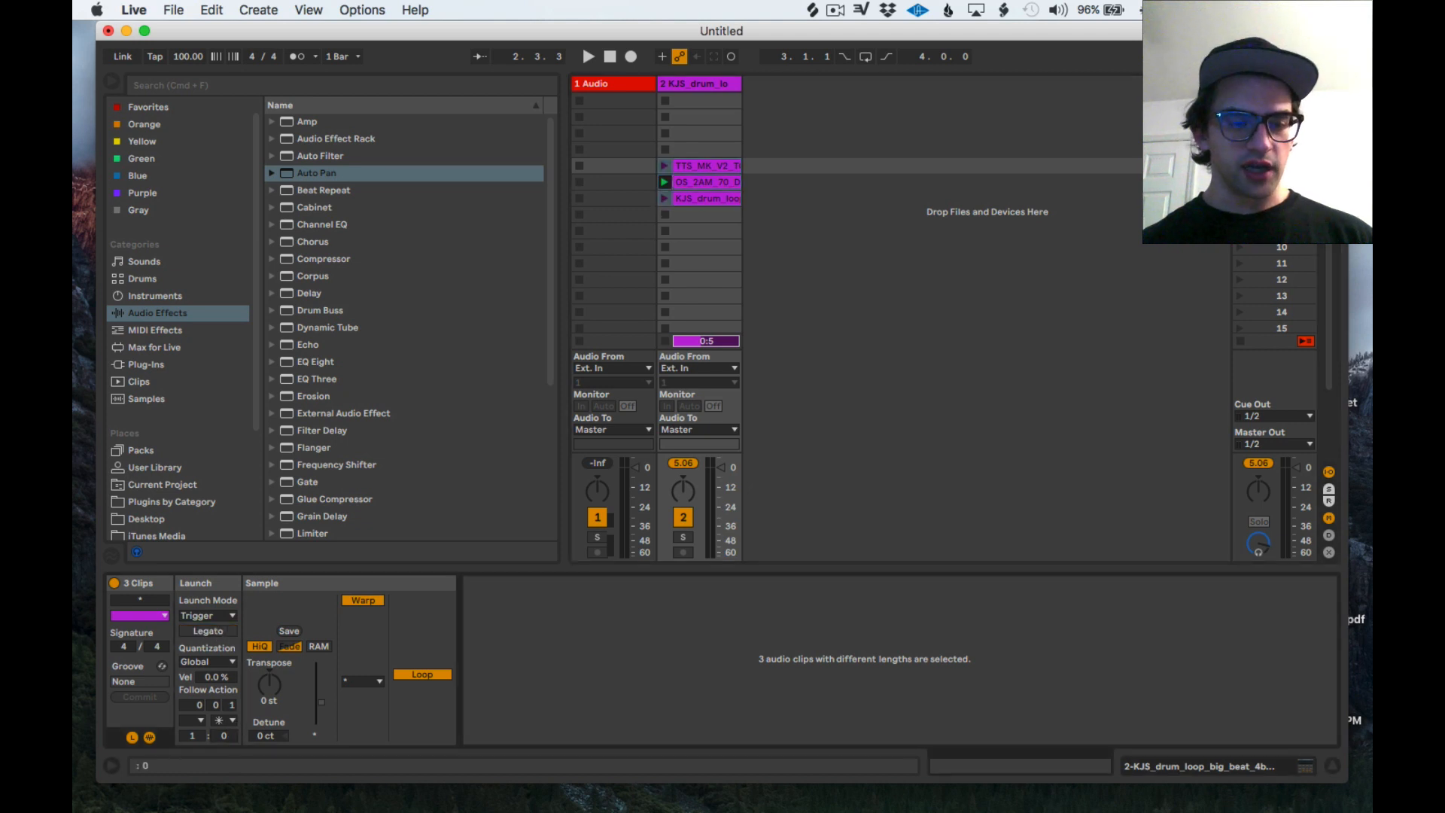
{"action": "left_click_drag", "start_coordinate": [226, 733], "coordinate": [226, 377]}
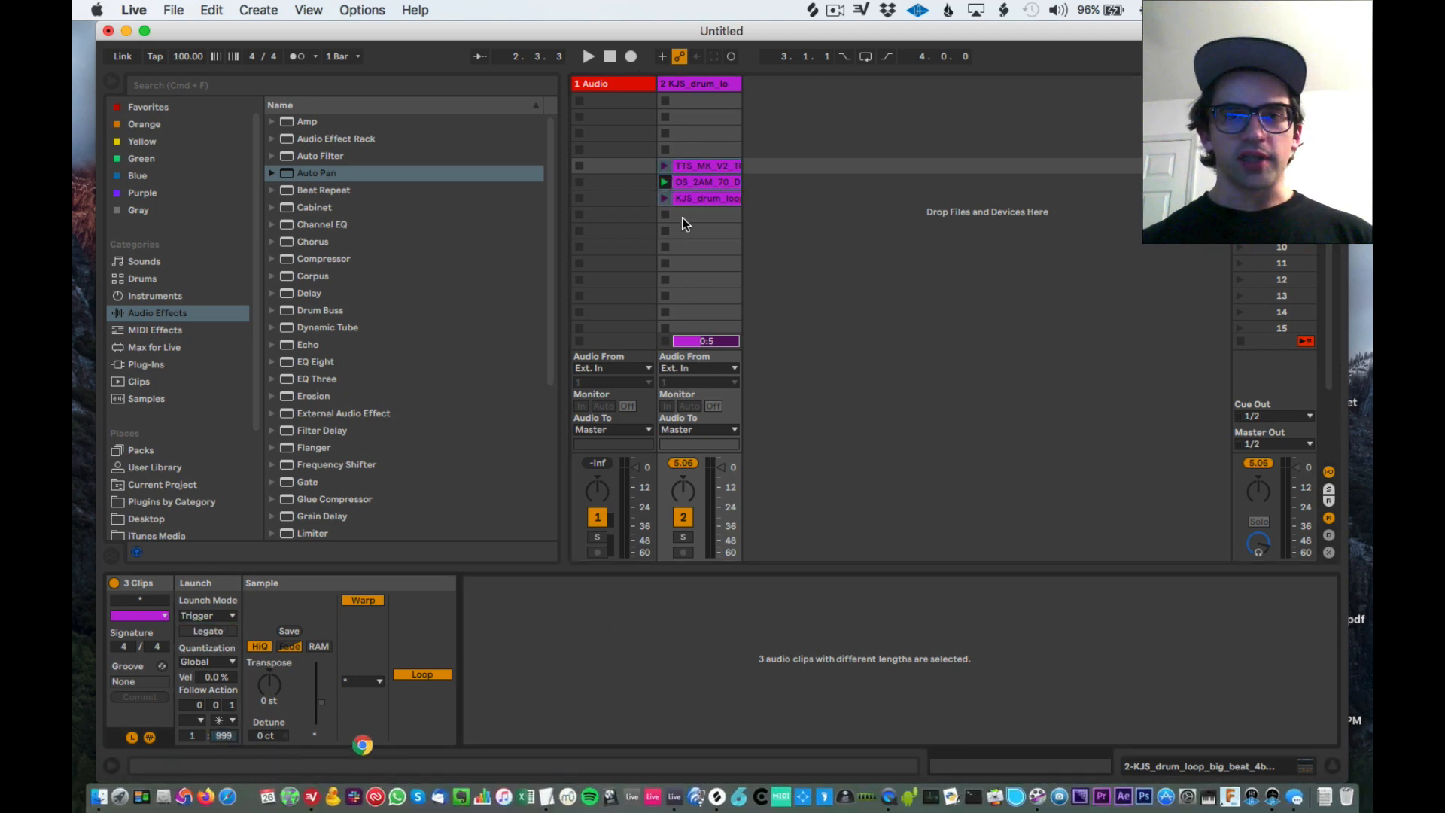
Step: Audition the follow action sequence without Legato, starting twice from the TTS_MK_V2 clip and stopping playback each time
{"action": "left_click", "coordinate": [665, 166]}
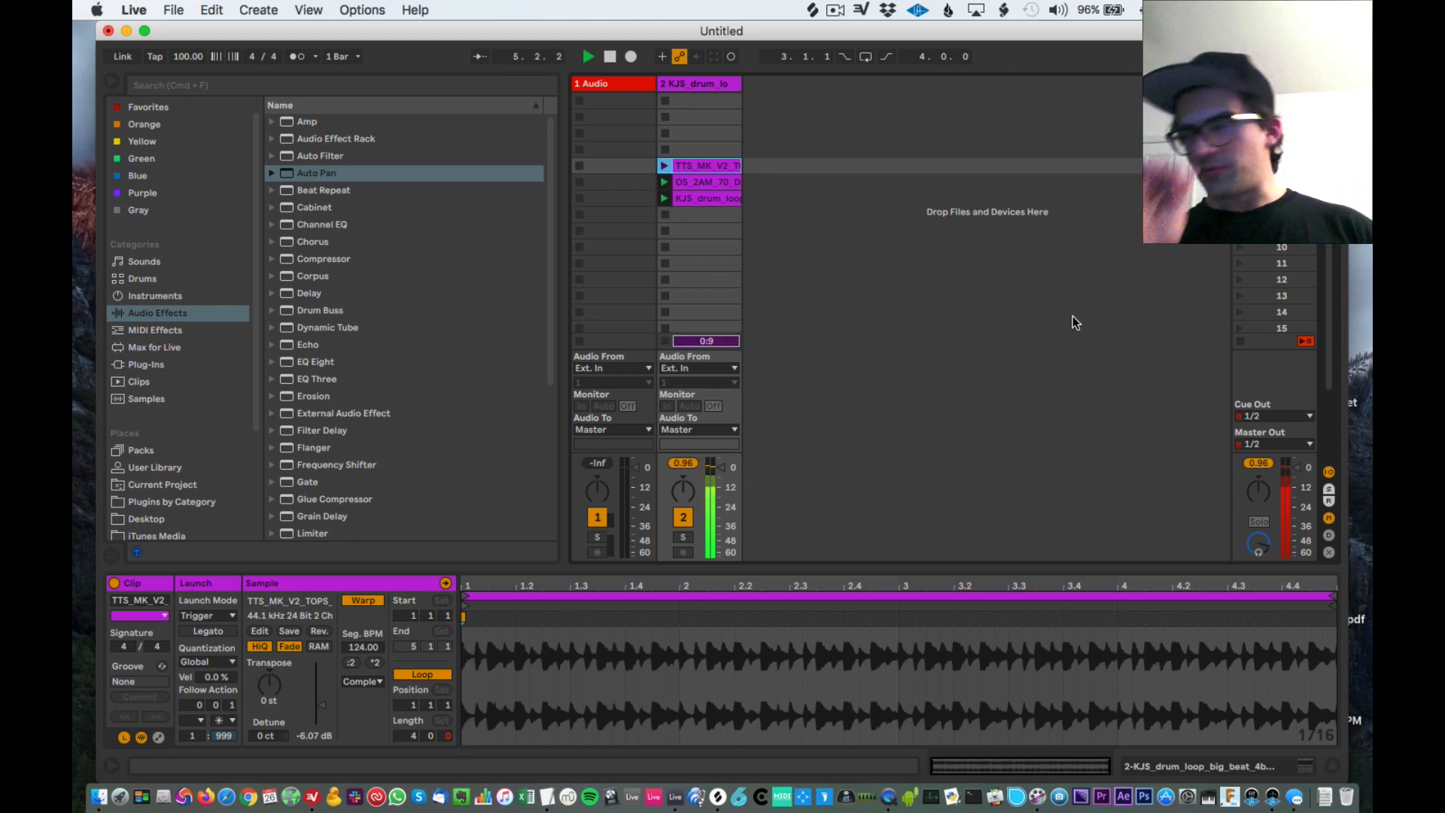
{"action": "key", "text": "space"}
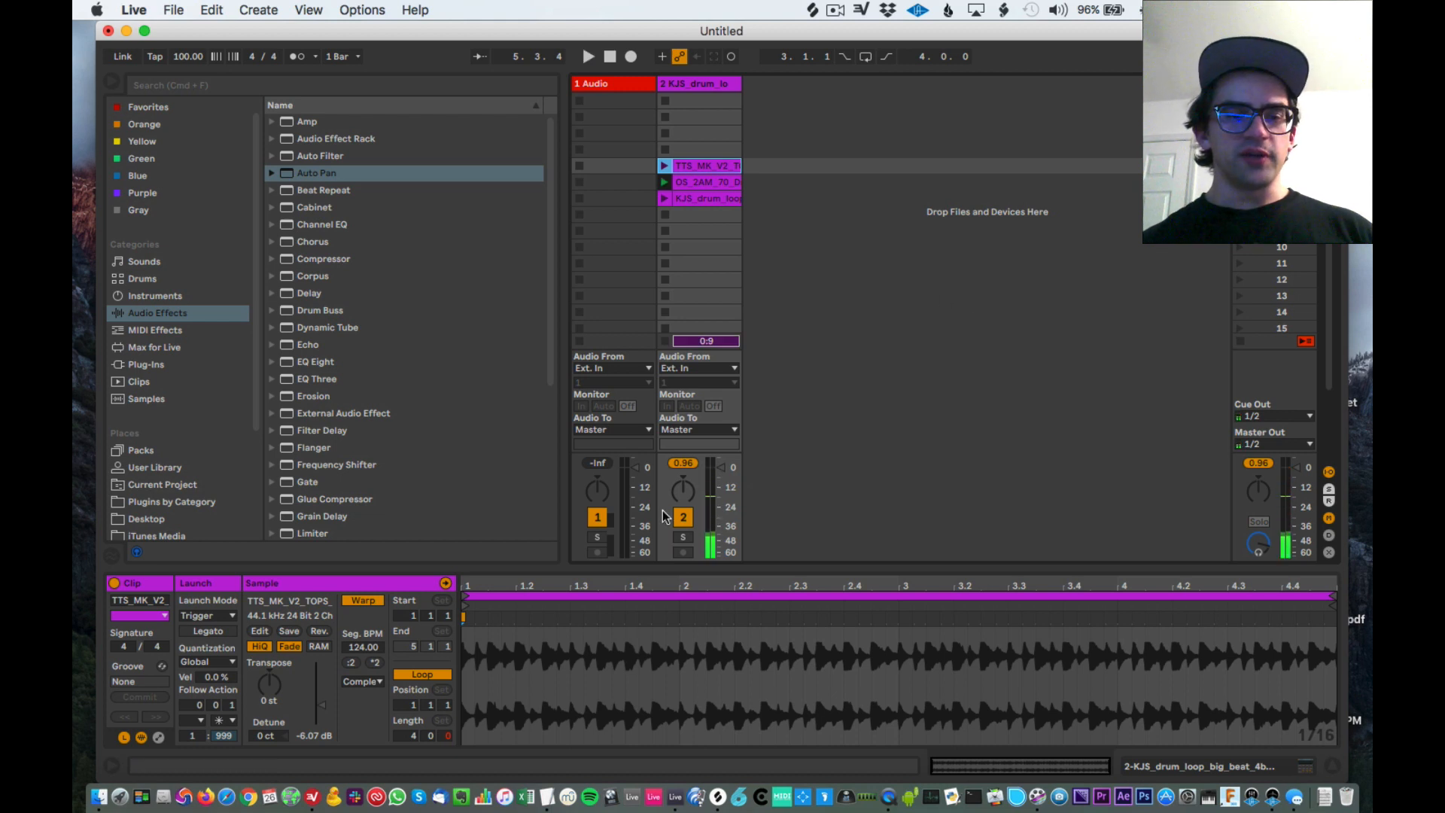
{"action": "left_click", "coordinate": [665, 166]}
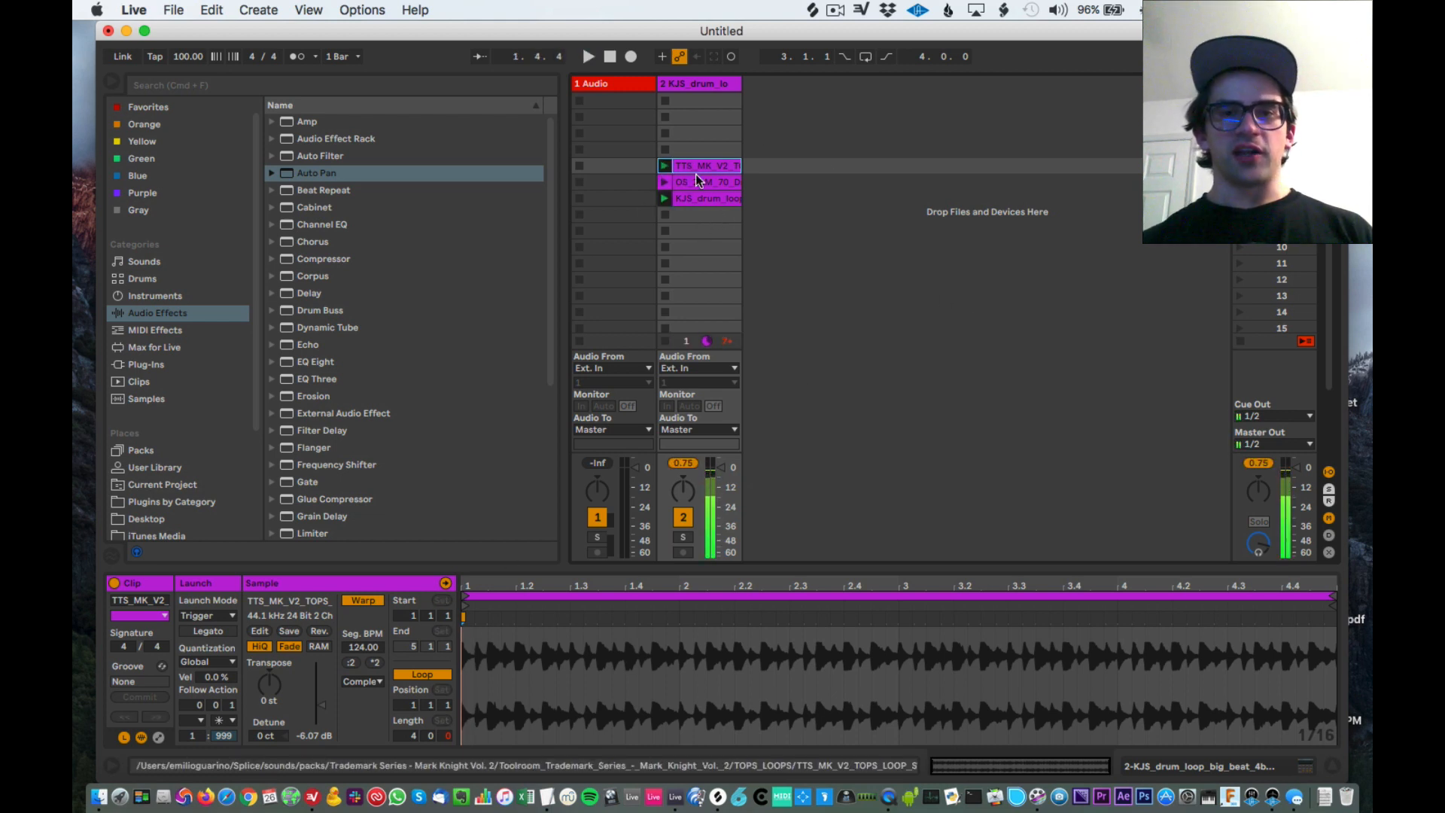
{"action": "key", "text": "space"}
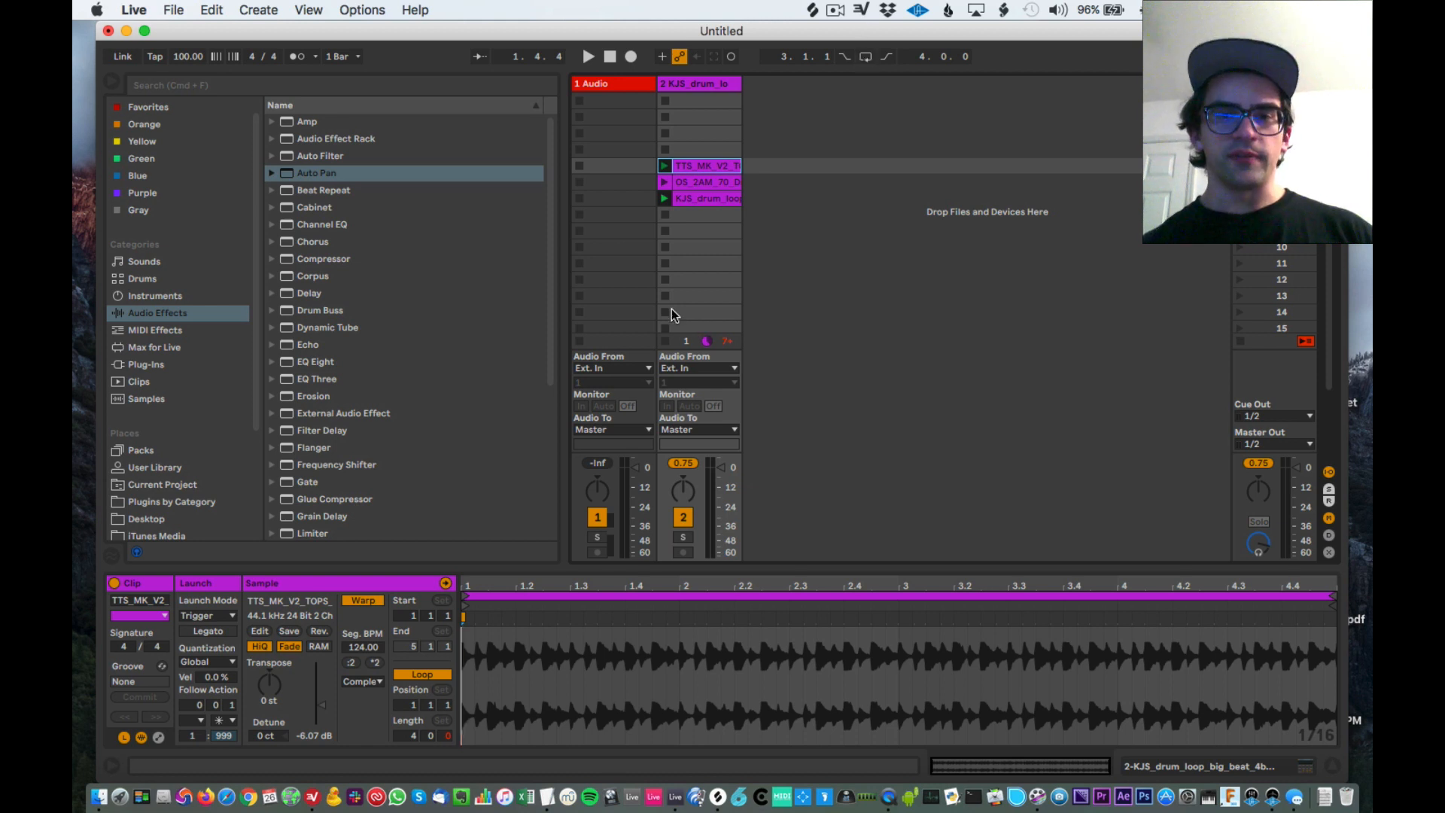
Step: Turn on Legato for all three drum clips
{"action": "left_click", "coordinate": [703, 198]}
{"action": "left_click", "coordinate": [710, 172], "text": "shift"}
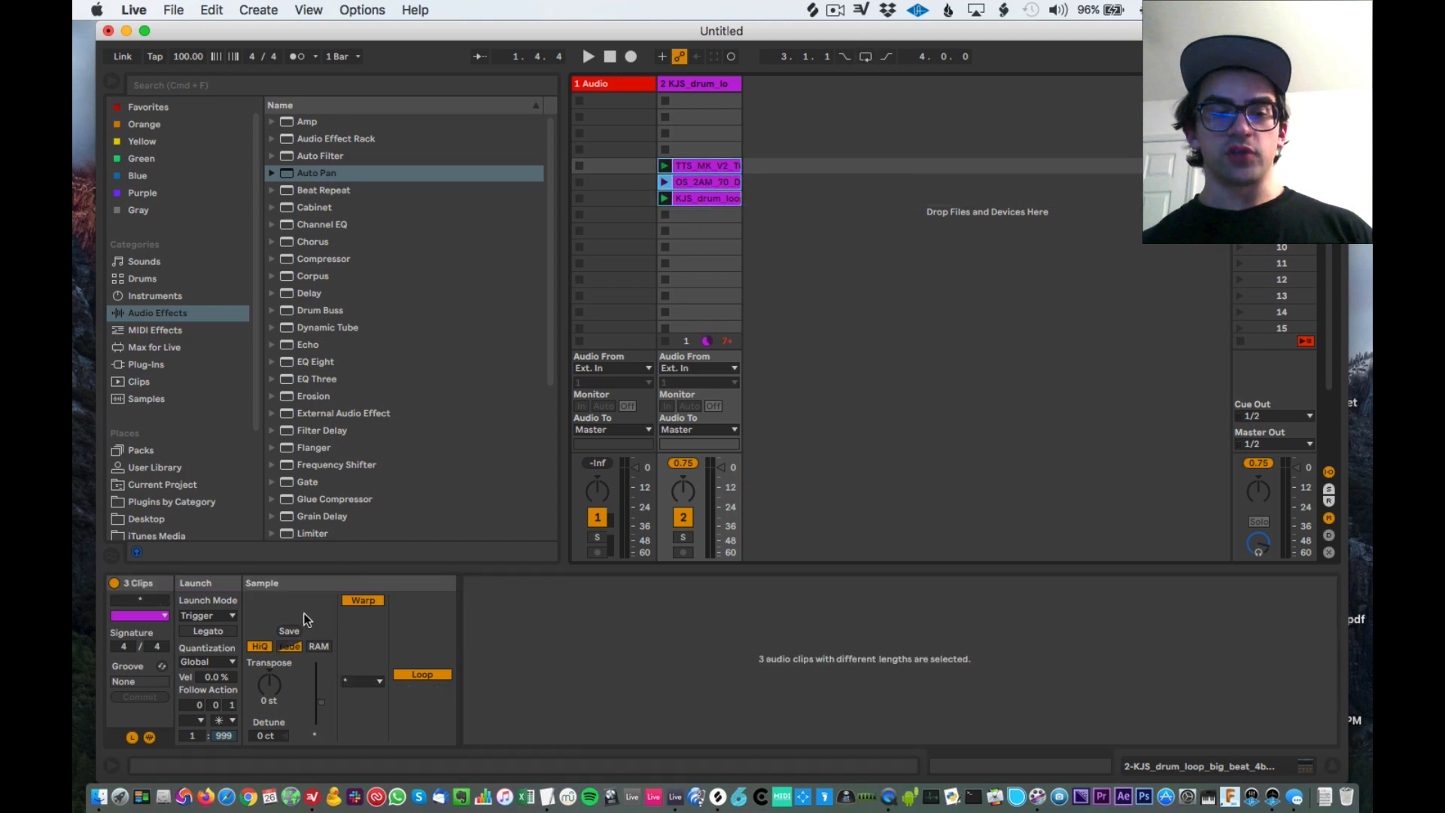
{"action": "left_click", "coordinate": [203, 631]}
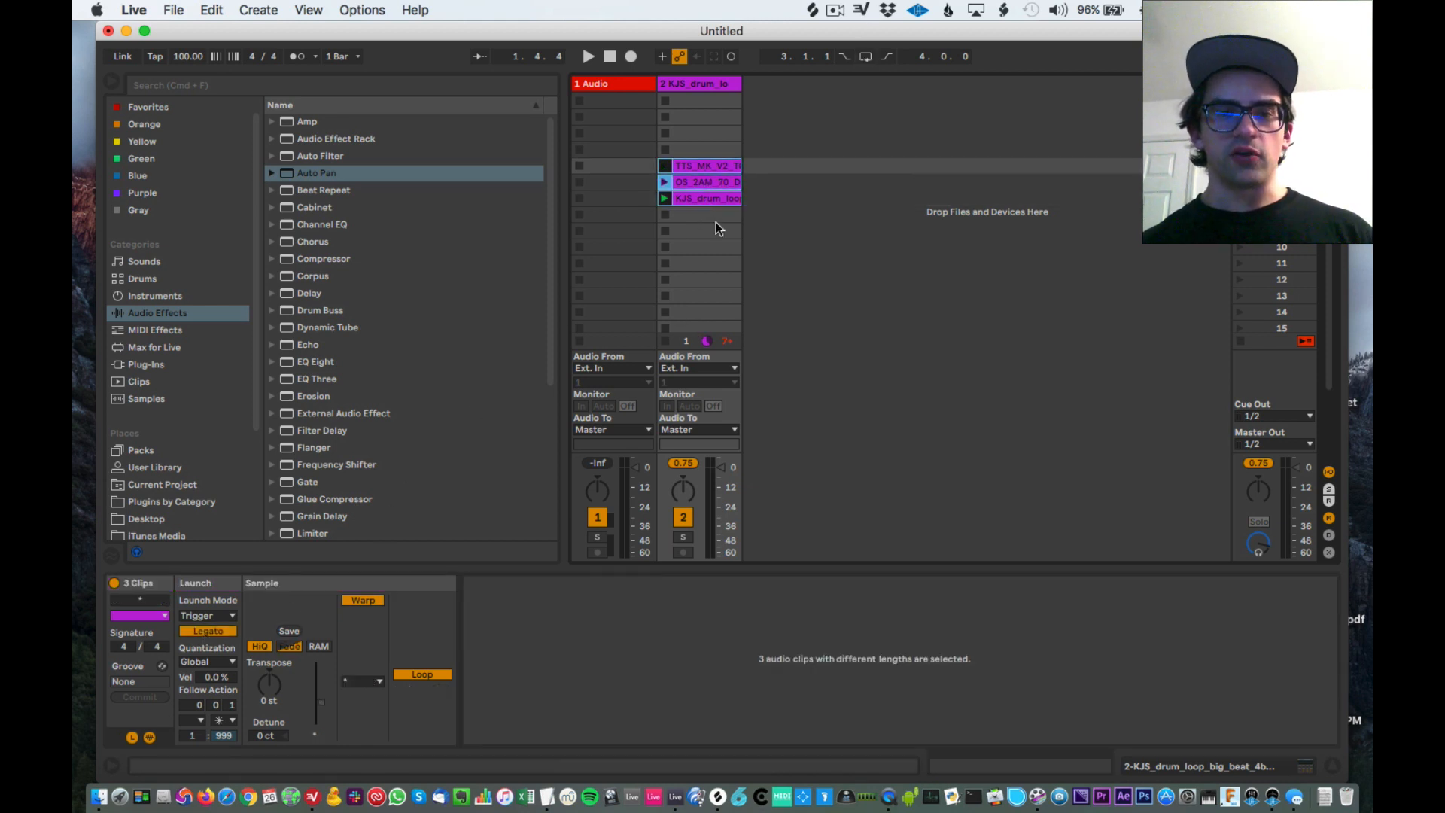
Step: Set the KJS_drum_loop clip's follow action time to 0 1 0, audition the sequence from that clip, and stop playback
{"action": "left_click", "coordinate": [691, 169]}
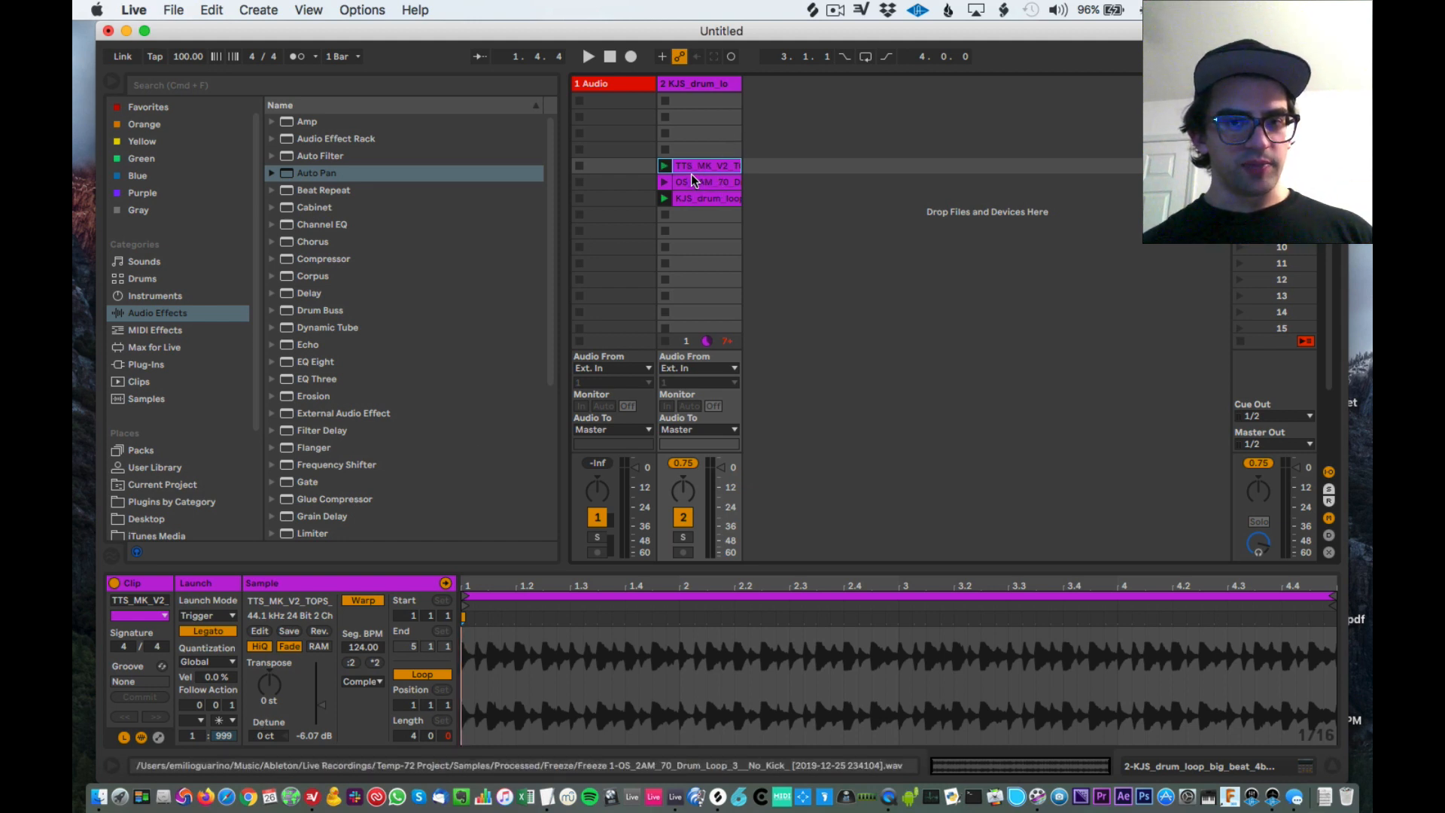
{"action": "left_click", "coordinate": [689, 197]}
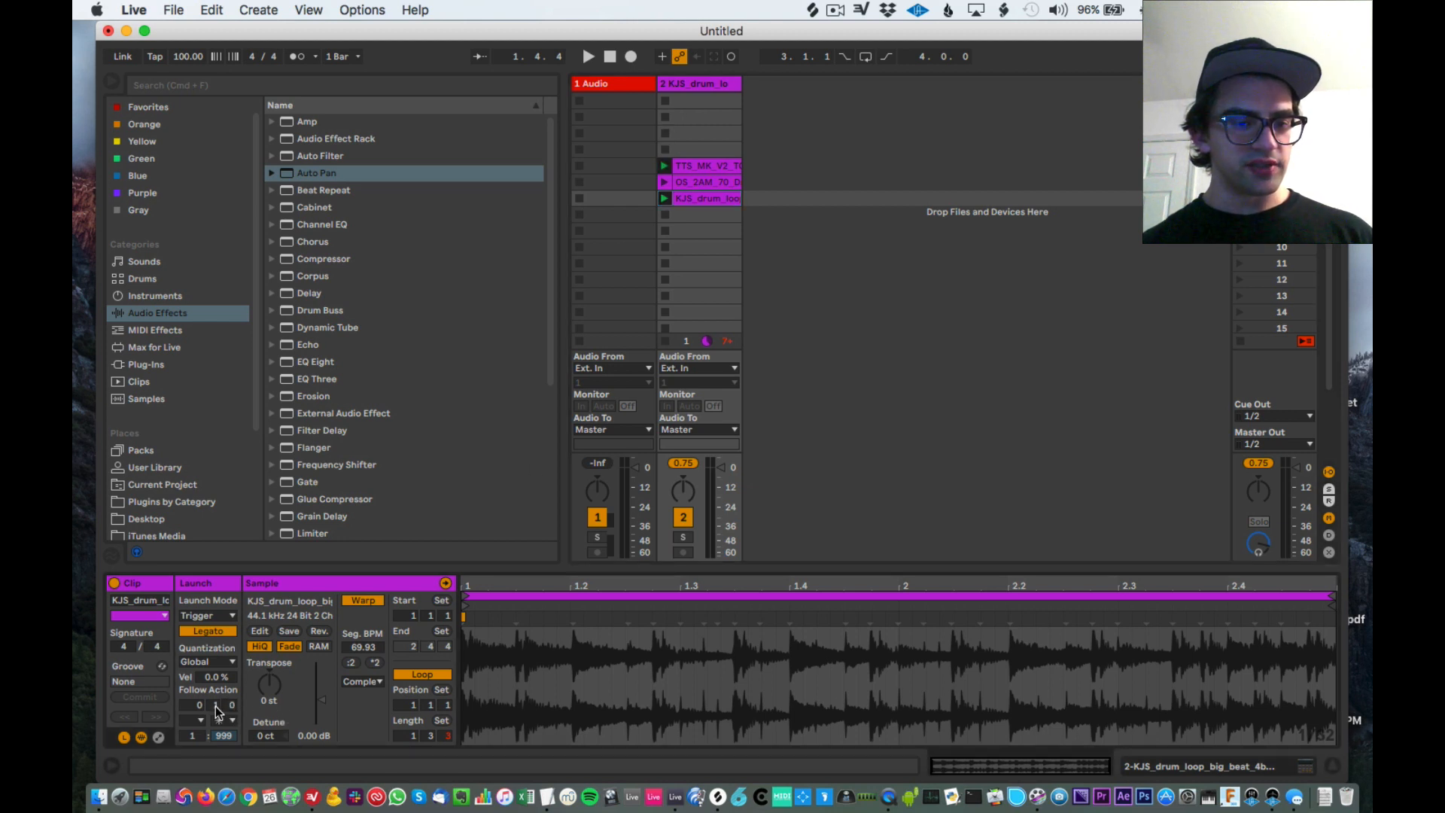
{"action": "left_click", "coordinate": [664, 199]}
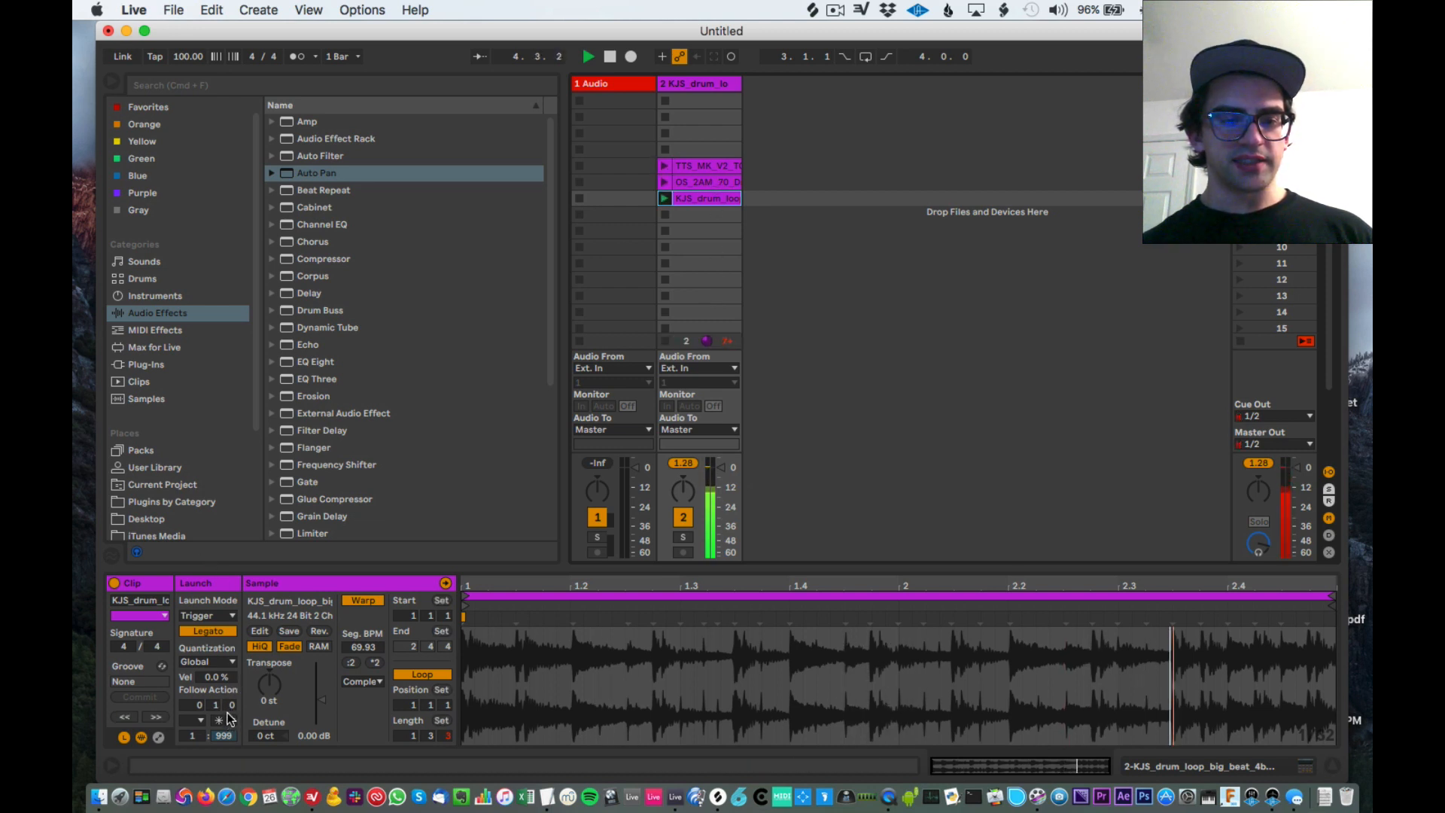
{"action": "left_click_drag", "start_coordinate": [229, 706], "coordinate": [229, 718]}
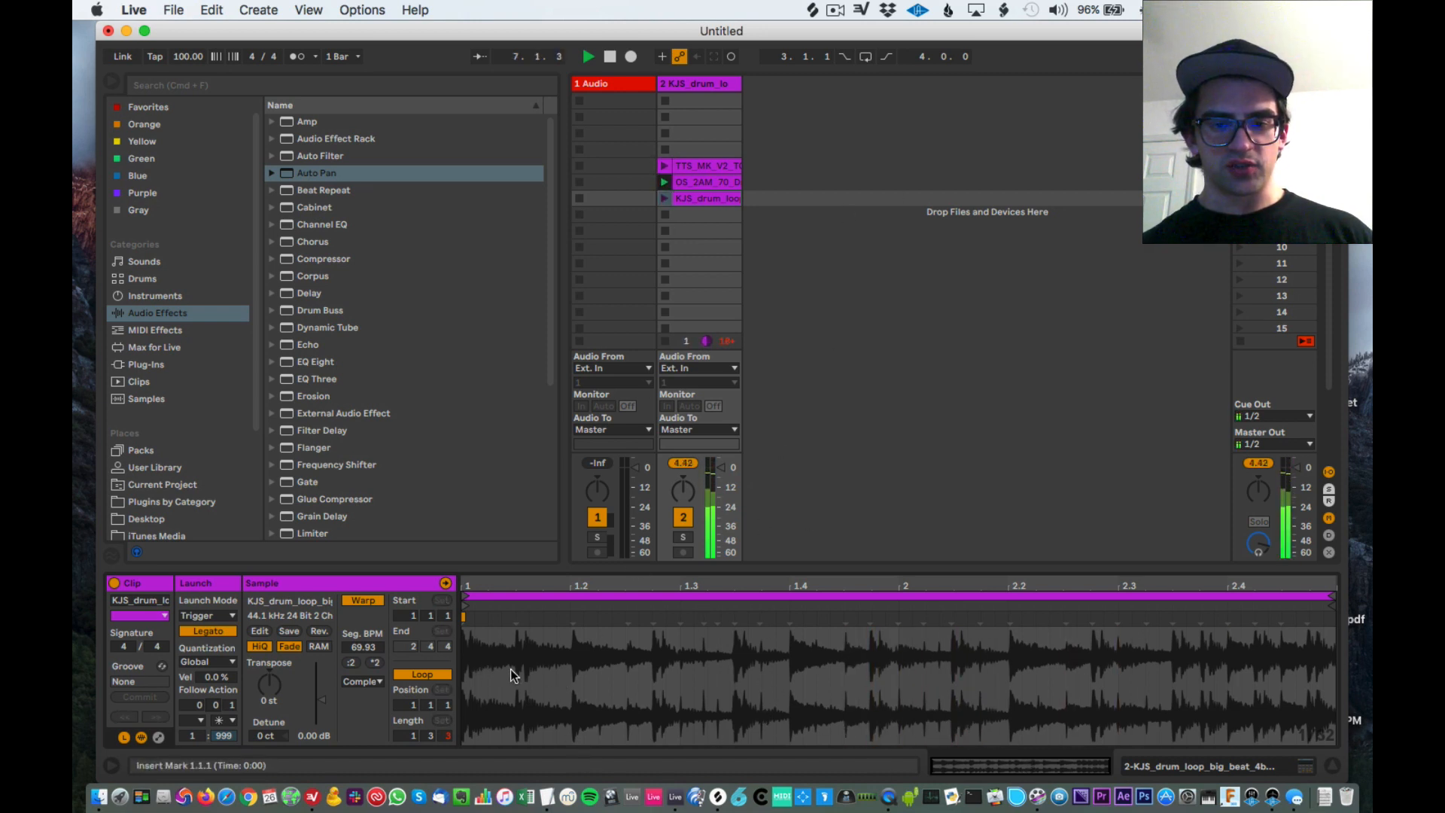
{"action": "key", "text": "space"}
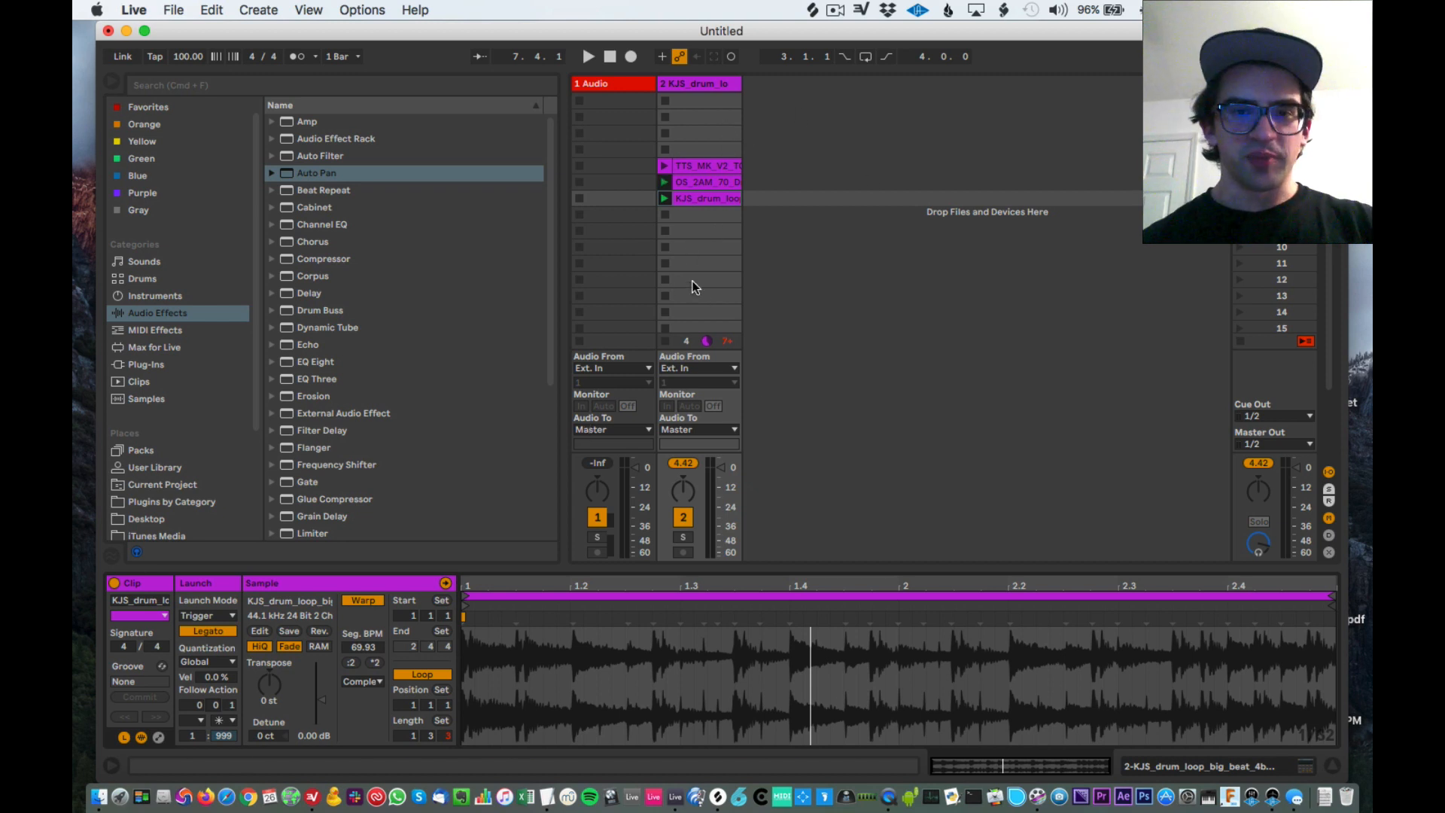
Step: Select all three drum clips, try follow action times of 0 1 0 and 1 0 0, and set the time to 0 0 1
{"action": "left_click", "coordinate": [719, 166]}
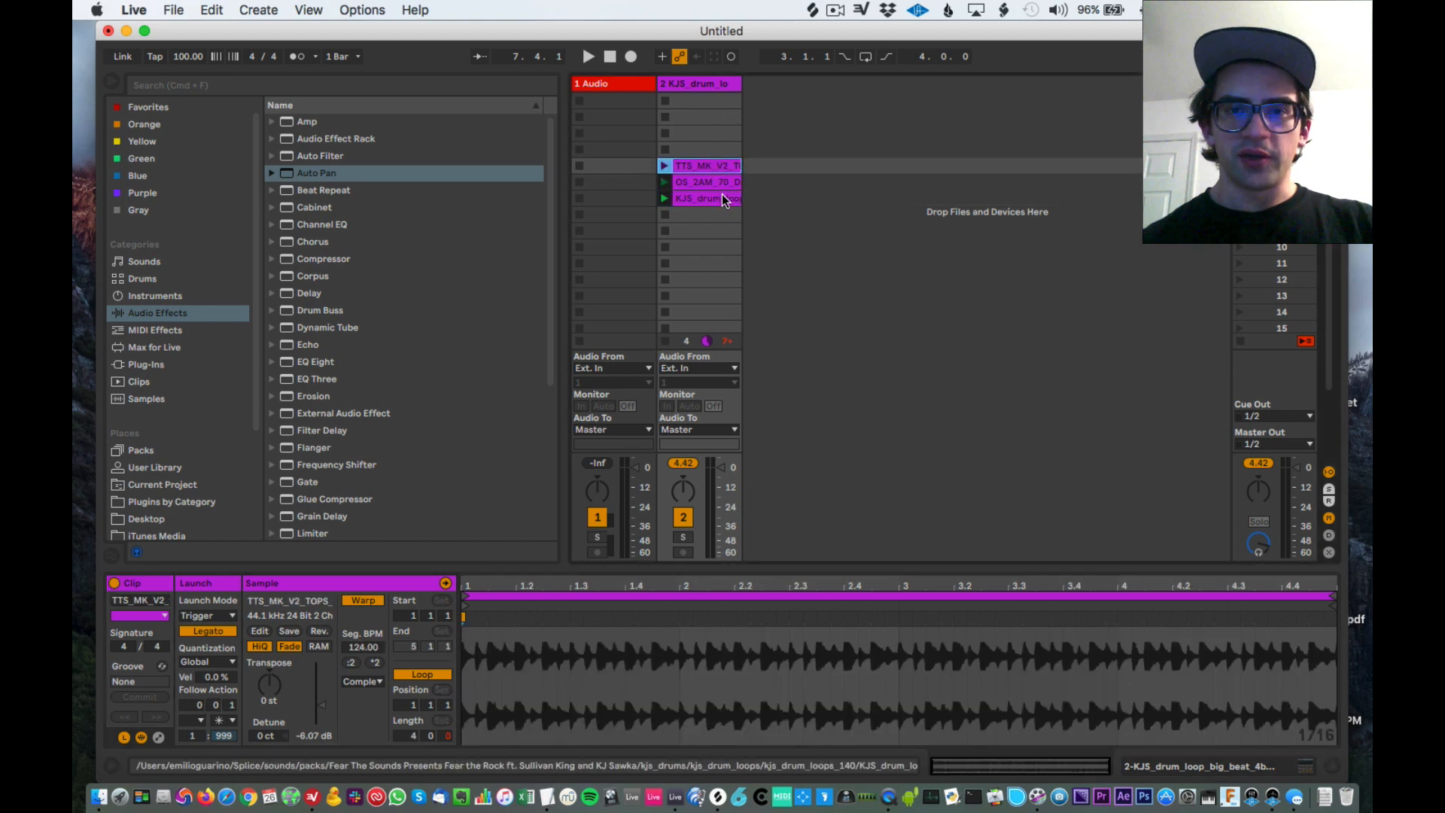
{"action": "left_click", "coordinate": [724, 200]}
{"action": "left_click", "coordinate": [700, 150], "text": "shift"}
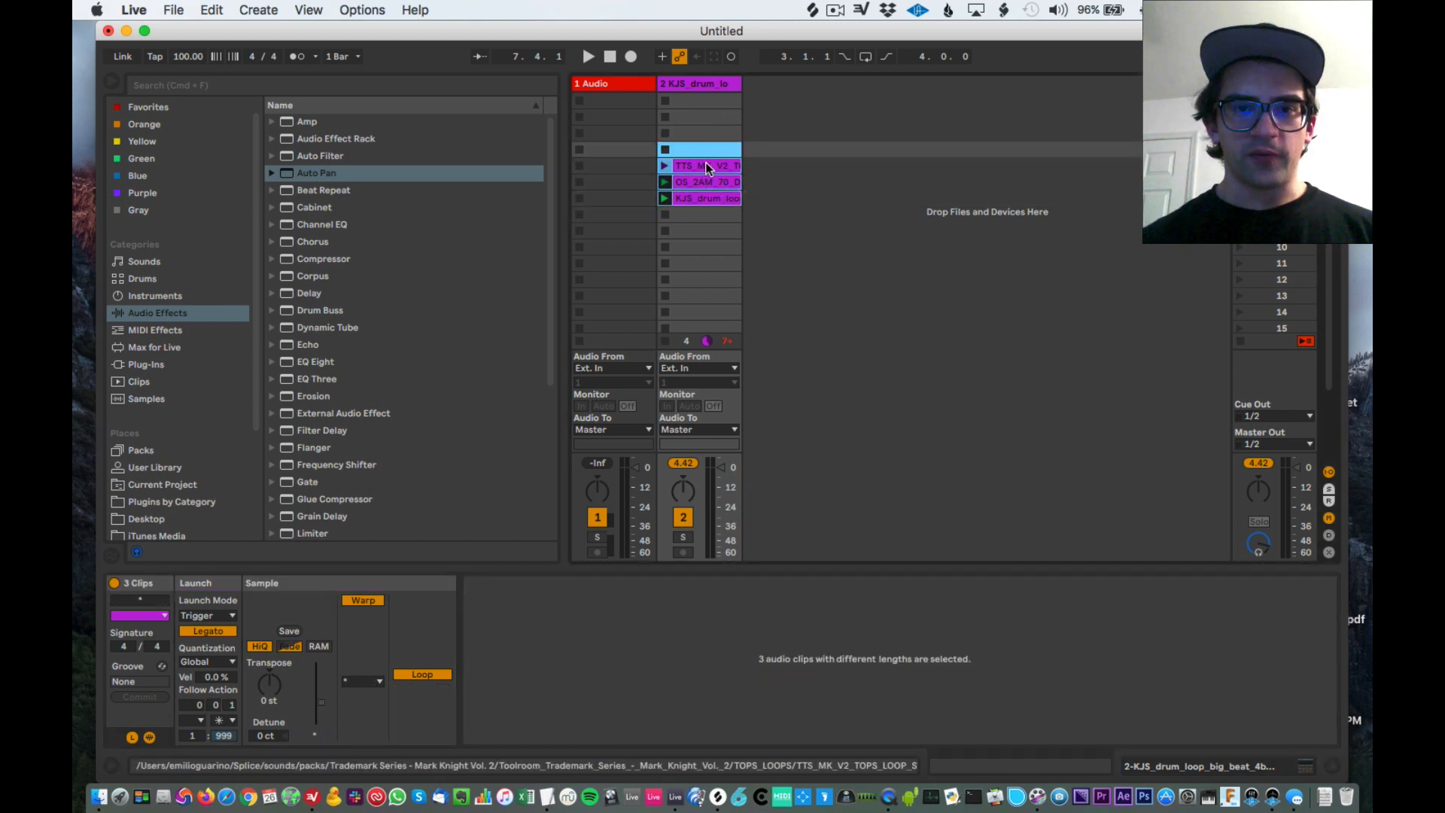
{"action": "left_click", "coordinate": [708, 167]}
{"action": "left_click", "coordinate": [709, 197], "text": "shift"}
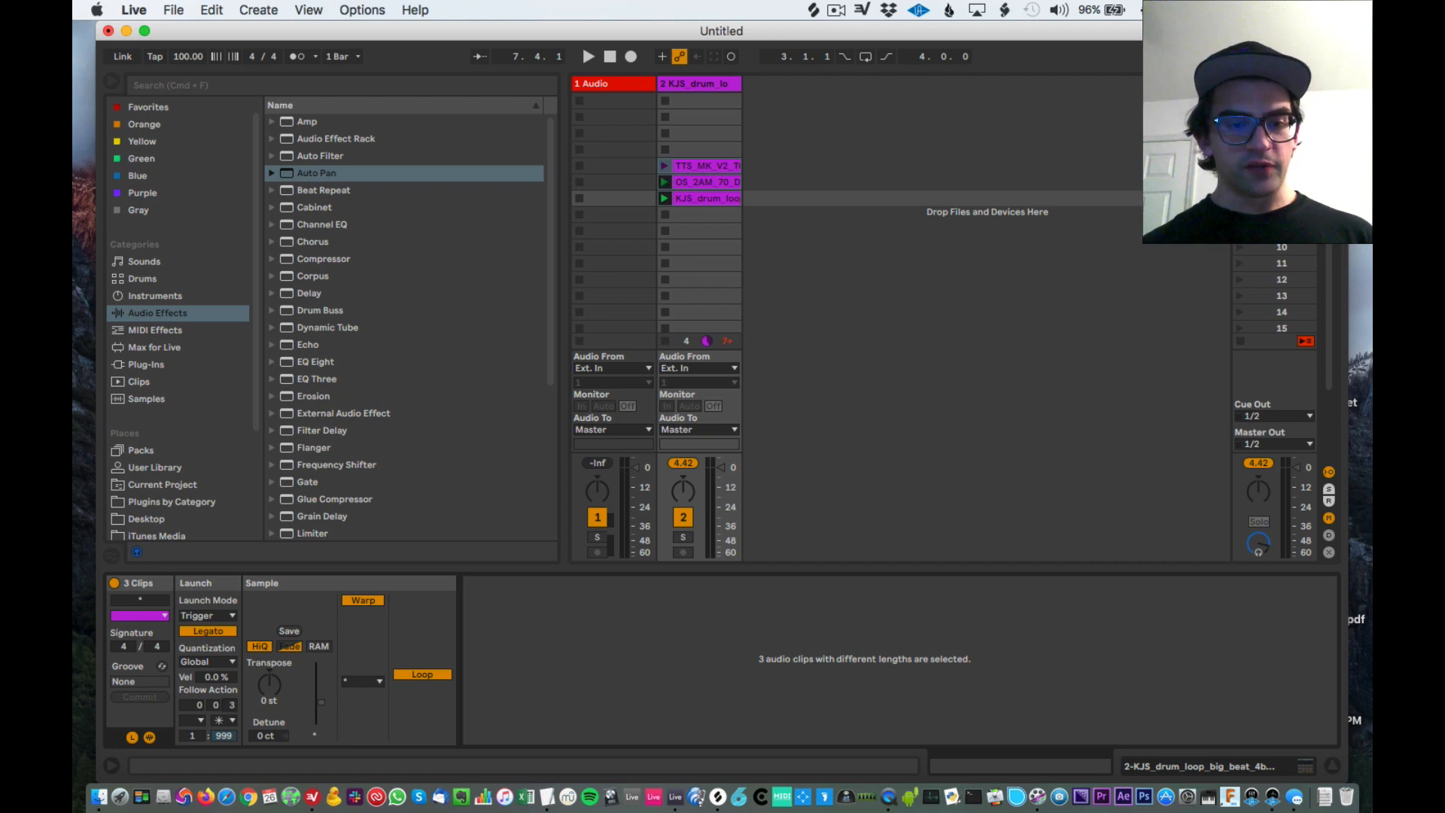
{"action": "left_click_drag", "start_coordinate": [230, 709], "coordinate": [230, 704]}
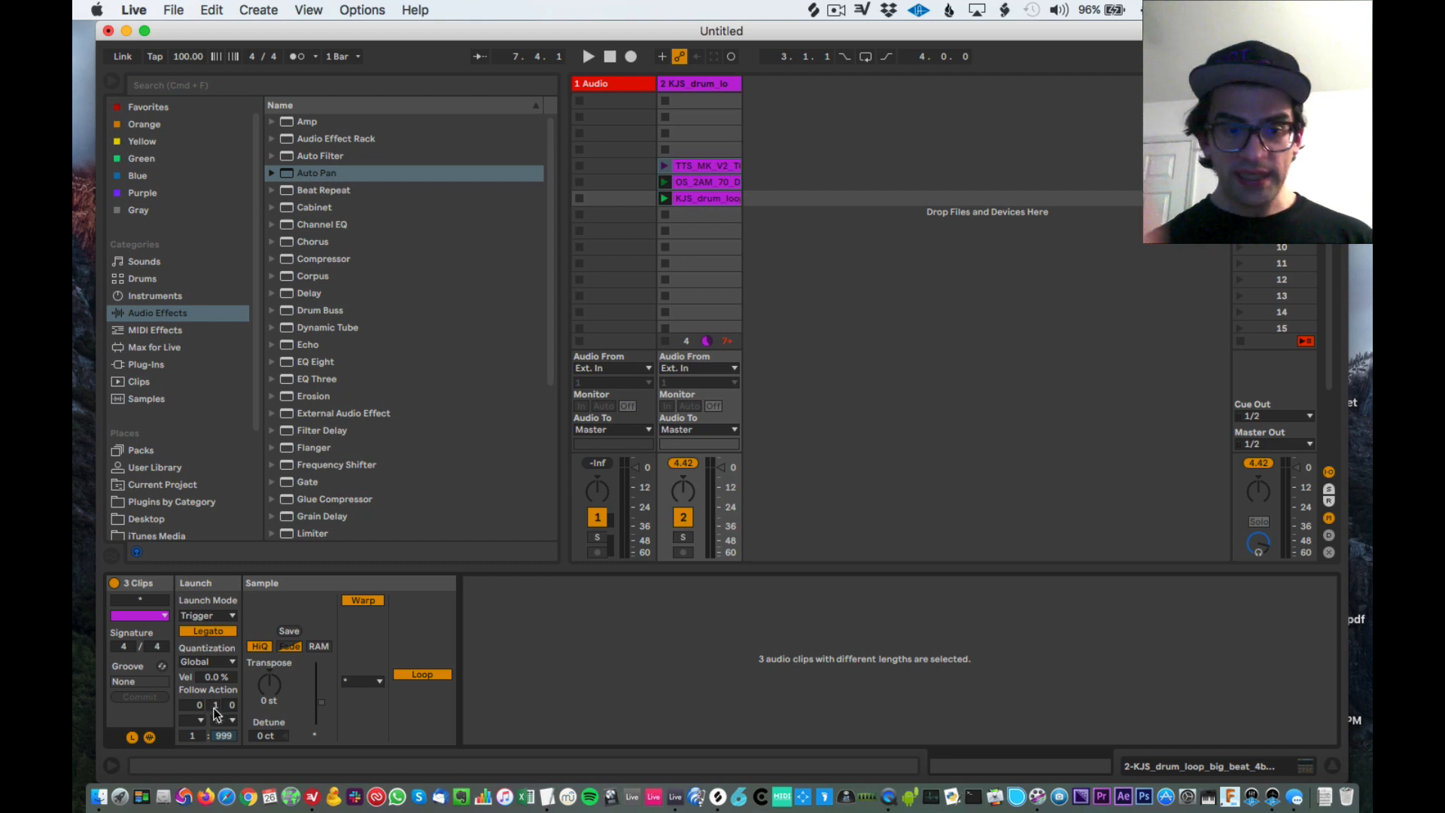
{"action": "left_click_drag", "start_coordinate": [215, 708], "coordinate": [215, 699]}
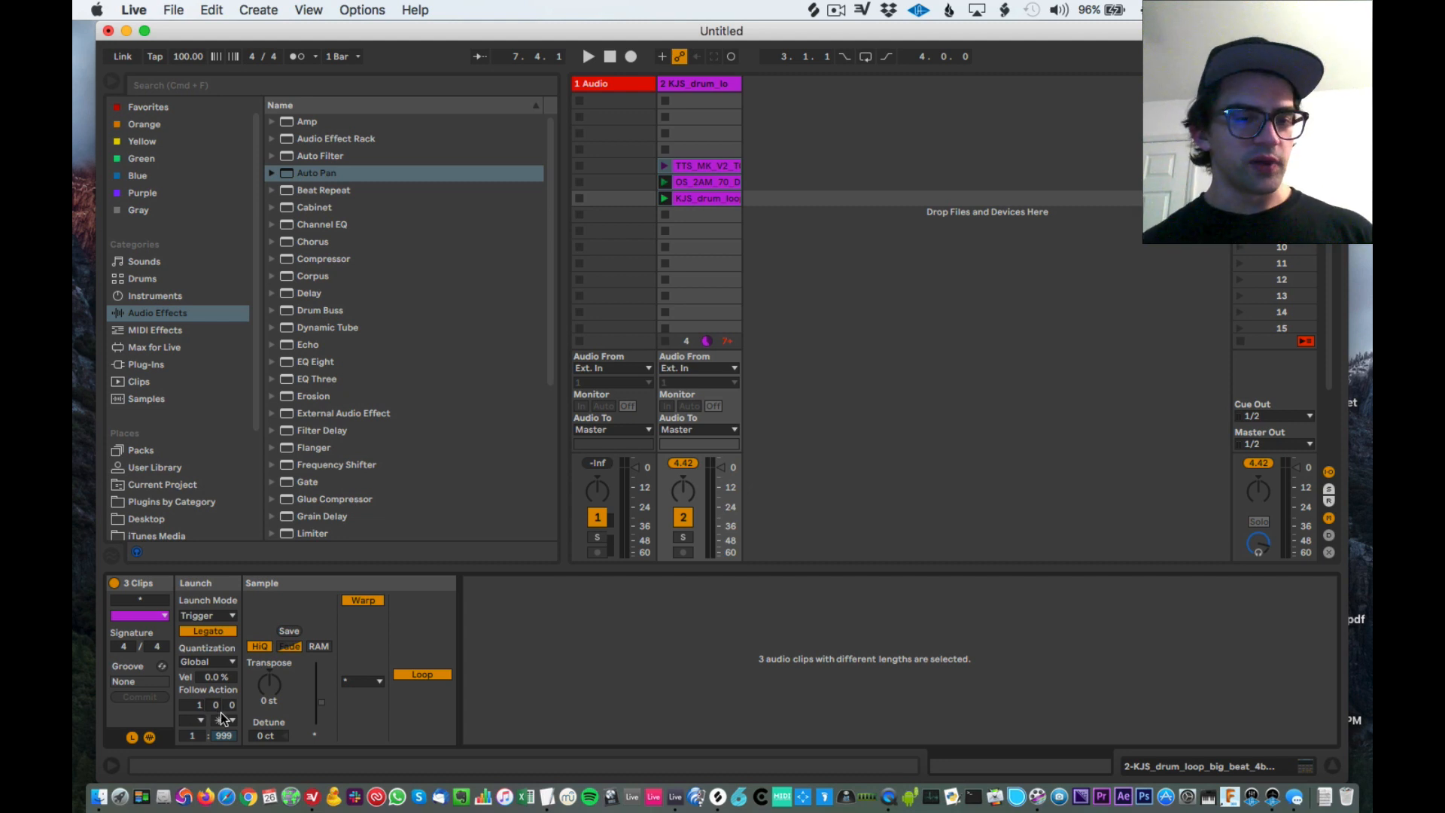
{"action": "left_click_drag", "start_coordinate": [228, 706], "coordinate": [229, 745]}
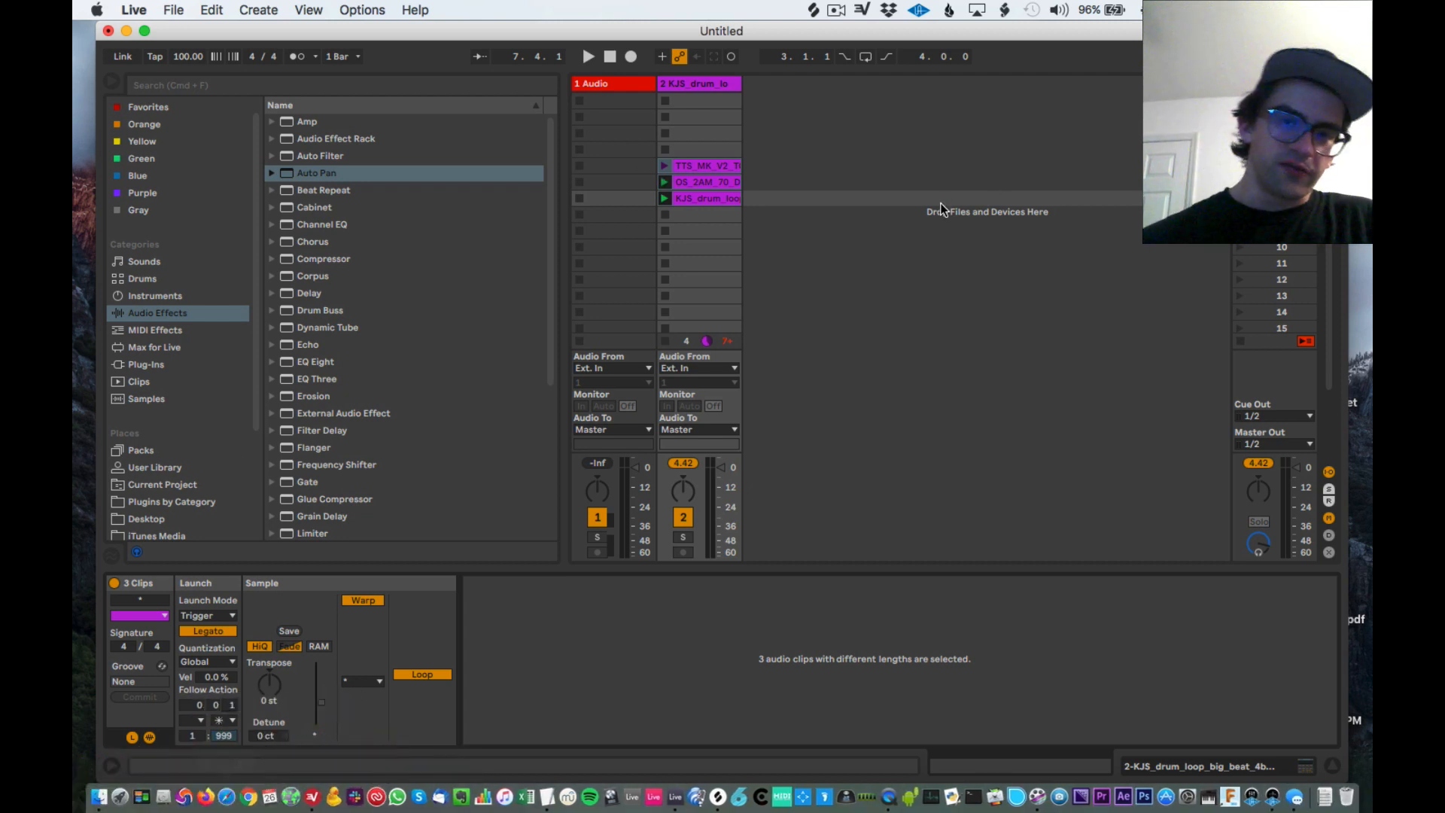
Step: Look through the available follow action choices for the three selected clips without changing them
{"action": "left_click", "coordinate": [228, 724]}
{"action": "left_click", "coordinate": [211, 724]}
{"action": "left_click", "coordinate": [197, 719]}
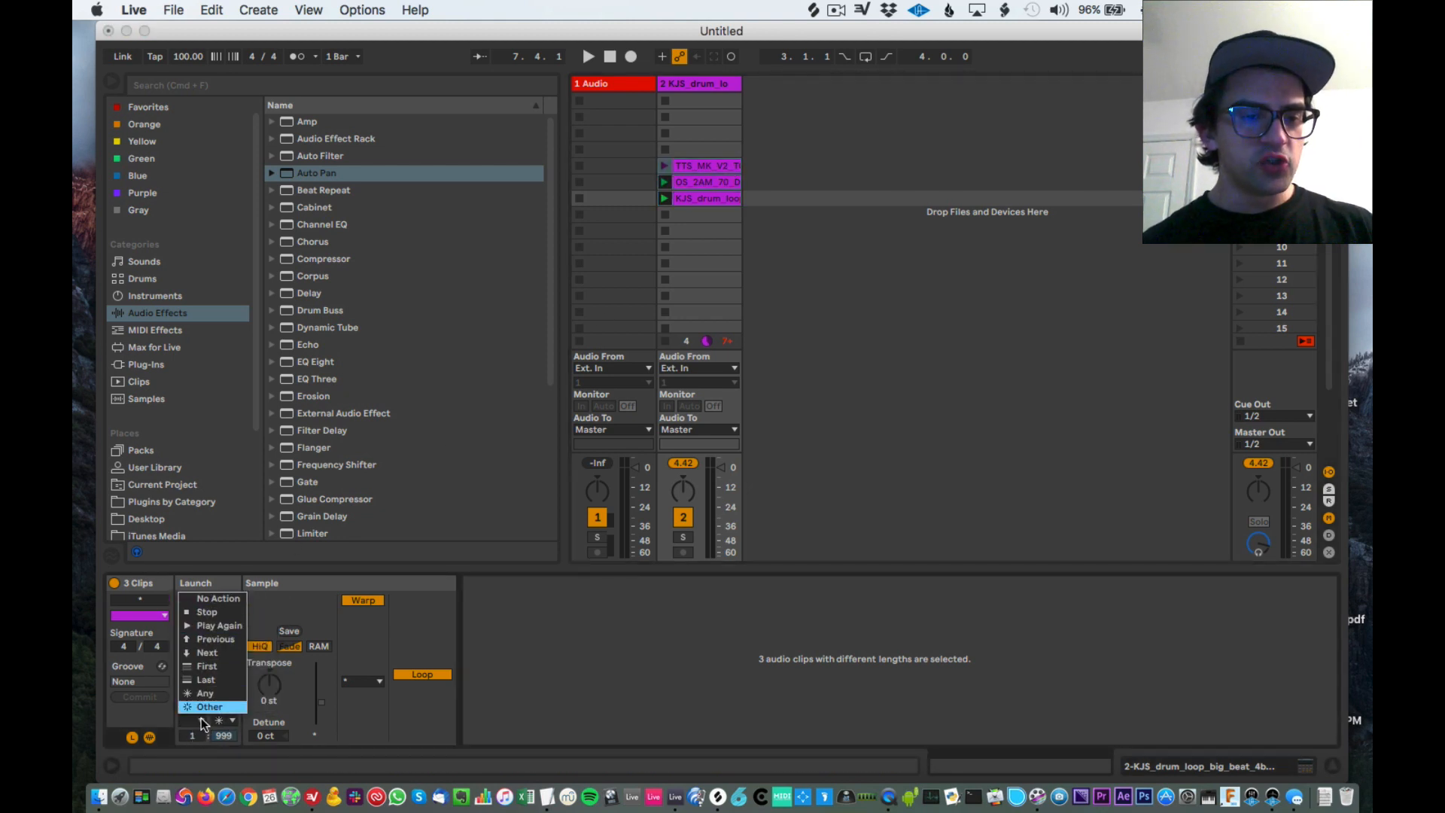
{"action": "left_click", "coordinate": [202, 722]}
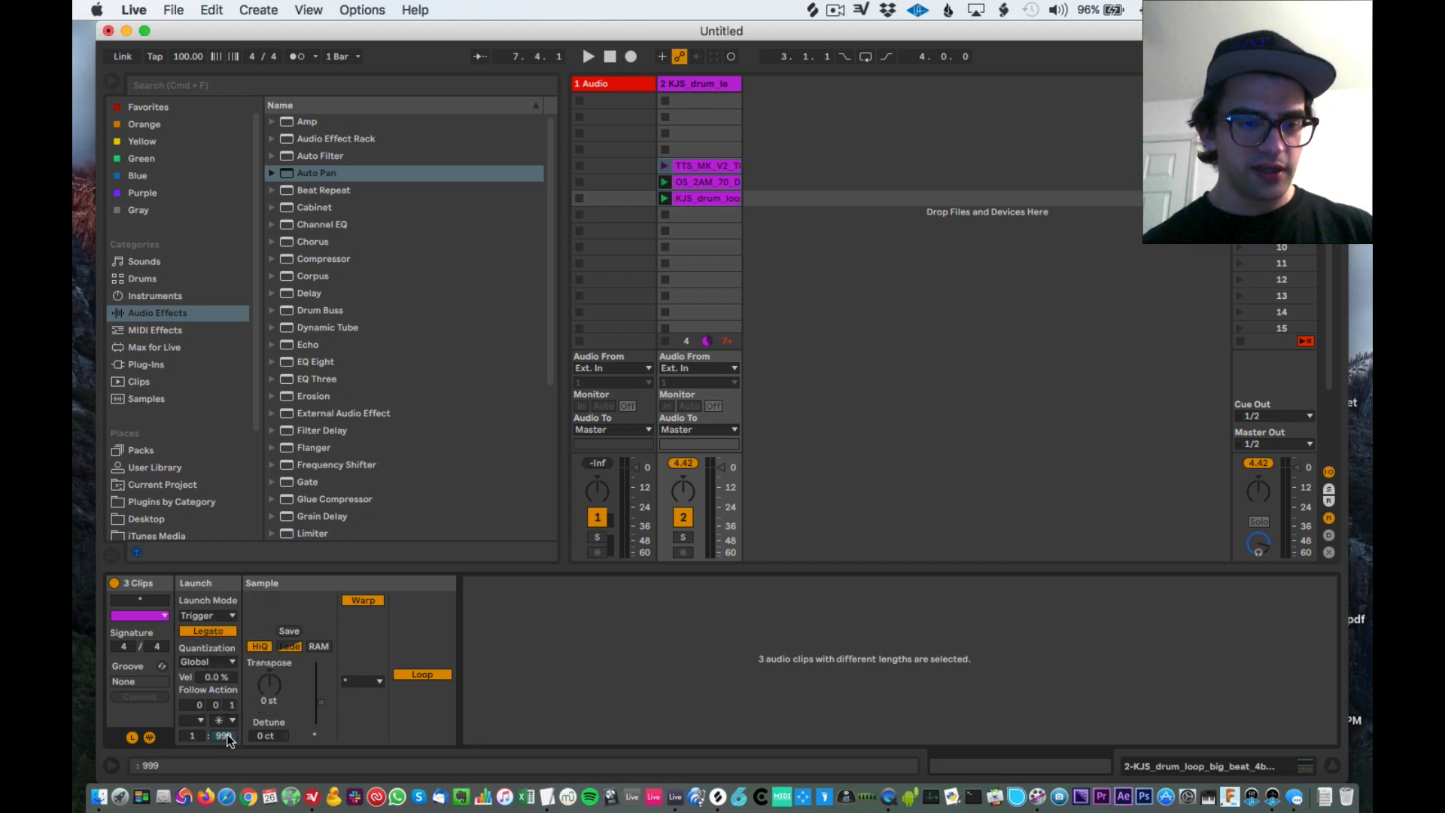
Step: Try the first follow action chance at 999 and at 0 for all three clips, and read its help description
{"action": "left_click_drag", "start_coordinate": [195, 735], "coordinate": [195, 452]}
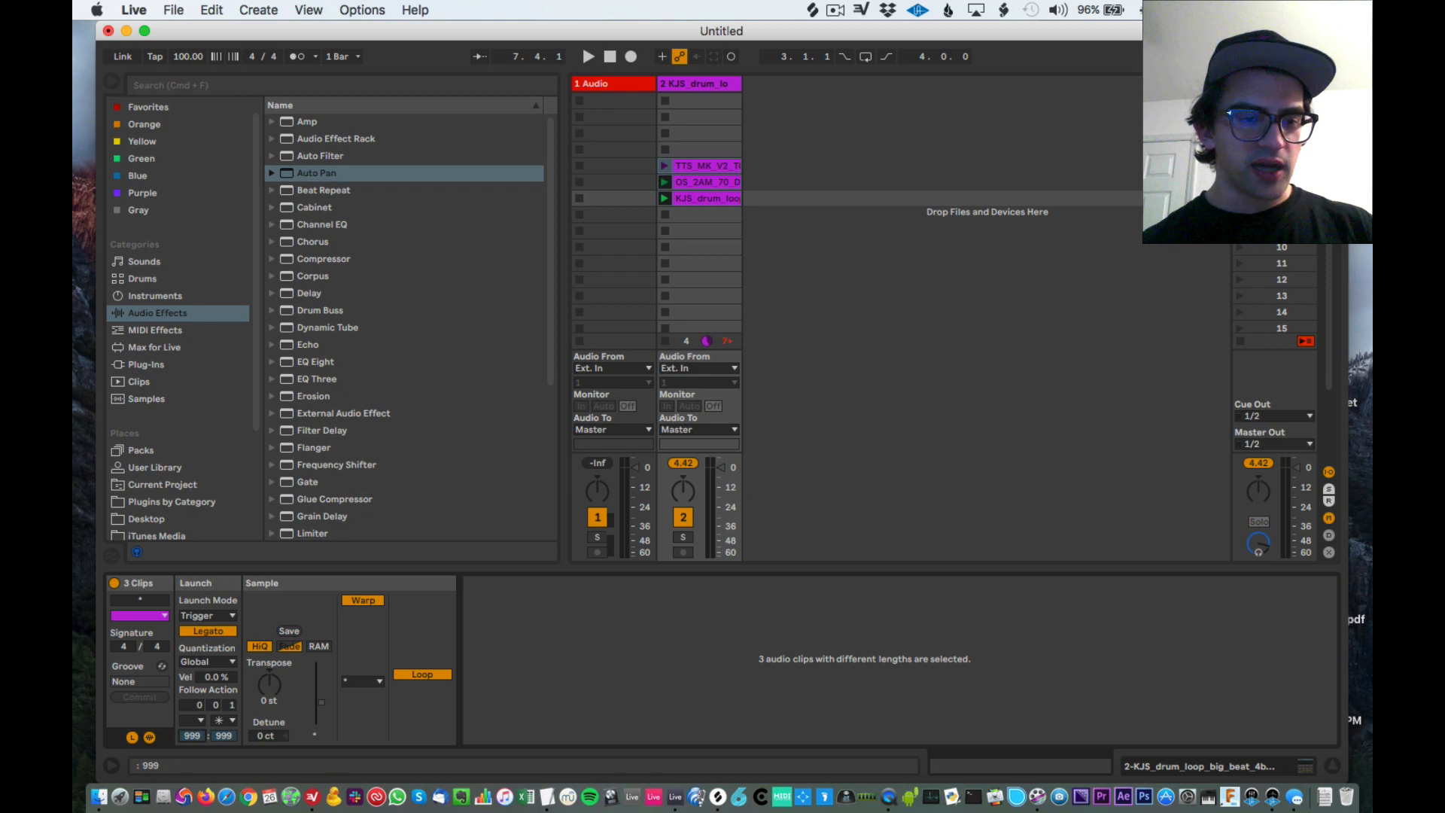
{"action": "left_click_drag", "start_coordinate": [194, 736], "coordinate": [195, 805]}
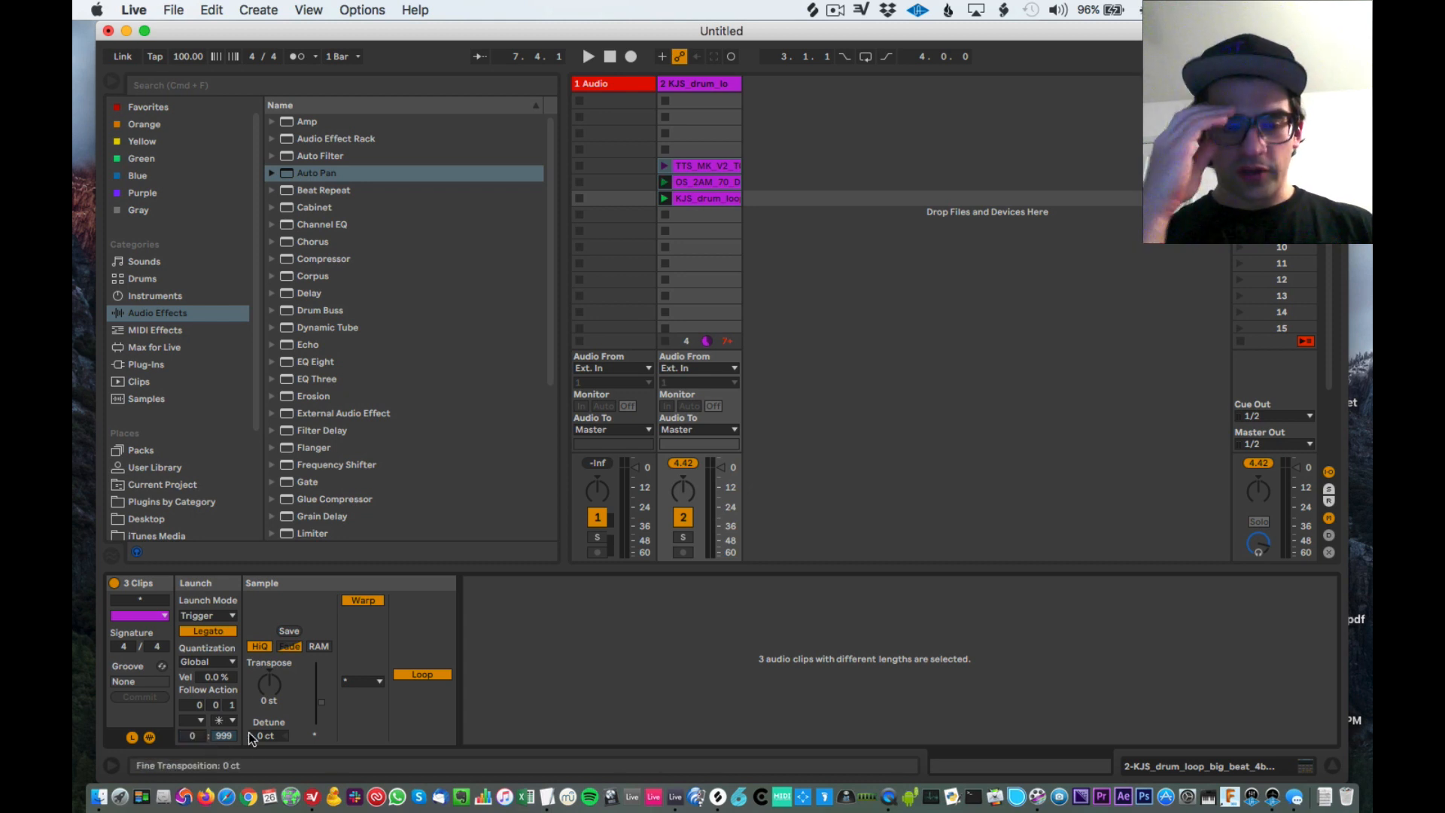
{"action": "key", "text": "shift+question"}
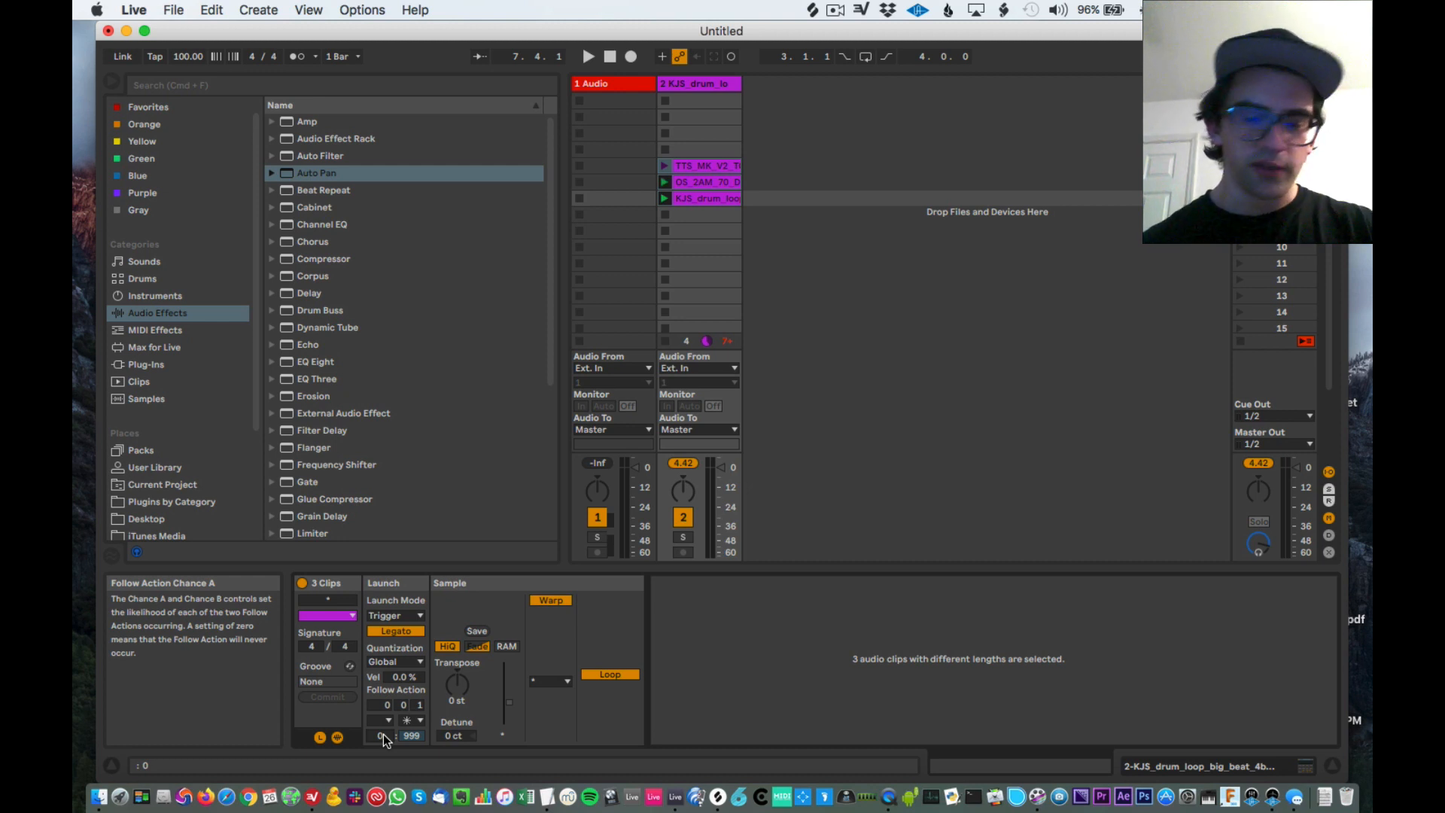
{"action": "key", "text": "shift+question"}
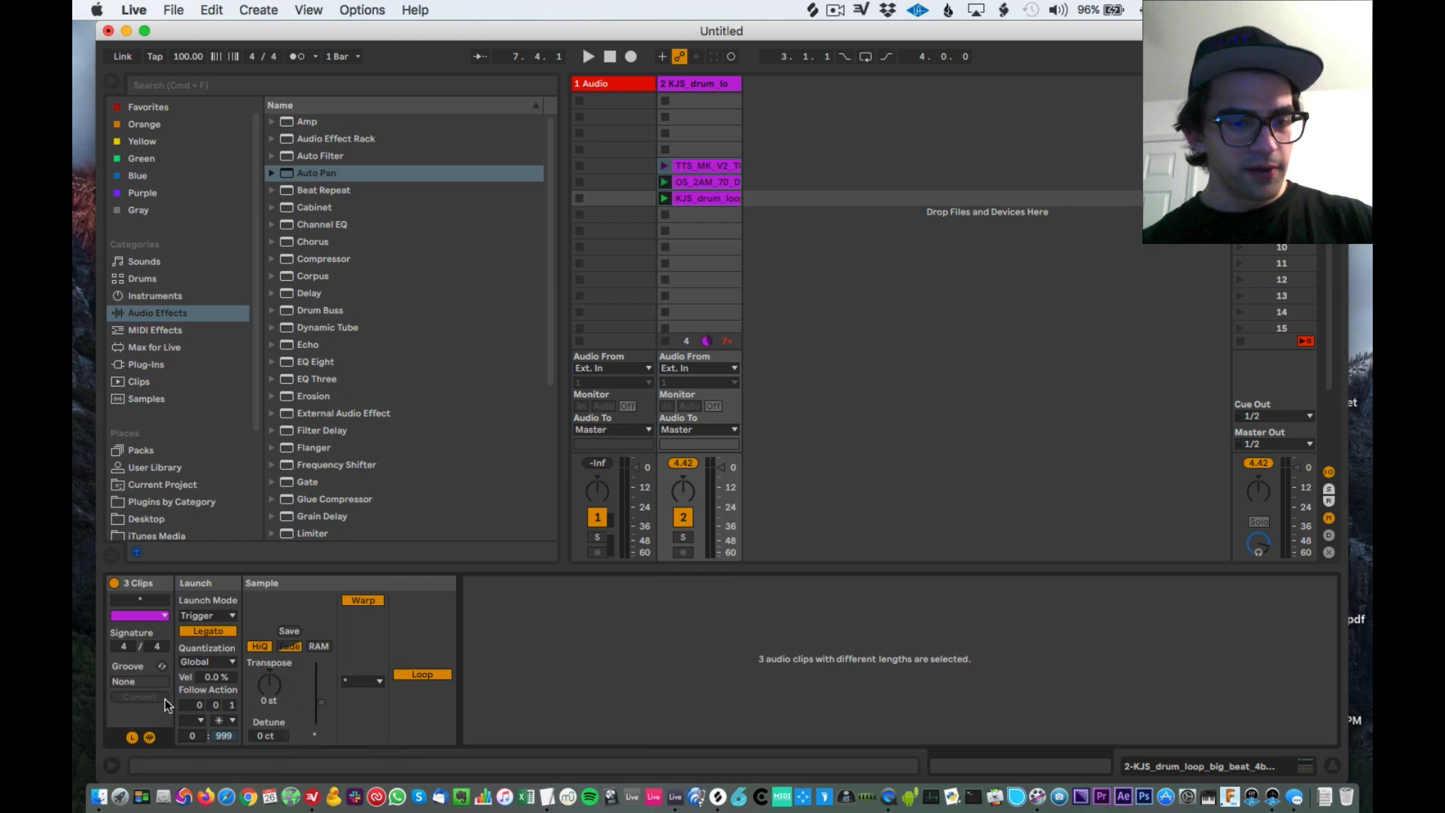
Step: Set all three clips' first follow action to Other with chance 679, and the second to Play Again with chance 639
{"action": "left_click", "coordinate": [200, 721]}
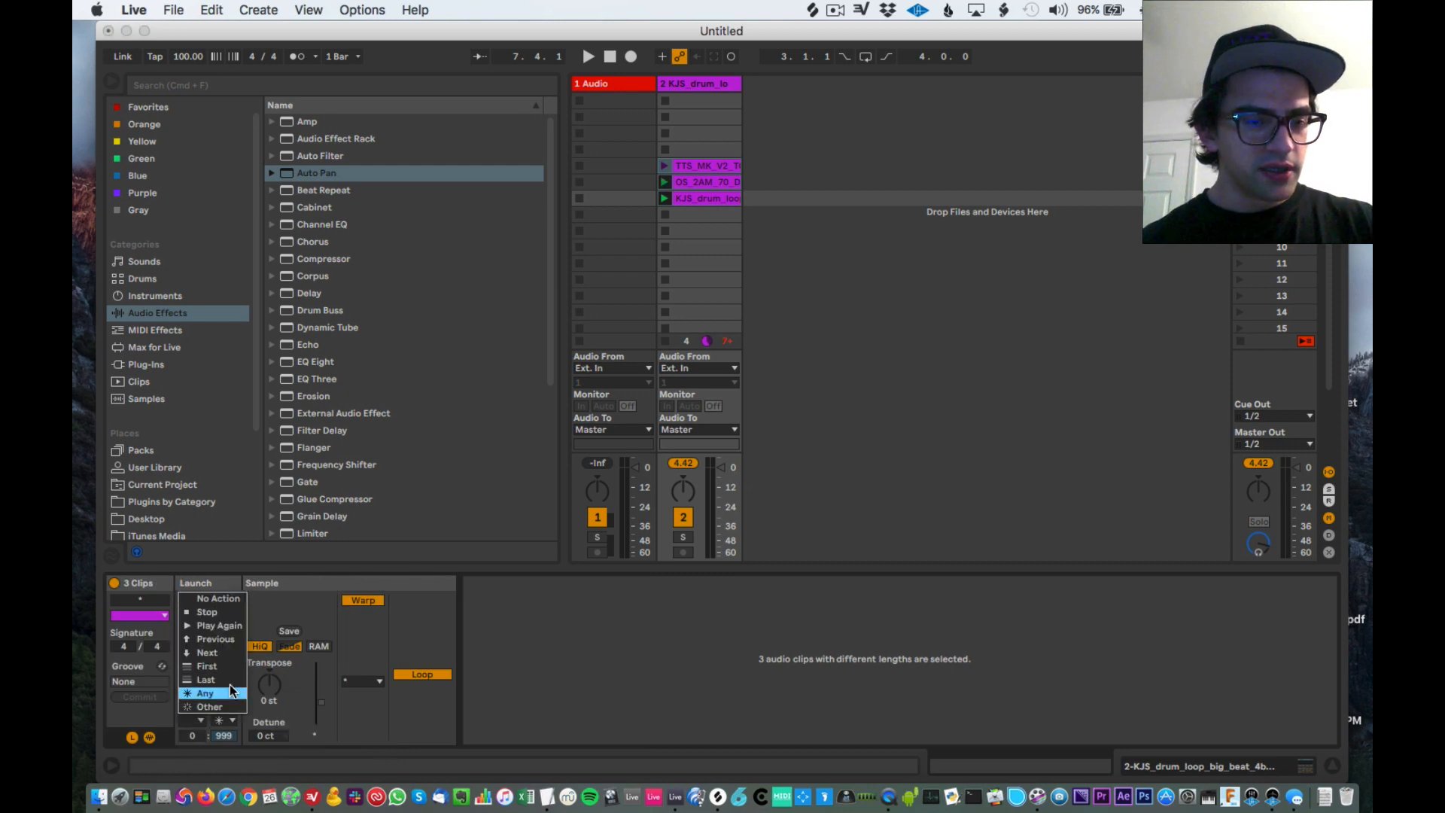
{"action": "left_click", "coordinate": [238, 722]}
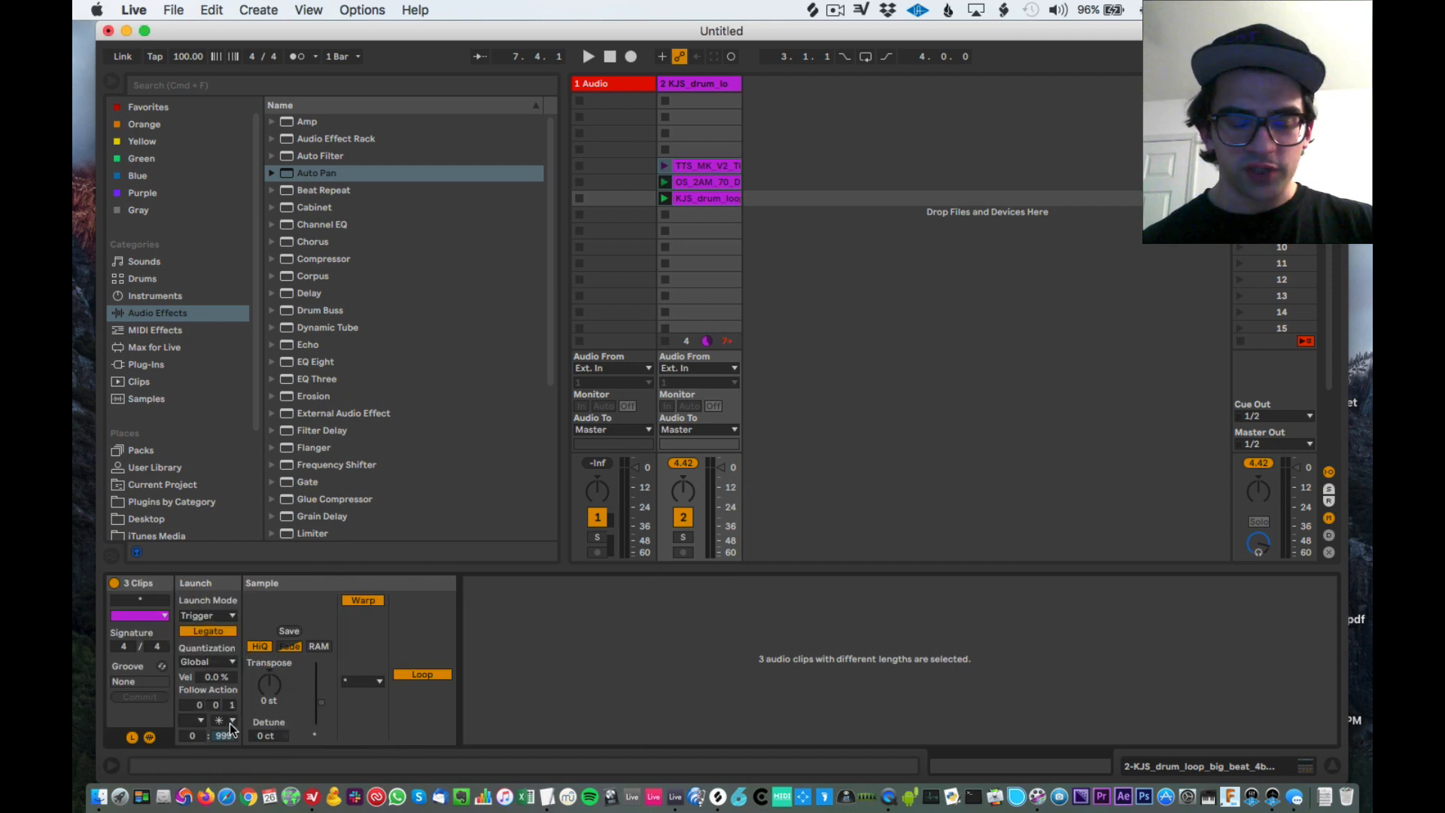
{"action": "left_click", "coordinate": [204, 720]}
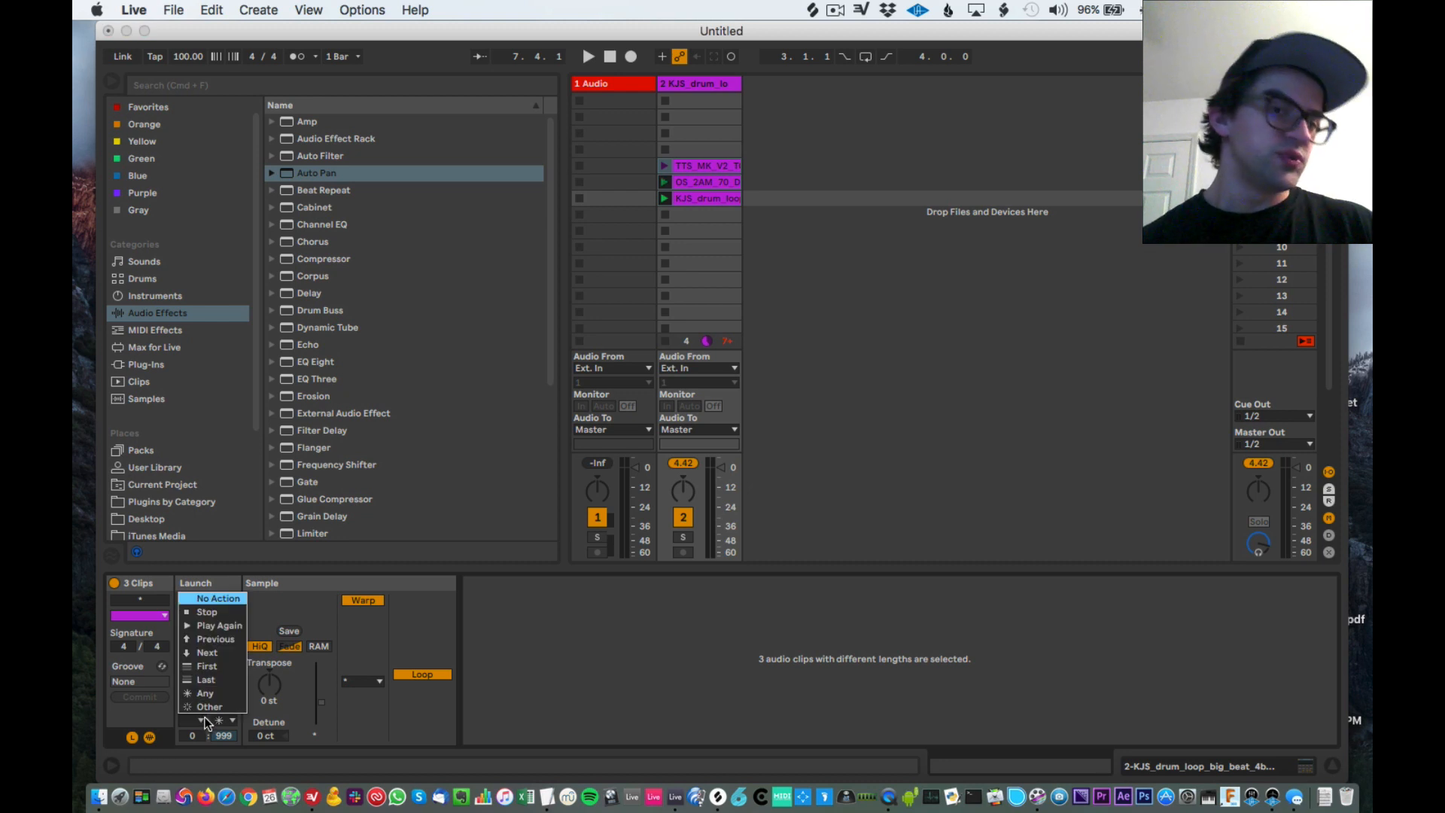
{"action": "left_click", "coordinate": [223, 747]}
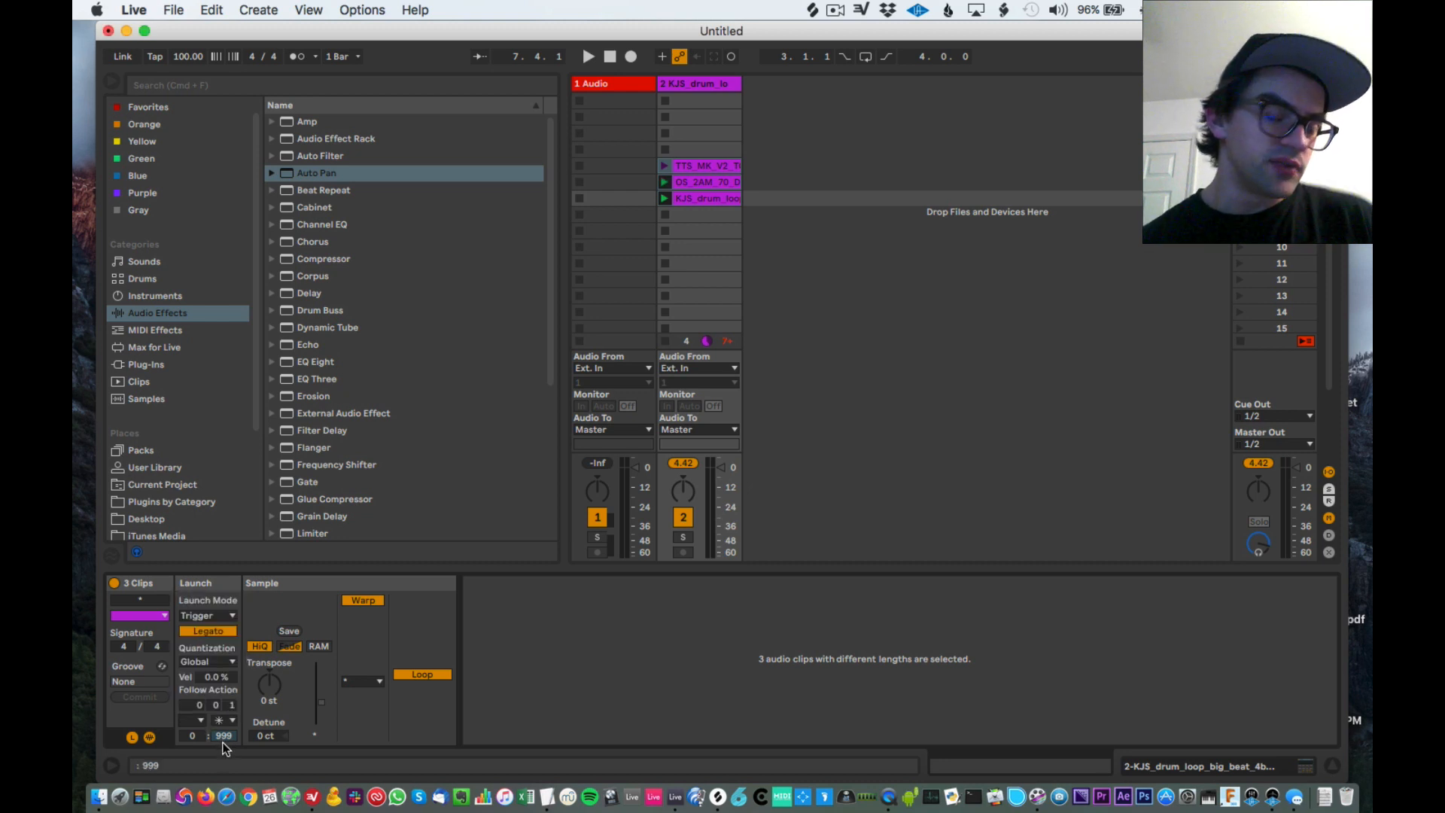
{"action": "left_click", "coordinate": [197, 721]}
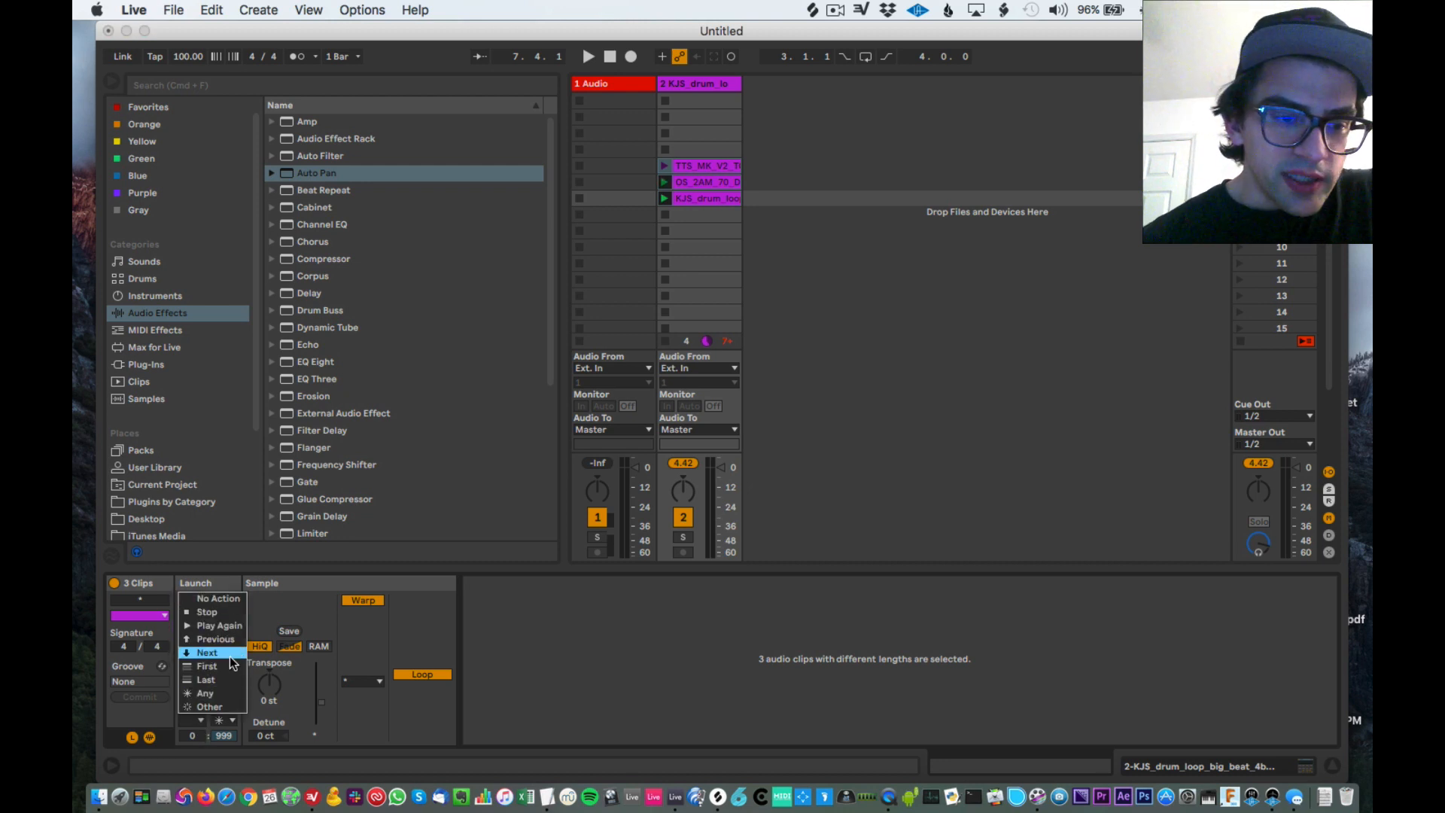
{"action": "left_click", "coordinate": [229, 705]}
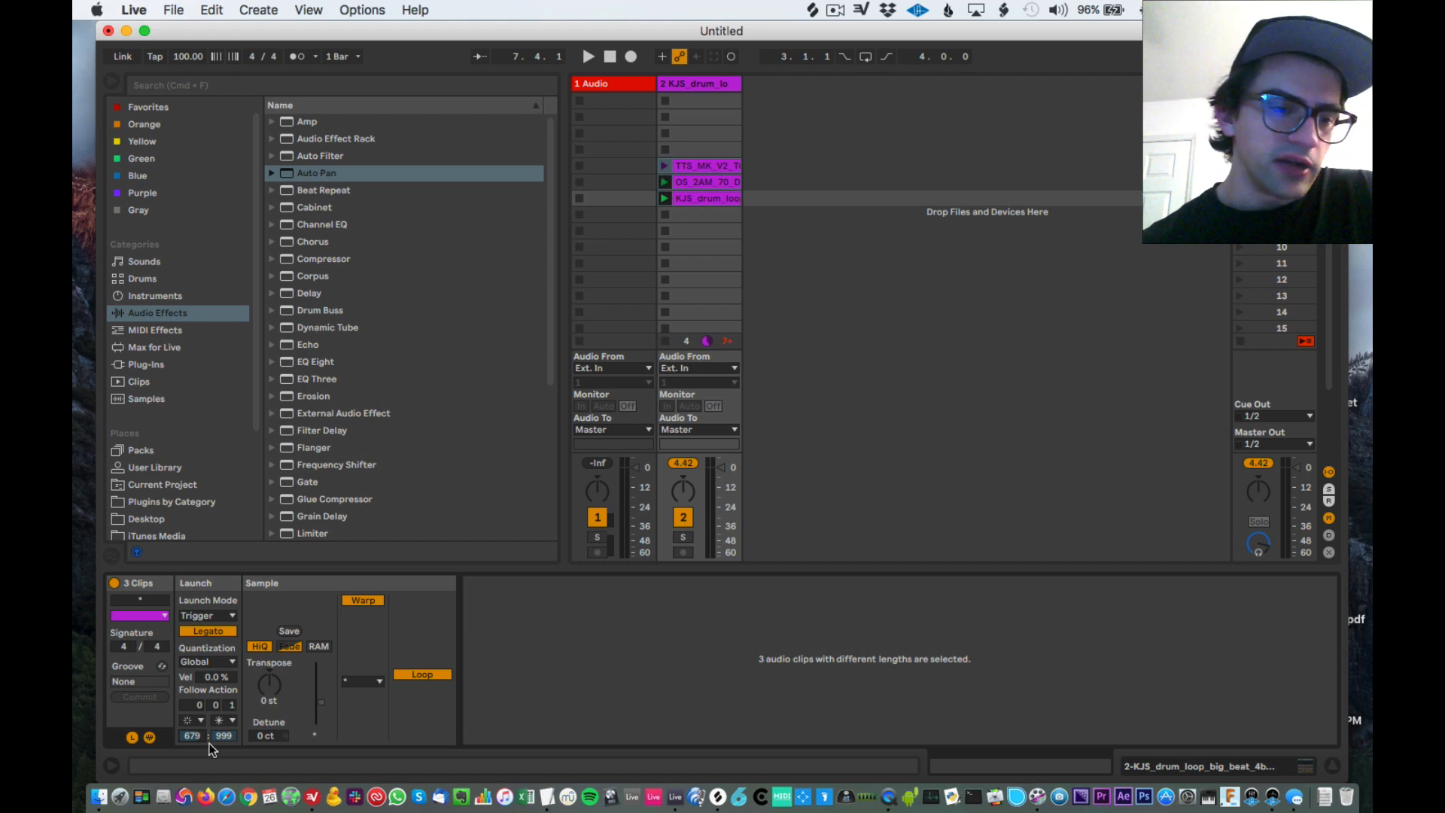
{"action": "left_click", "coordinate": [220, 721]}
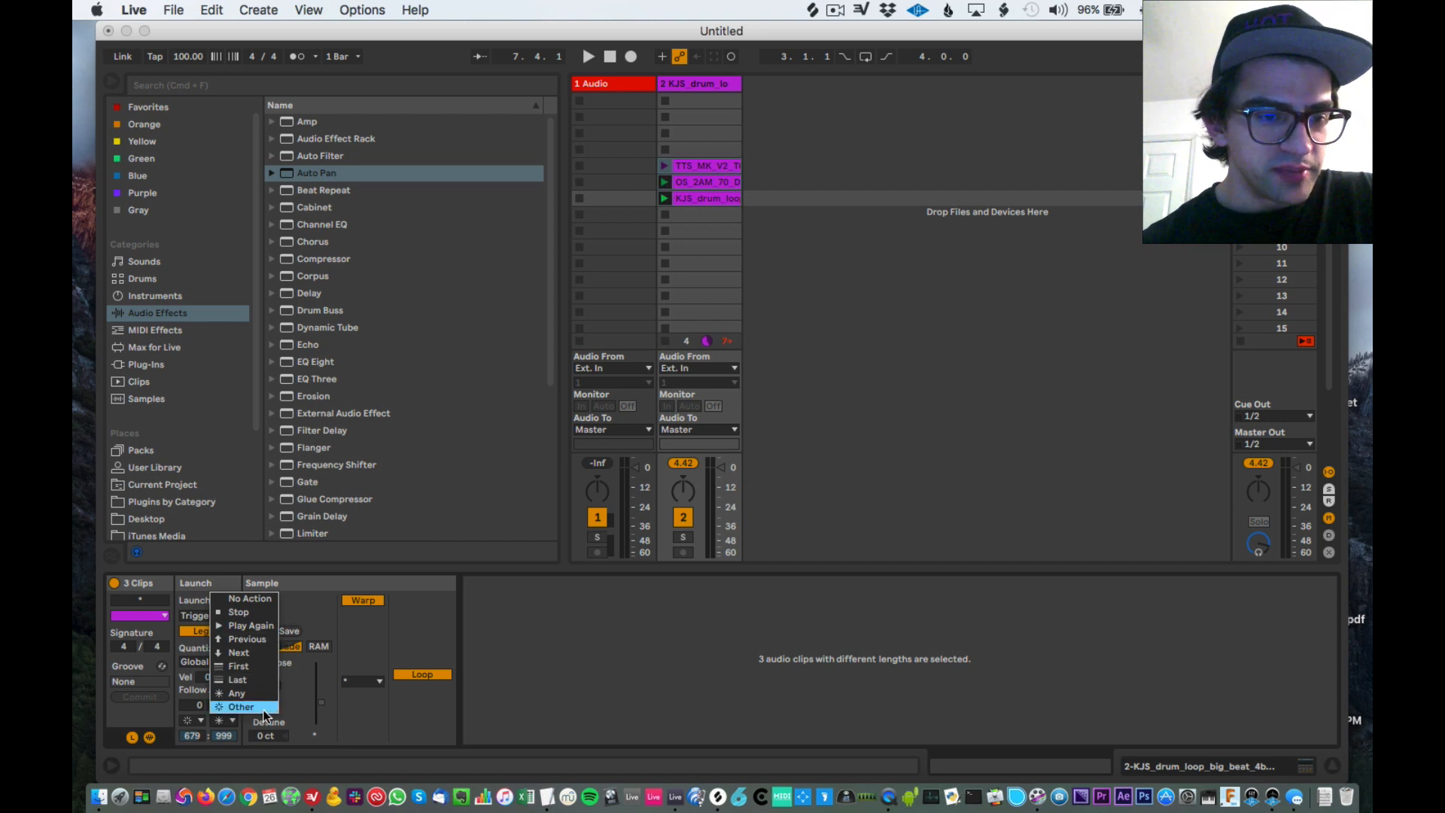
{"action": "left_click", "coordinate": [252, 625]}
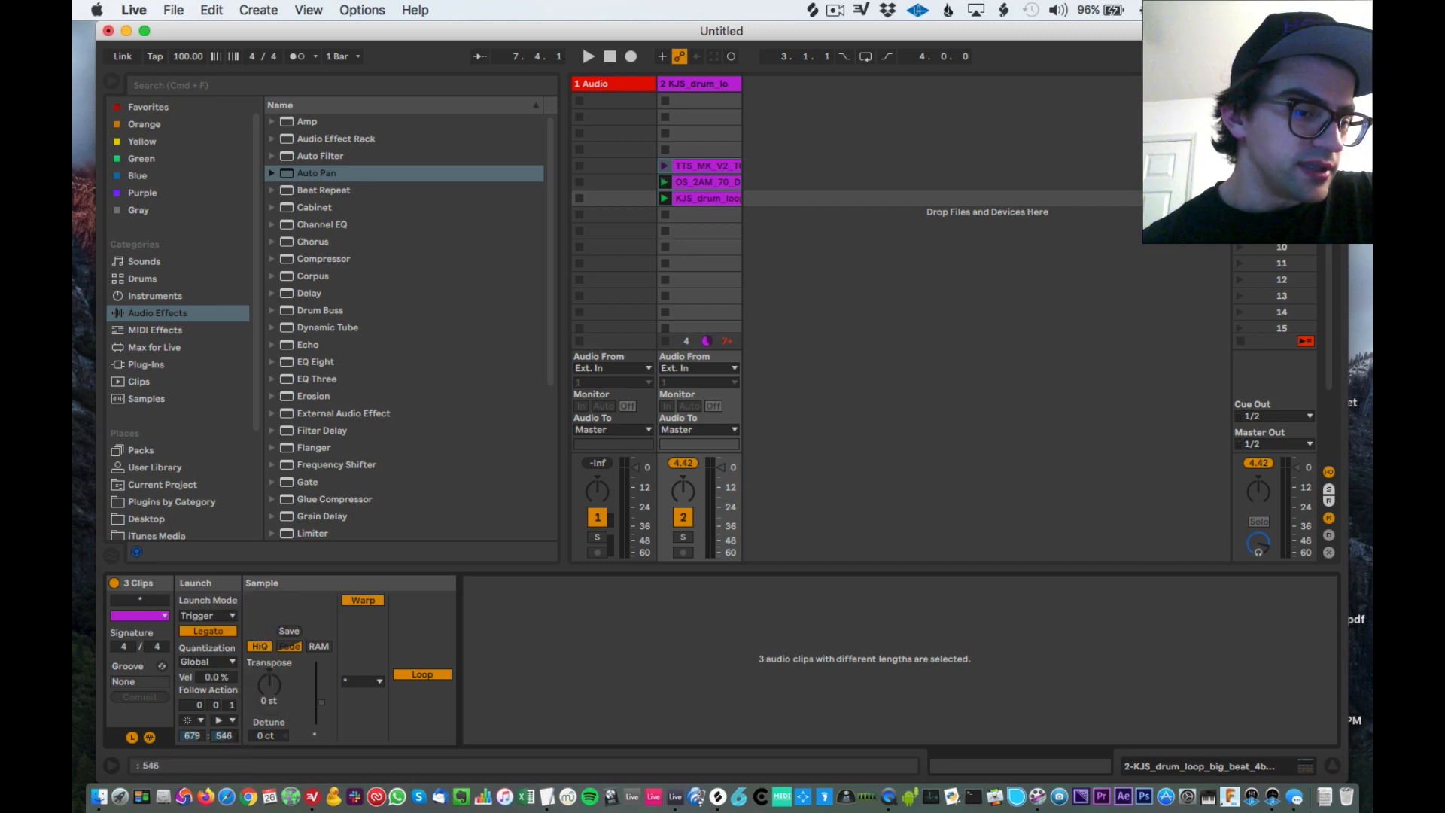
Step: Launch the OS_2AM_70 clip, change its second follow action to Any while it plays, and stop playback
{"action": "left_click", "coordinate": [665, 182]}
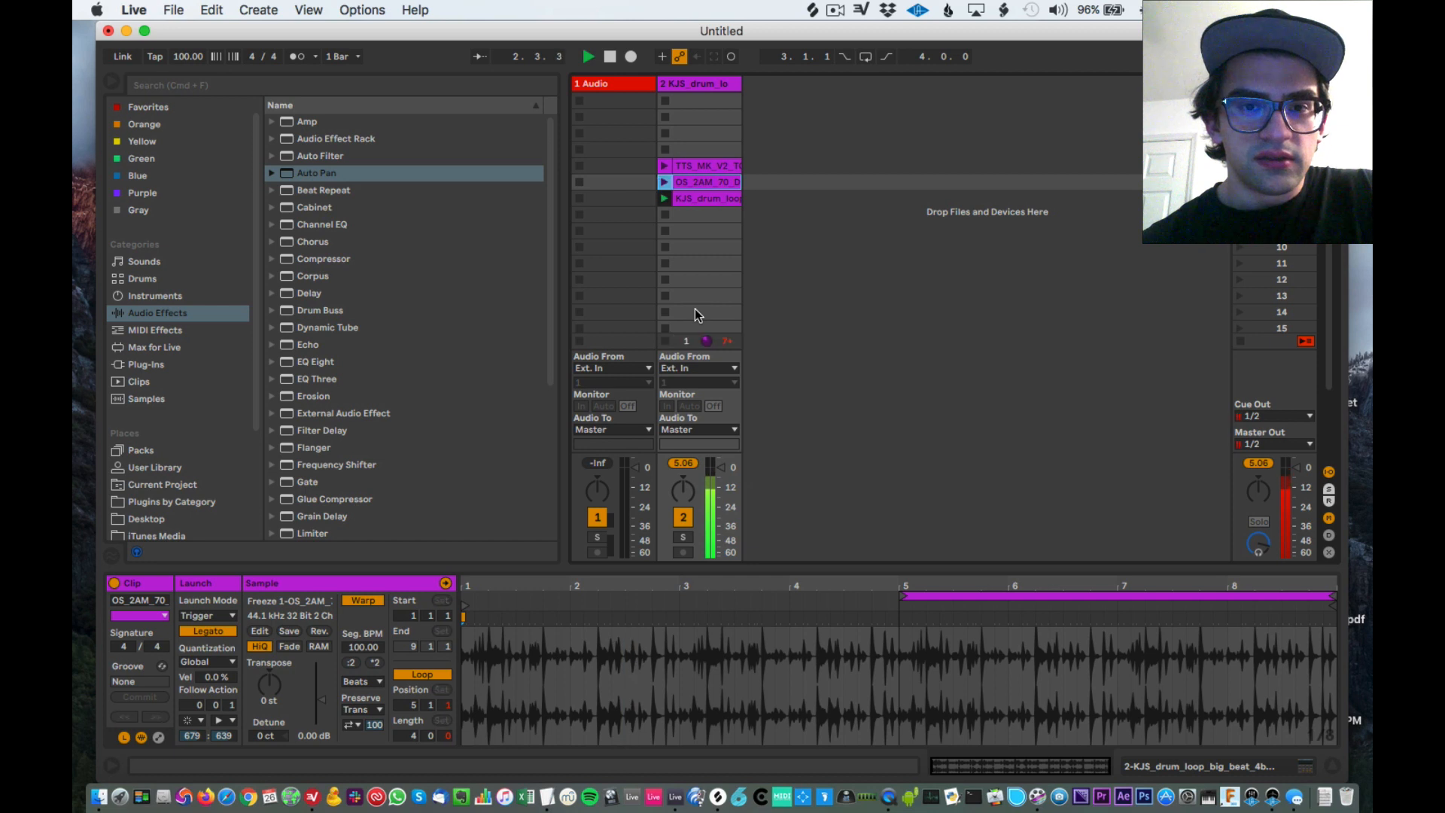
{"action": "left_click", "coordinate": [224, 720]}
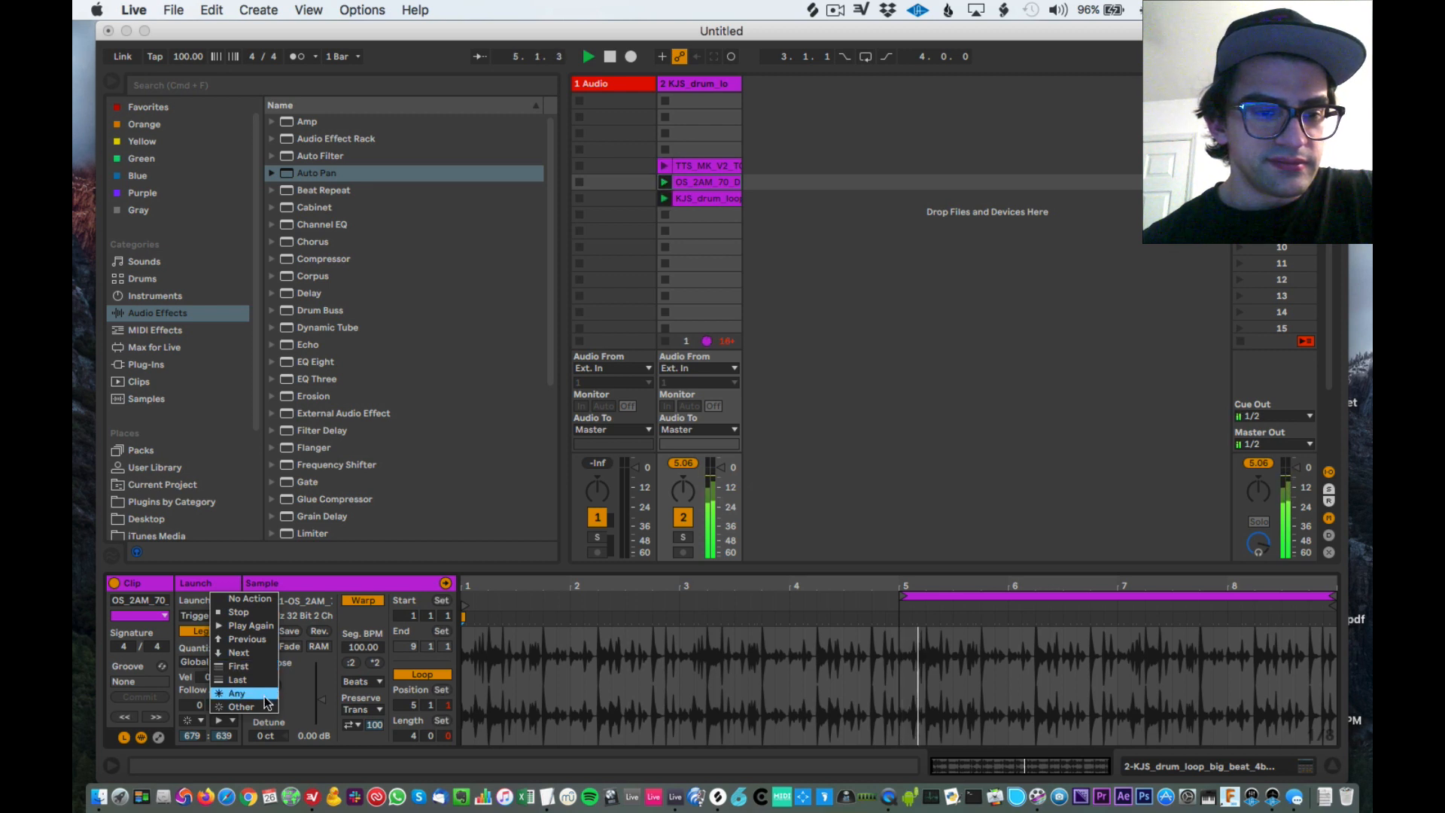
{"action": "left_click", "coordinate": [264, 694]}
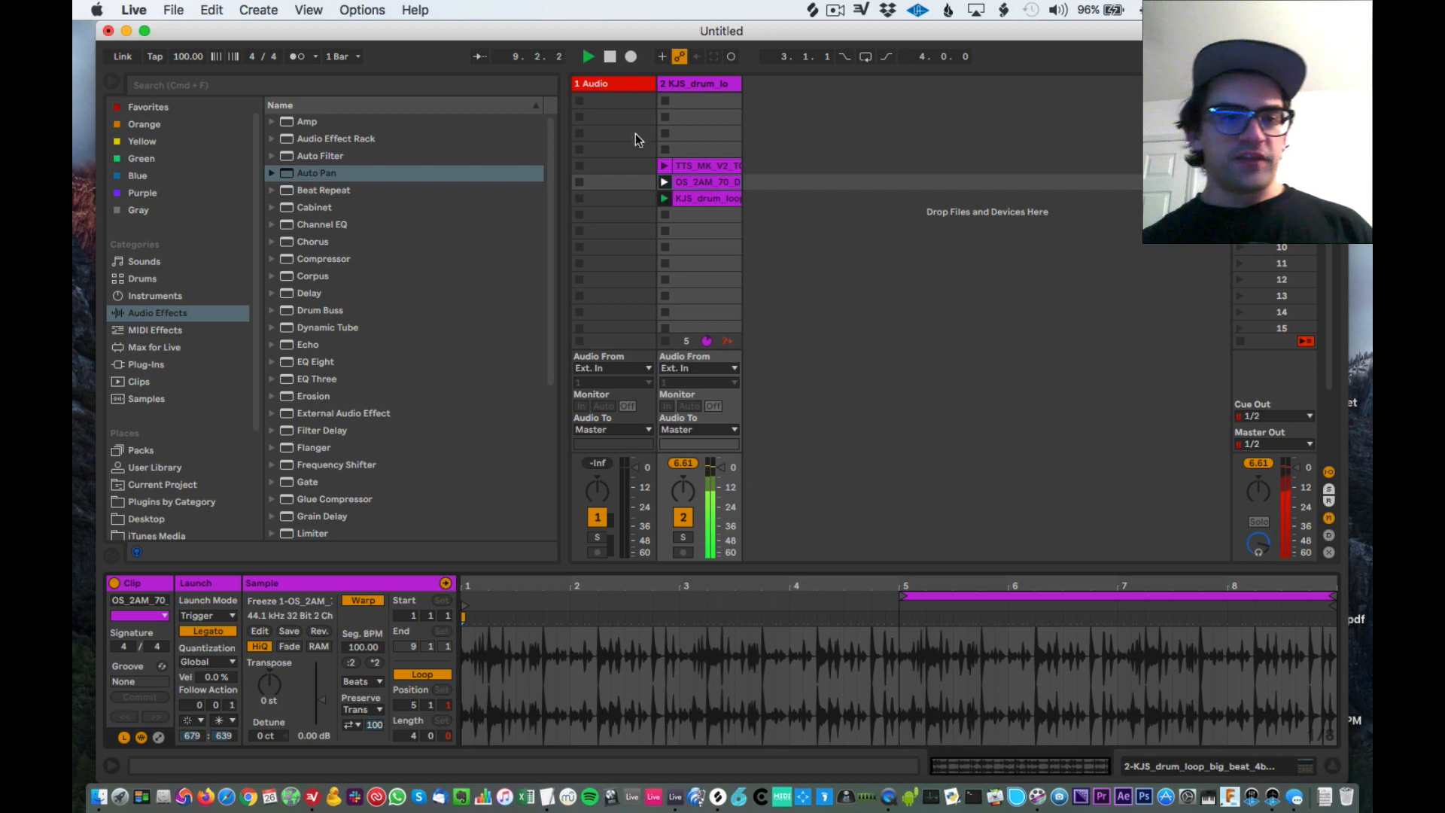
{"action": "key", "text": "space"}
Step: Set the OS_2AM_70 clip's follow action time to 0 0 2, and briefly audition the KJS_drum_loop clip
{"action": "left_click", "coordinate": [228, 704]}
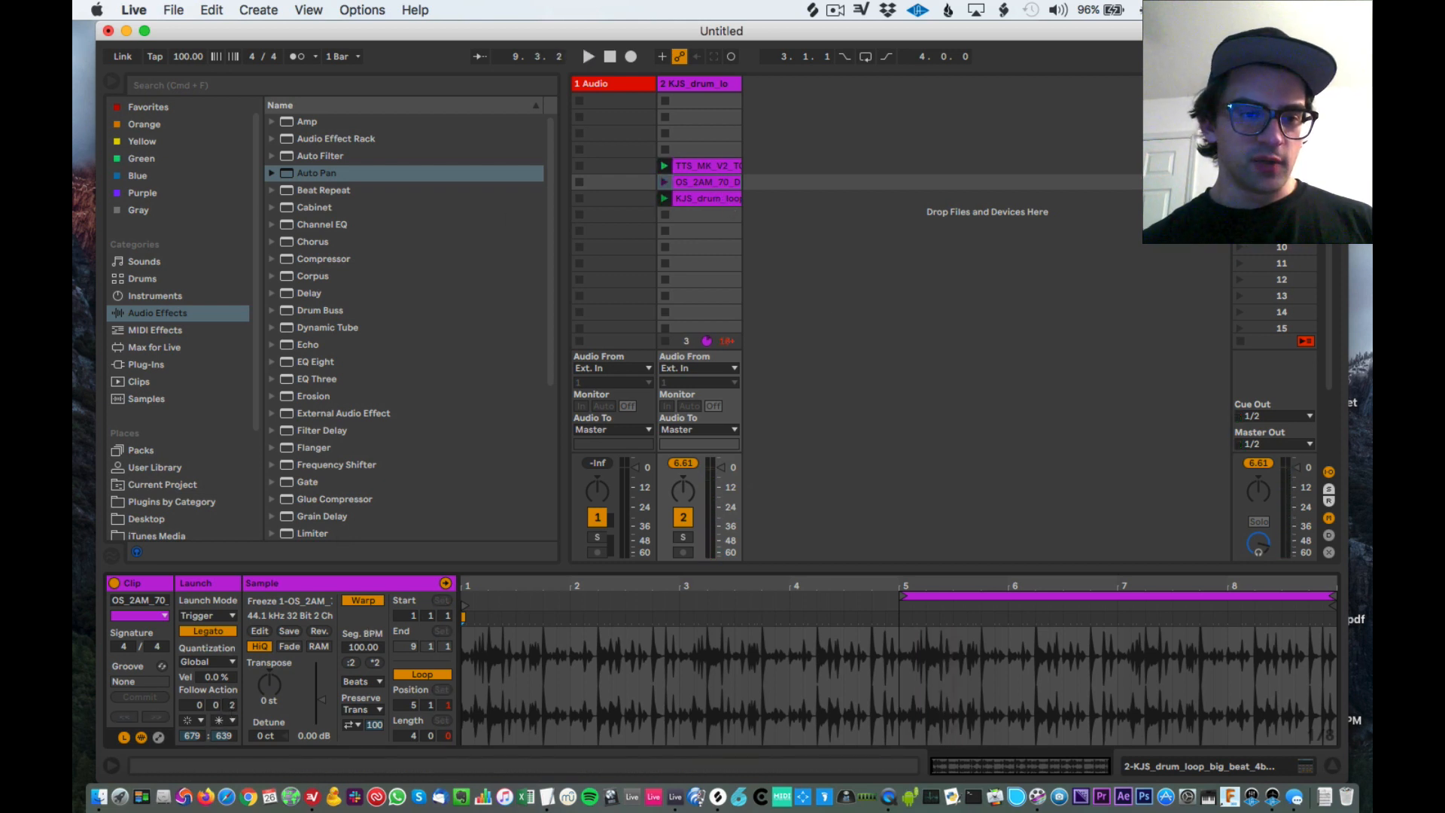
{"action": "left_click", "coordinate": [665, 197]}
{"action": "key", "text": "space"}
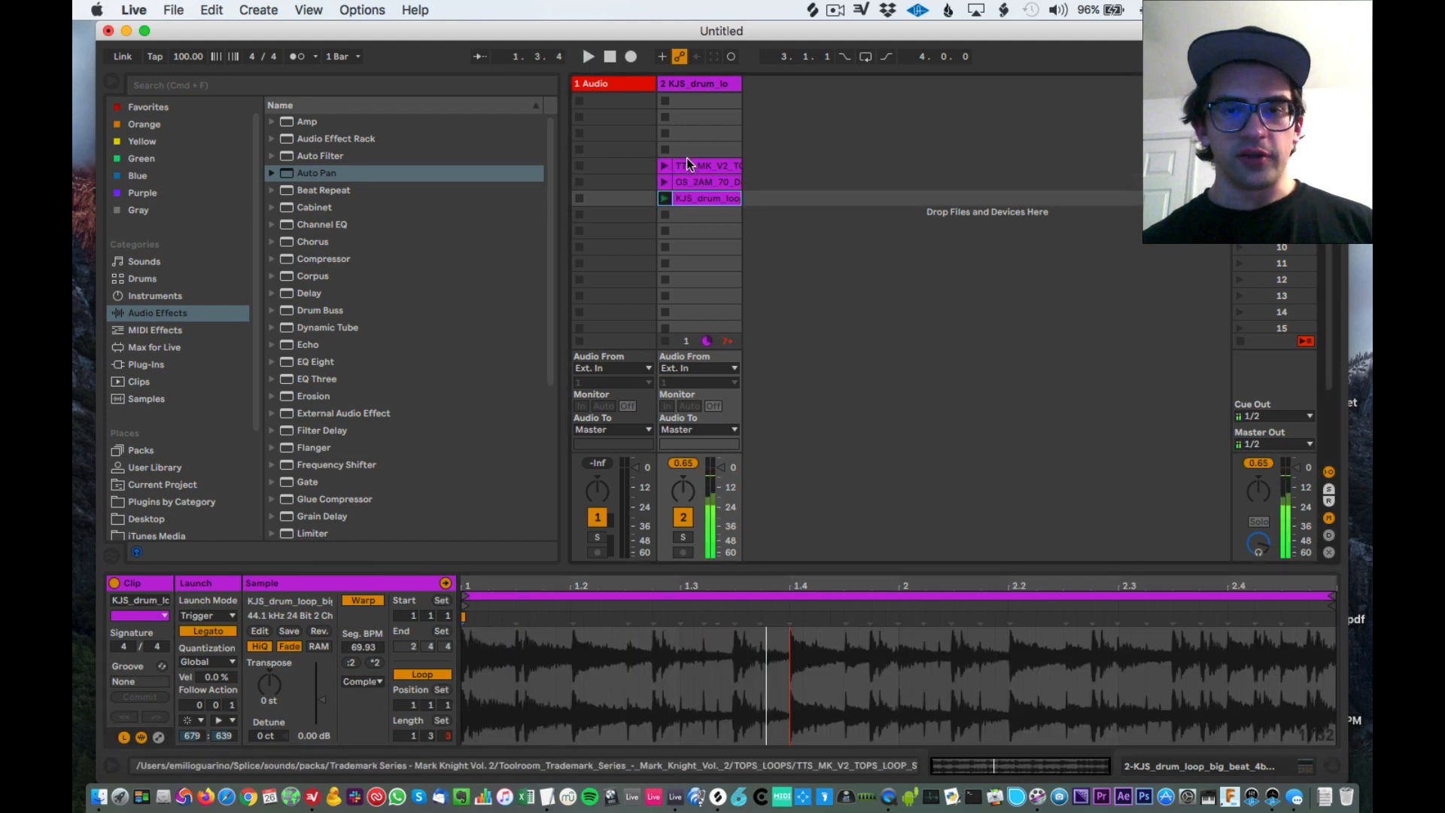
Step: Set the second follow action to Any and the follow action time to 0 0 2 for all three clips, and audition them
{"action": "left_click", "coordinate": [687, 165], "text": "shift"}
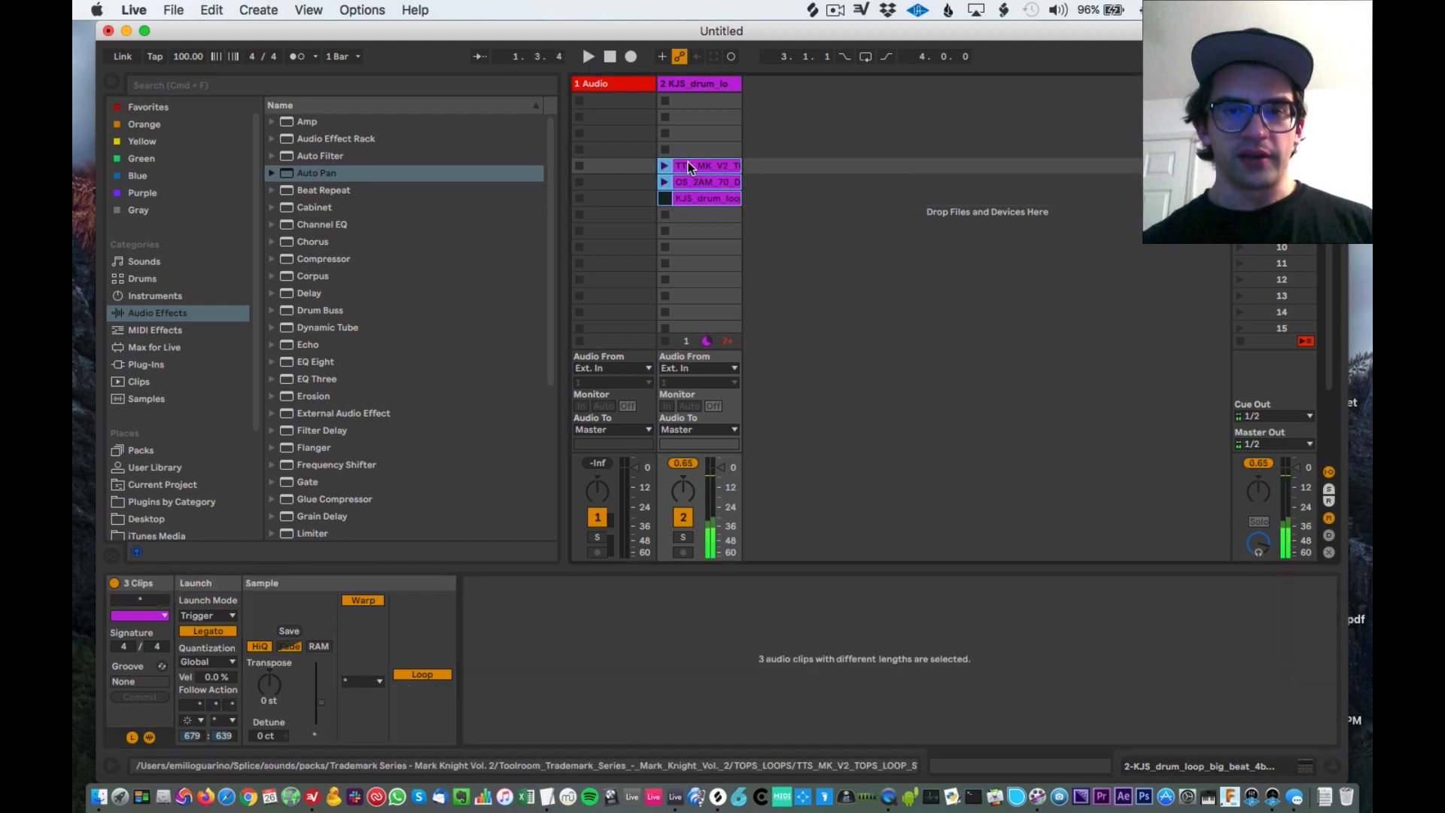
{"action": "left_click", "coordinate": [229, 706]}
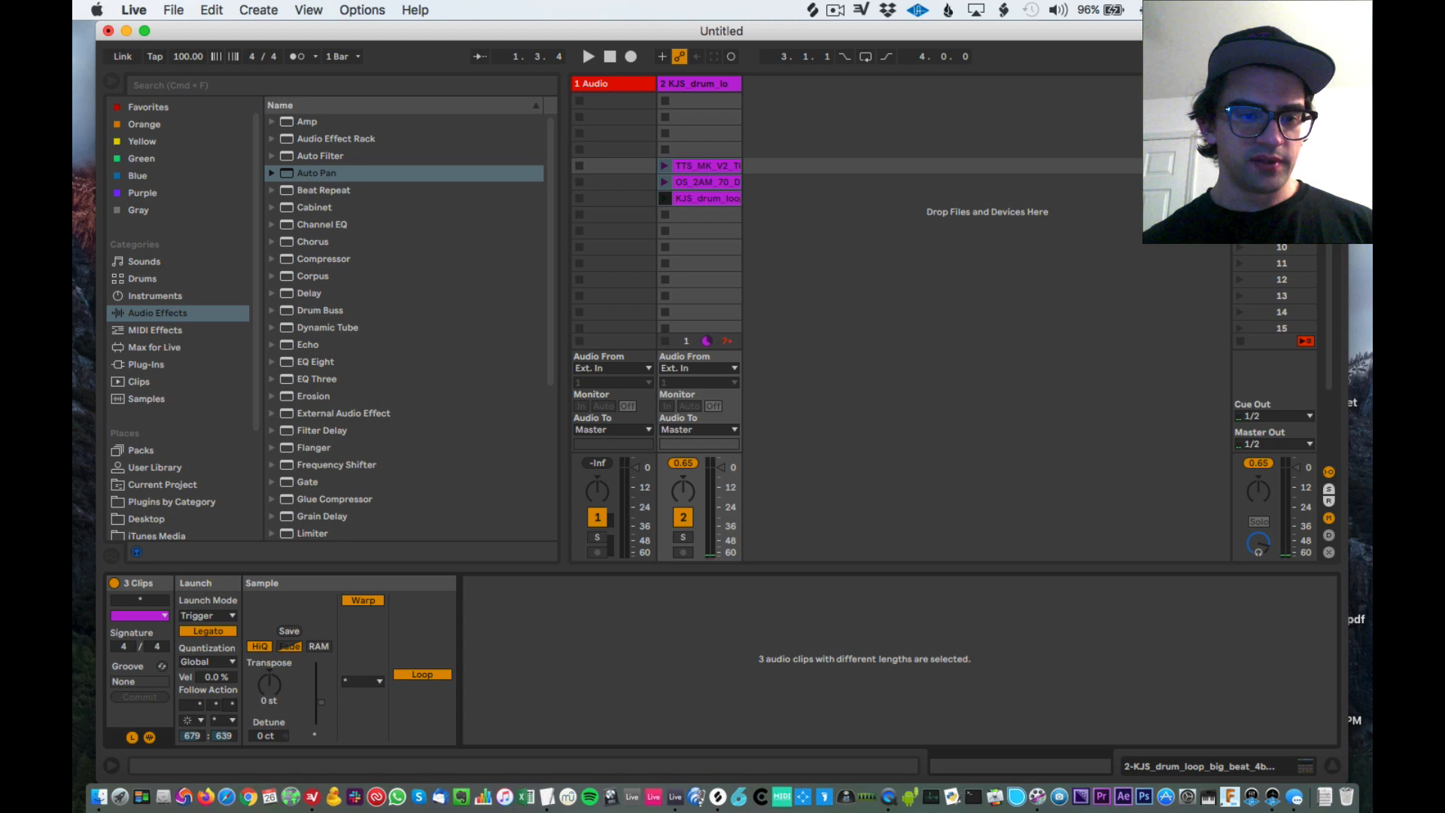
{"action": "left_click", "coordinate": [227, 722]}
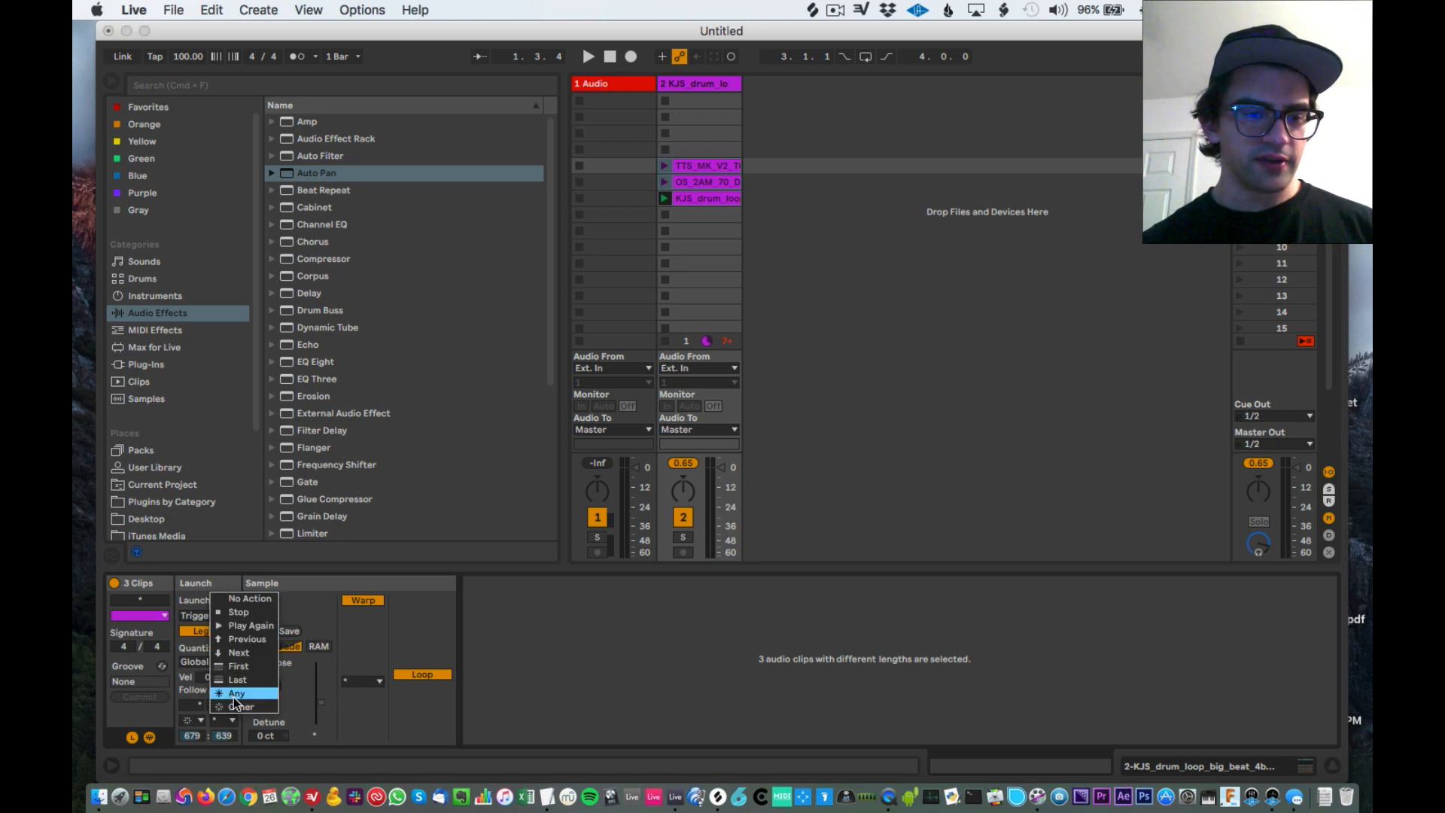
{"action": "left_click", "coordinate": [235, 693]}
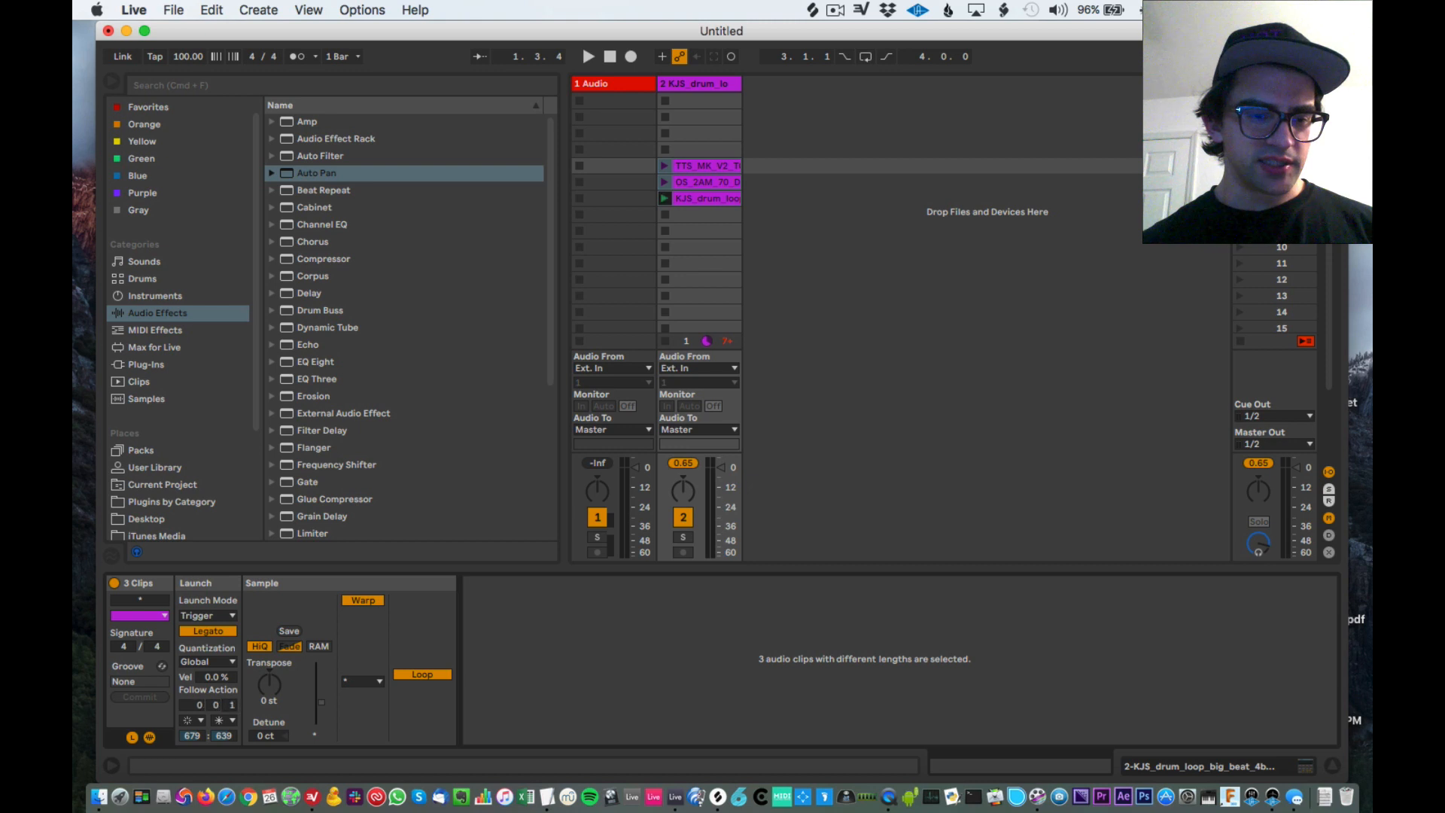
{"action": "left_click_drag", "start_coordinate": [230, 705], "coordinate": [230, 698]}
{"action": "key", "text": "space"}
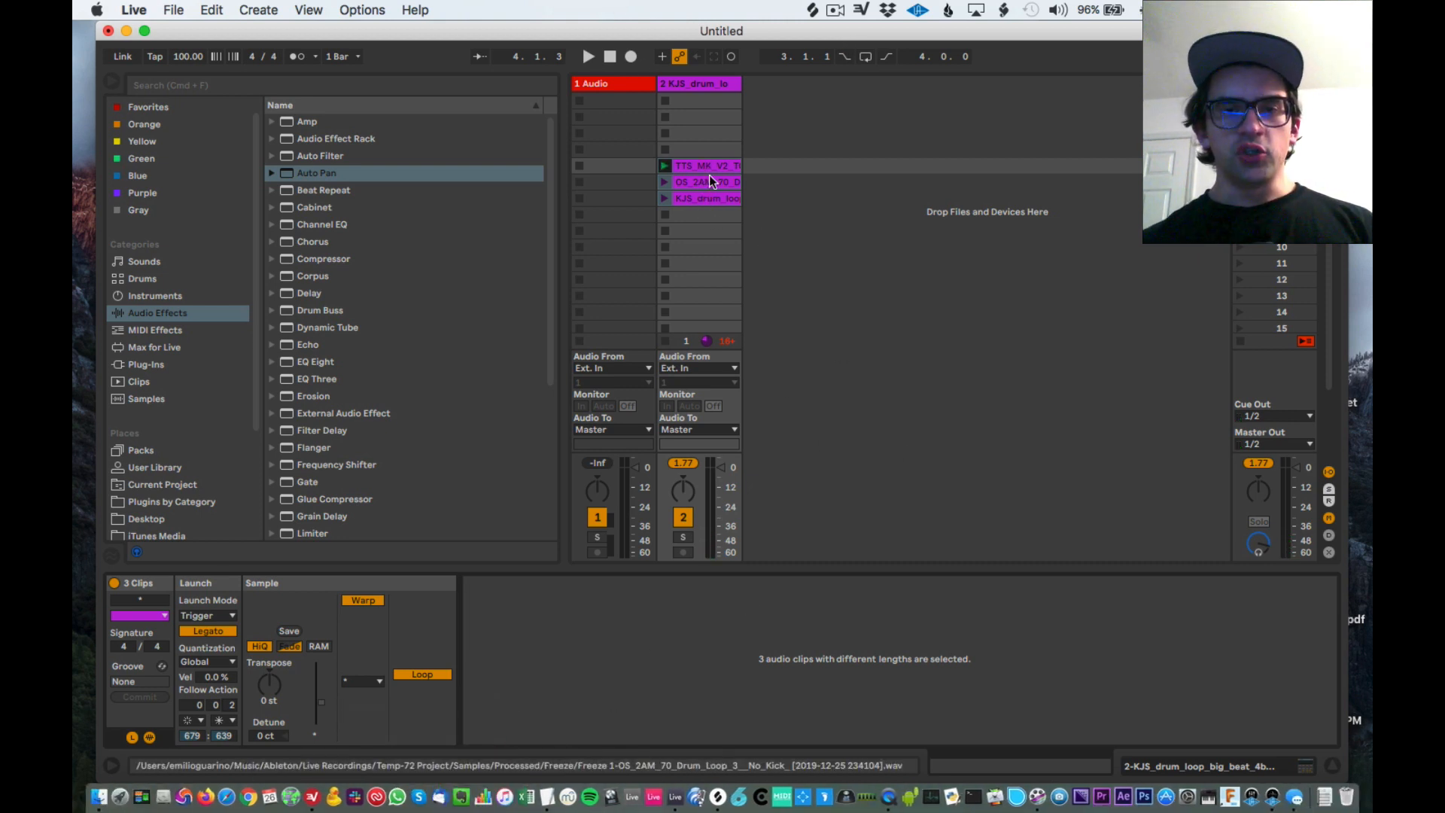
Step: Insert nine empty scenes below scene 11 and hide the browser
{"action": "left_click", "coordinate": [1256, 265]}
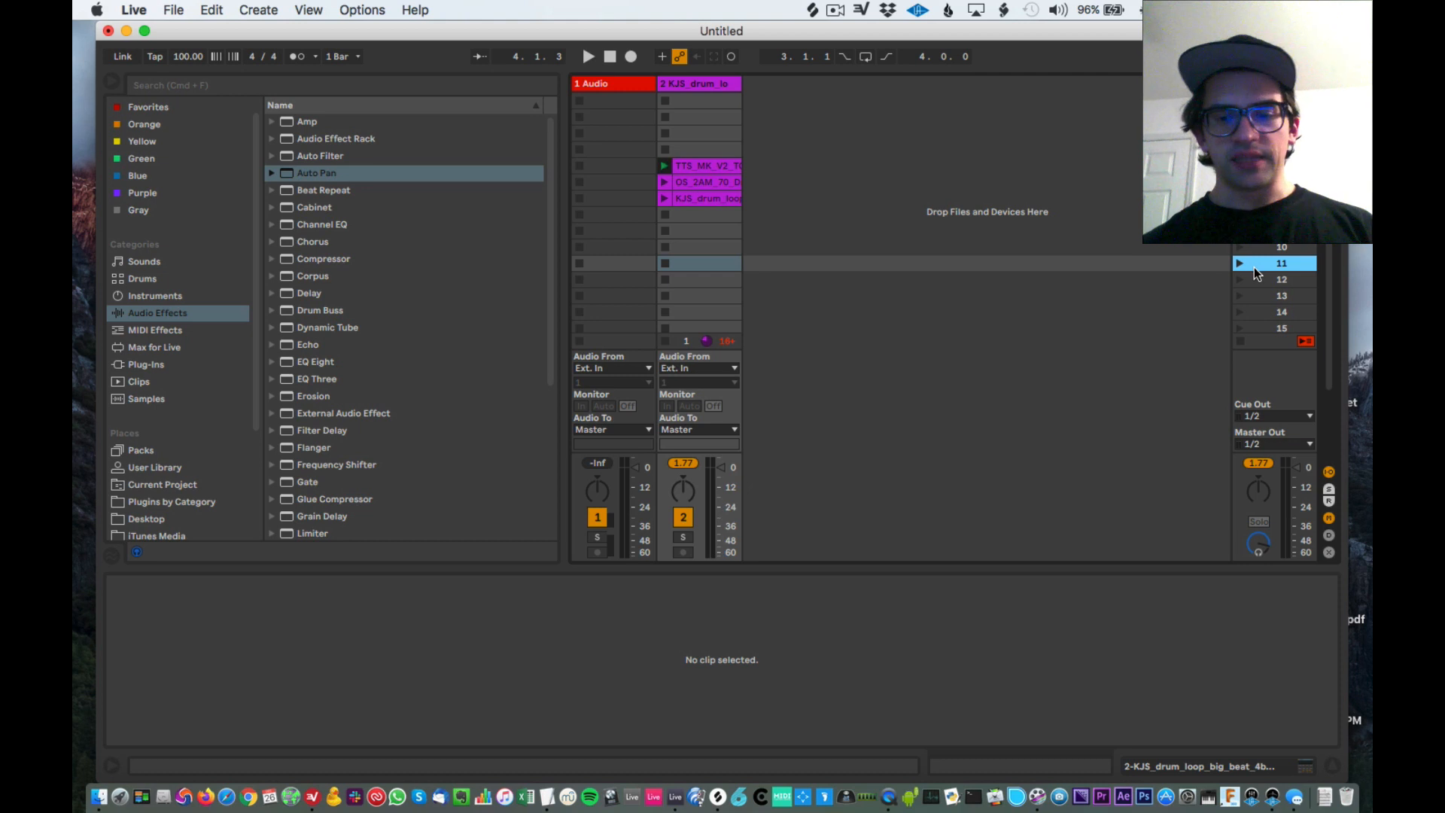
{"action": "key", "text": "super+i"}
{"action": "key", "text": "super+i"}
{"action": "key", "text": "super+i"}
{"action": "key", "text": "super+i"}
{"action": "key", "text": "super+i"}
{"action": "key", "text": "super+i"}
{"action": "key", "text": "super+i"}
{"action": "key", "text": "super+i"}
{"action": "key", "text": "super+i"}
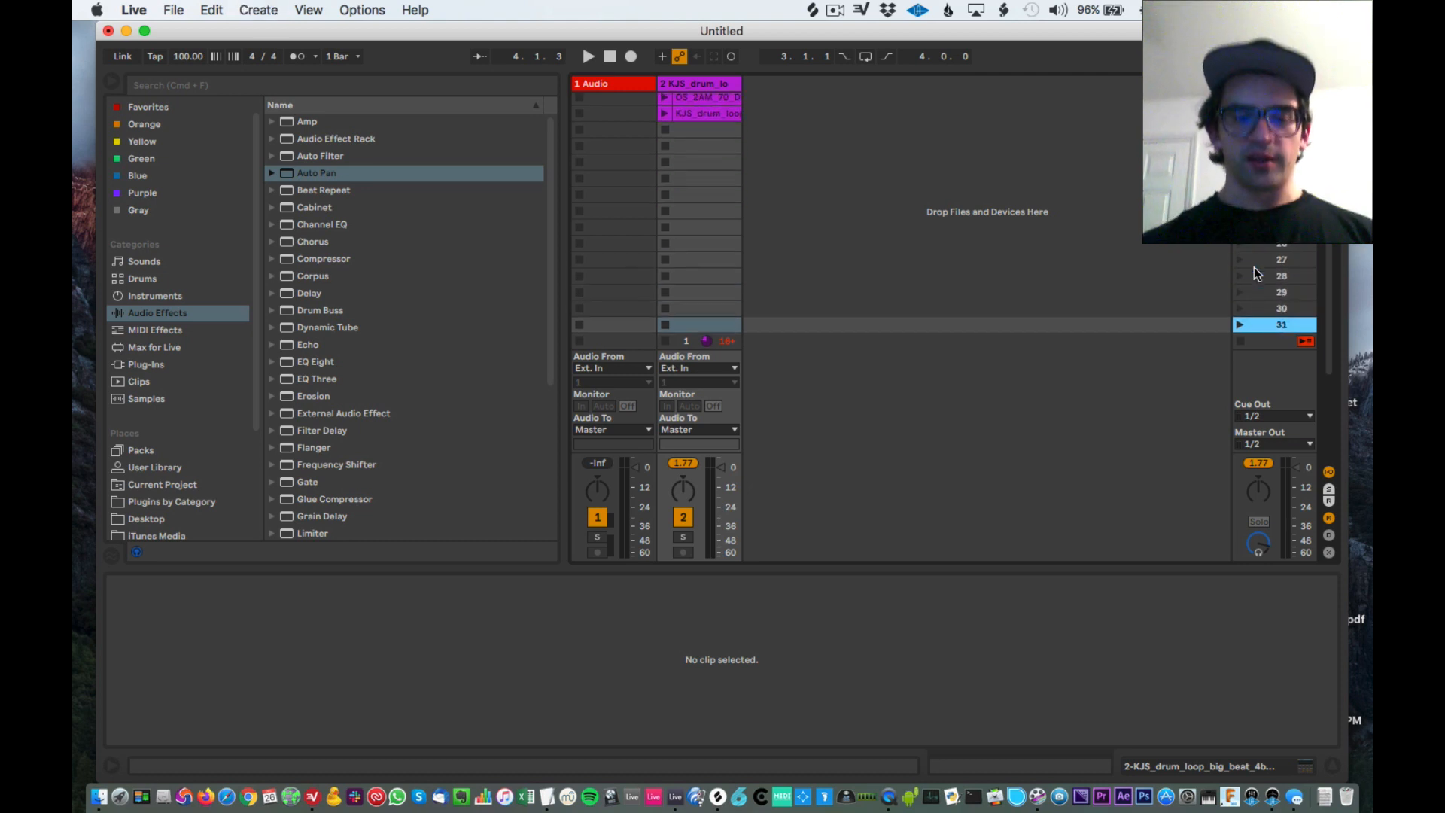
{"action": "key", "text": "super+alt+b"}
{"action": "scroll", "coordinate": [210, 283], "scroll_direction": "up", "scroll_amount": 5}
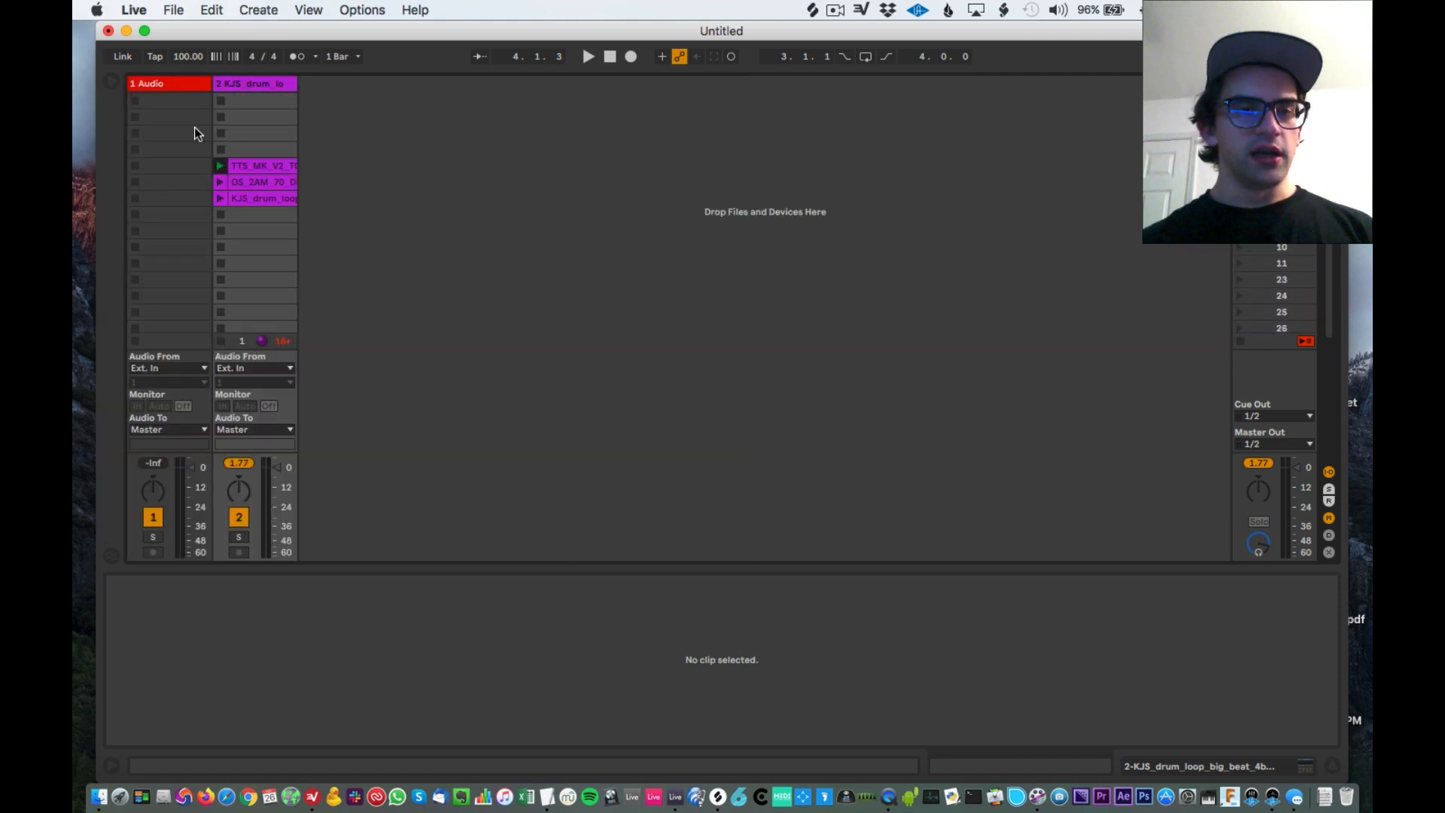
Step: Duplicate the three purple drum loop clips on track 2 lower down the track, leaving one empty slot below the originals
{"action": "left_click", "coordinate": [265, 168]}
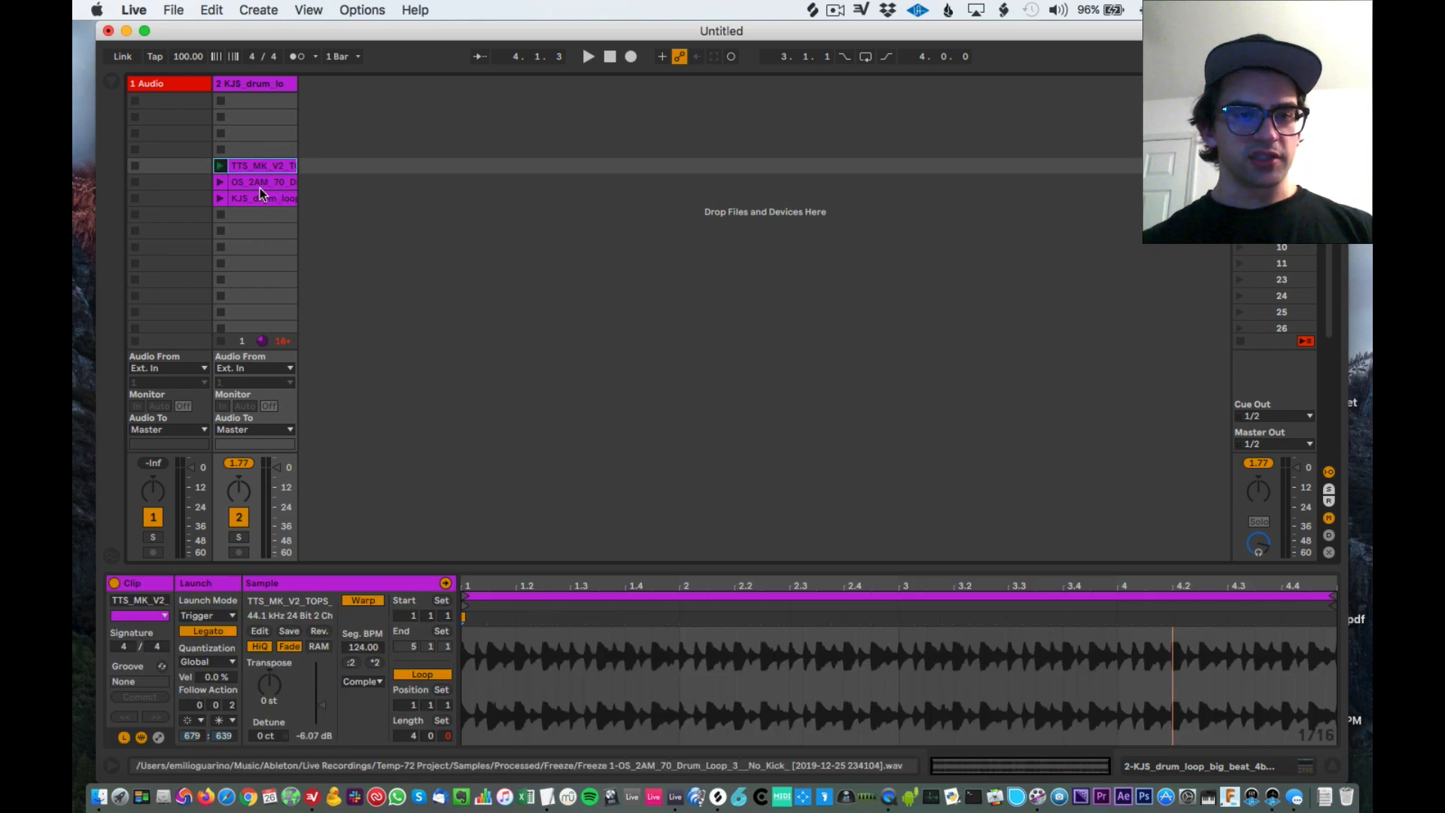
{"action": "left_click", "coordinate": [259, 197], "text": "shift"}
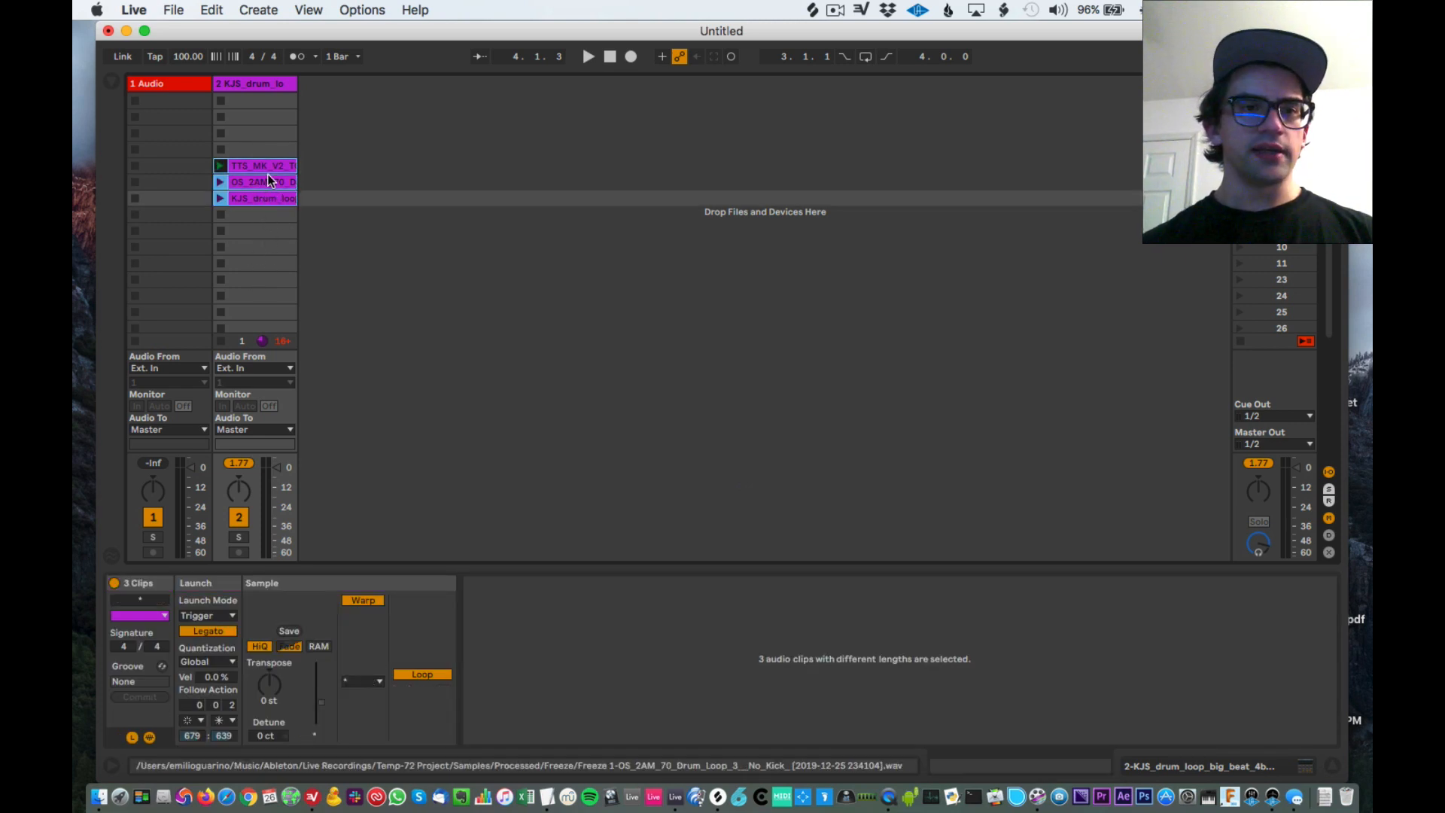
{"action": "left_click_drag", "start_coordinate": [267, 174], "coordinate": [265, 228]}
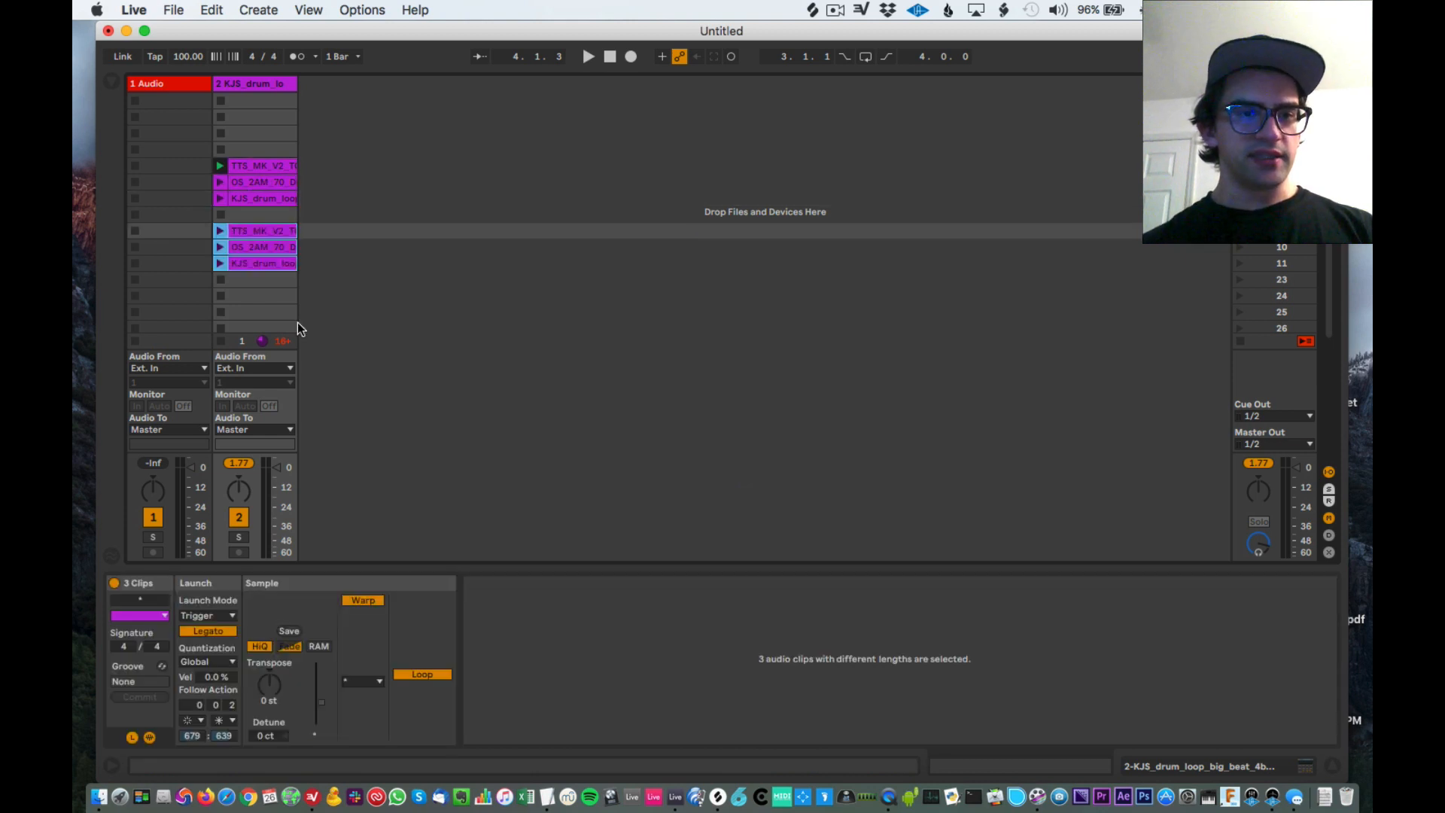
Step: Reverse the samples of the three duplicated clips one after another
{"action": "left_click", "coordinate": [273, 228]}
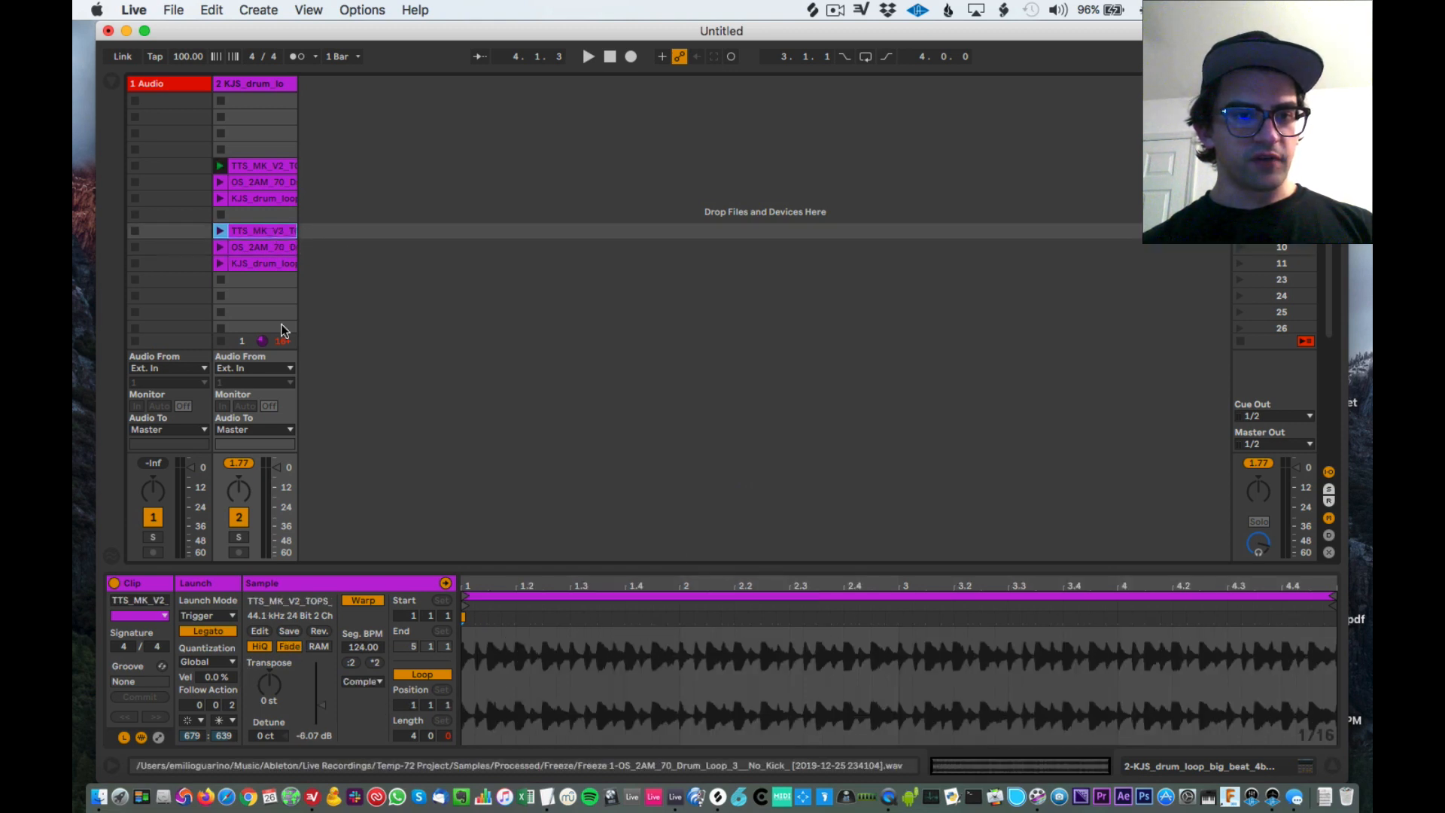
{"action": "left_click", "coordinate": [319, 634]}
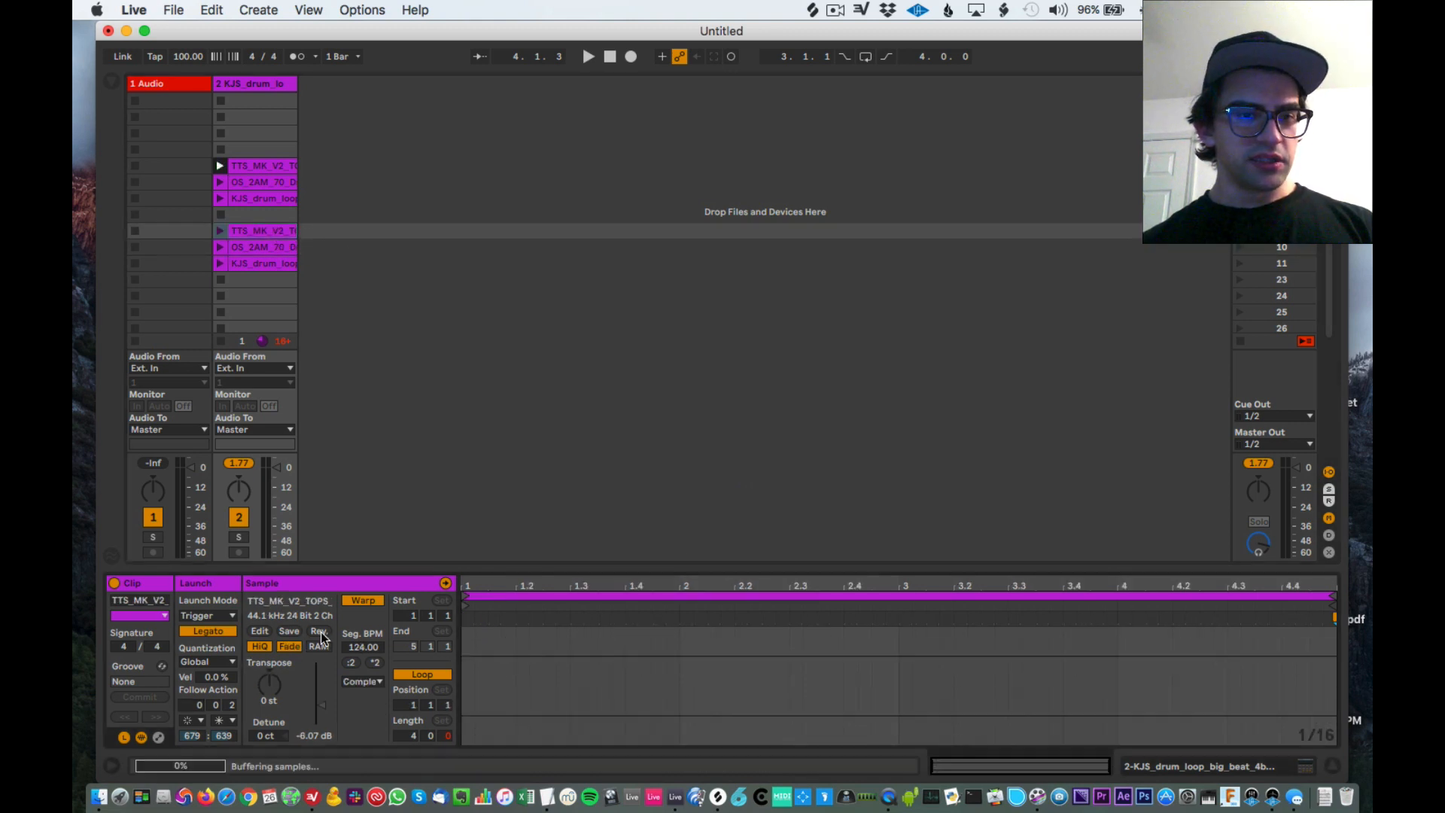
{"action": "left_click", "coordinate": [251, 247]}
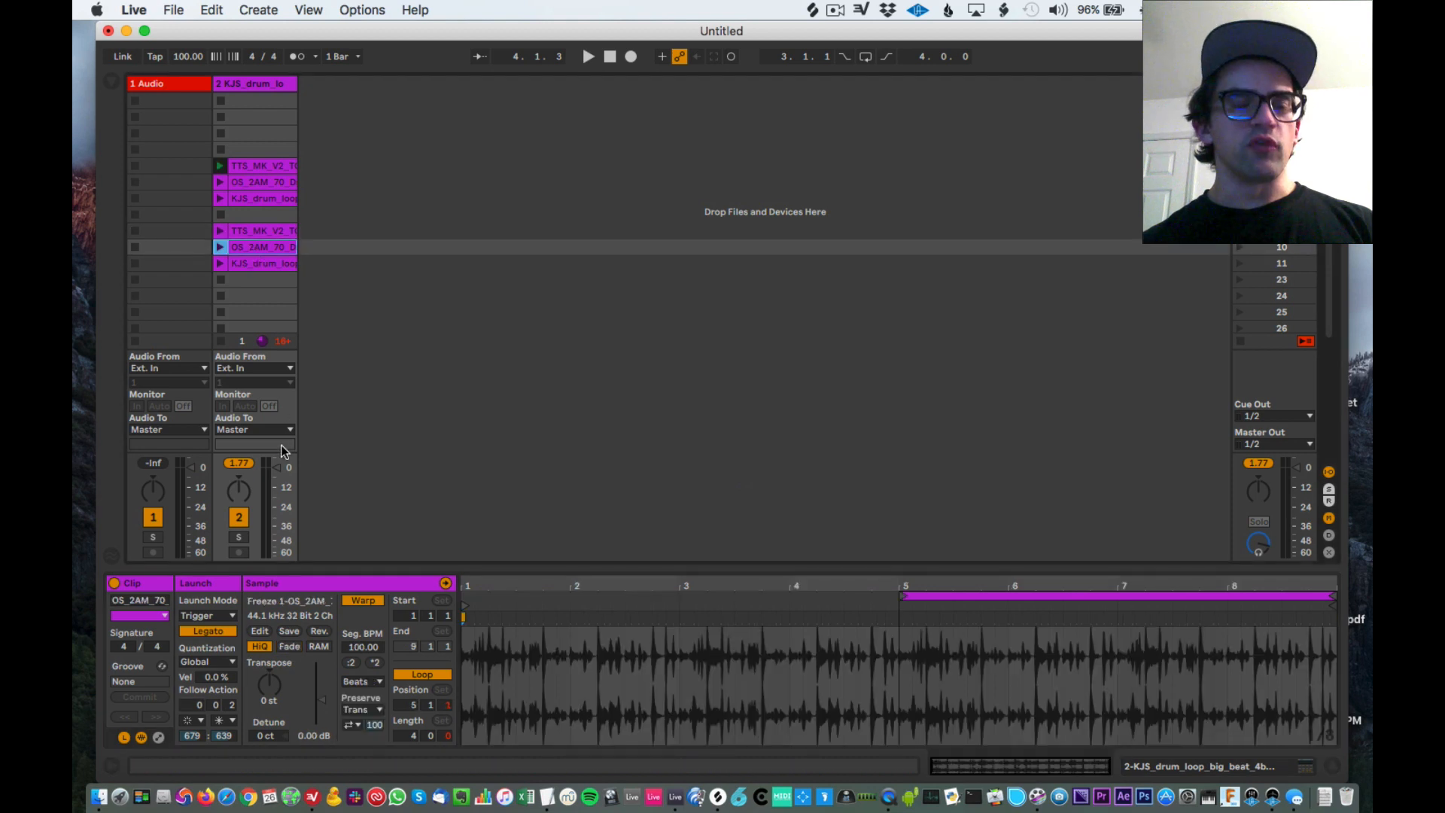
{"action": "left_click", "coordinate": [319, 631]}
{"action": "left_click", "coordinate": [256, 265]}
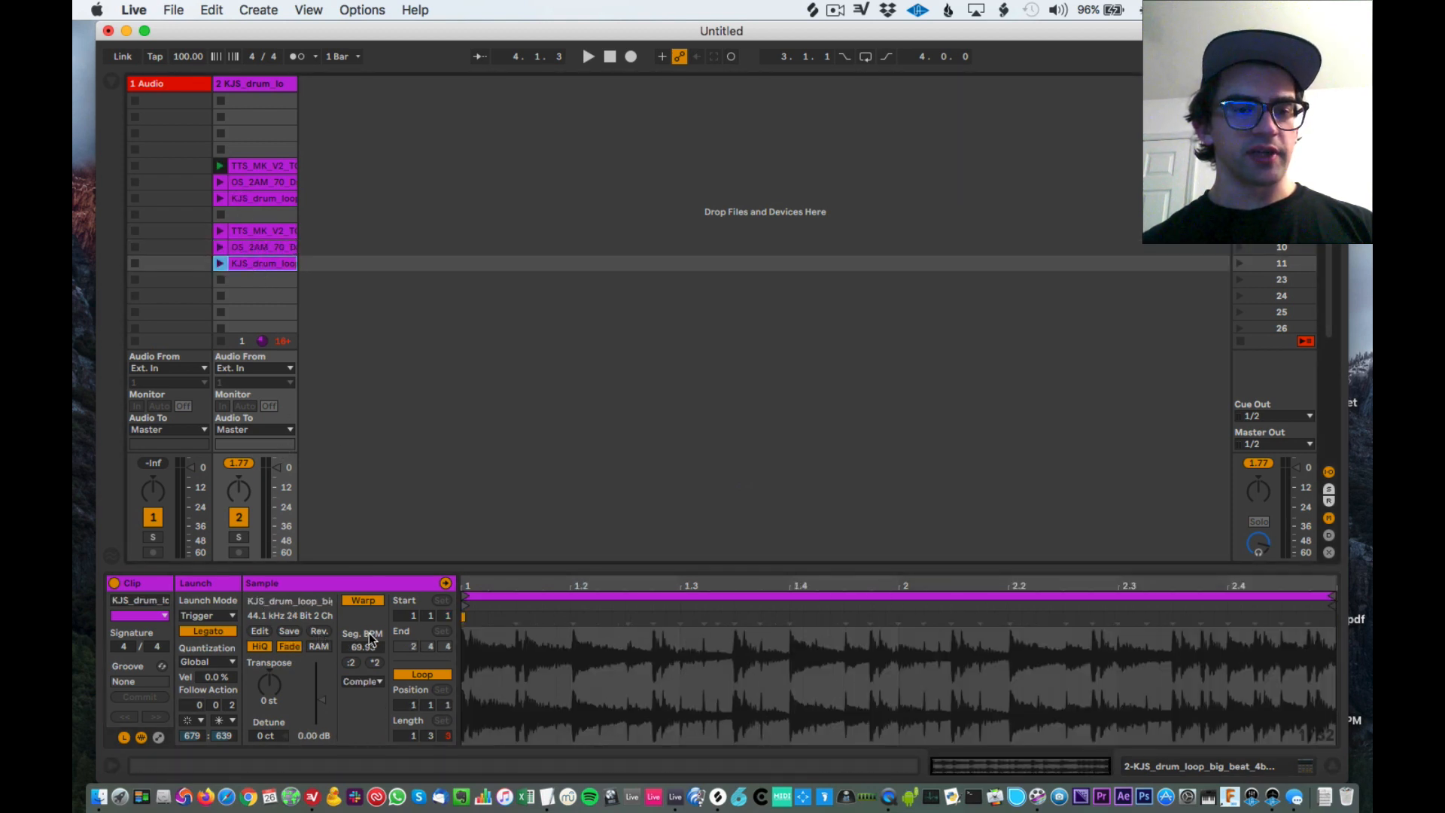
{"action": "left_click", "coordinate": [316, 634]}
Step: Colour the three reversed clips bright green
{"action": "left_click", "coordinate": [260, 230], "text": "shift"}
{"action": "right_click", "coordinate": [265, 232]}
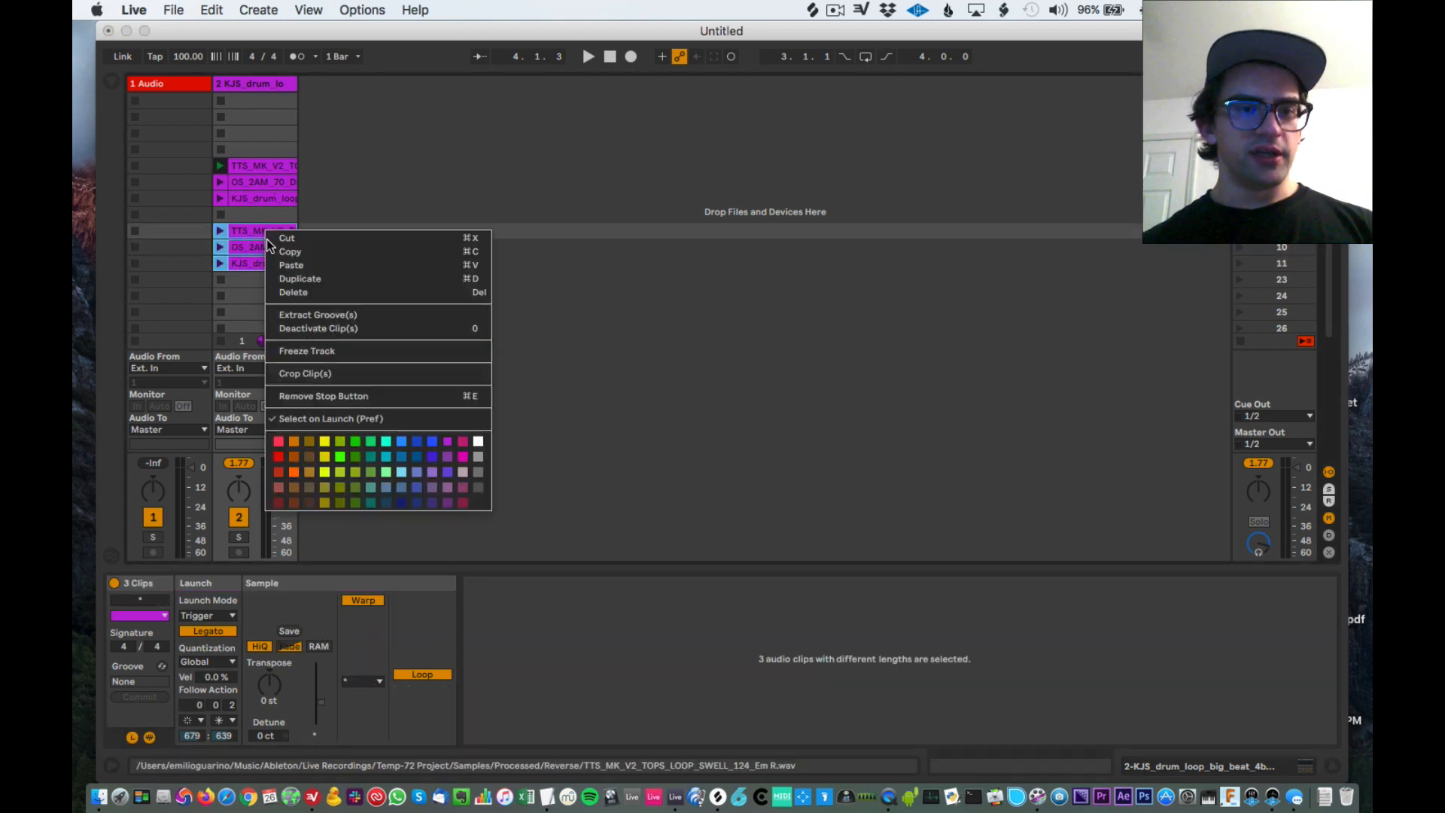
{"action": "left_click", "coordinate": [338, 457]}
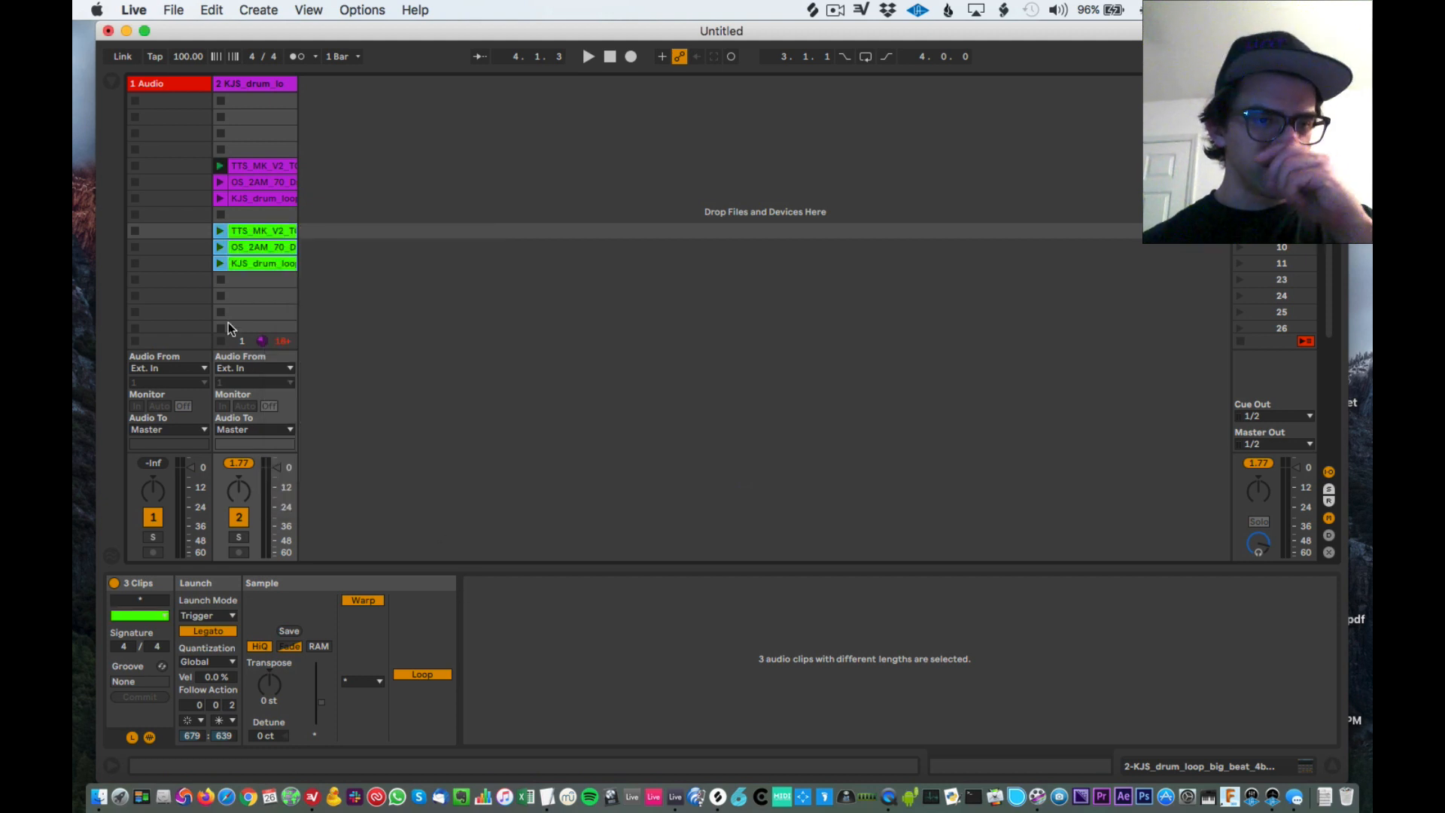
Step: Copy the three original purple clips below the bright green set, leaving one empty slot, and colour the copies mint green
{"action": "left_click", "coordinate": [265, 198]}
{"action": "left_click", "coordinate": [267, 162], "text": "shift"}
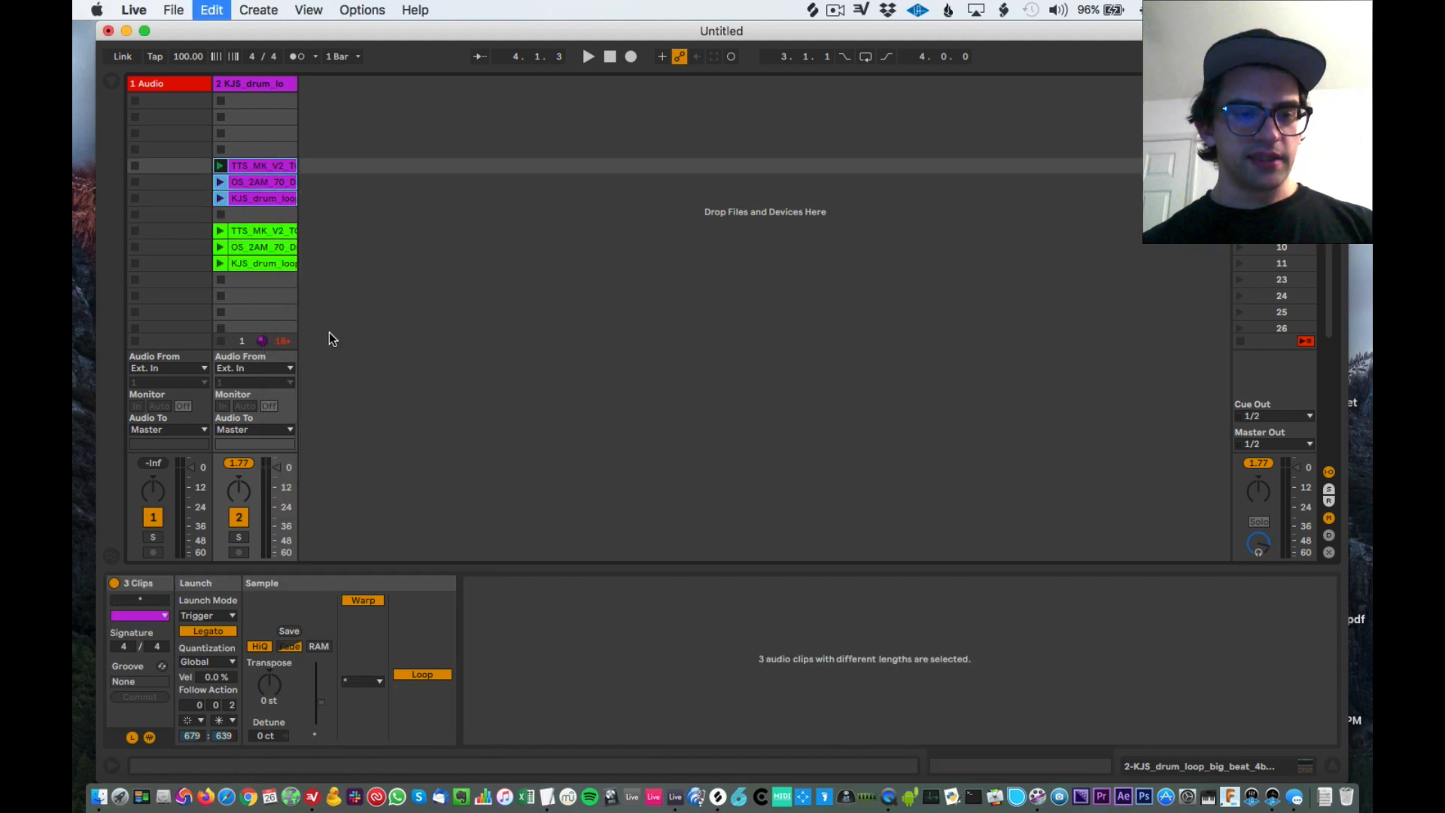
{"action": "left_click", "coordinate": [248, 301]}
{"action": "key", "text": "super+v"}
{"action": "scroll", "coordinate": [300, 308], "scroll_direction": "down", "scroll_amount": 5}
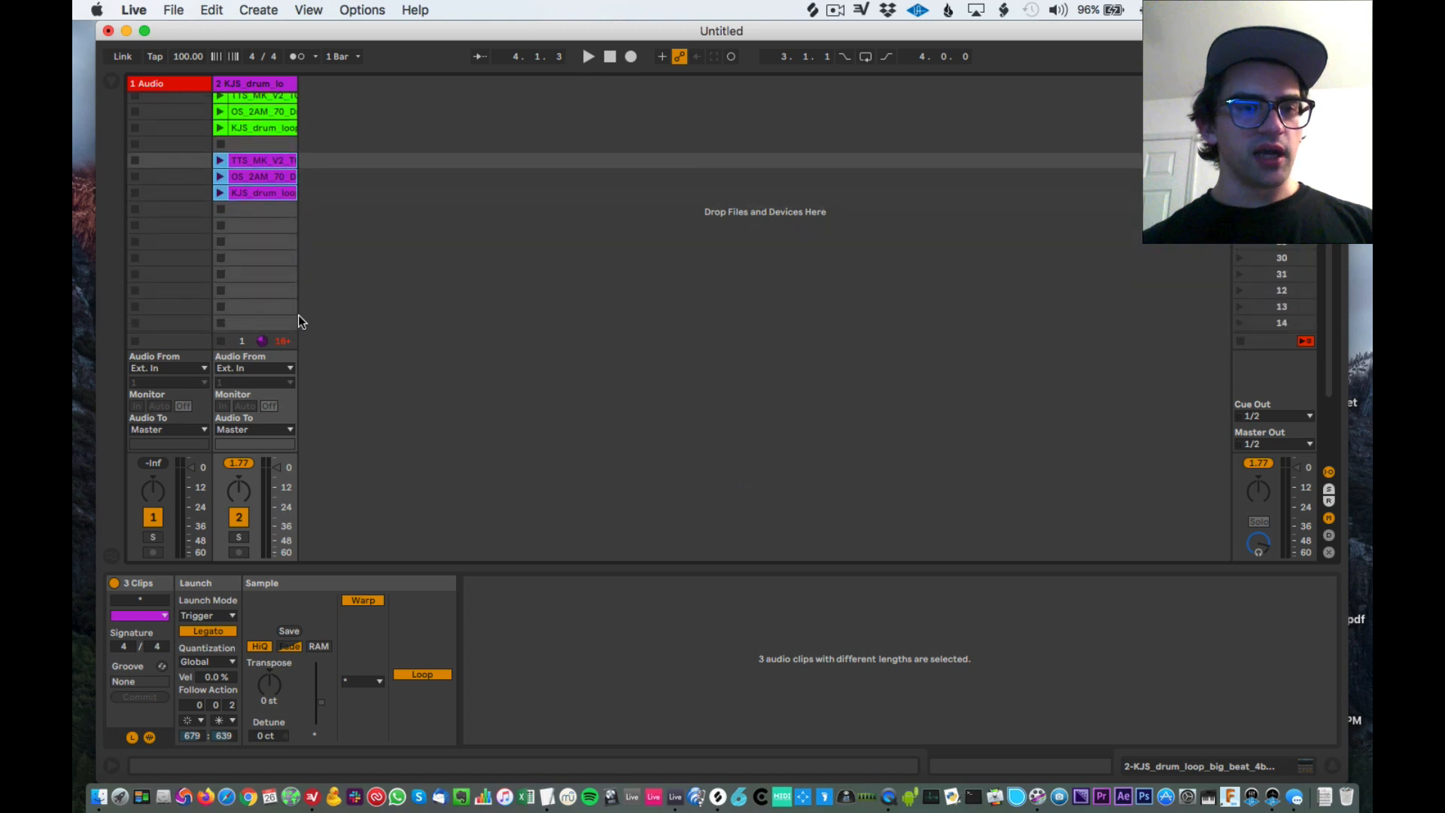
{"action": "right_click", "coordinate": [261, 196]}
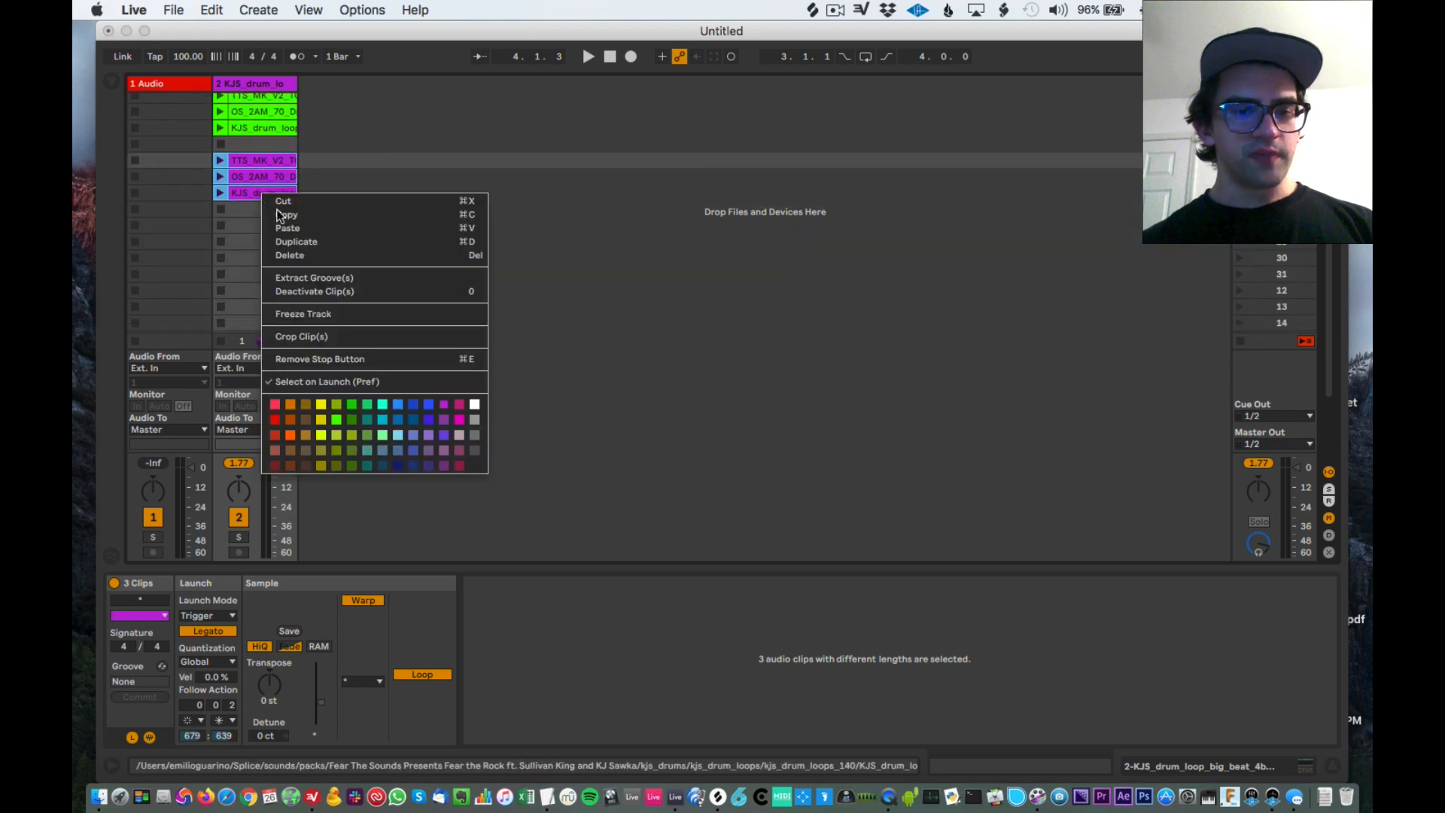
{"action": "left_click", "coordinate": [382, 427]}
Step: Transpose the three mint green clips up by 12 st and audition them briefly
{"action": "left_click", "coordinate": [244, 163]}
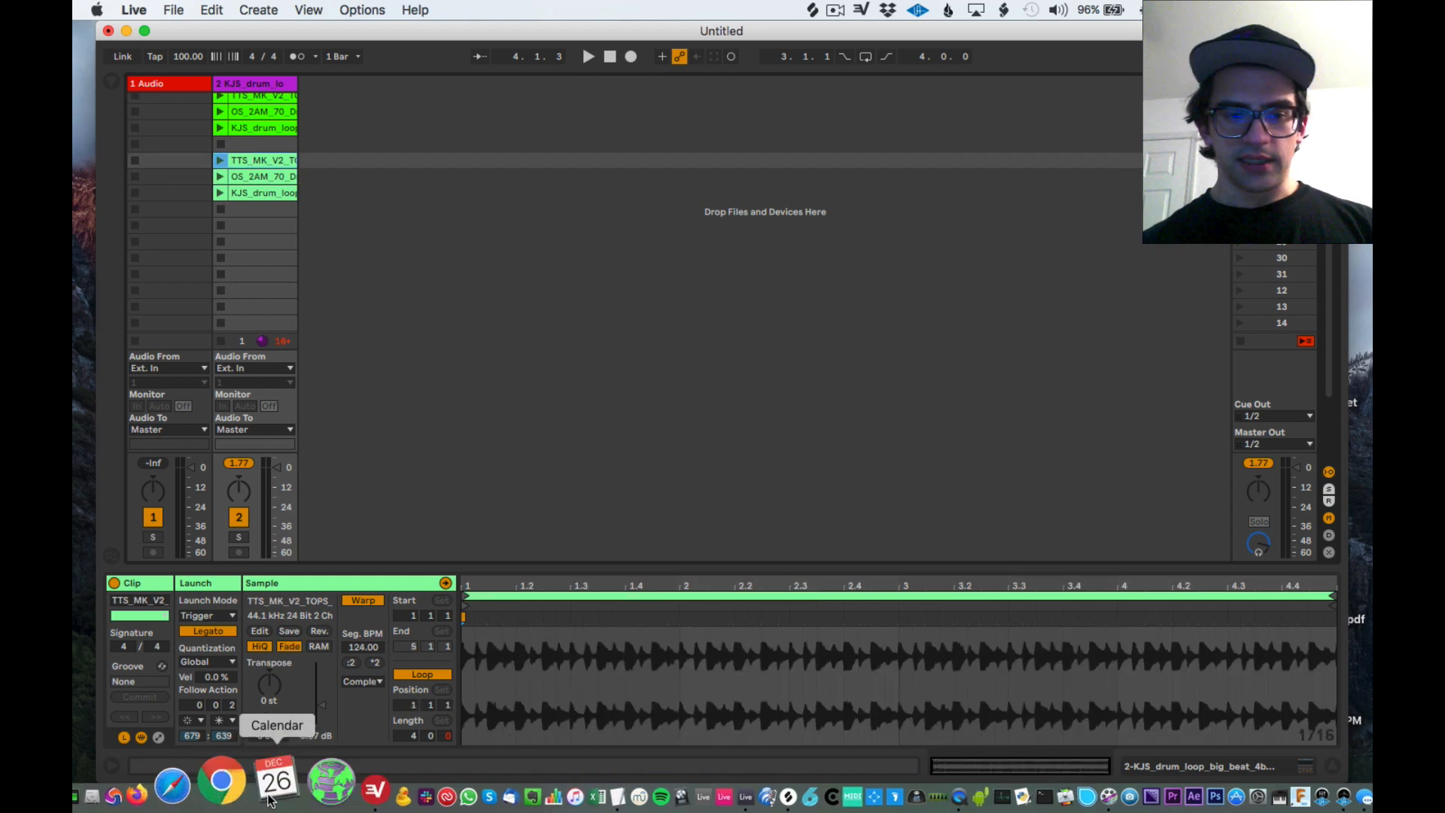
{"action": "left_click_drag", "start_coordinate": [269, 685], "coordinate": [269, 670]}
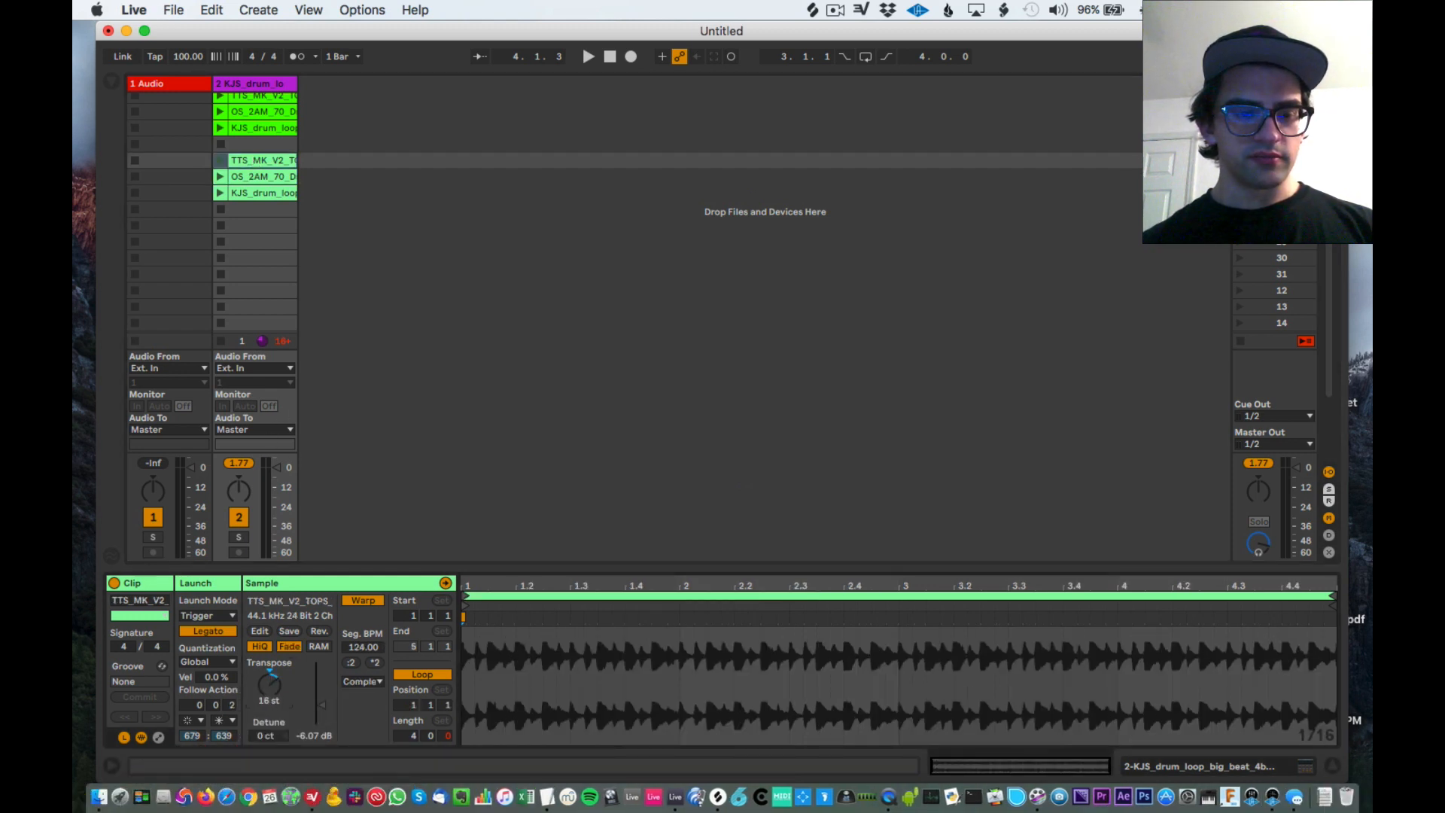
{"action": "left_click", "coordinate": [251, 176]}
{"action": "left_click", "coordinate": [251, 189], "text": "shift"}
{"action": "left_click", "coordinate": [279, 683]}
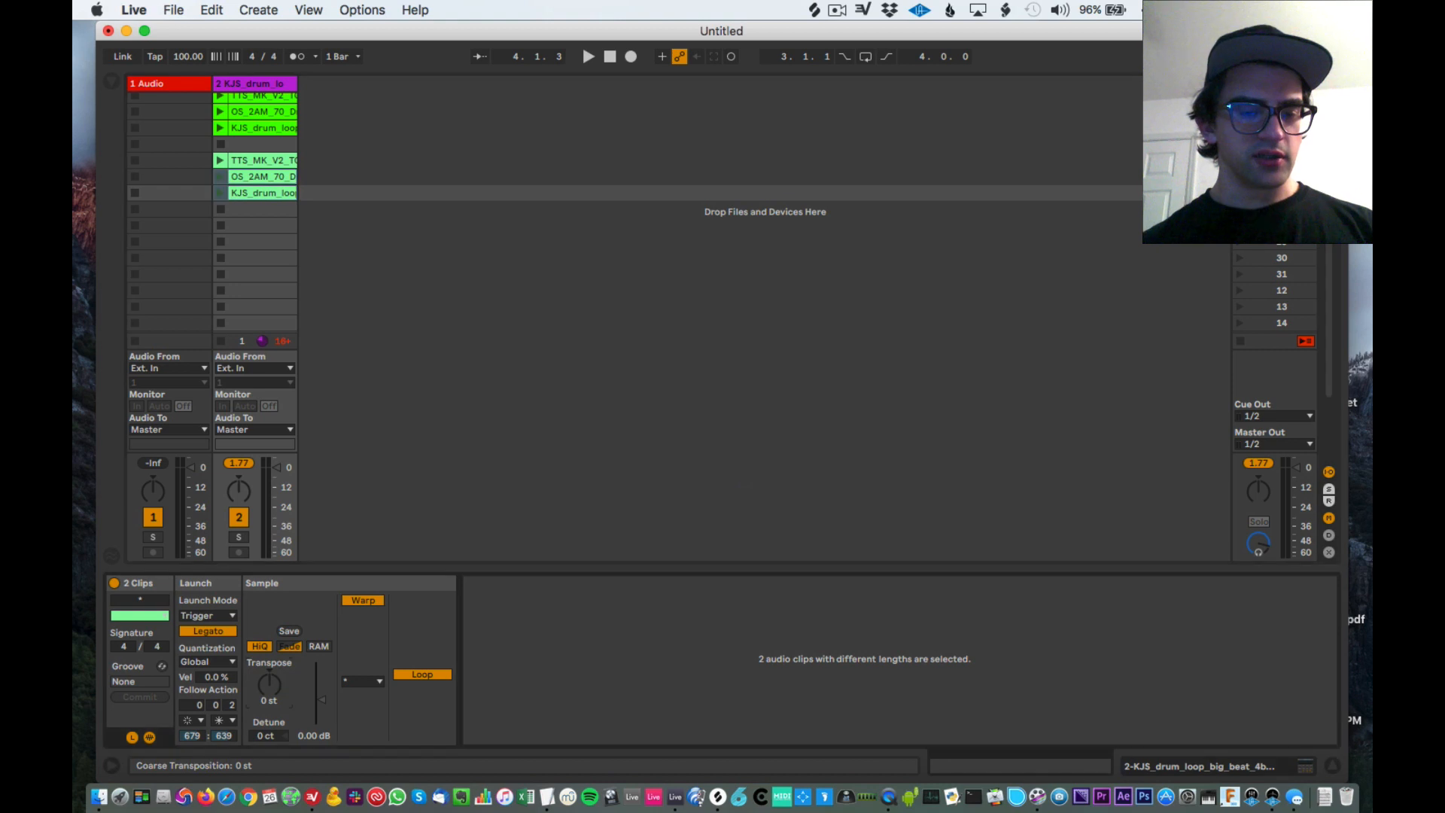
{"action": "left_click", "coordinate": [220, 193]}
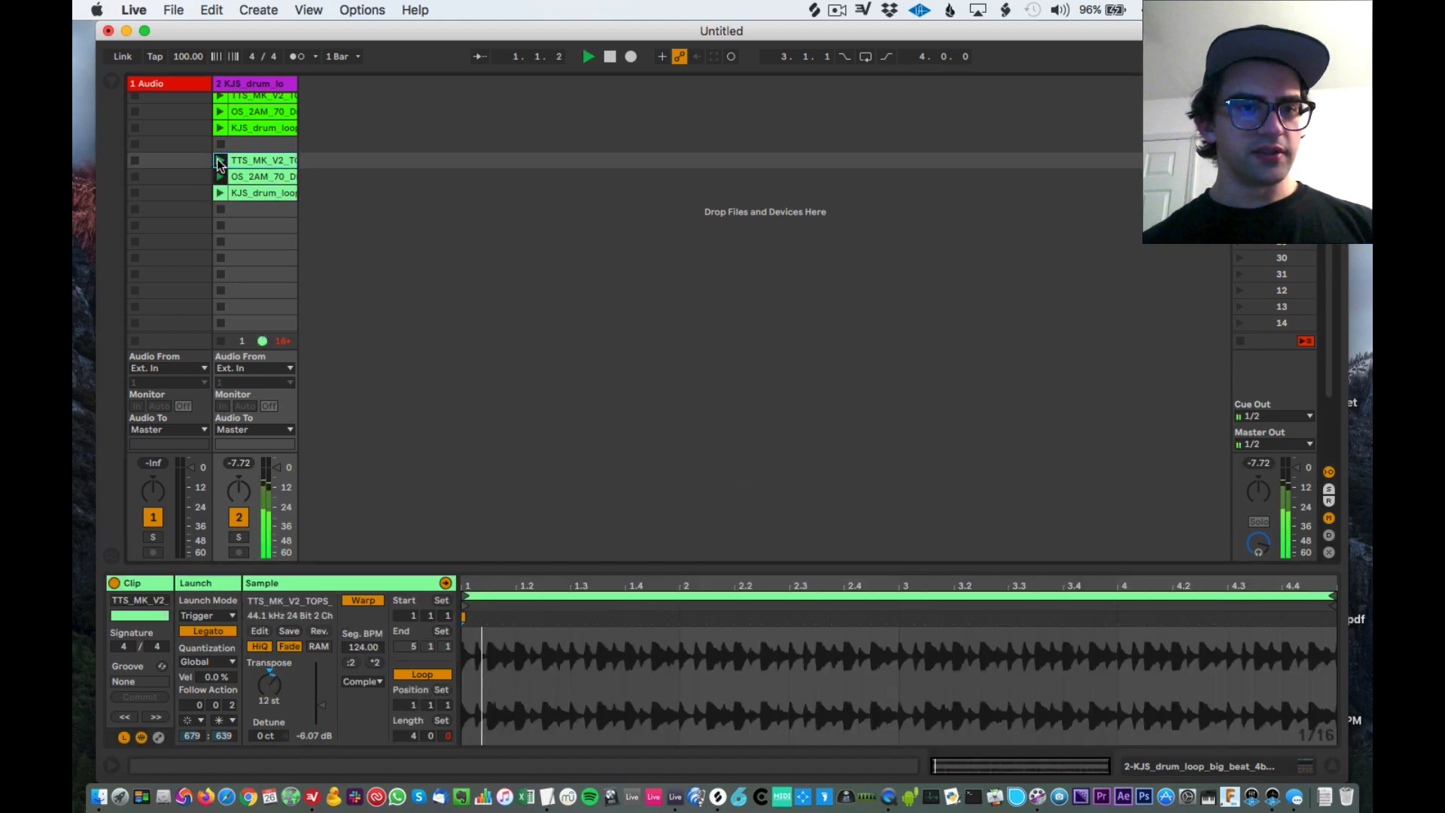
{"action": "key", "text": "space"}
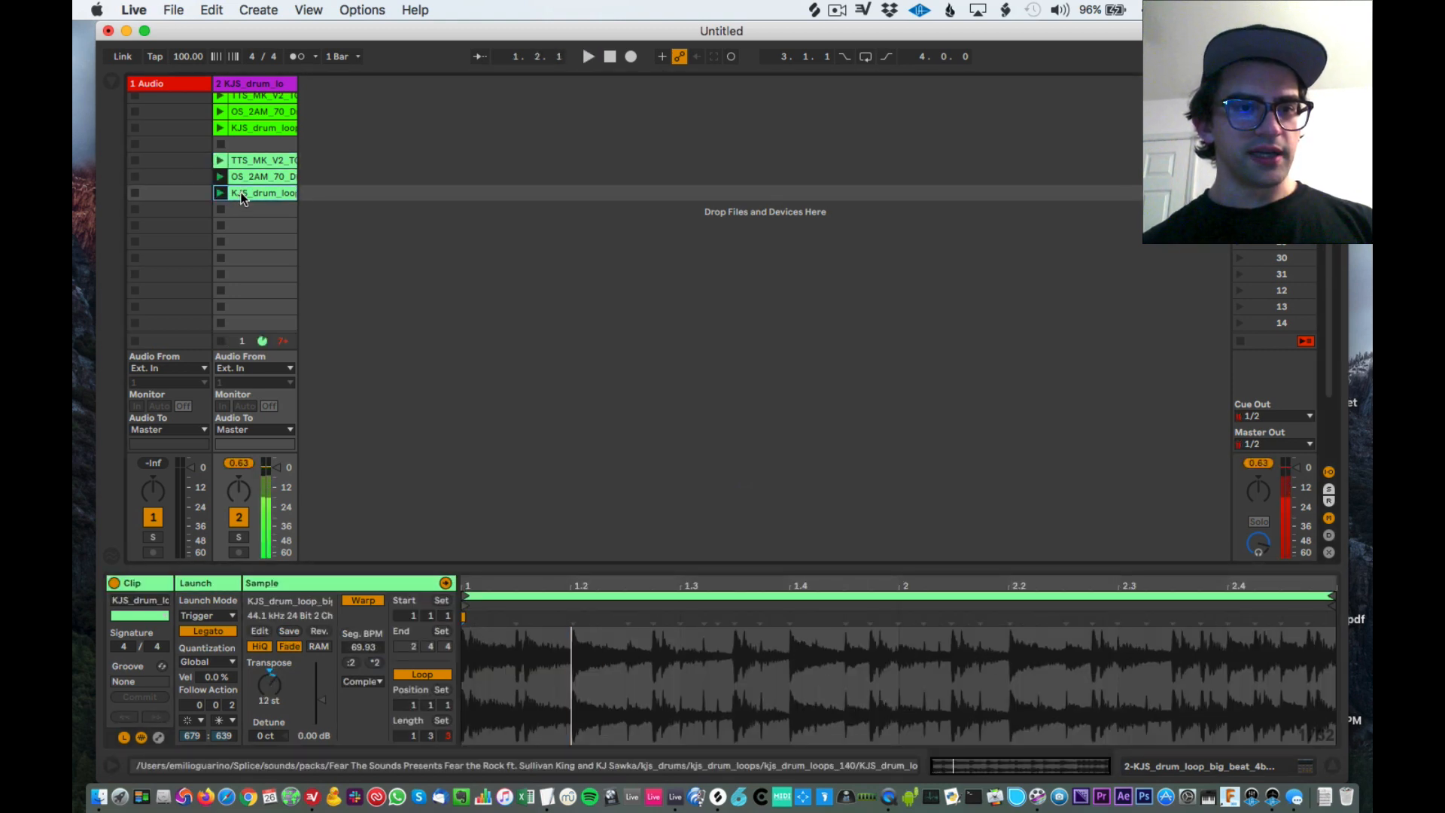
Step: Copy the three mint green clips below with one empty slot between, and colour the copies violet-blue
{"action": "left_click", "coordinate": [244, 161], "text": "shift"}
{"action": "key", "text": "super+c"}
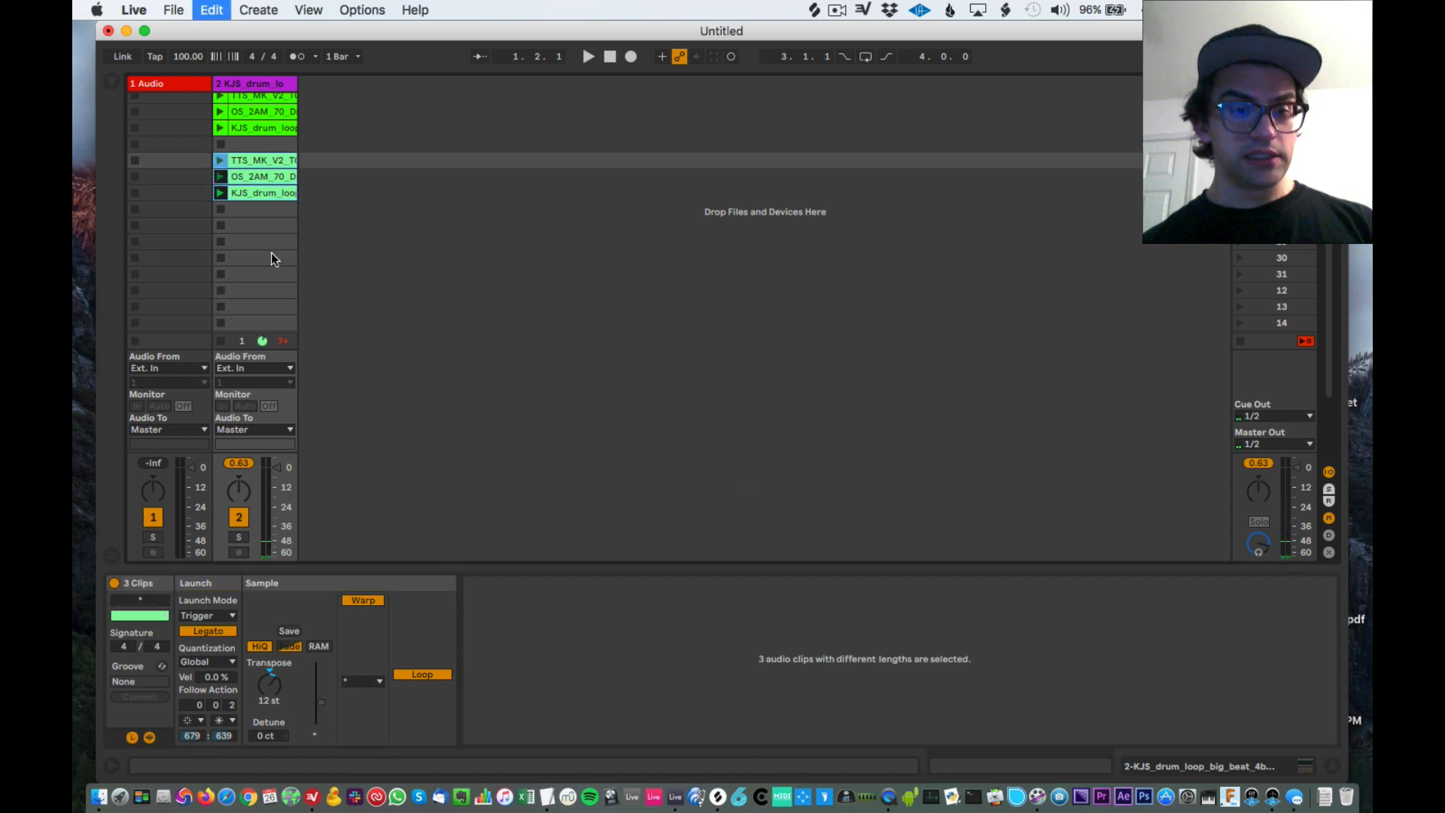
{"action": "left_click", "coordinate": [251, 225]}
{"action": "key", "text": "super+v"}
{"action": "right_click", "coordinate": [265, 247]}
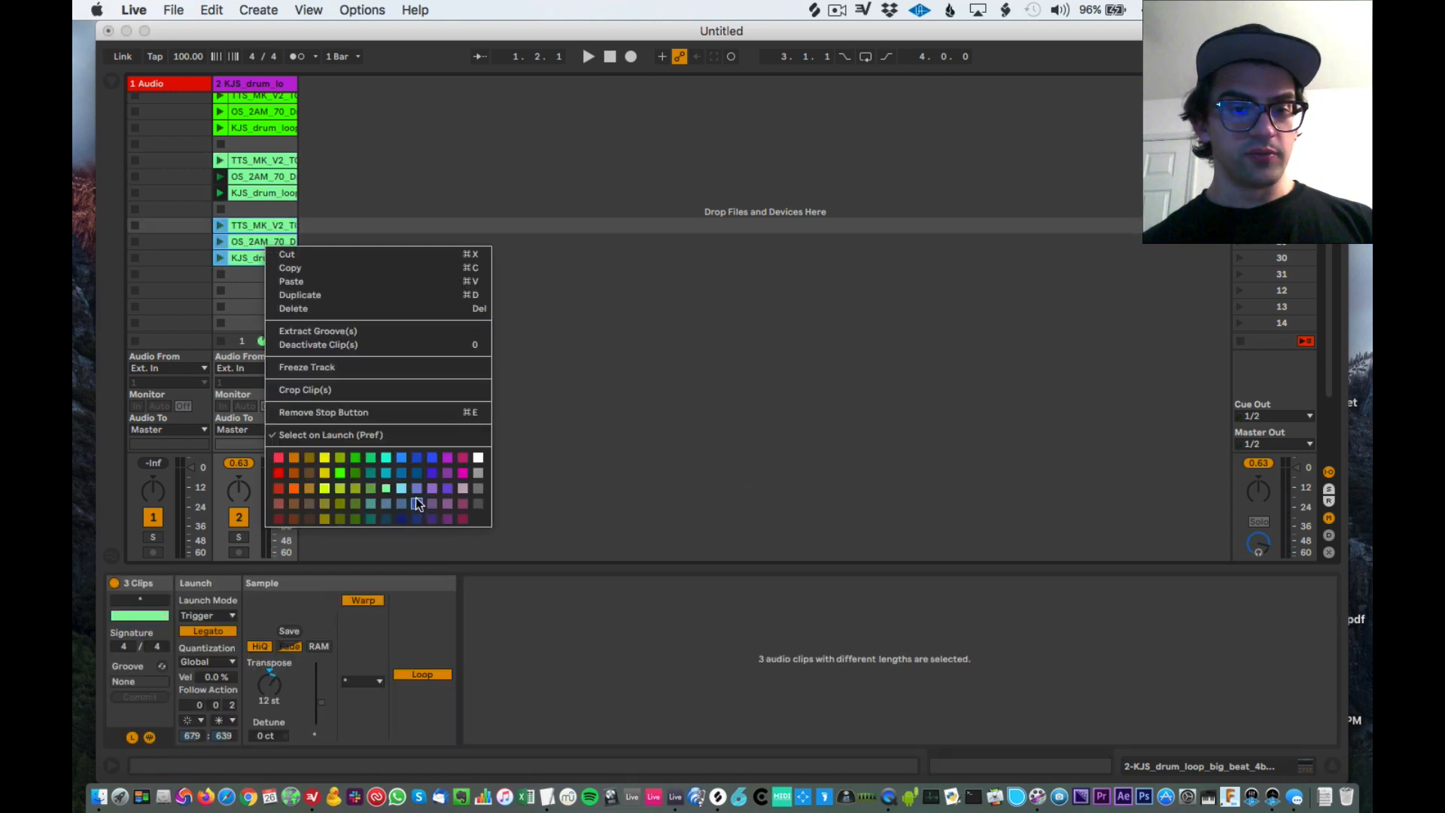
{"action": "left_click", "coordinate": [432, 473]}
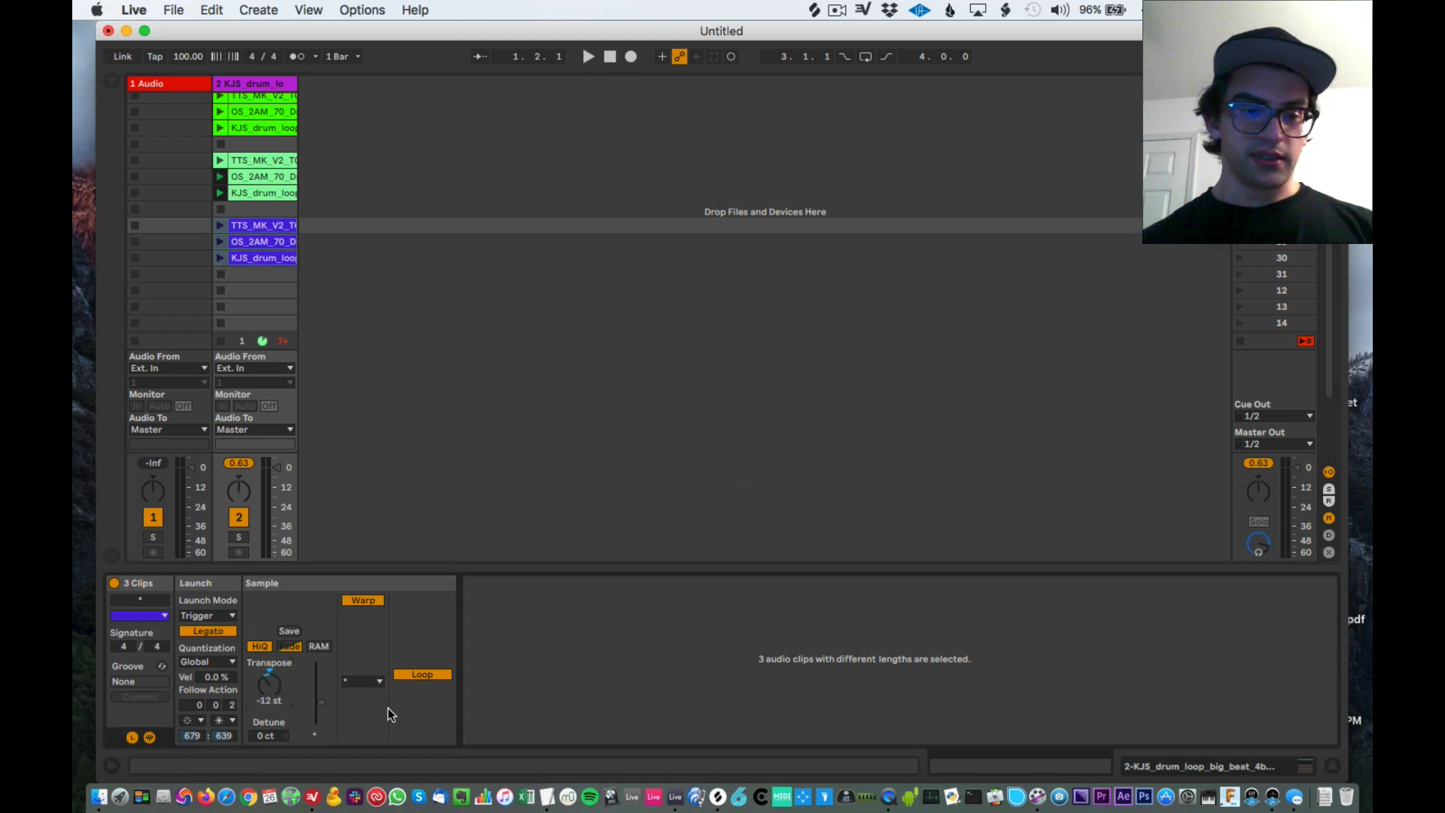
Step: Set the three violet-blue clips to -12 st transposition and Texture warp mode, and launch the TTS_MK_V2 clip
{"action": "left_click", "coordinate": [374, 681]}
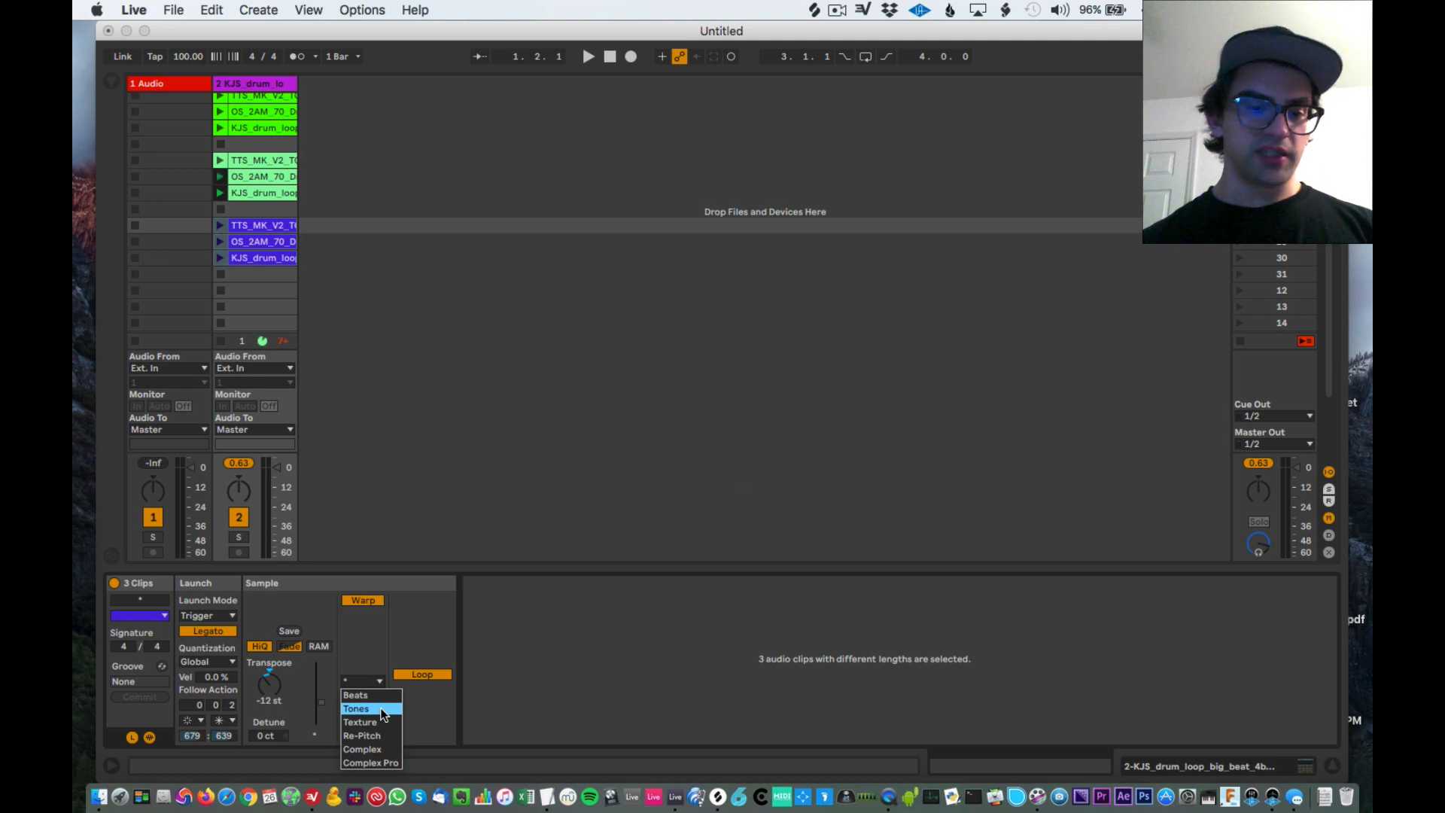
{"action": "left_click", "coordinate": [372, 723]}
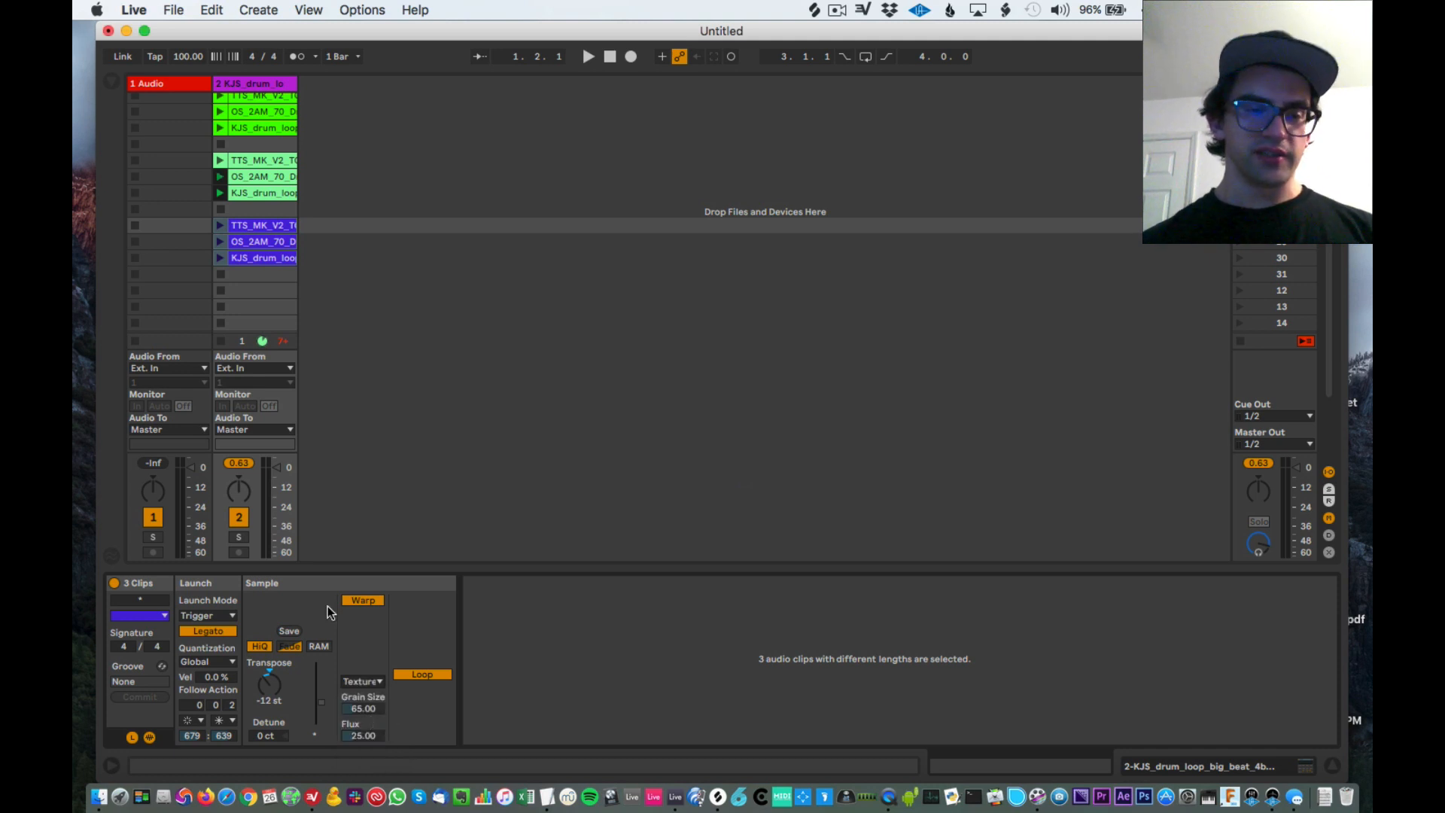
{"action": "left_click", "coordinate": [220, 225]}
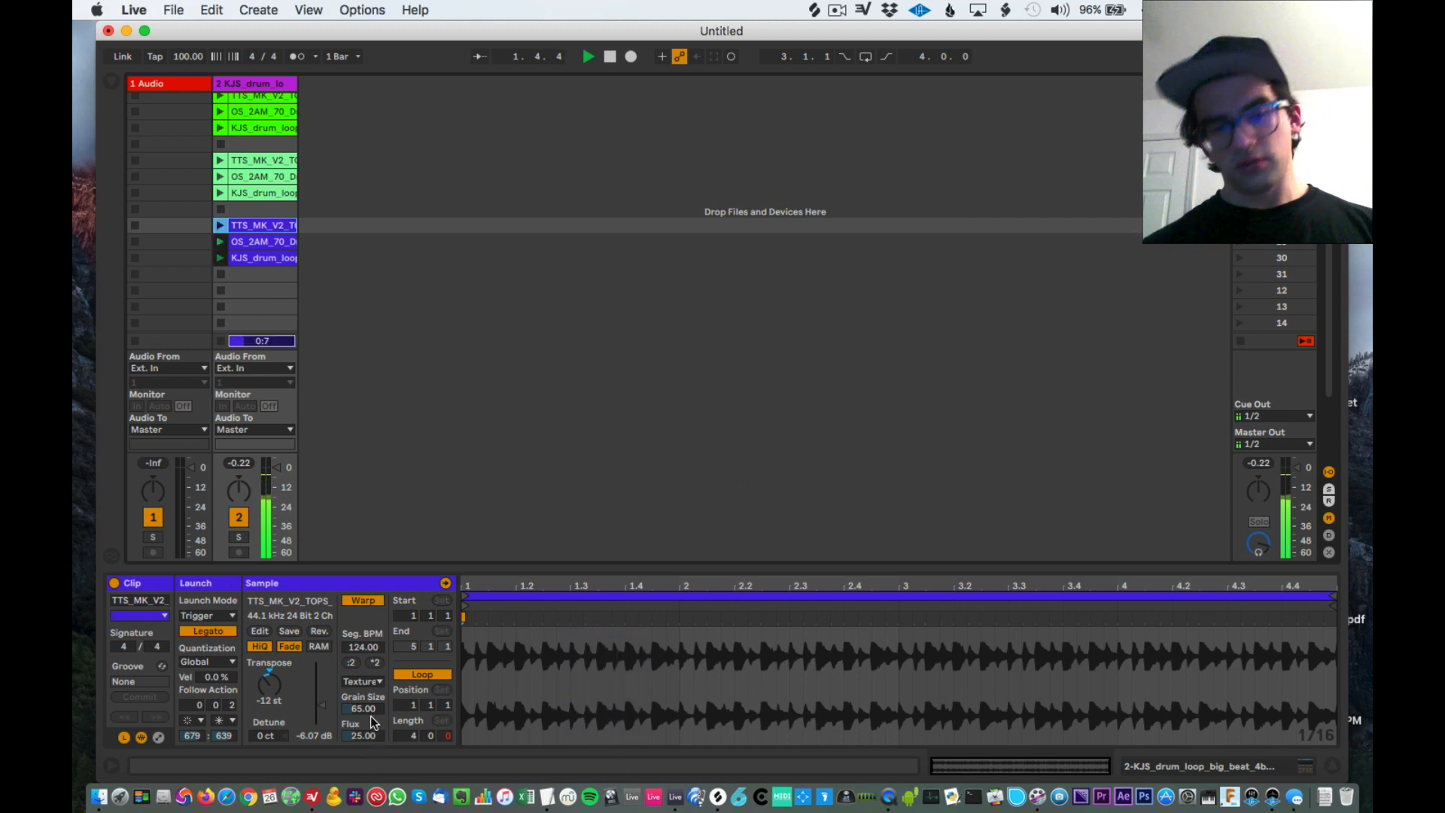
Step: Try the Beats warp mode on the playing violet-blue TTS_MK_V2 clip, and return it to Texture
{"action": "left_click", "coordinate": [366, 681]}
{"action": "left_click", "coordinate": [374, 695]}
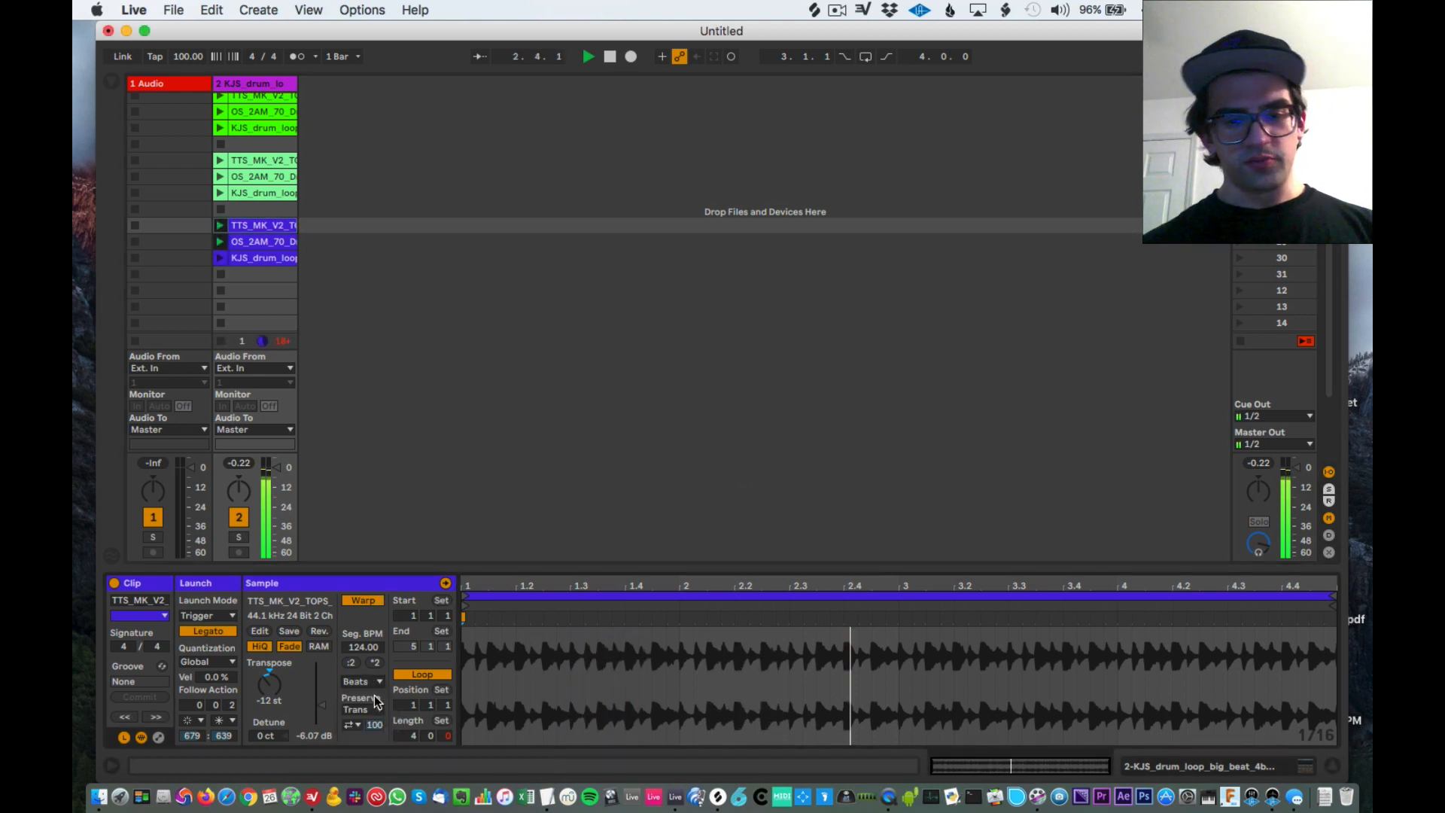
{"action": "left_click", "coordinate": [369, 682]}
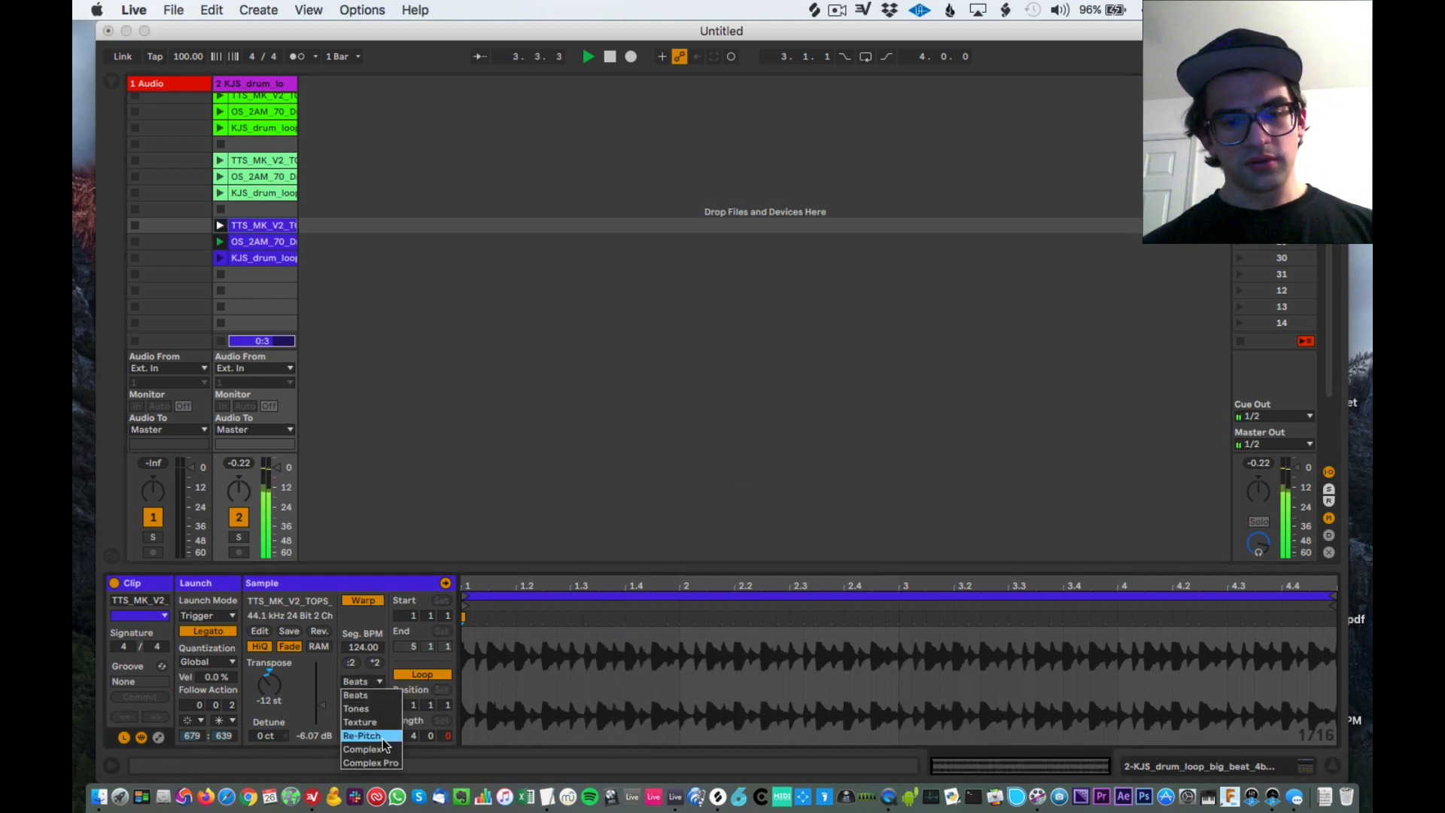
{"action": "left_click", "coordinate": [383, 726]}
Step: Set the violet-blue TTS_MK_V2 clip's grain size to 216.10 and flux to 78.91, and stop playback
{"action": "left_click_drag", "start_coordinate": [372, 709], "coordinate": [372, 643]}
{"action": "mouse_move", "coordinate": [364, 735]}
{"action": "left_mouse_down"}
{"action": "mouse_move", "coordinate": [363, 700]}
{"action": "mouse_move", "coordinate": [364, 747]}
{"action": "left_mouse_up"}
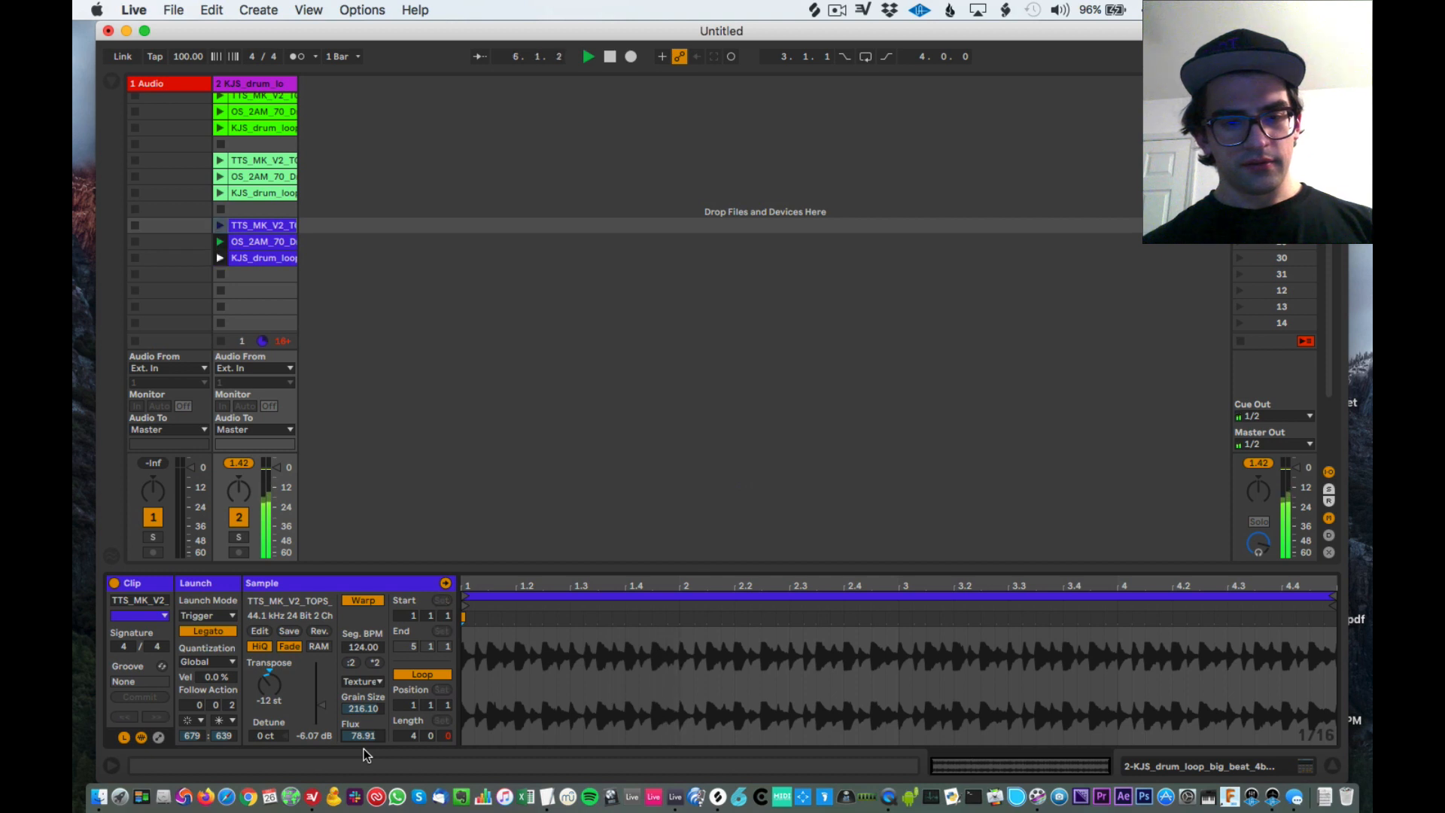
{"action": "key", "text": "space"}
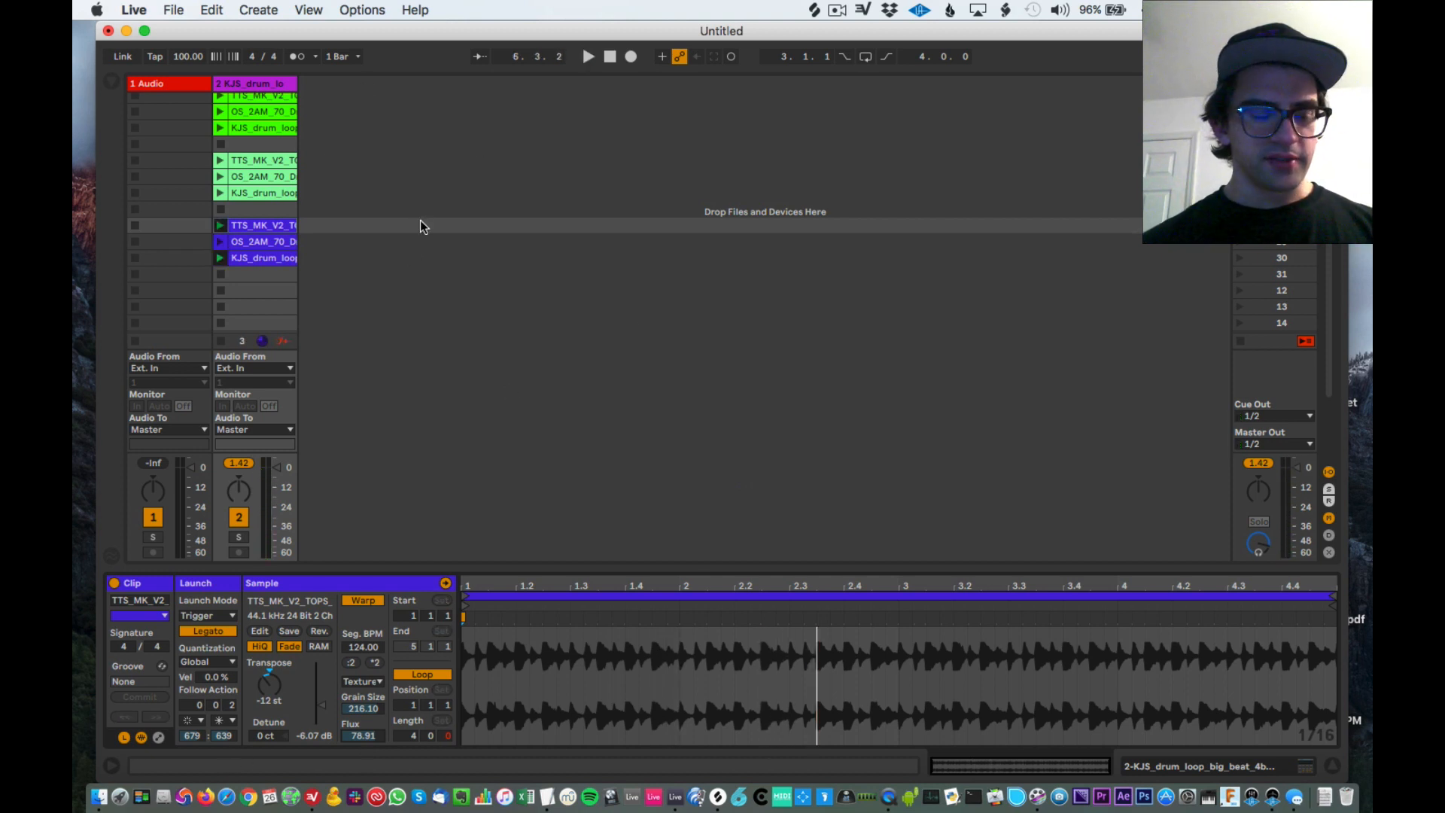
Step: Copy the three violet-blue clips below themselves, leaving one empty slot between the sets
{"action": "left_click", "coordinate": [246, 260]}
{"action": "left_click", "coordinate": [246, 228], "text": "shift"}
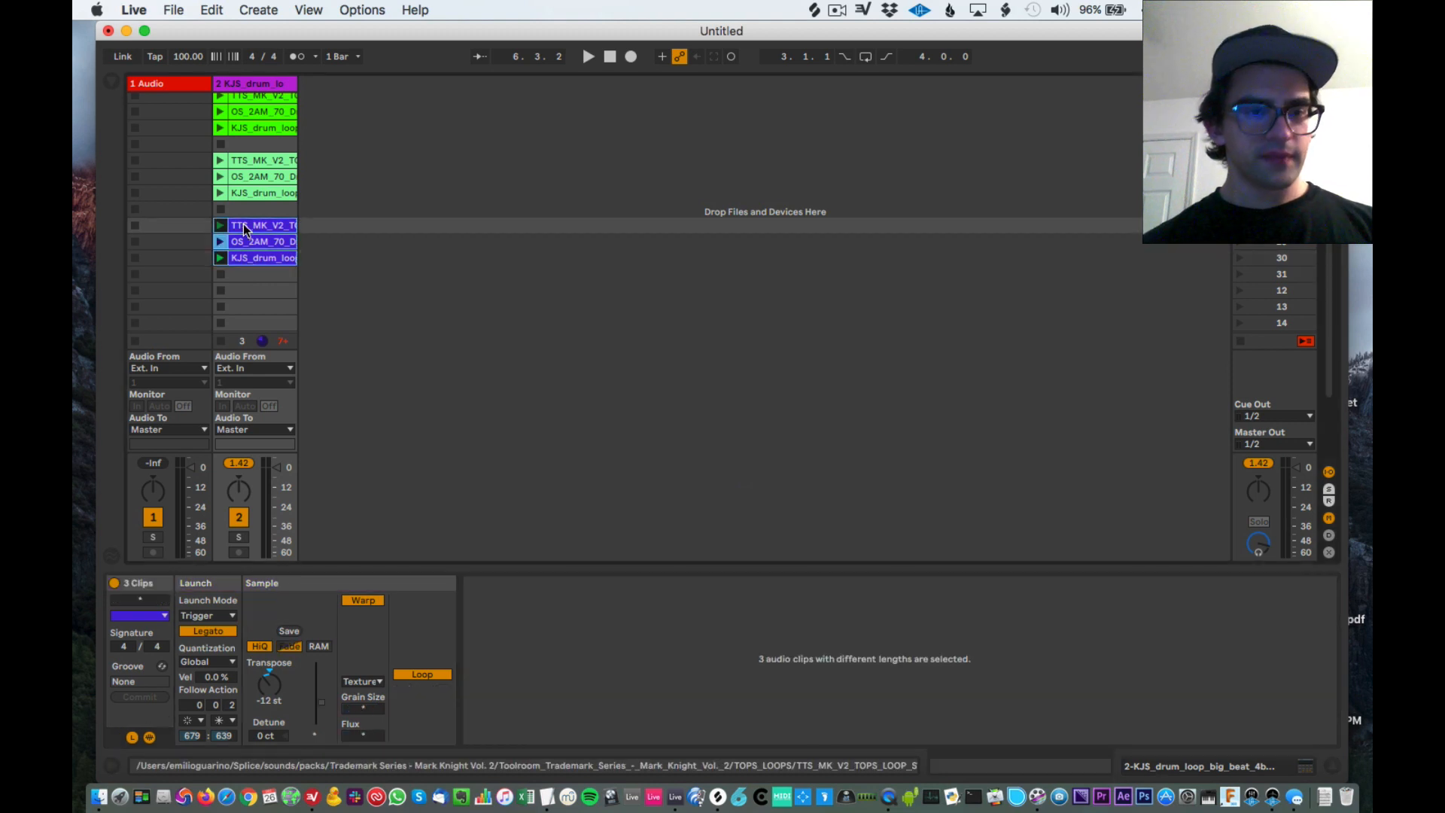
{"action": "left_click", "coordinate": [256, 292]}
{"action": "key", "text": "super+v"}
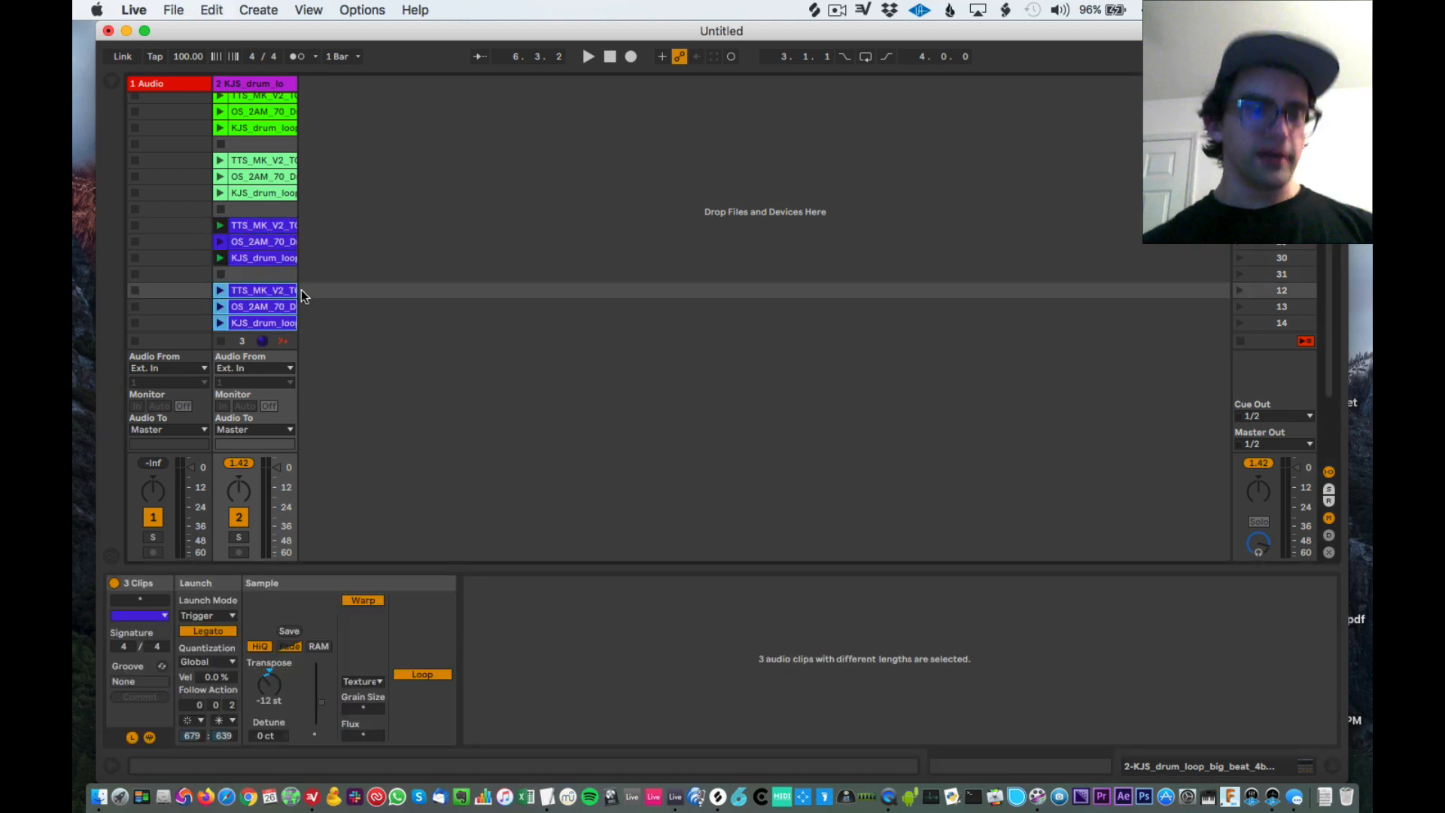
Step: Colour the three newly pasted clips in the lowest set a lighter, muted blue
{"action": "scroll", "coordinate": [301, 295], "scroll_direction": "down", "scroll_amount": 3}
{"action": "left_click", "coordinate": [270, 187]}
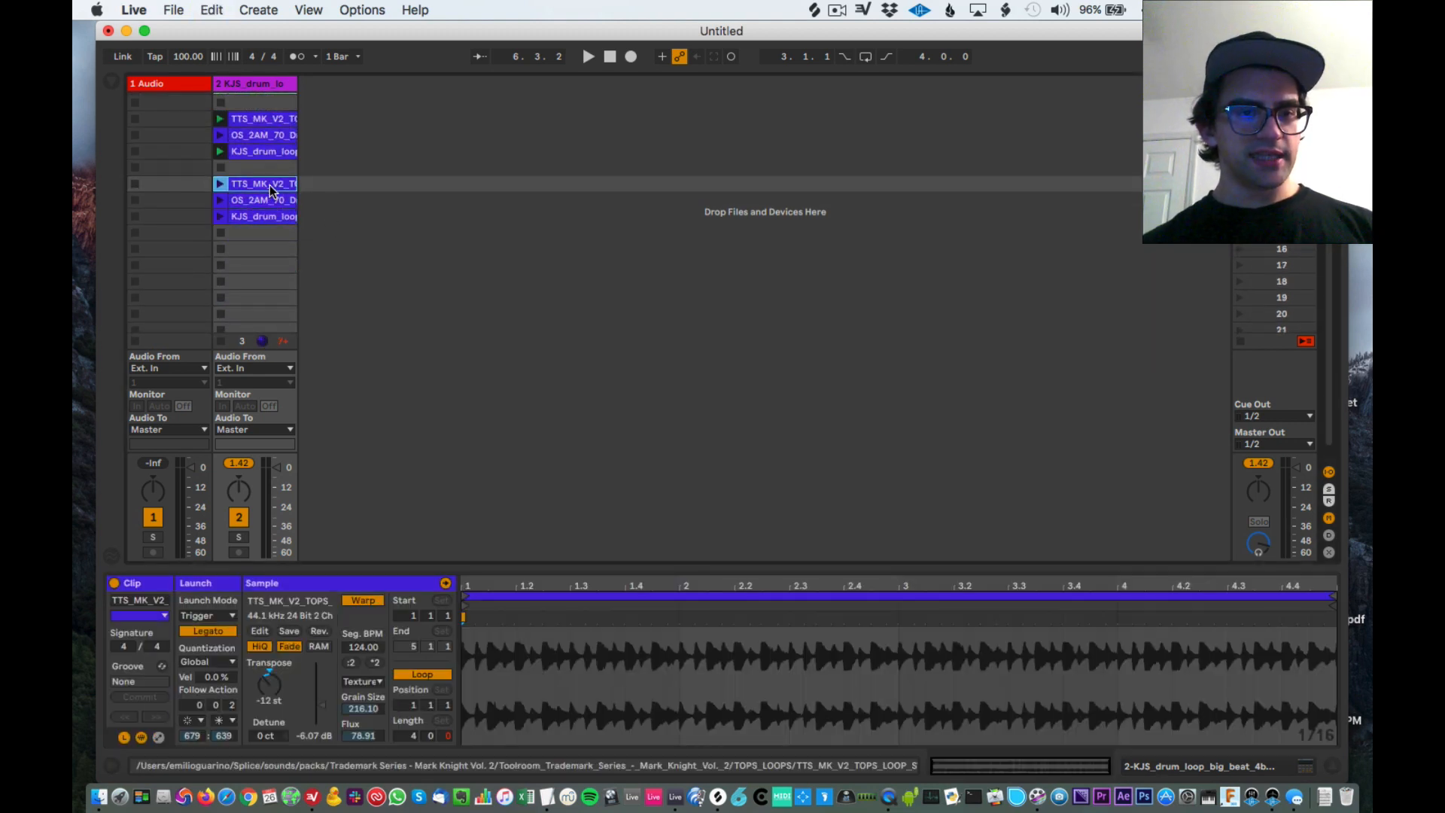
{"action": "left_click", "coordinate": [264, 220], "text": "shift"}
{"action": "left_click", "coordinate": [266, 219]}
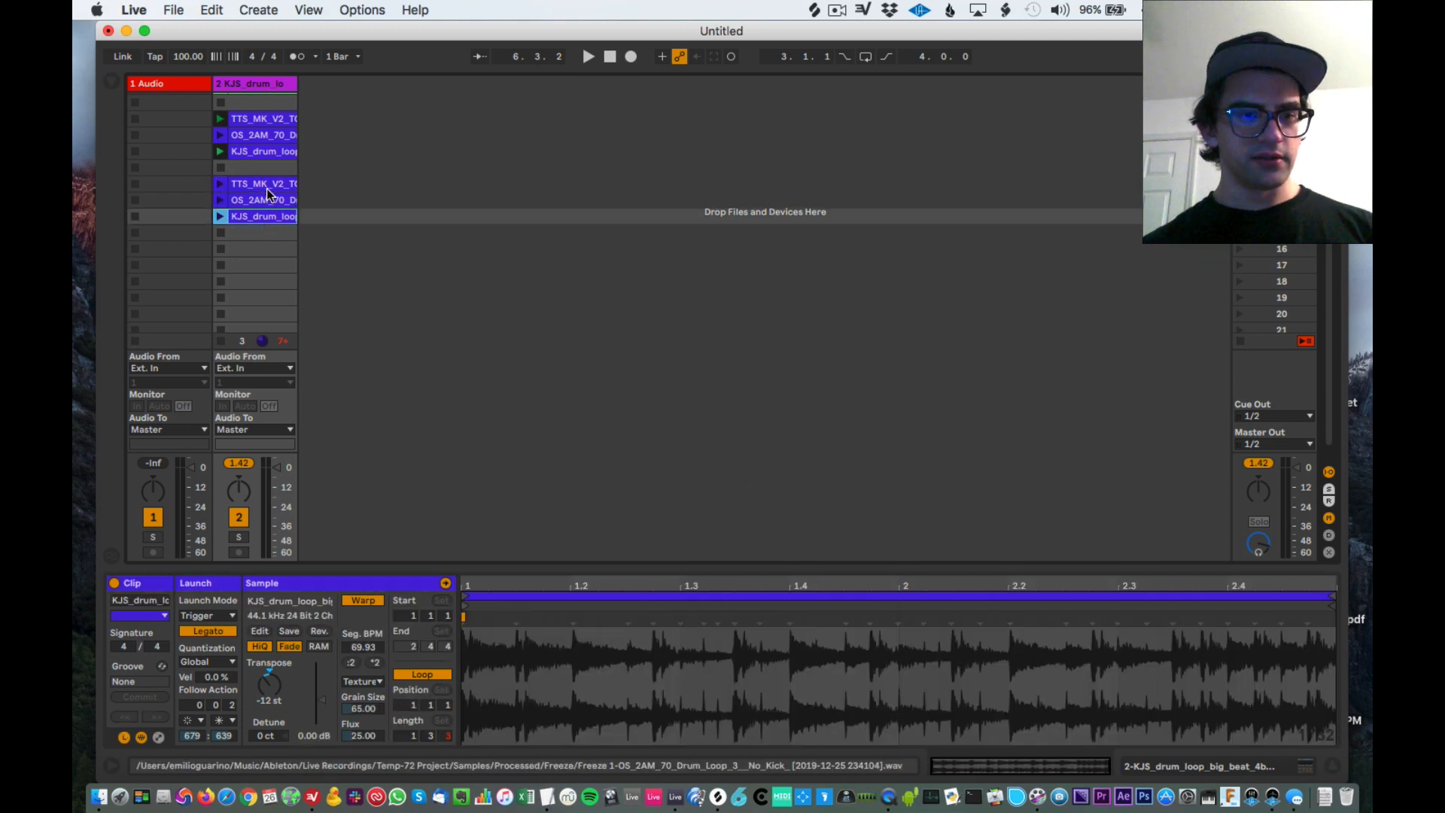
{"action": "left_click", "coordinate": [260, 183], "text": "shift"}
{"action": "right_click", "coordinate": [259, 184]}
{"action": "left_click", "coordinate": [407, 433]}
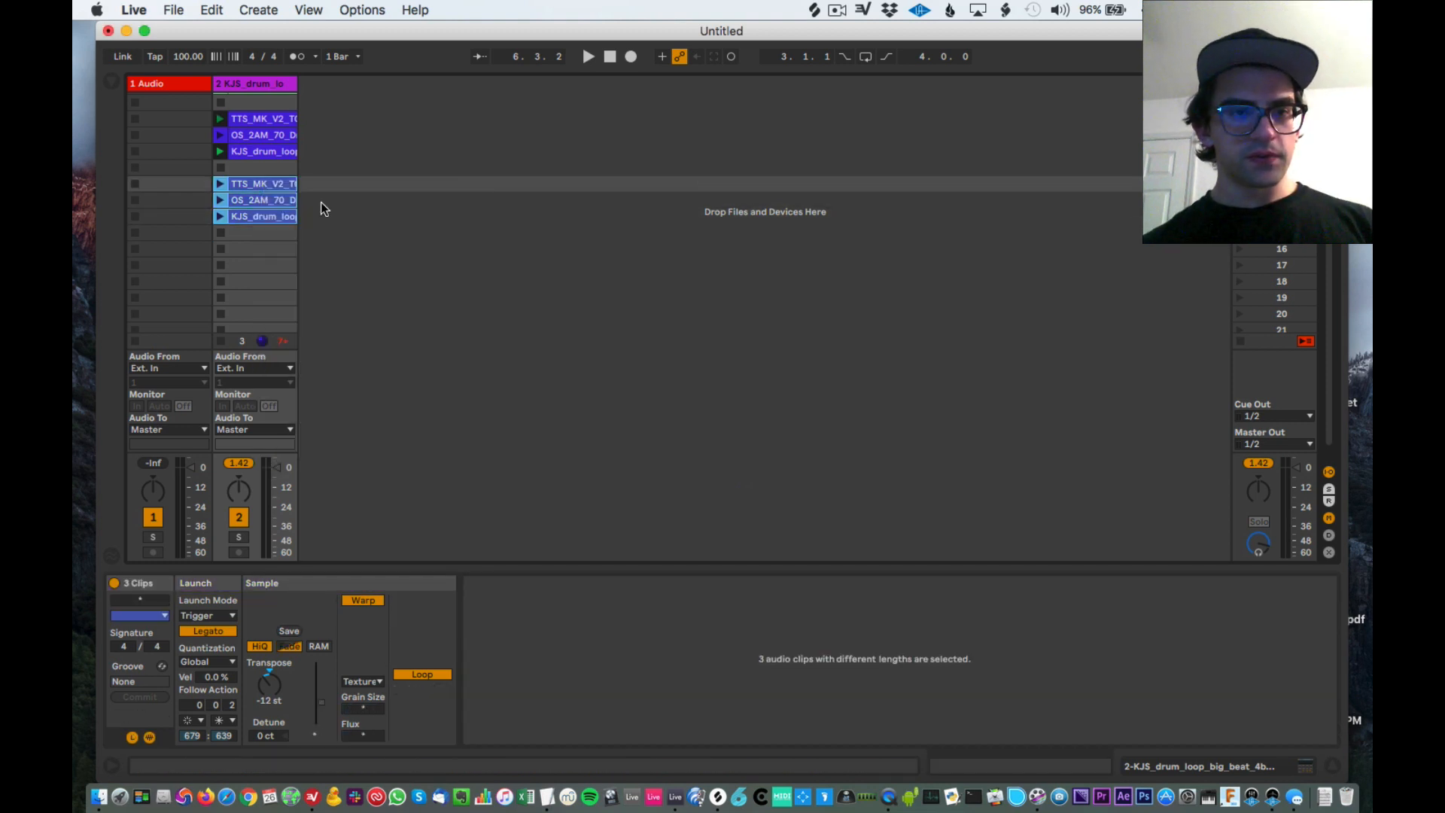
Step: Reset the transposition of the three muted-blue clips to 0 st
{"action": "left_click", "coordinate": [265, 182]}
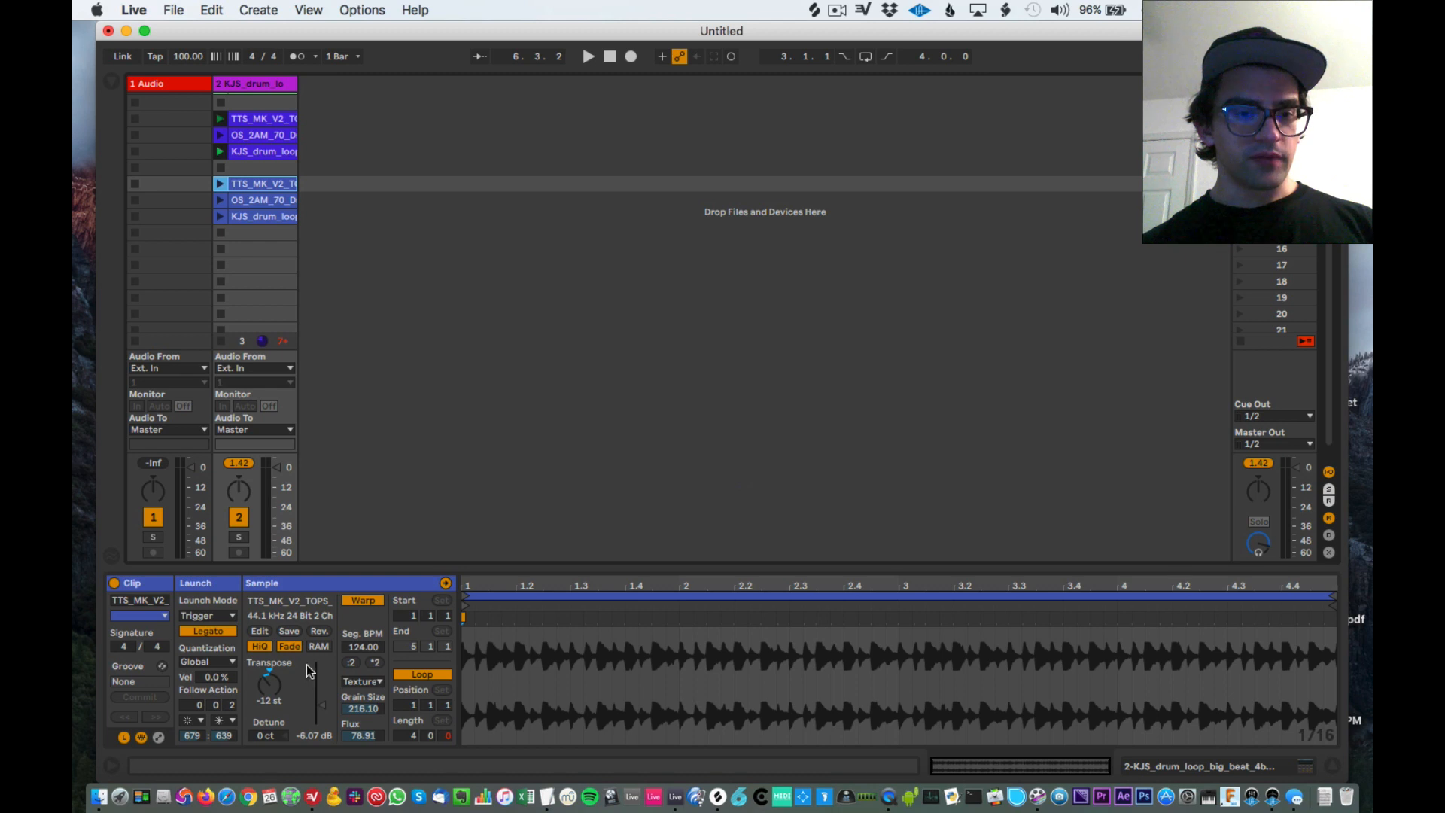
{"action": "left_click", "coordinate": [259, 217], "text": "shift"}
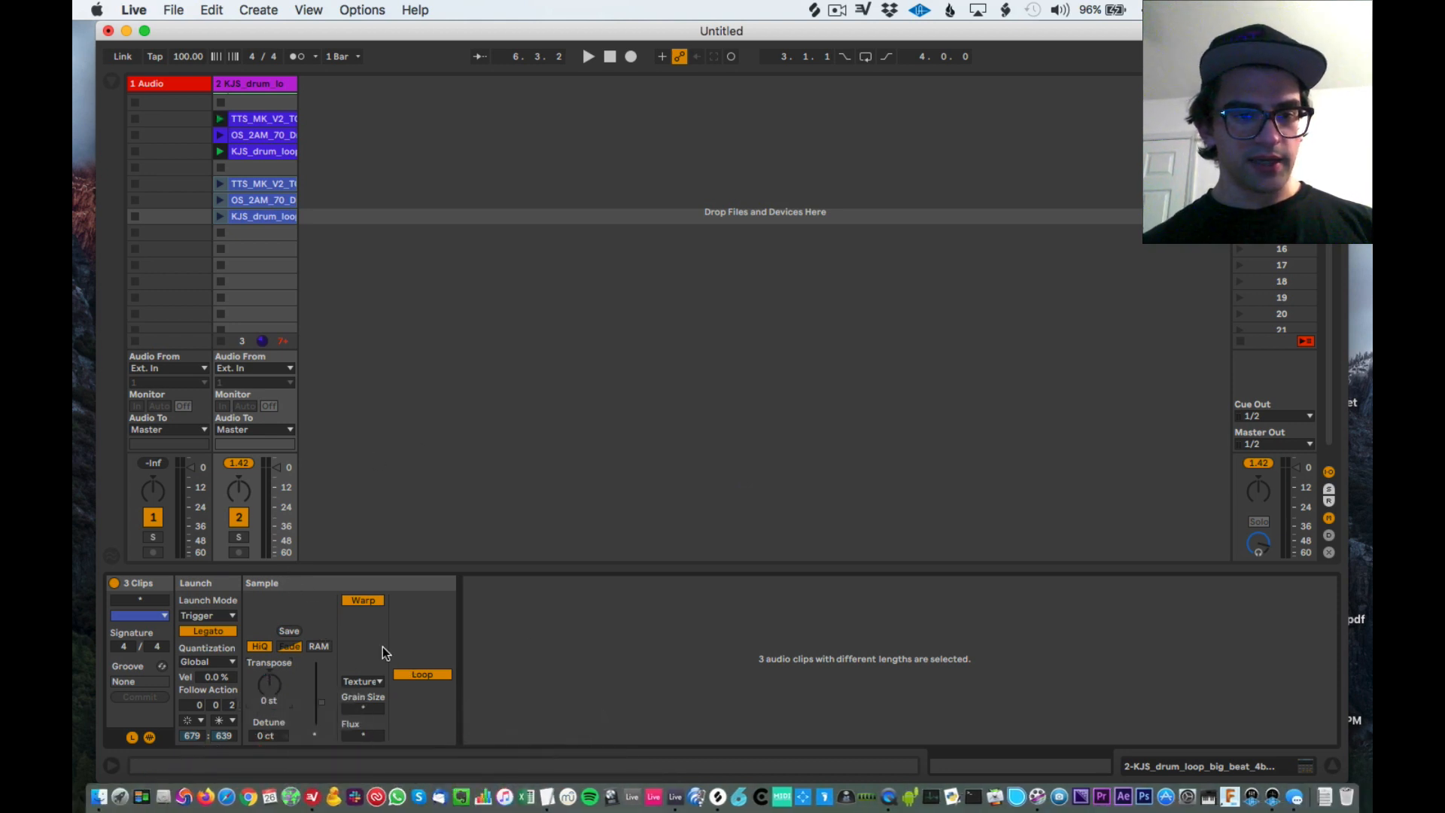
{"action": "left_click", "coordinate": [241, 198]}
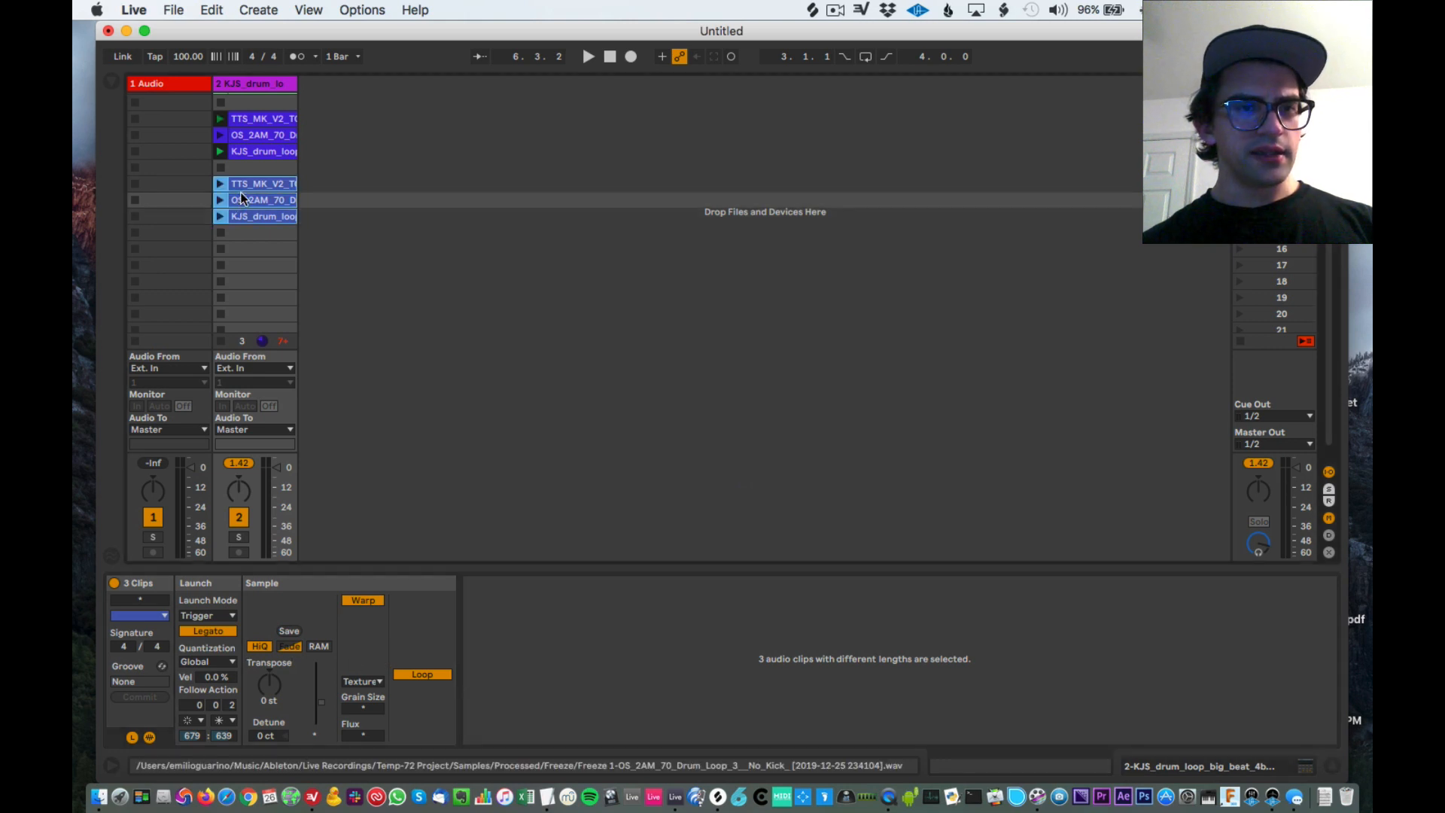
{"action": "left_click", "coordinate": [263, 198]}
{"action": "left_click", "coordinate": [264, 183]}
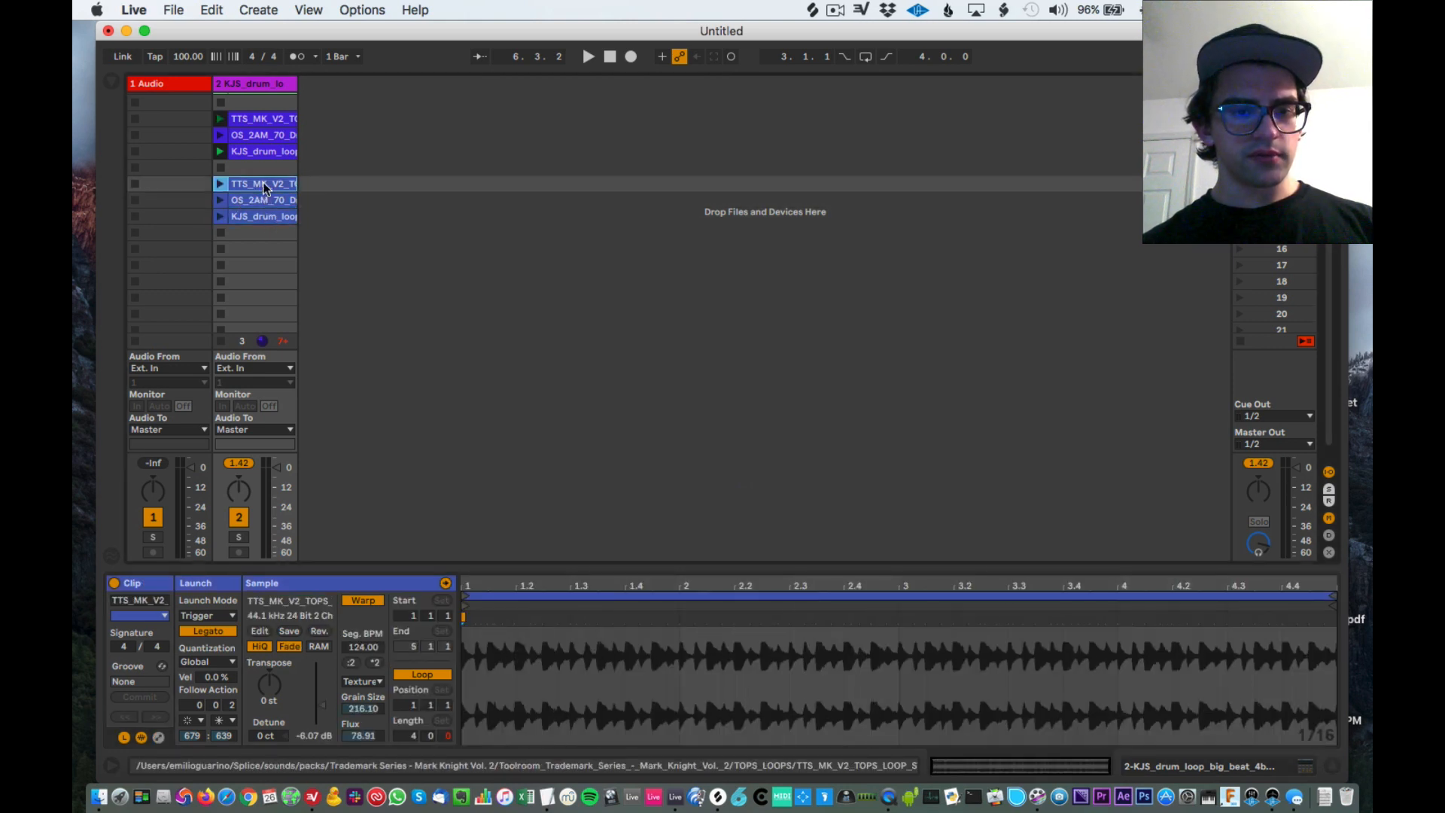
{"action": "left_click", "coordinate": [259, 215], "text": "shift"}
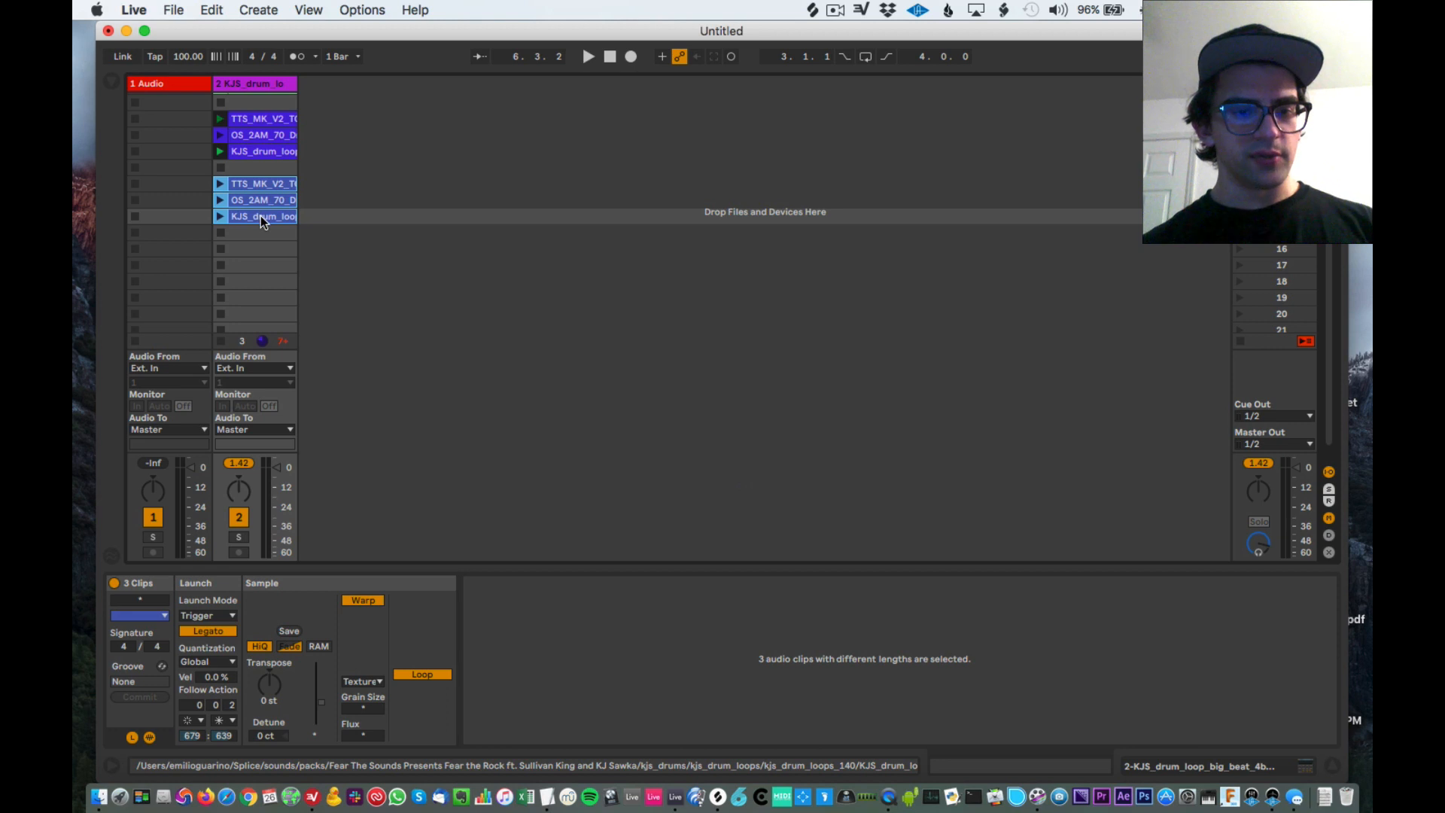
{"action": "left_click", "coordinate": [259, 184]}
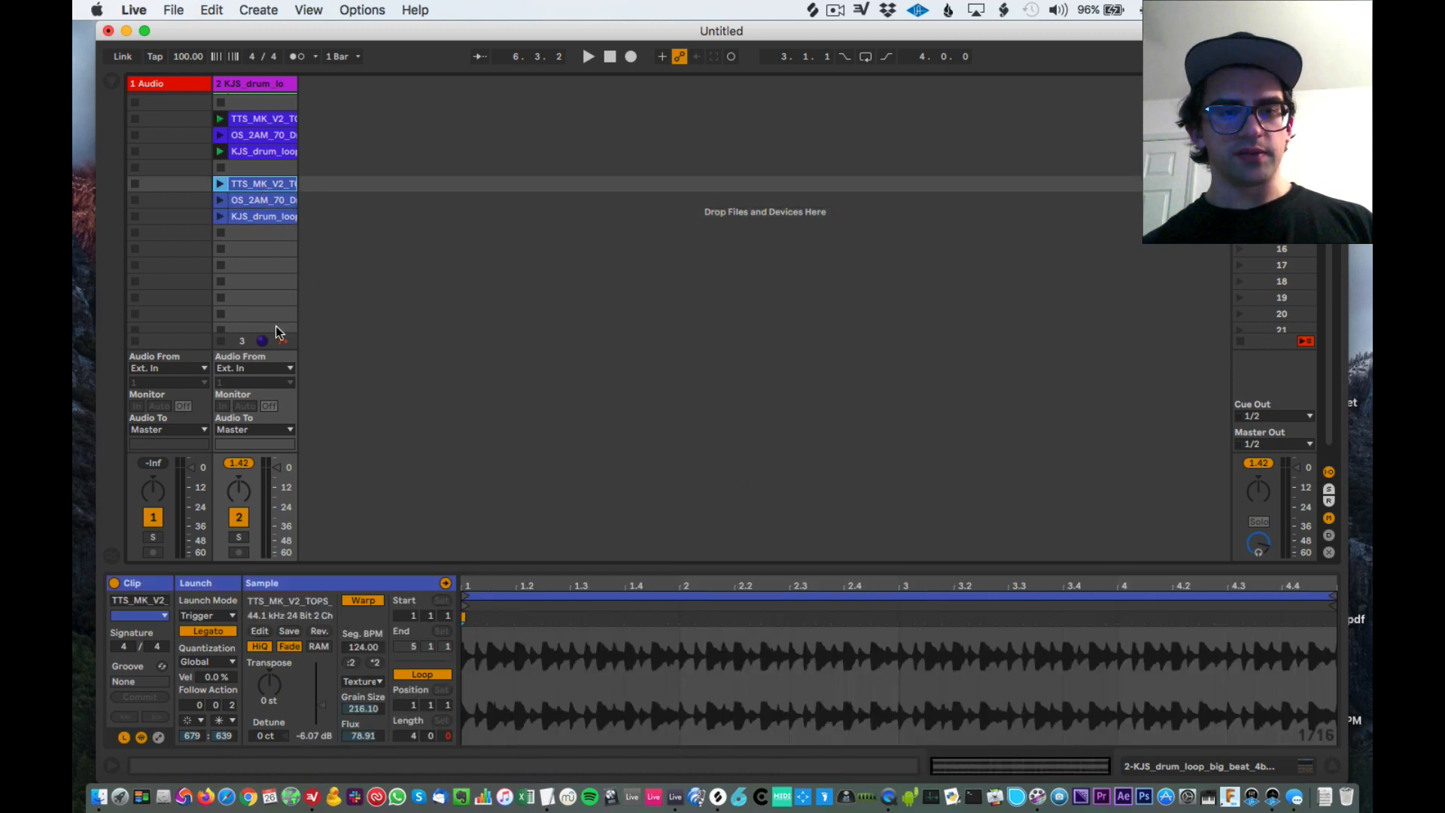
{"action": "left_click", "coordinate": [269, 217], "text": "shift"}
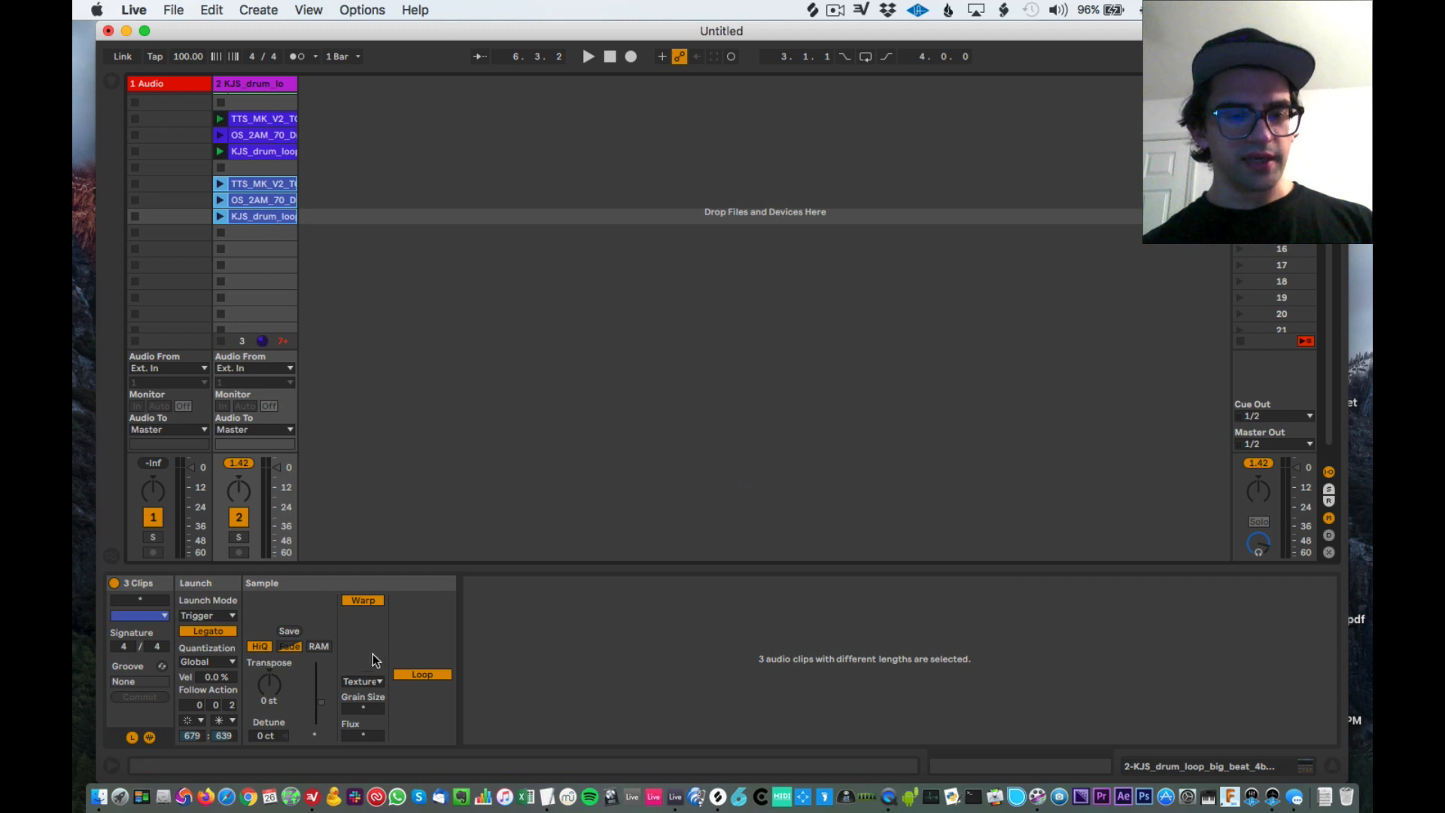
Step: Halve the segment BPM of the three muted-blue clips to 62.00, 50.00 and 34.96, and play the group from its TTS_MK_V2 clip
{"action": "left_click", "coordinate": [247, 184]}
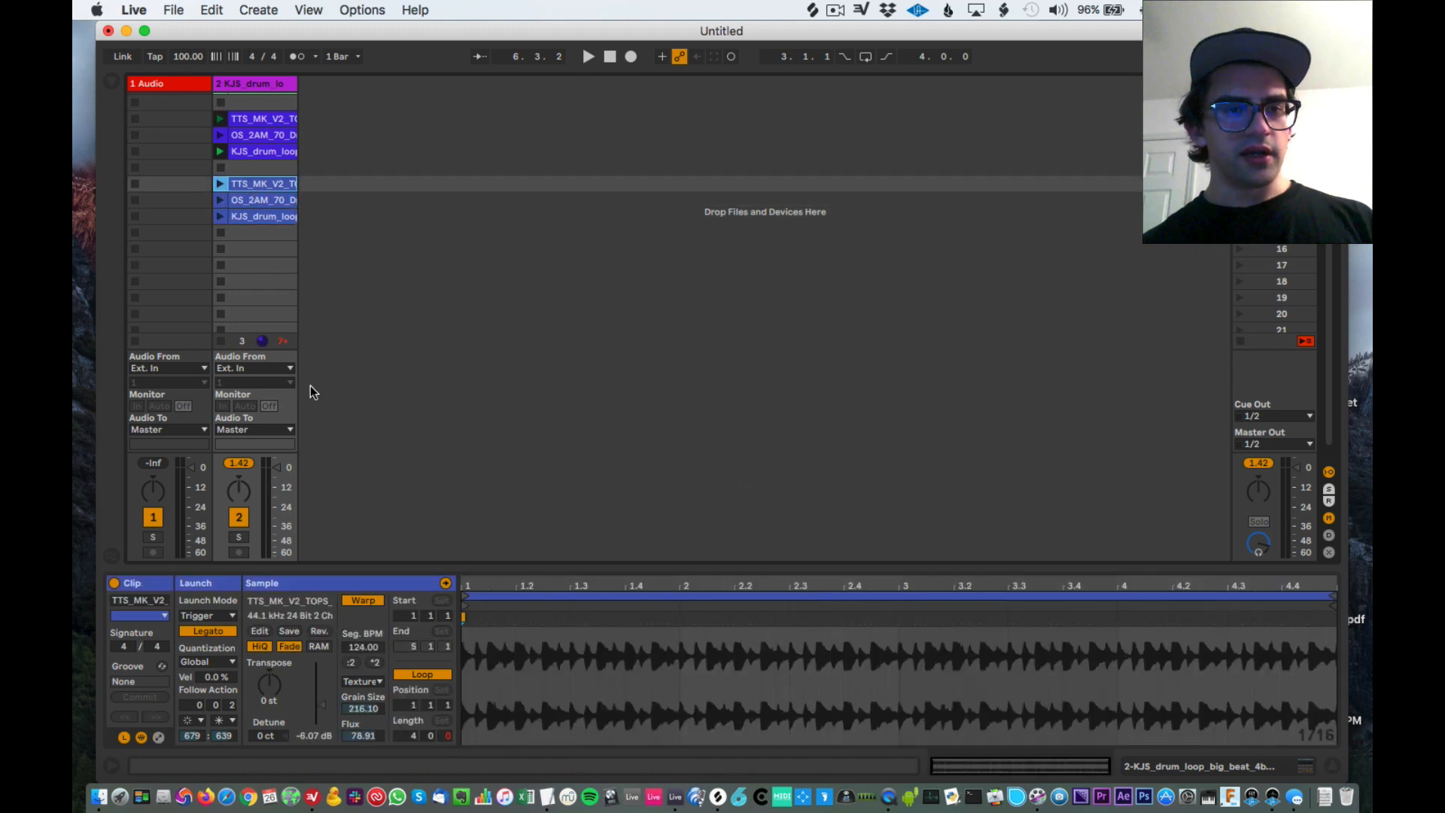
{"action": "left_click", "coordinate": [352, 664]}
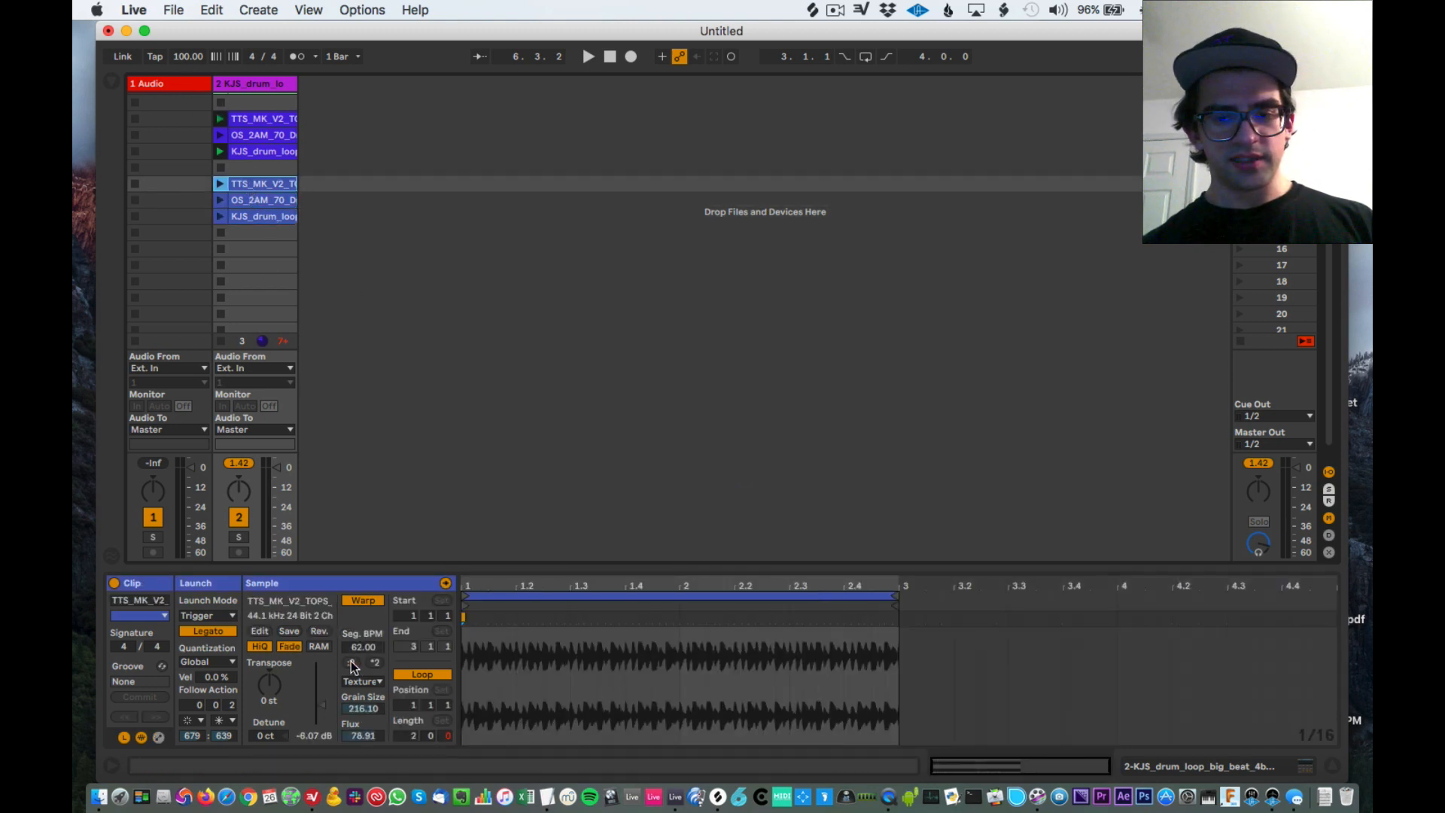
{"action": "left_click", "coordinate": [220, 184]}
{"action": "left_click", "coordinate": [221, 200]}
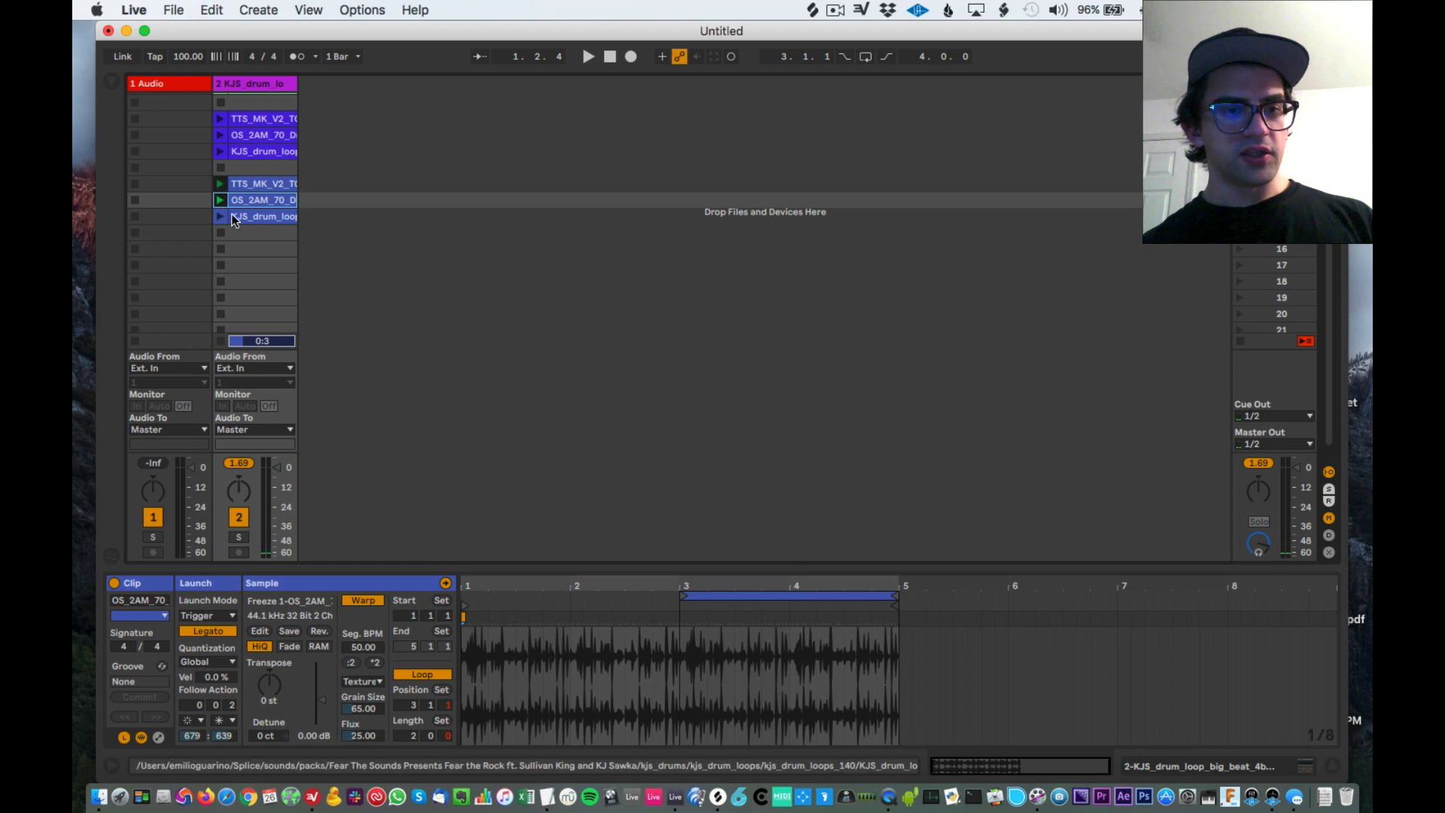
{"action": "left_click", "coordinate": [233, 215]}
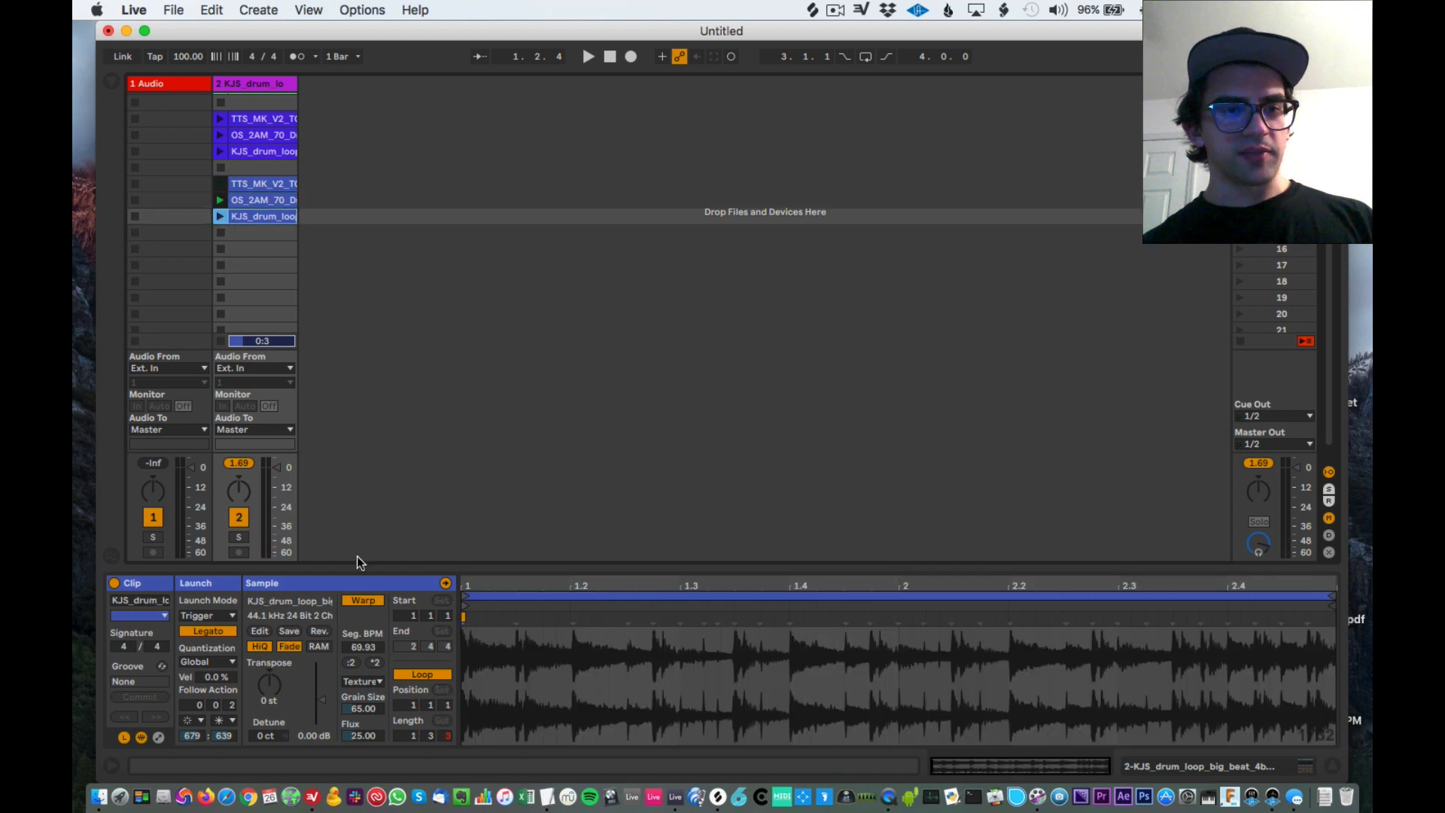
{"action": "left_click", "coordinate": [352, 663]}
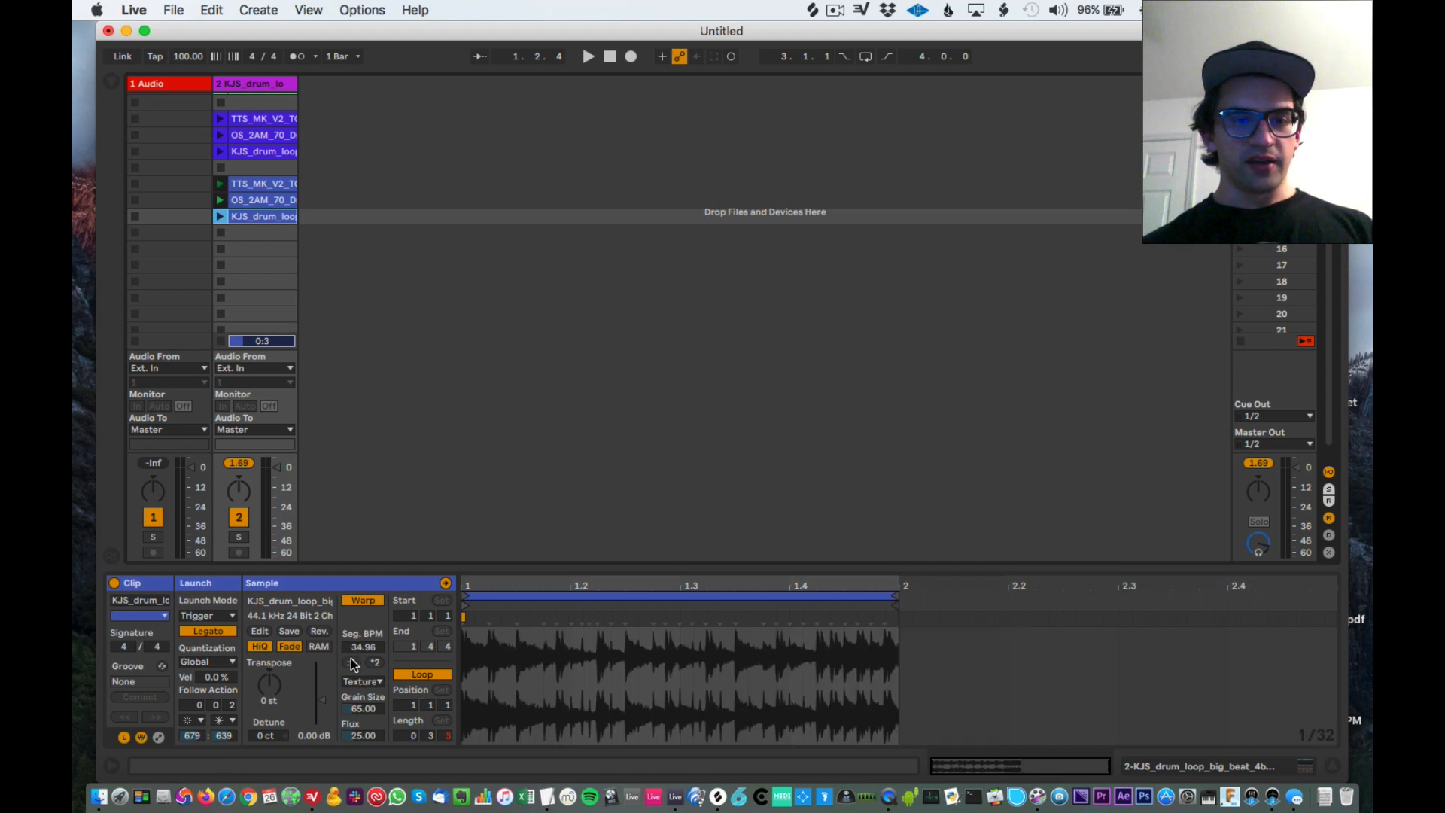
{"action": "left_click", "coordinate": [265, 185], "text": "shift"}
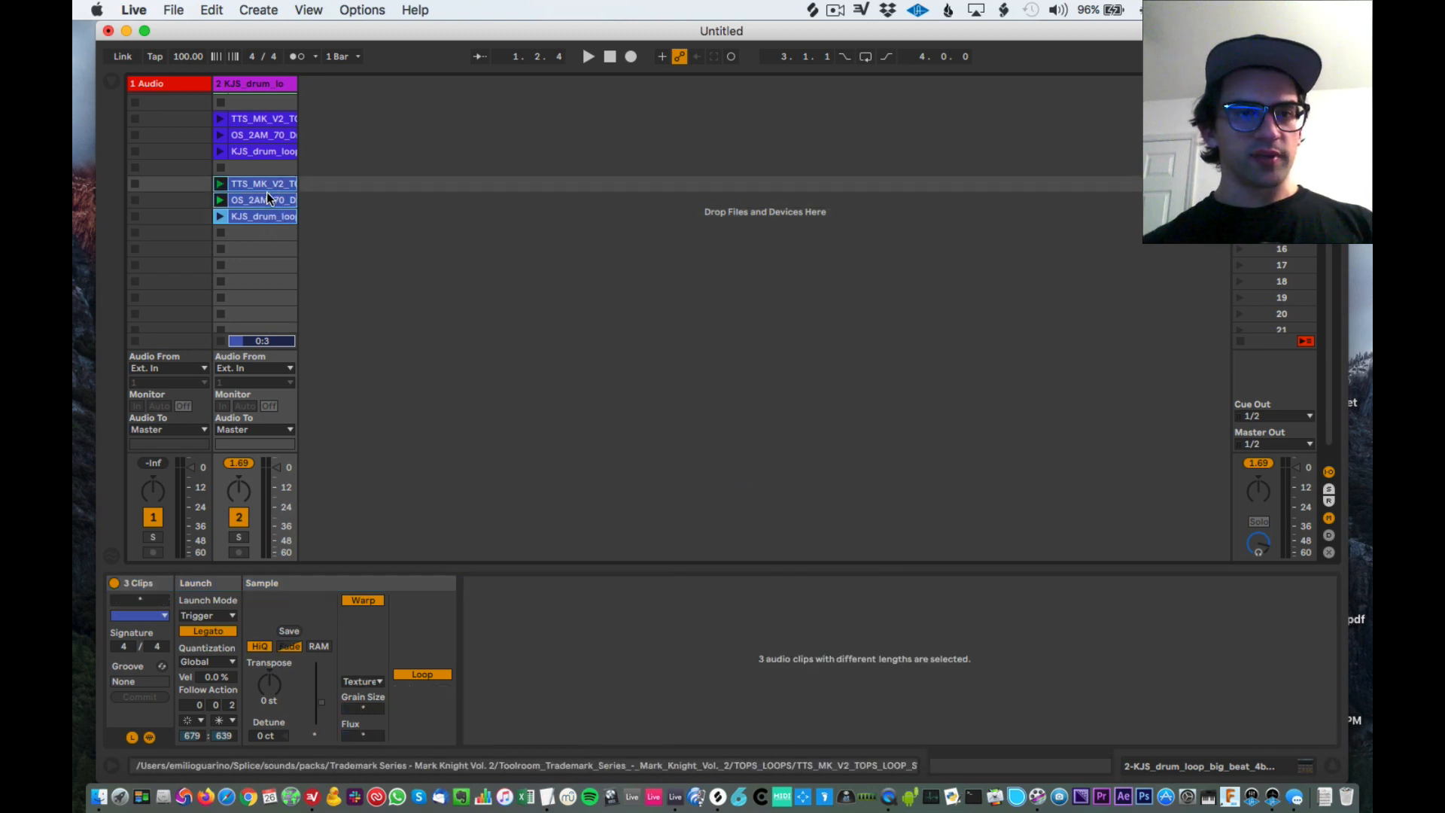
{"action": "left_click", "coordinate": [215, 184]}
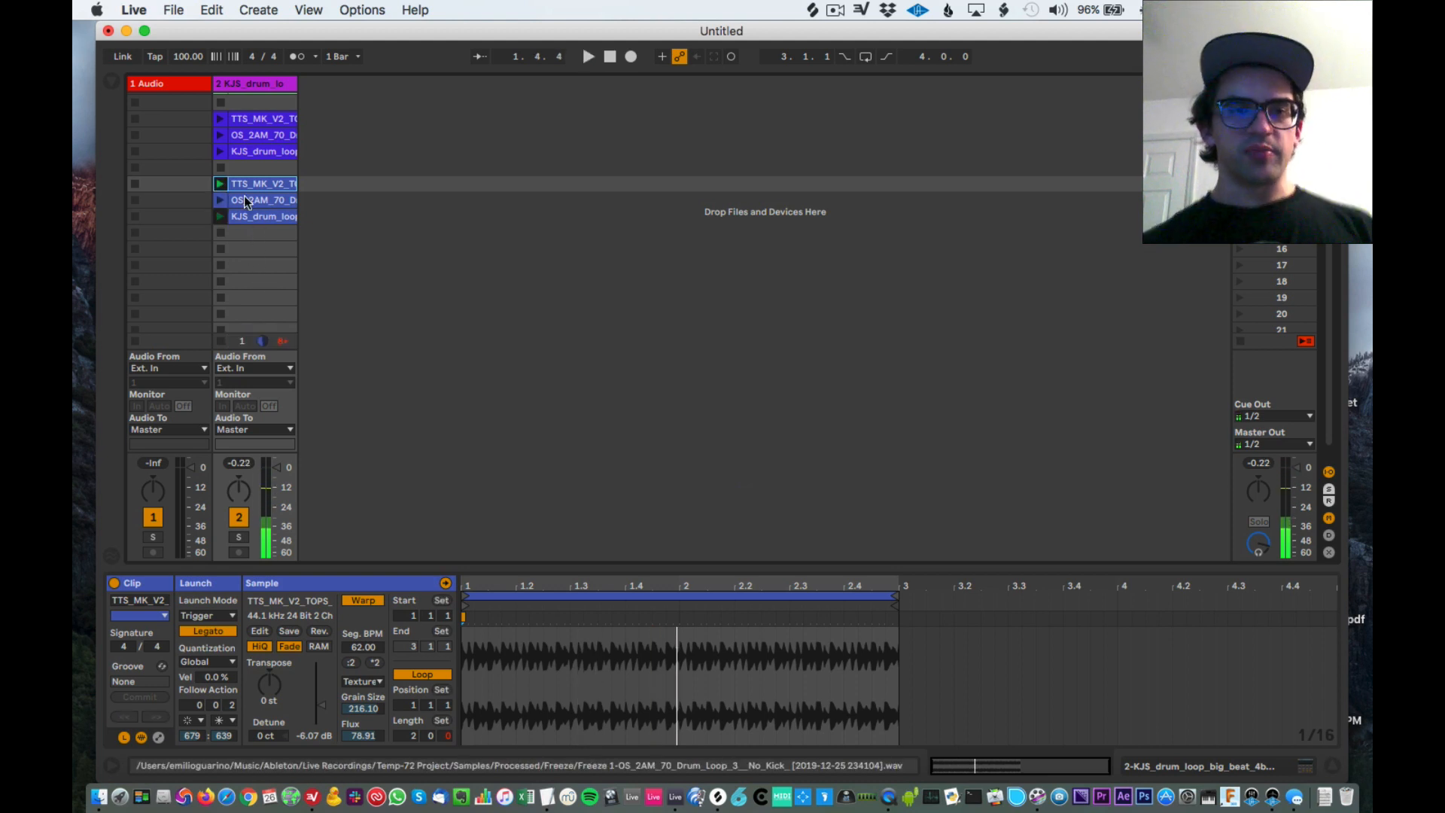
Step: Copy the three muted-blue clips below themselves, leaving one empty slot between the sets, and colour the copies dark purple
{"action": "scroll", "coordinate": [248, 201], "scroll_direction": "down", "scroll_amount": 1}
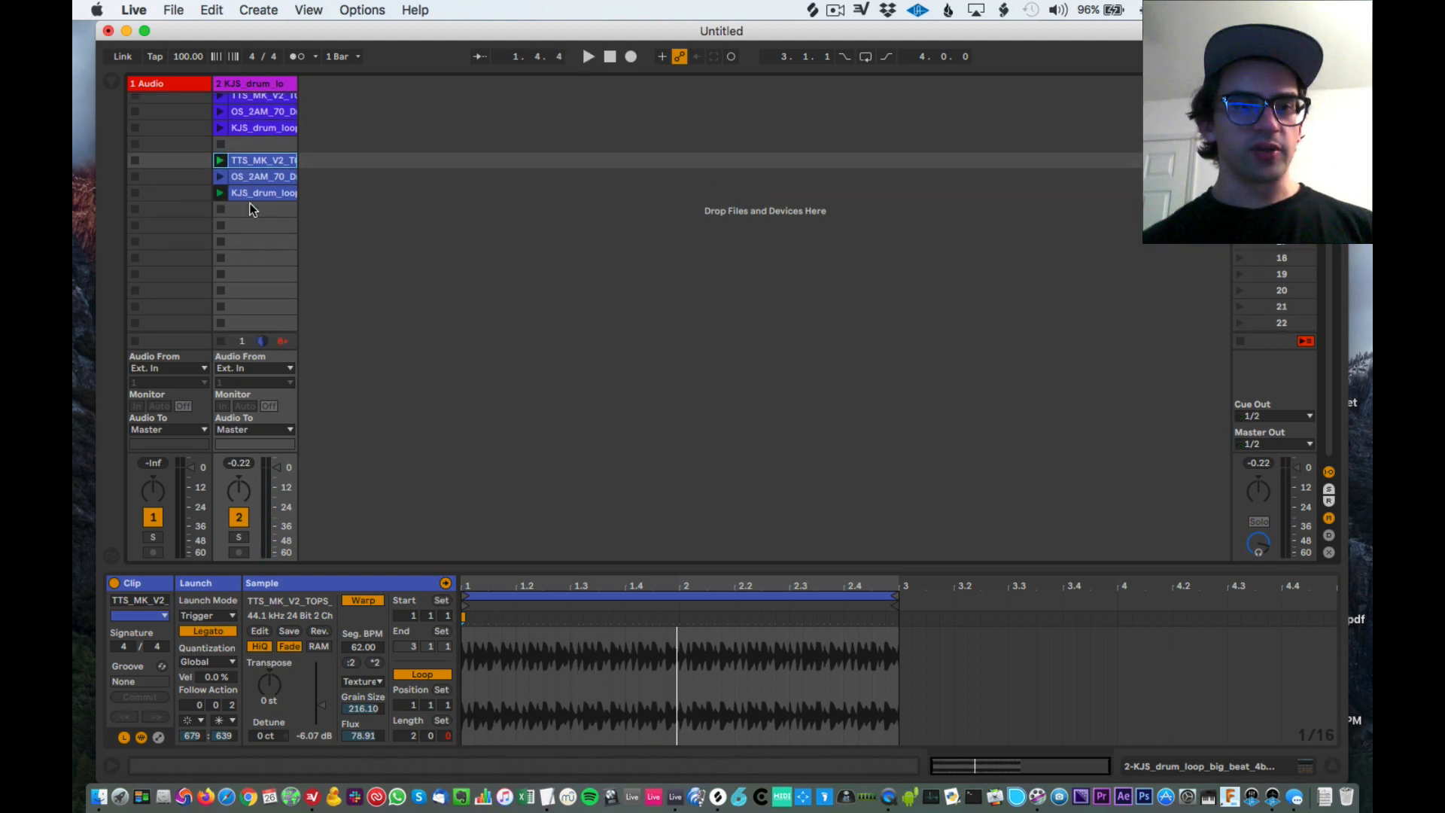
{"action": "left_click", "coordinate": [255, 194]}
{"action": "left_click", "coordinate": [257, 161], "text": "shift"}
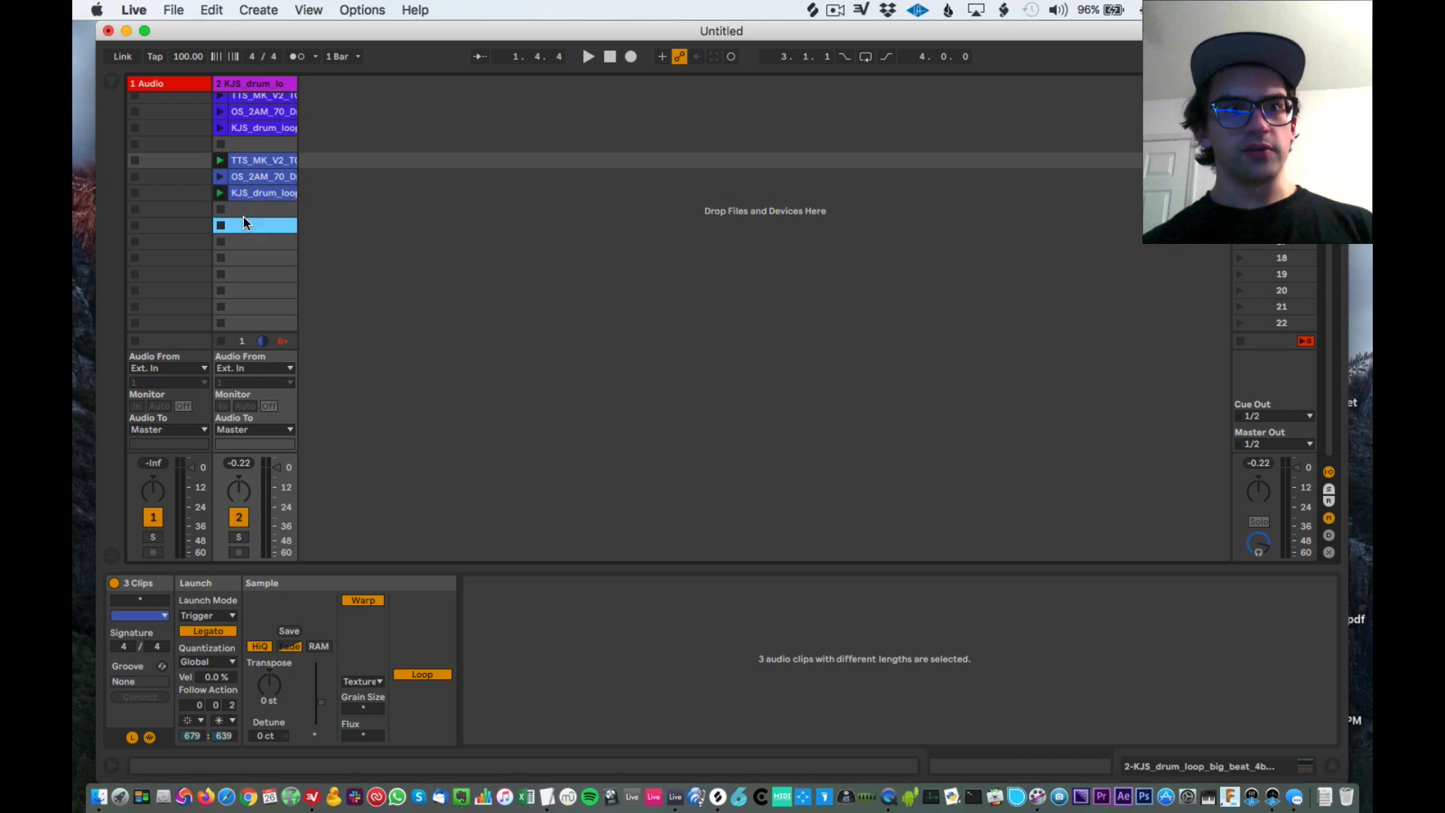
{"action": "key", "text": "super+d"}
{"action": "right_click", "coordinate": [246, 259]}
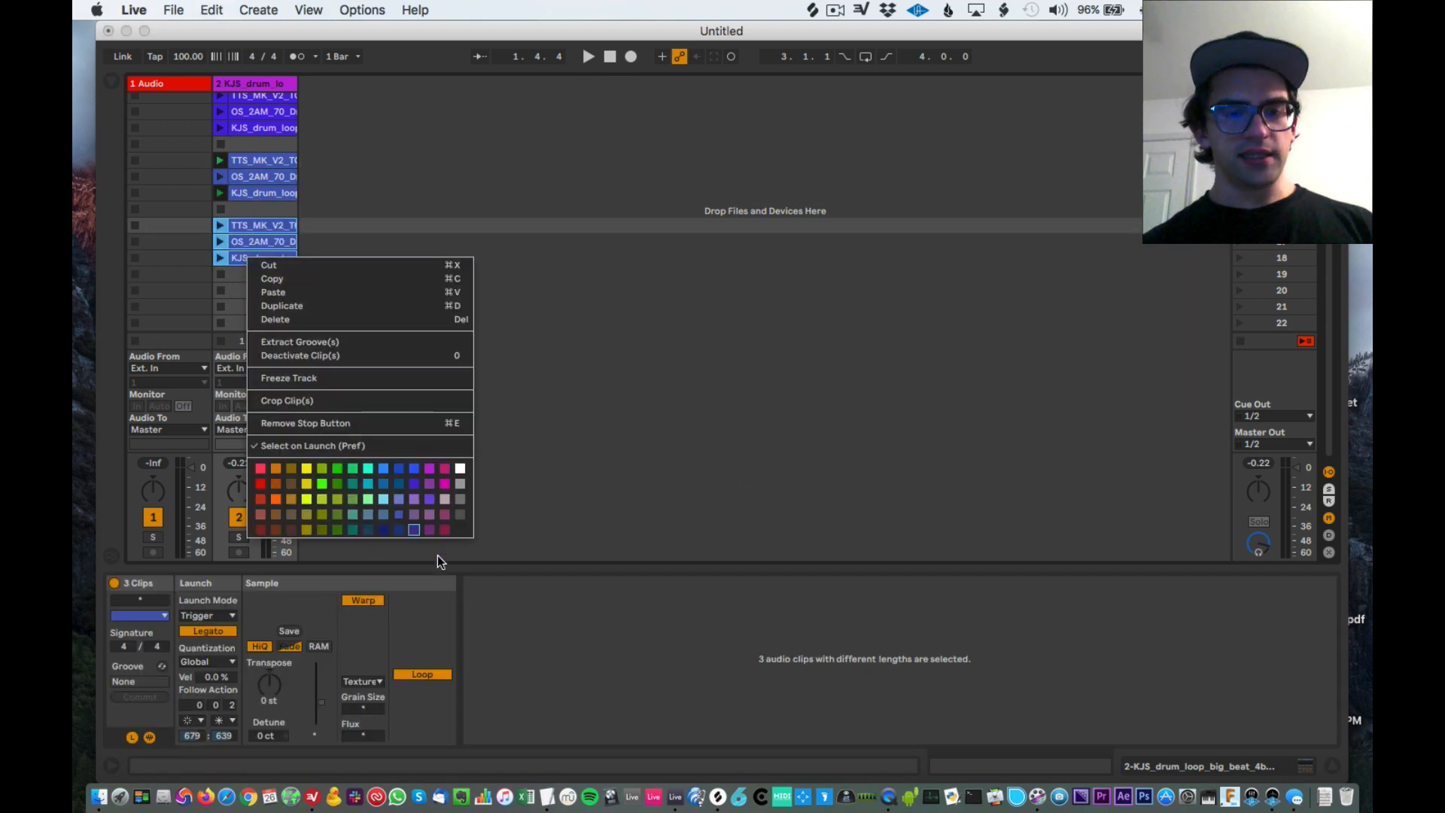
{"action": "left_click", "coordinate": [415, 529]}
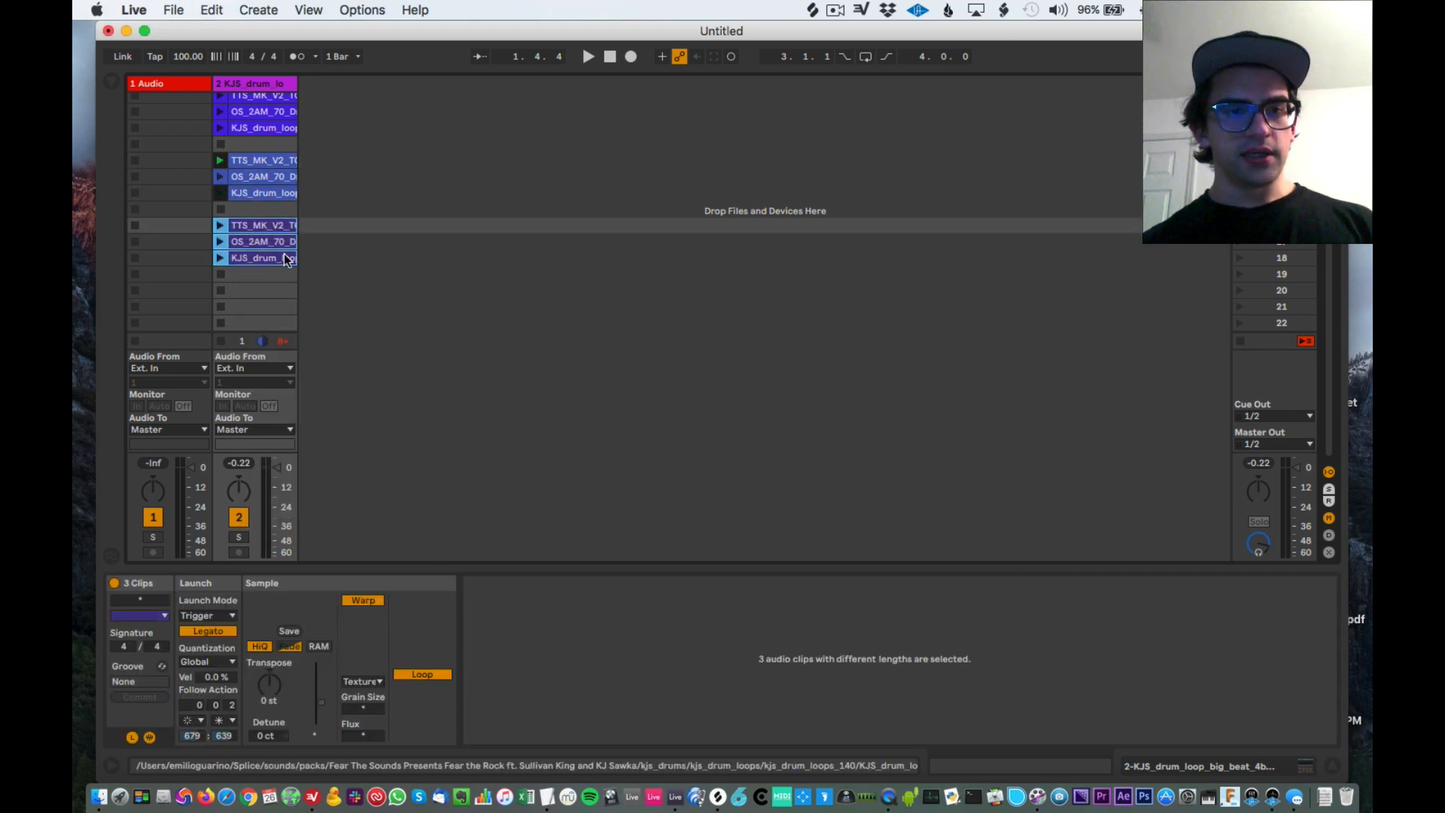
Step: Double the segment BPM of each dark purple clip twice, to 248.00 for TTS_MK_V2, 200.00 for OS_2AM and 139.86 for KJS_drum_loop
{"action": "left_click", "coordinate": [256, 225]}
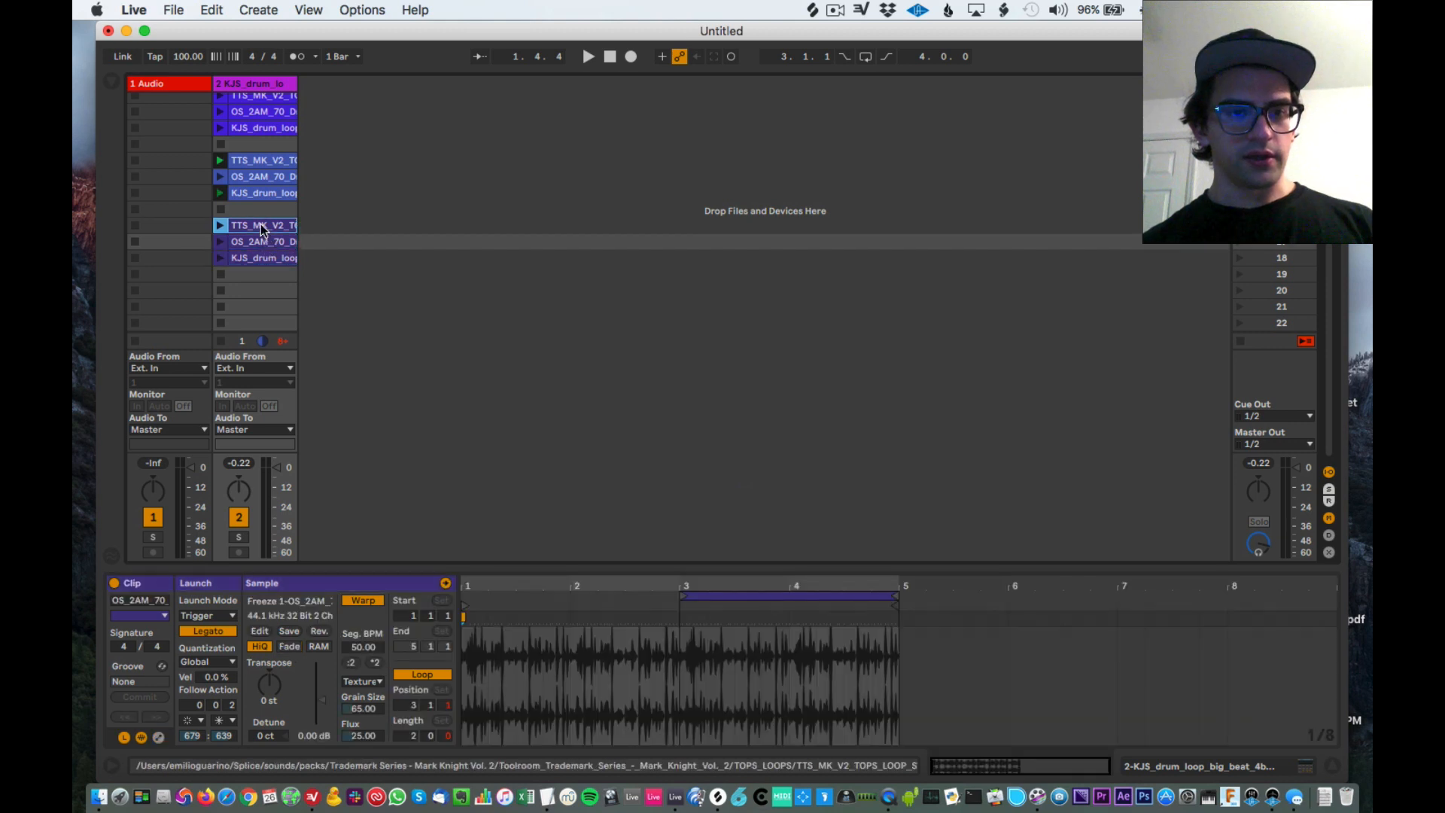
{"action": "left_click", "coordinate": [376, 663]}
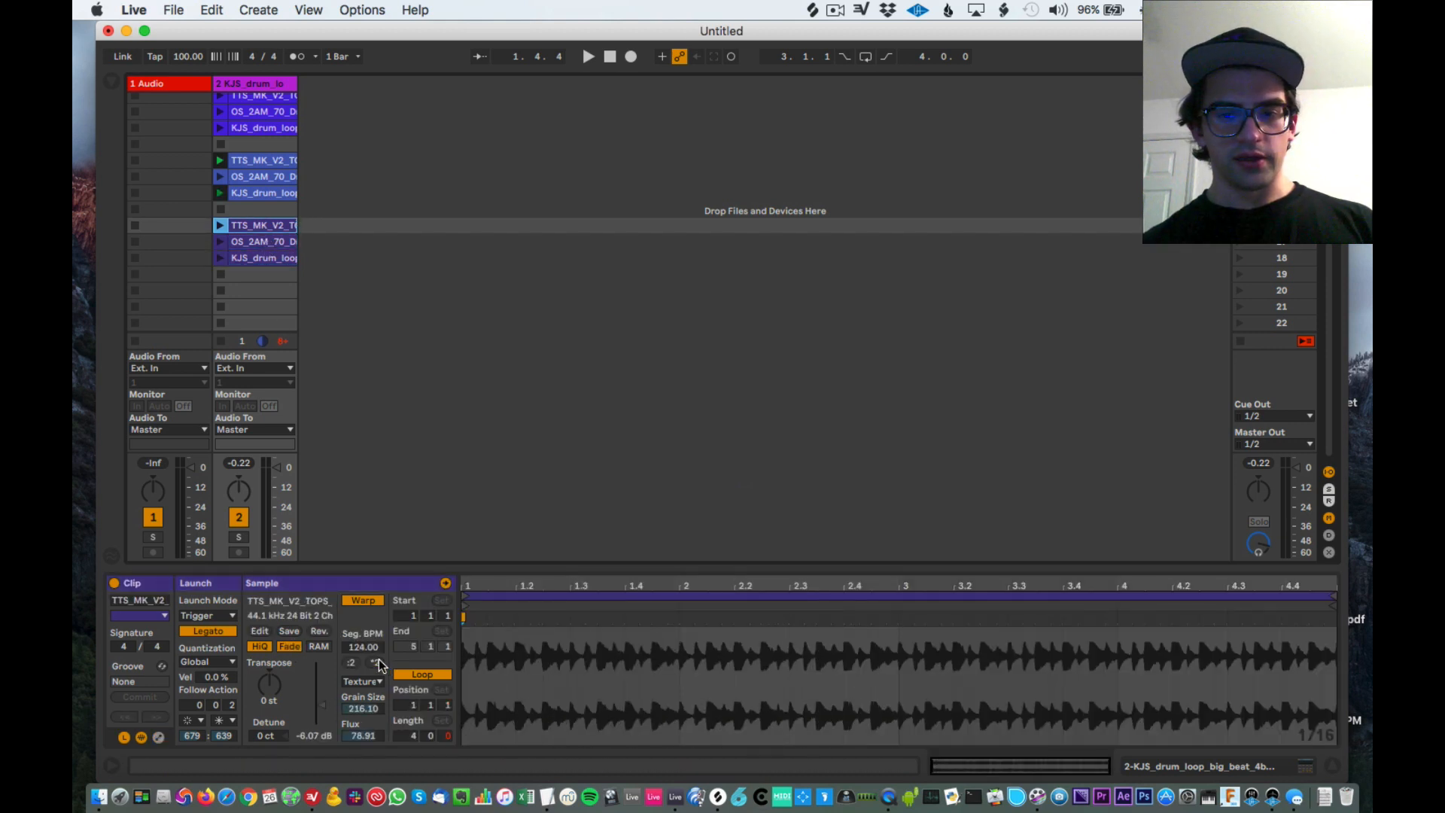
{"action": "left_click", "coordinate": [375, 663]}
{"action": "left_click", "coordinate": [255, 244]}
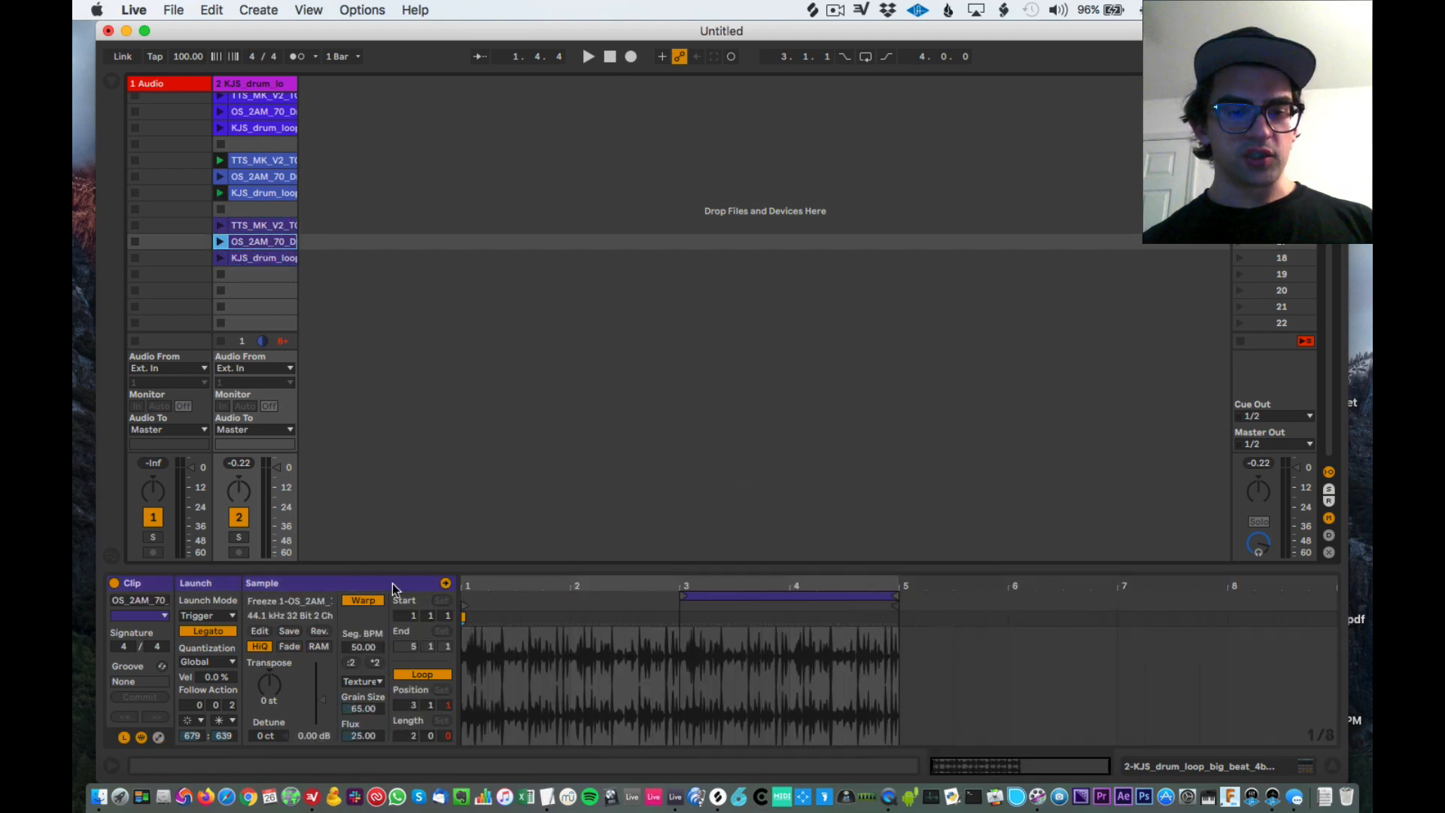
{"action": "left_click", "coordinate": [376, 663]}
{"action": "left_click", "coordinate": [376, 663]}
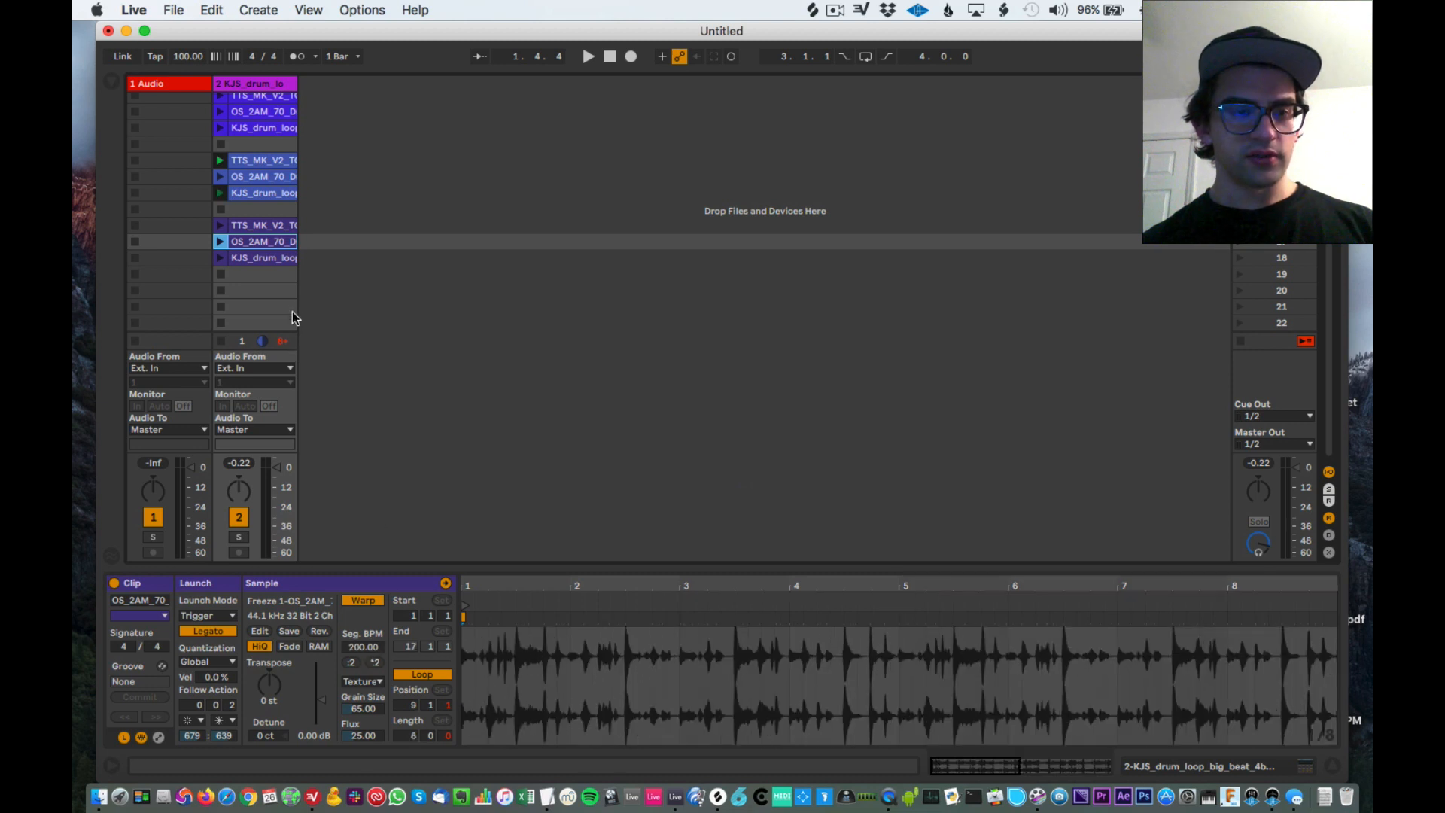
{"action": "left_click", "coordinate": [267, 258]}
{"action": "left_click", "coordinate": [376, 663]}
{"action": "left_click", "coordinate": [376, 663]}
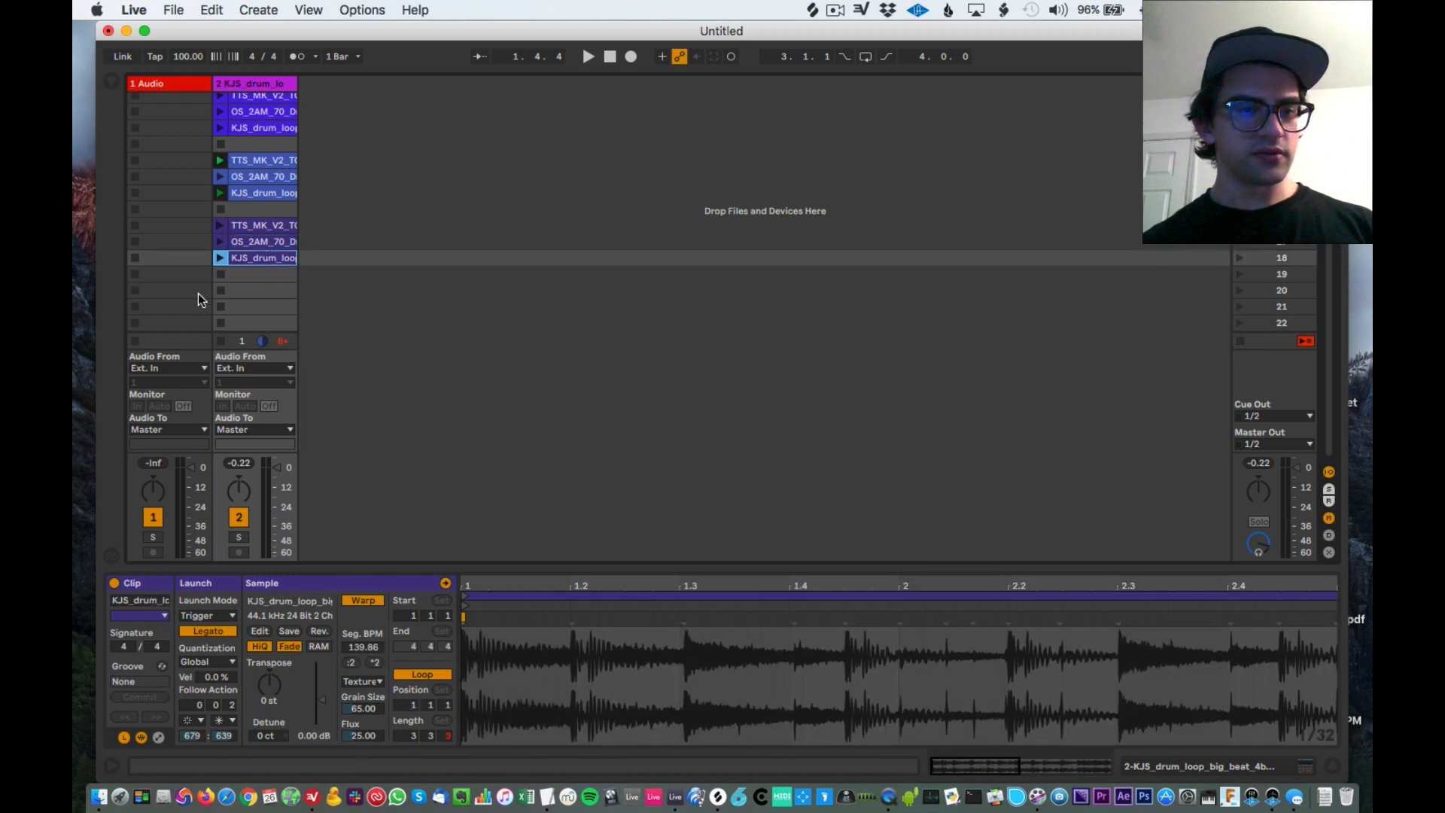
Step: Play the dark purple group starting from its TTS_MK_V2 clip
{"action": "left_click", "coordinate": [247, 226]}
{"action": "left_click", "coordinate": [222, 225]}
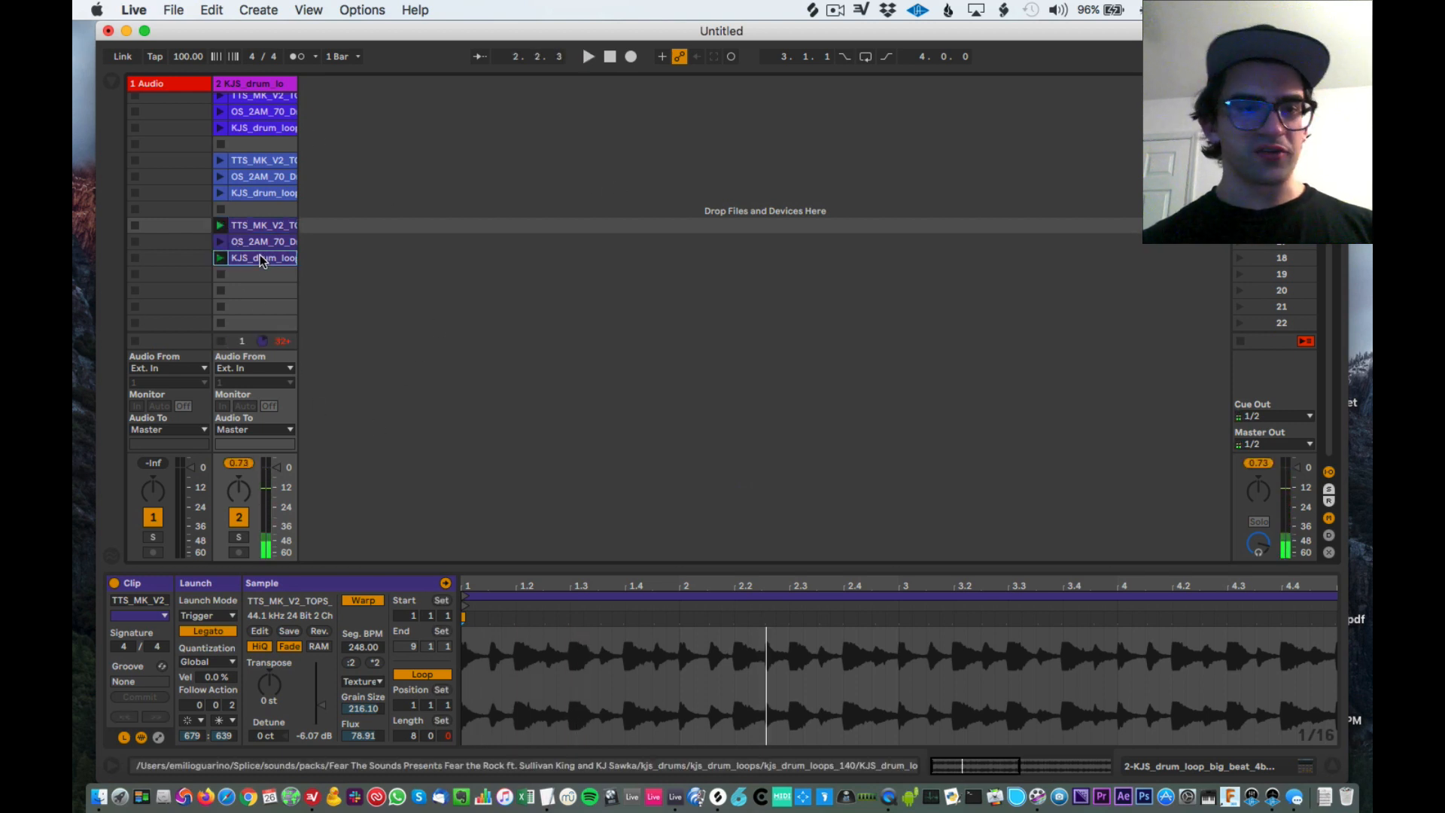
{"action": "left_click", "coordinate": [220, 225]}
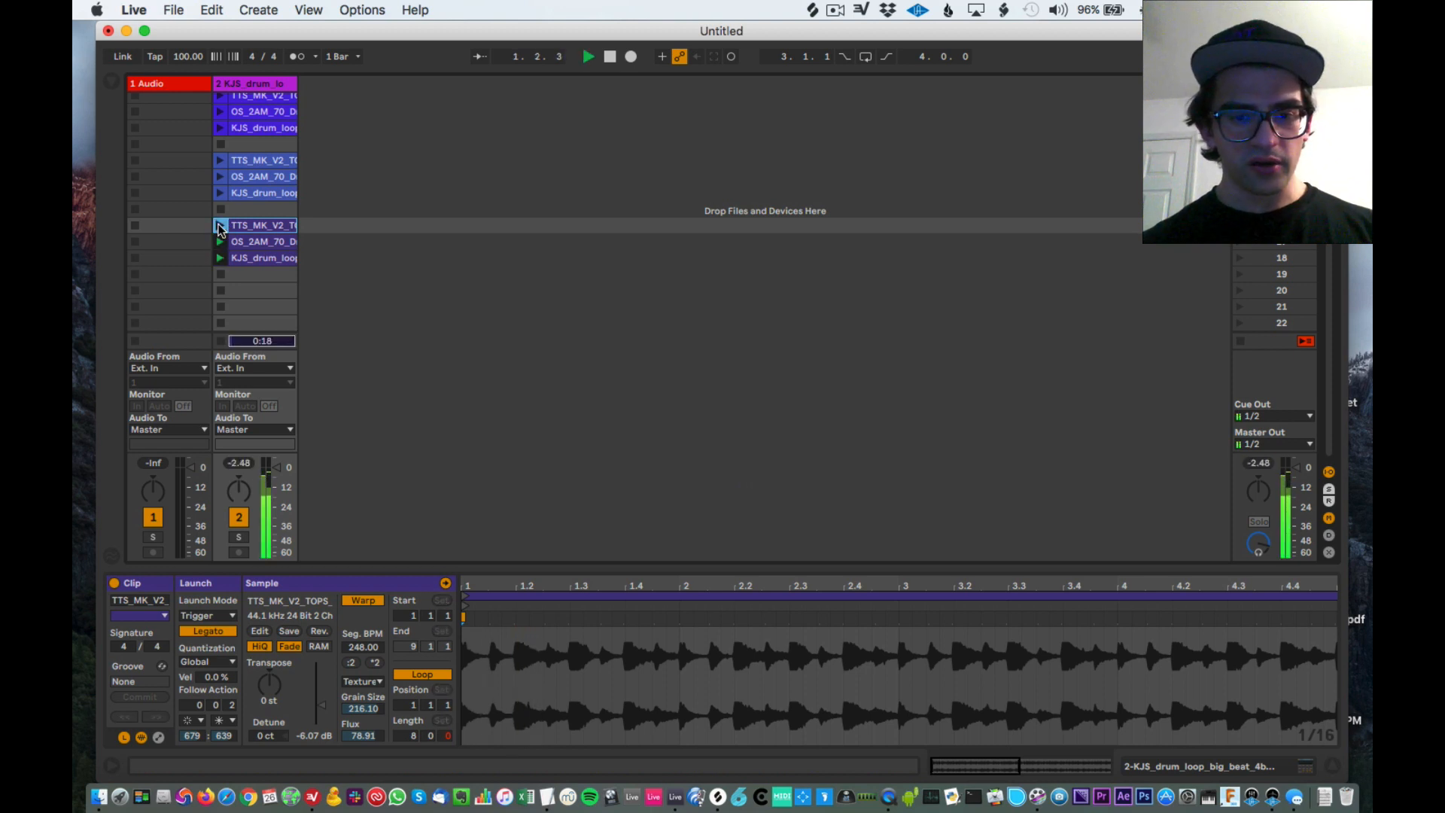
Step: Try the Re-Pitch warp mode on the three dark purple clips
{"action": "left_click", "coordinate": [253, 259], "text": "shift"}
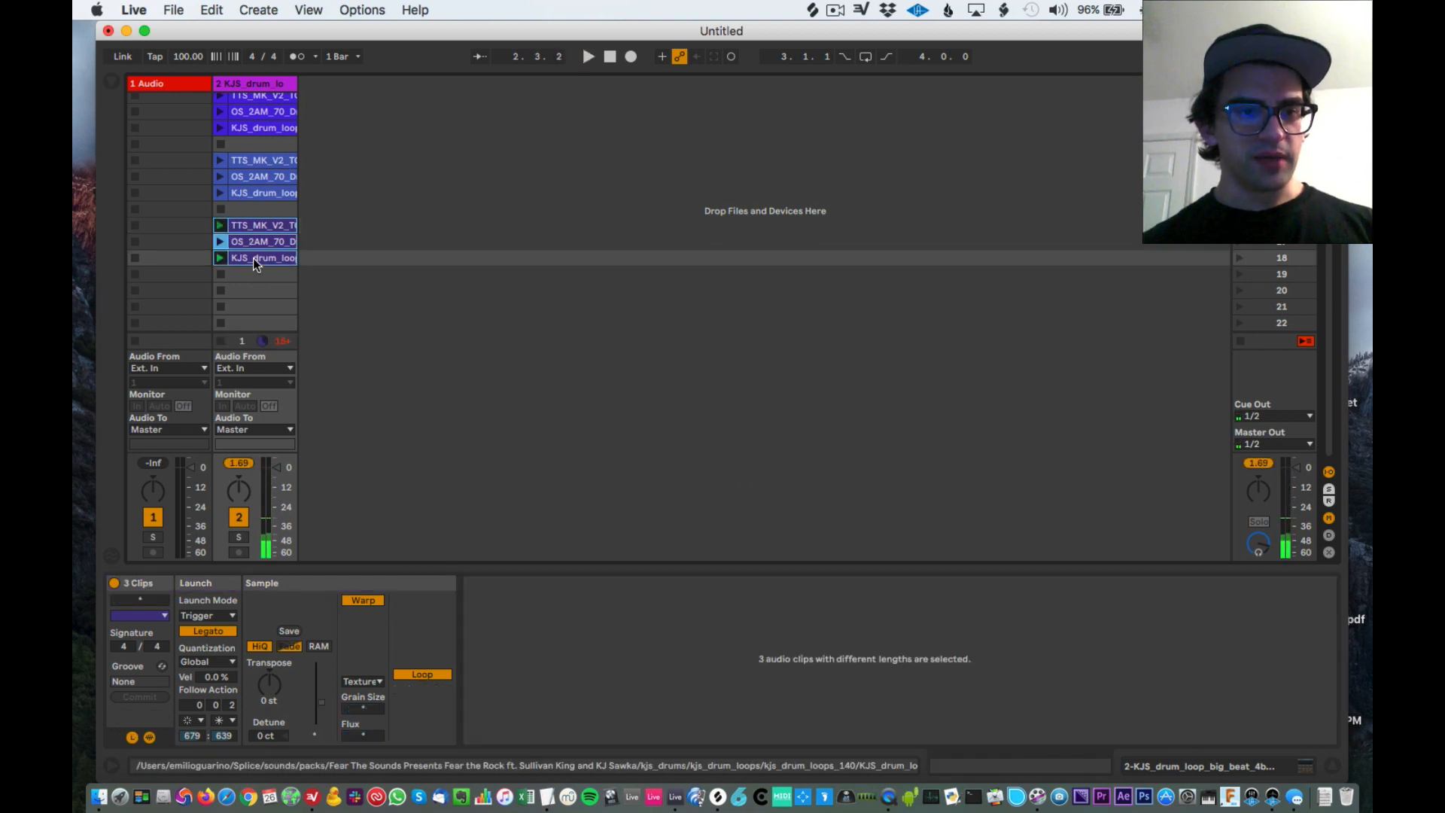
{"action": "left_click", "coordinate": [362, 681]}
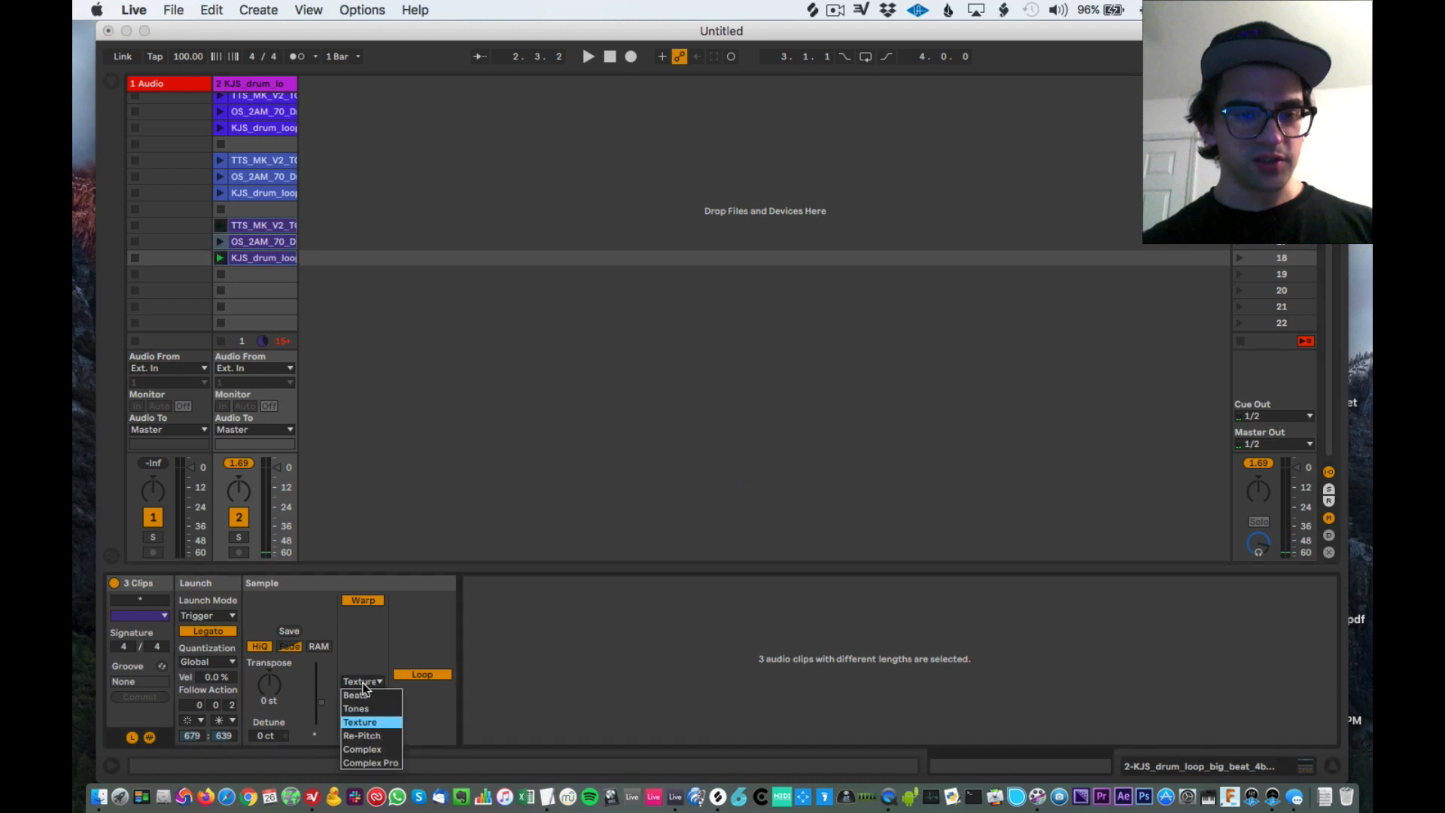
{"action": "left_click", "coordinate": [391, 736]}
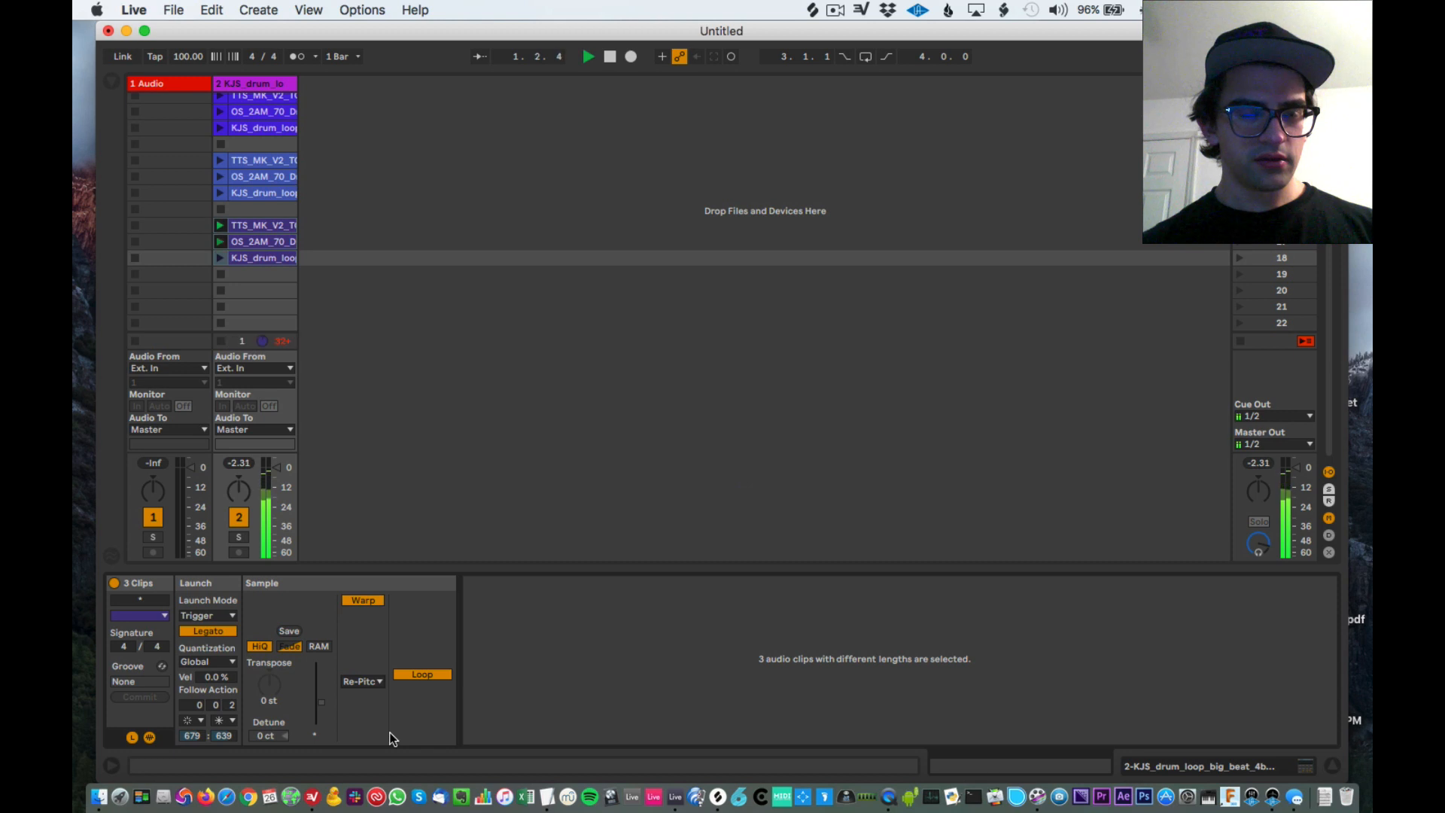
Step: Play the muted-blue and violet-blue groups from their TTS_MK_V2 clips for comparison
{"action": "left_click", "coordinate": [221, 161]}
{"action": "scroll", "coordinate": [221, 161], "scroll_direction": "up", "scroll_amount": 3}
{"action": "left_click", "coordinate": [222, 151]}
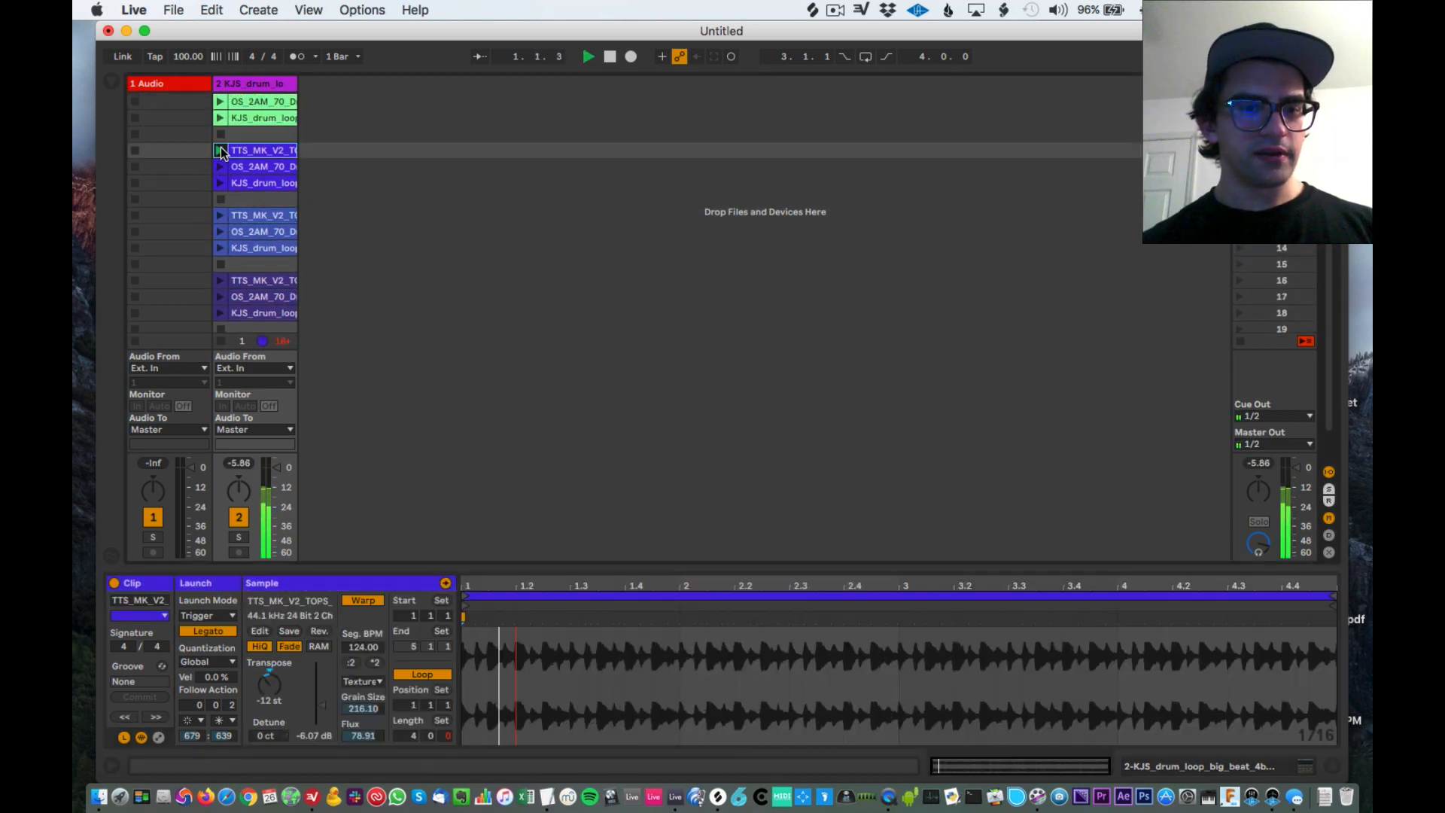
Step: Set the three dark purple clips' warp mode back to Texture and start playback
{"action": "scroll", "coordinate": [221, 151], "scroll_direction": "down", "scroll_amount": 3}
{"action": "left_click", "coordinate": [240, 229]}
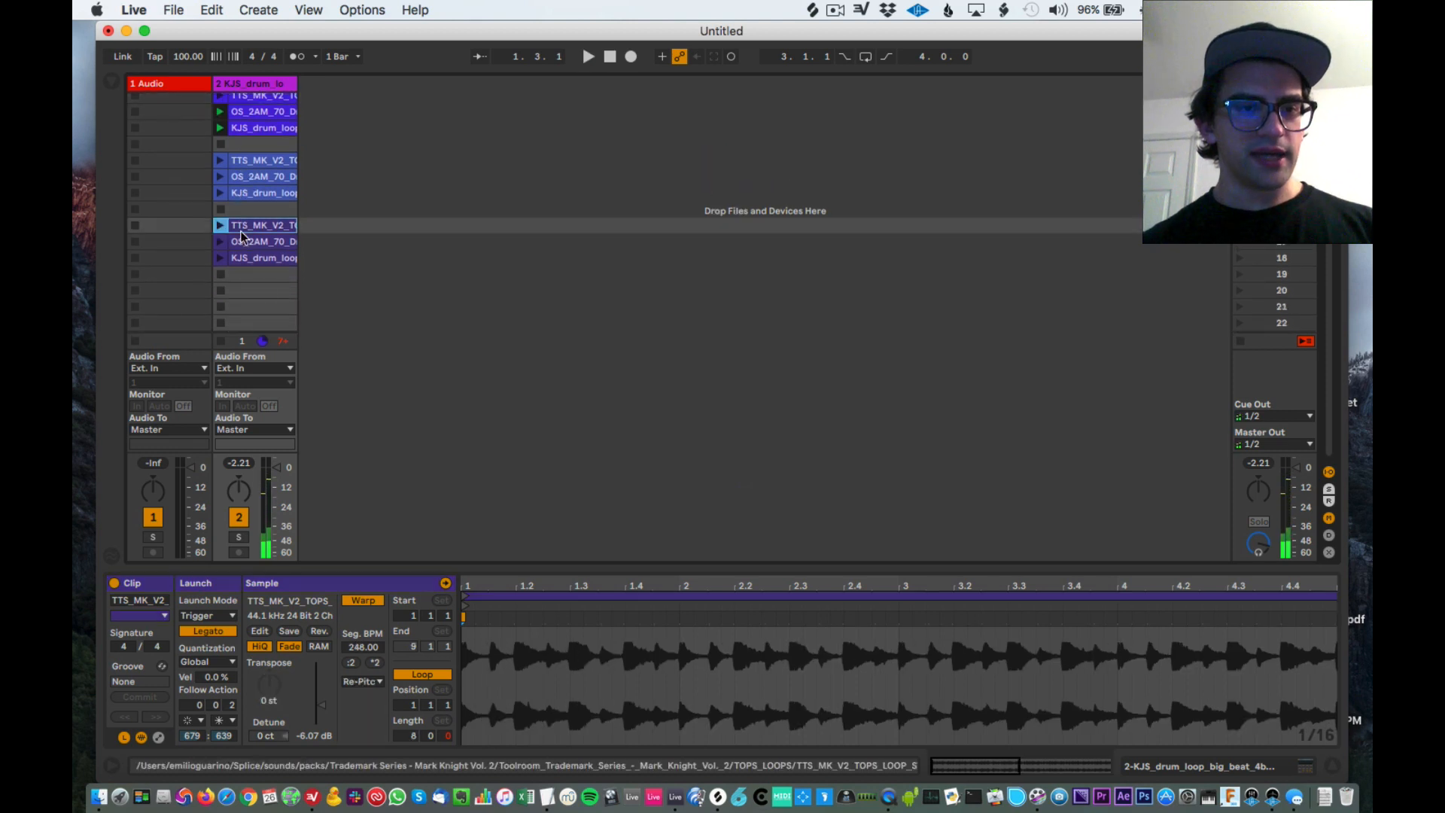
{"action": "left_click", "coordinate": [251, 261], "text": "shift"}
{"action": "left_click", "coordinate": [374, 683]}
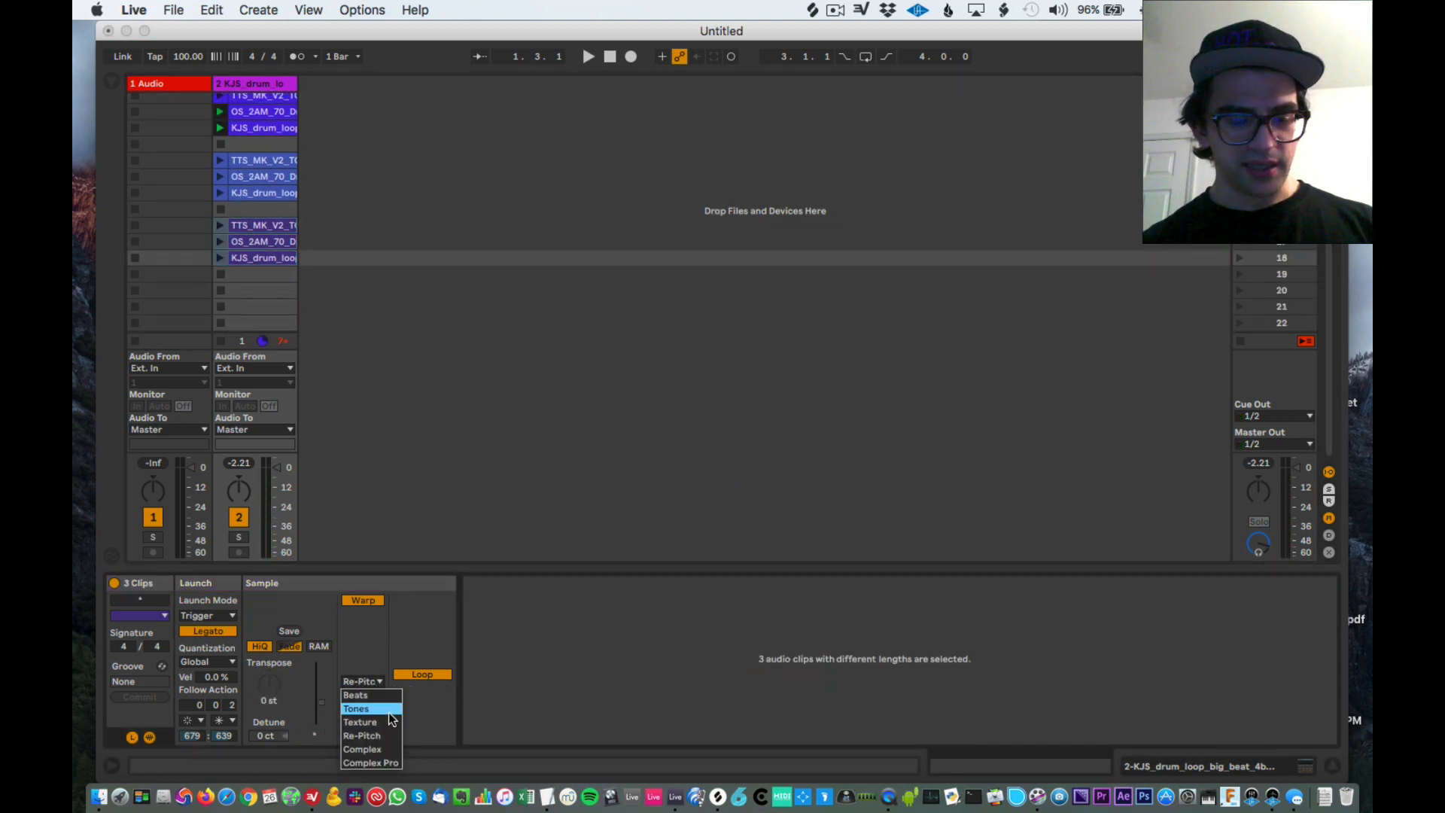
{"action": "left_click", "coordinate": [386, 716]}
{"action": "key", "text": "space"}
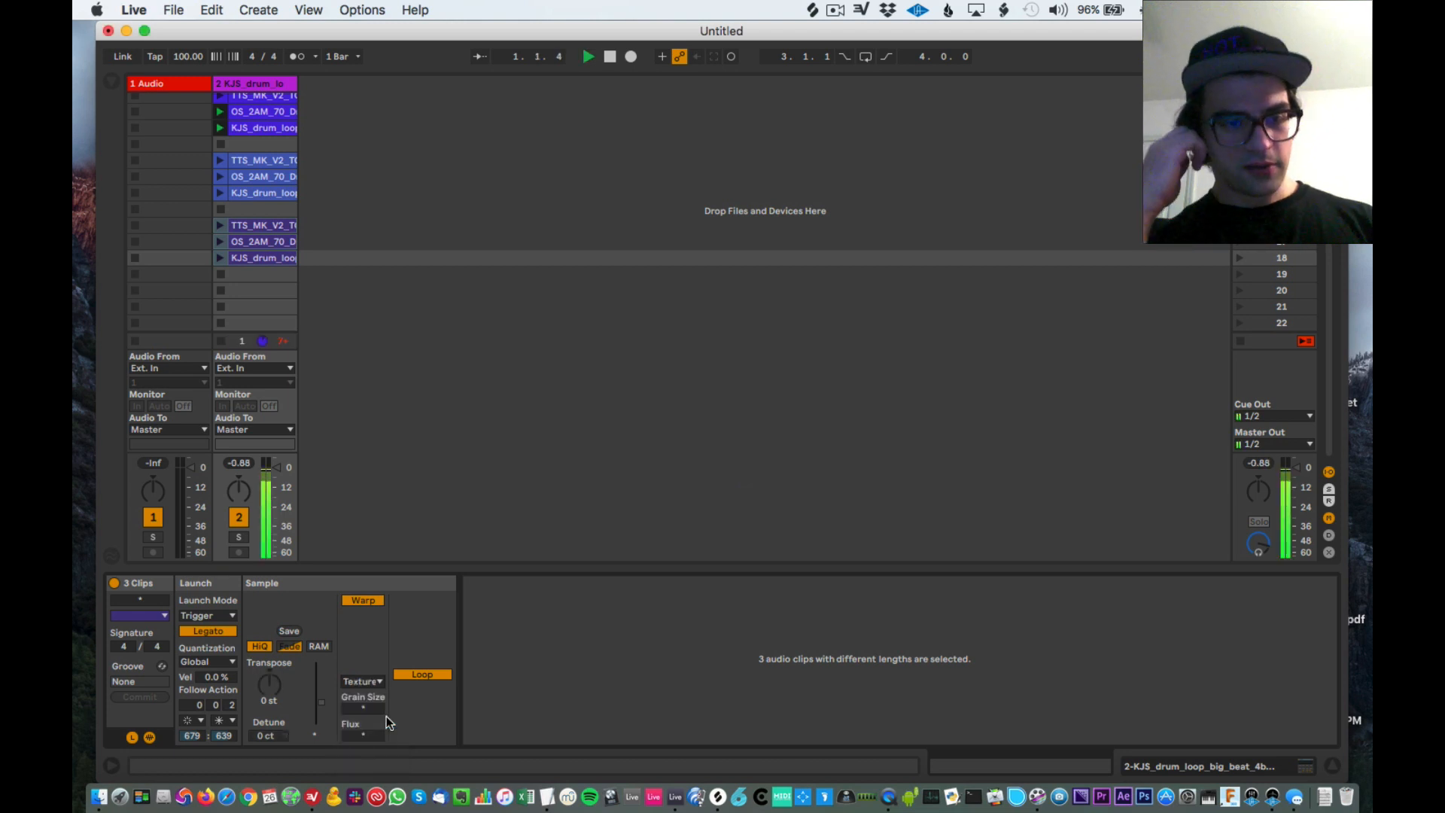
Step: Set the three dark purple clips' grain size to 36.66 and flux to 94.53
{"action": "left_click", "coordinate": [355, 706]}
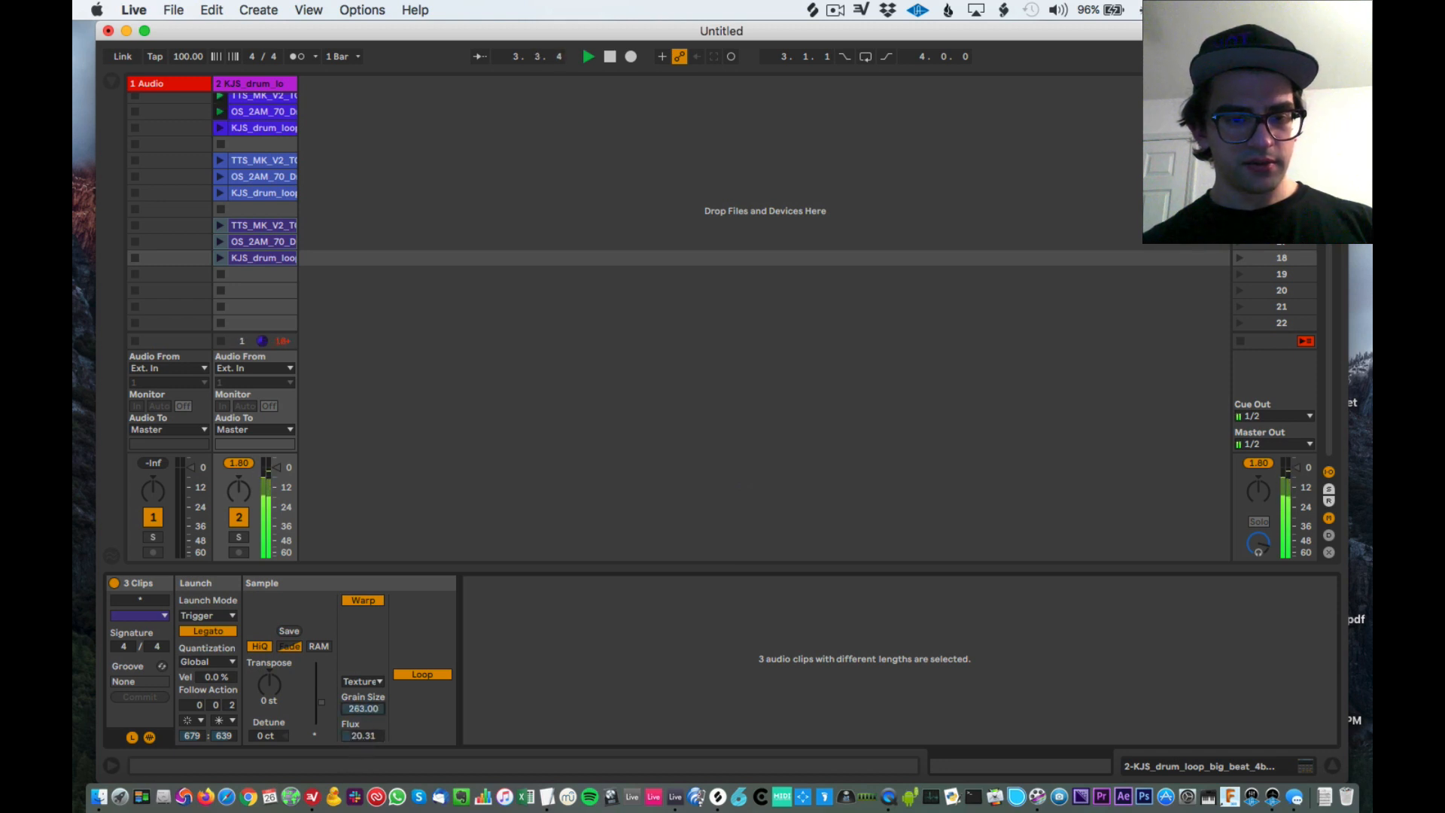
{"action": "left_click_drag", "start_coordinate": [363, 708], "coordinate": [363, 652]}
{"action": "mouse_move", "coordinate": [362, 735]}
{"action": "left_mouse_down"}
{"action": "mouse_move", "coordinate": [362, 749]}
{"action": "mouse_move", "coordinate": [362, 722]}
{"action": "mouse_move", "coordinate": [360, 754]}
{"action": "left_mouse_up"}
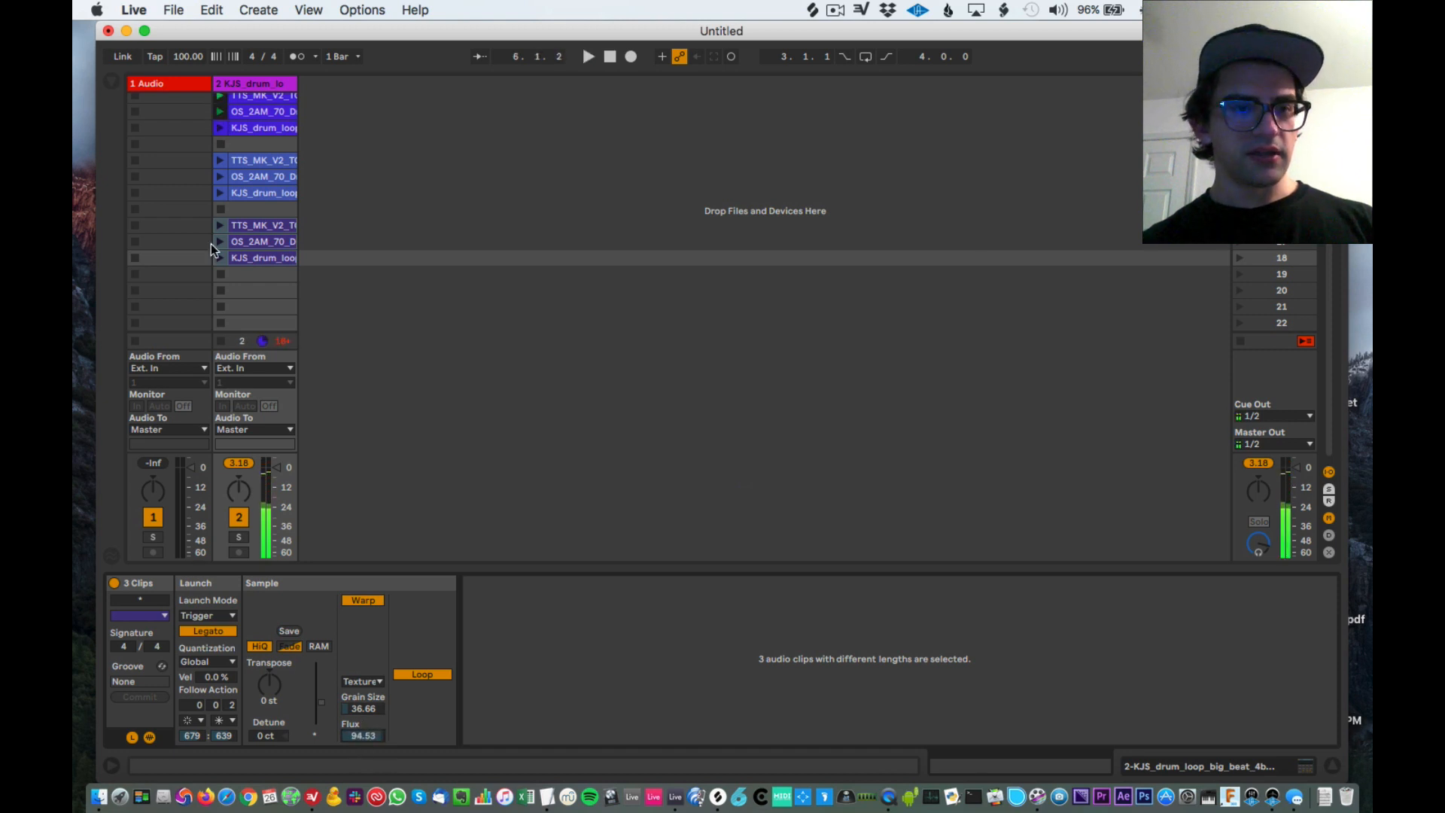
Step: Duplicate the three dark purple clips into scenes 20 to 22
{"action": "left_click", "coordinate": [256, 258]}
{"action": "left_click", "coordinate": [251, 226], "text": "shift"}
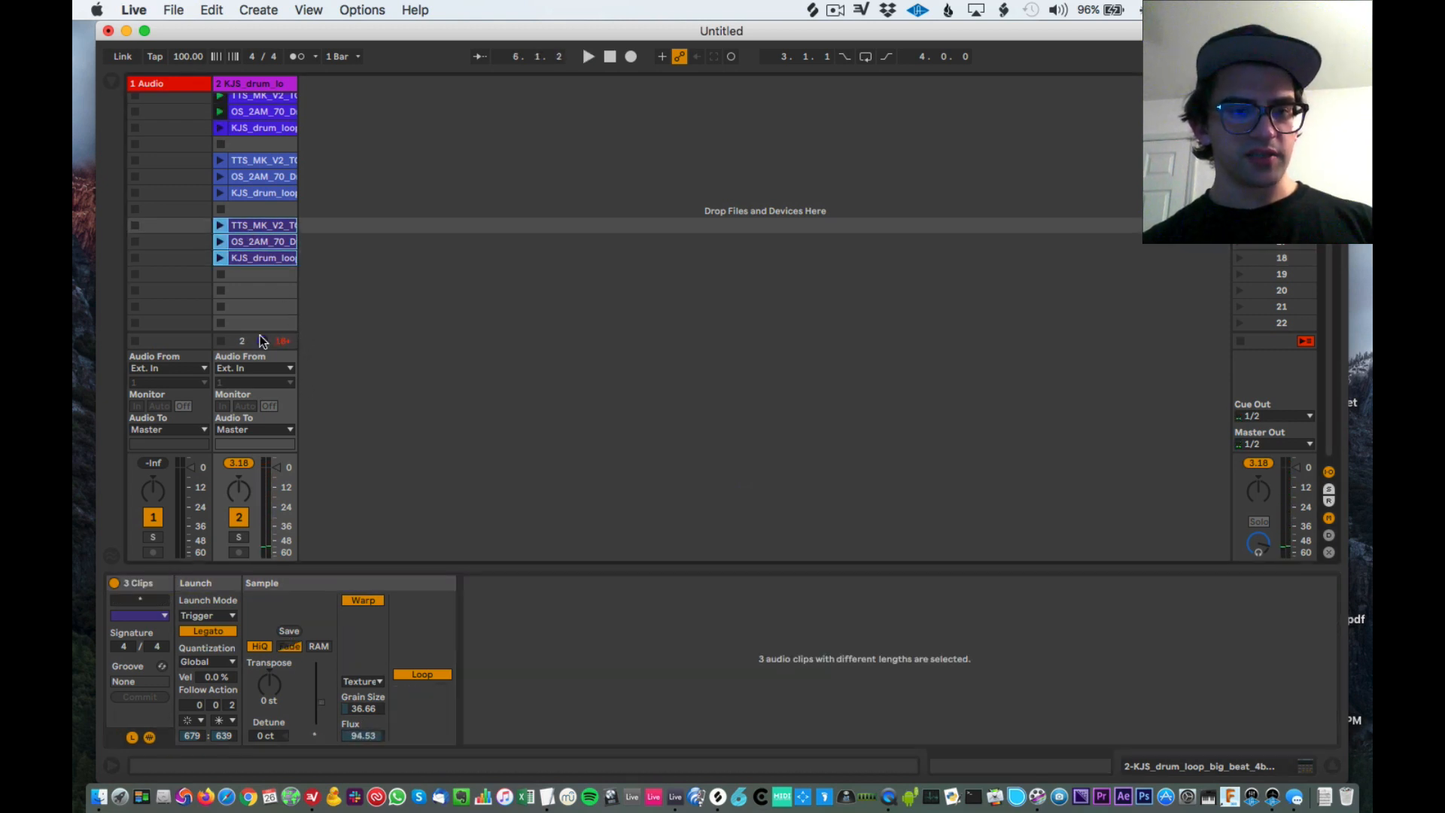
{"action": "left_click", "coordinate": [256, 292]}
{"action": "key", "text": "super+v"}
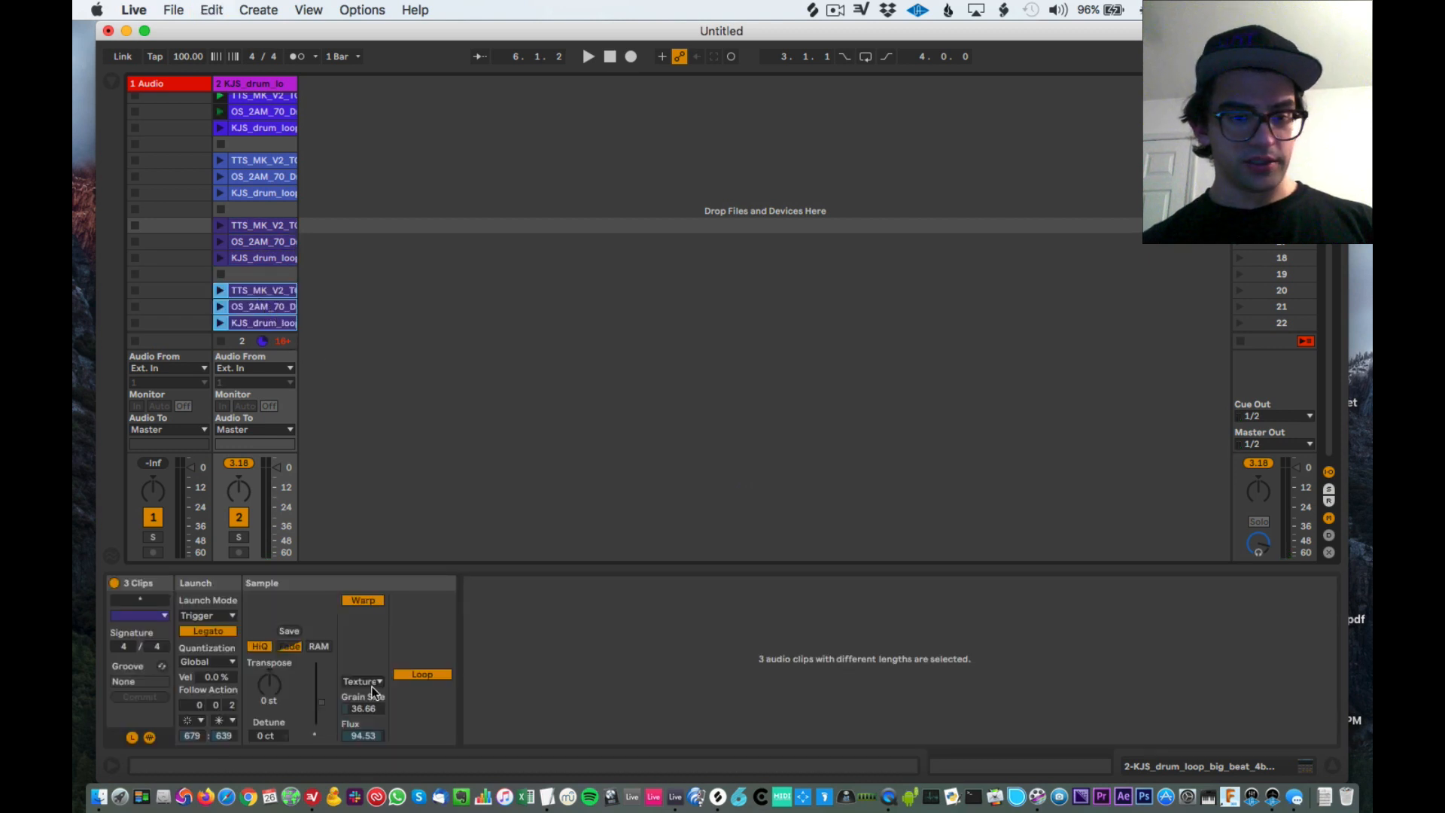
Step: Double the segment BPM of the copied clips to 496.00 for TTS_MK_V2, 400.00 for OS_2AM and 279.71 for KJS_drum_loop, and preview playback
{"action": "left_click", "coordinate": [265, 289]}
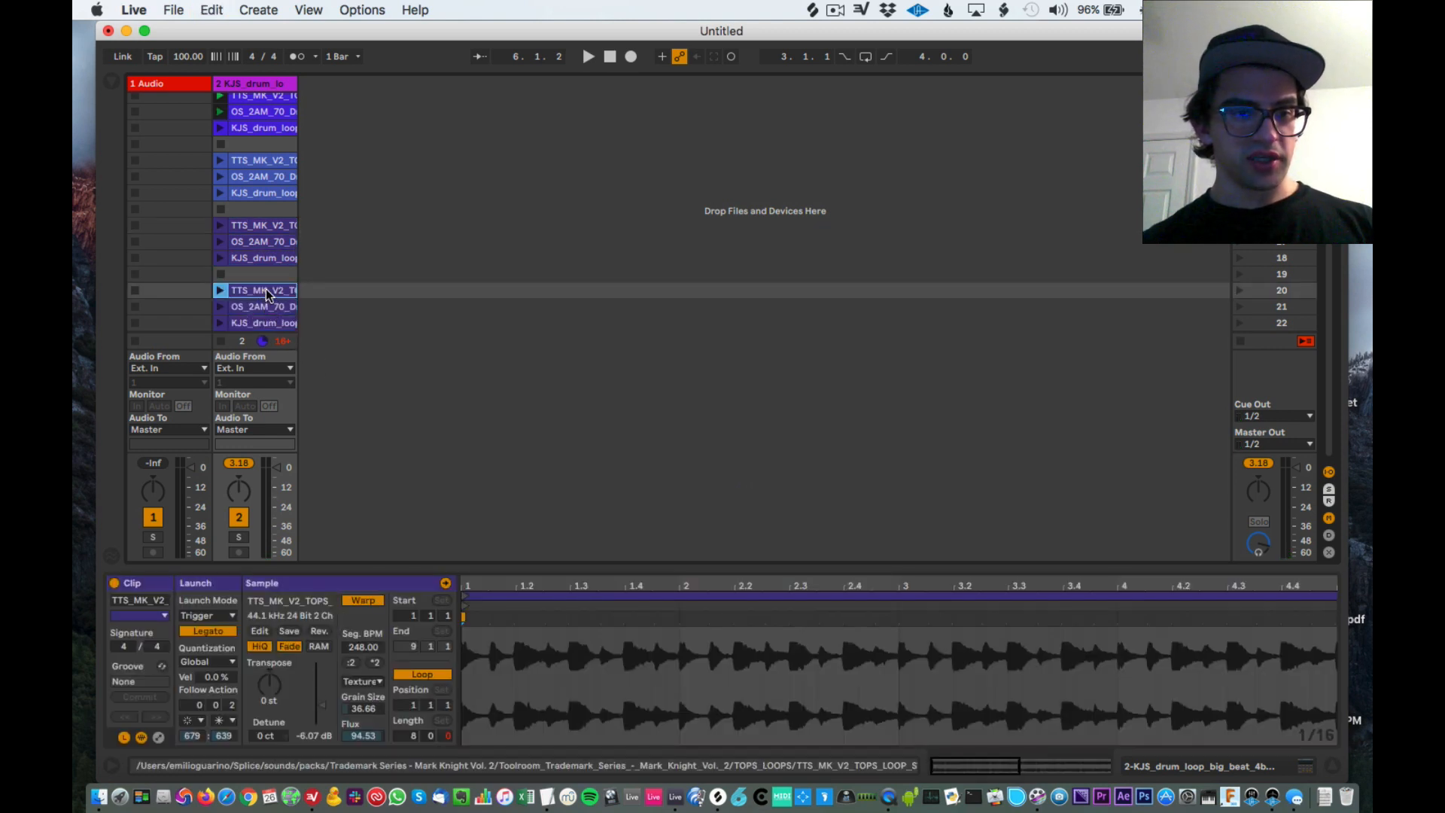
{"action": "left_click", "coordinate": [374, 662]}
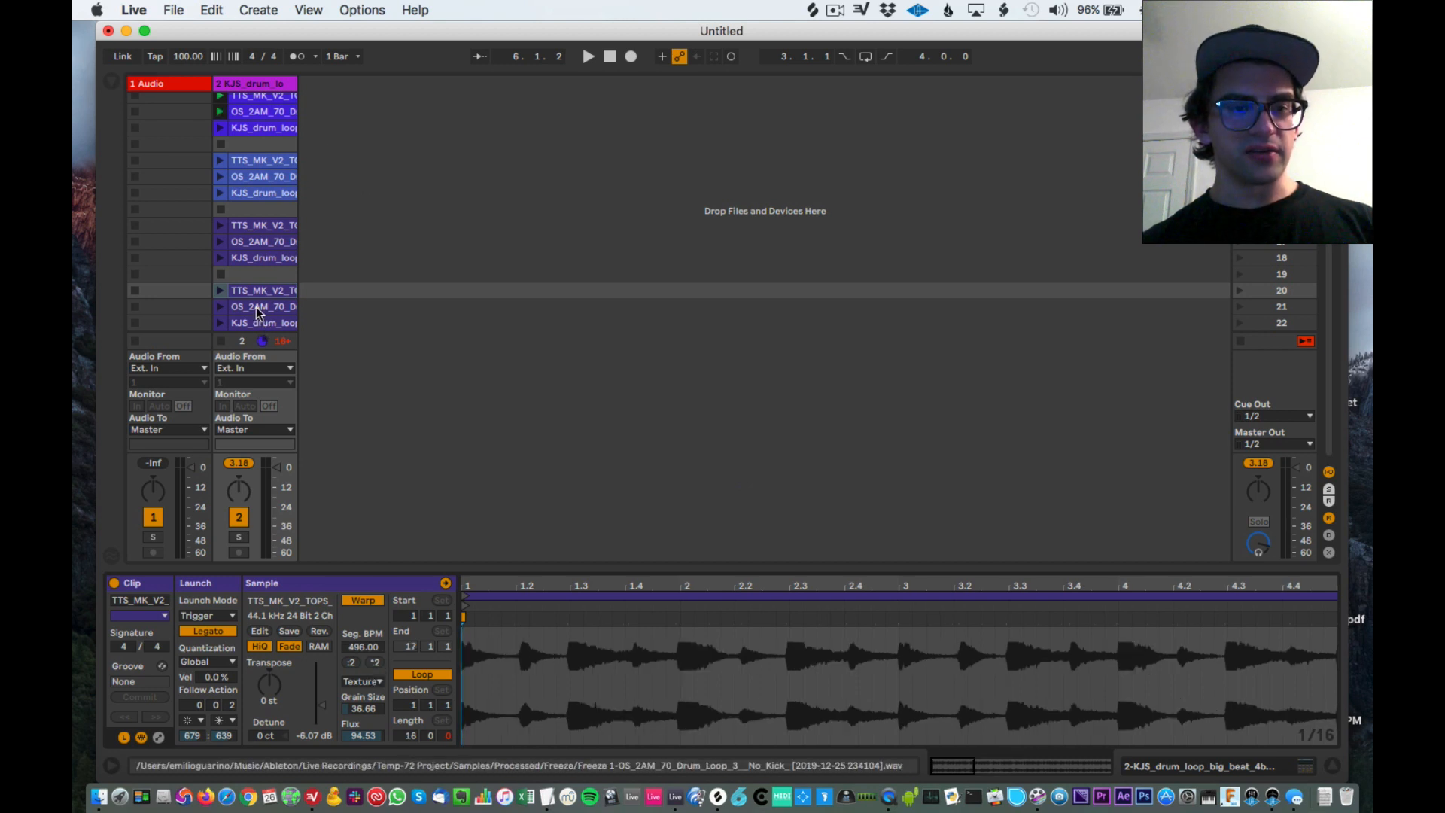
{"action": "left_click", "coordinate": [256, 306]}
{"action": "left_click", "coordinate": [374, 663]}
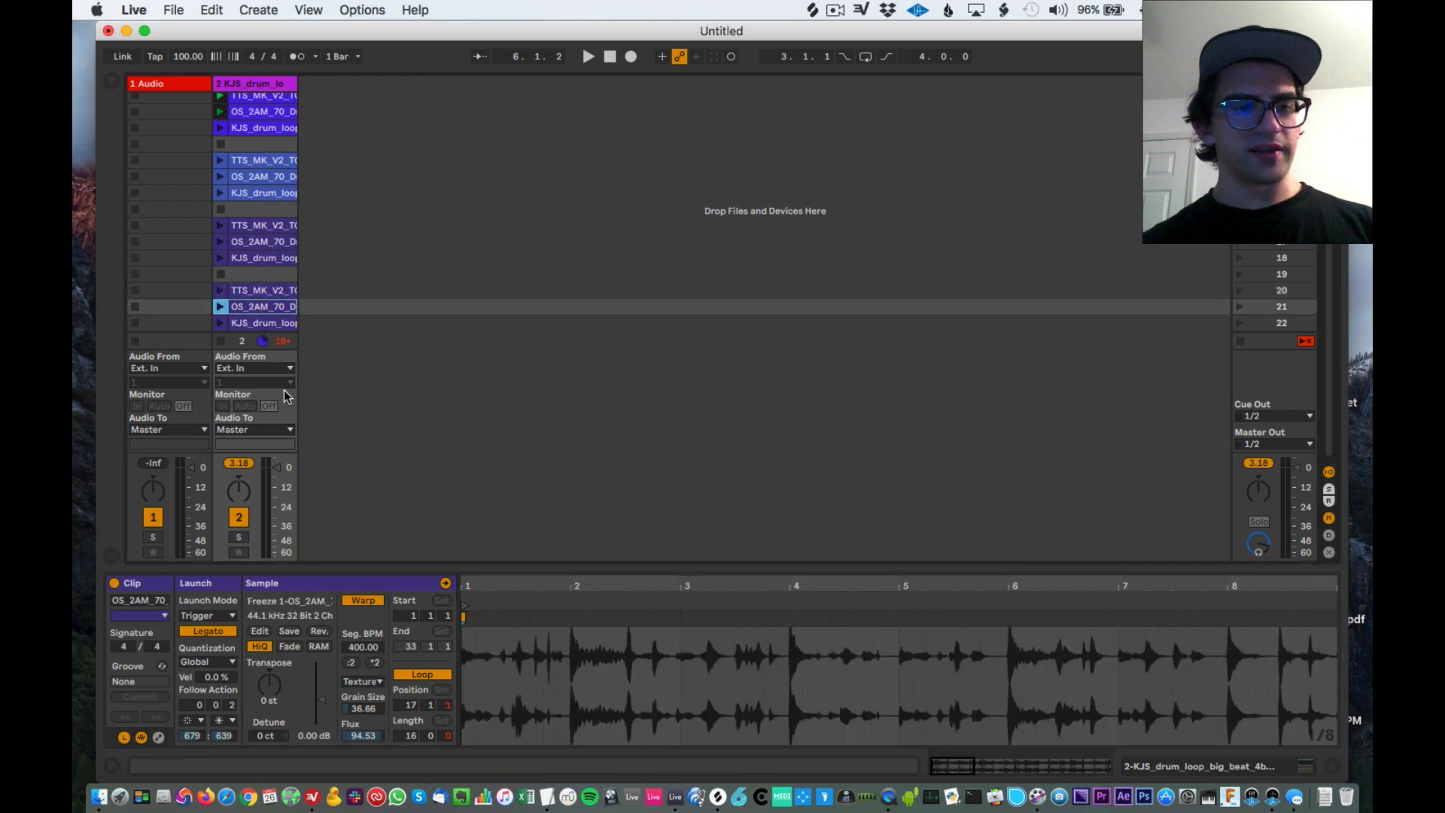
{"action": "left_click", "coordinate": [235, 323]}
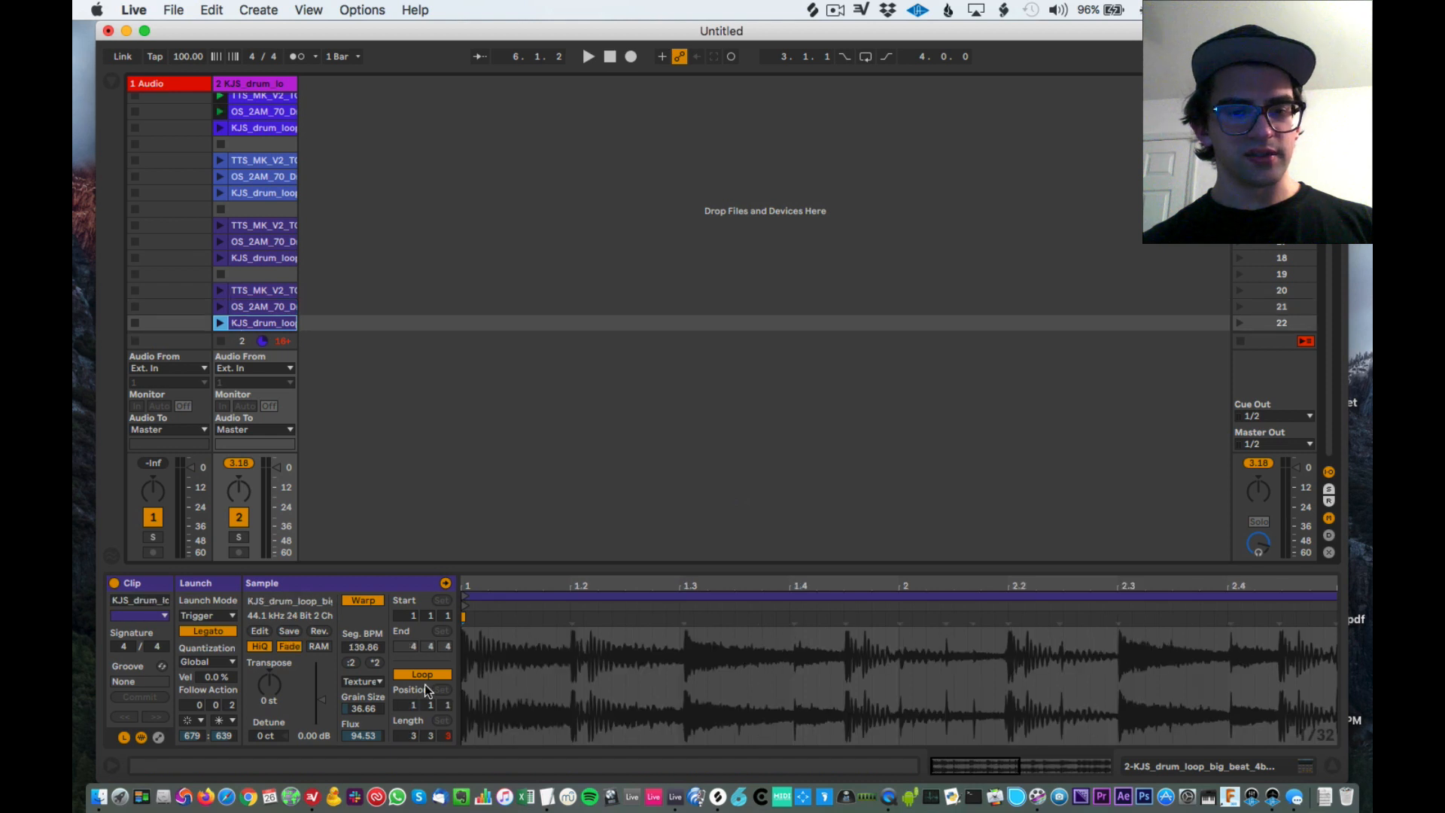
{"action": "left_click", "coordinate": [375, 663]}
{"action": "key", "text": "space"}
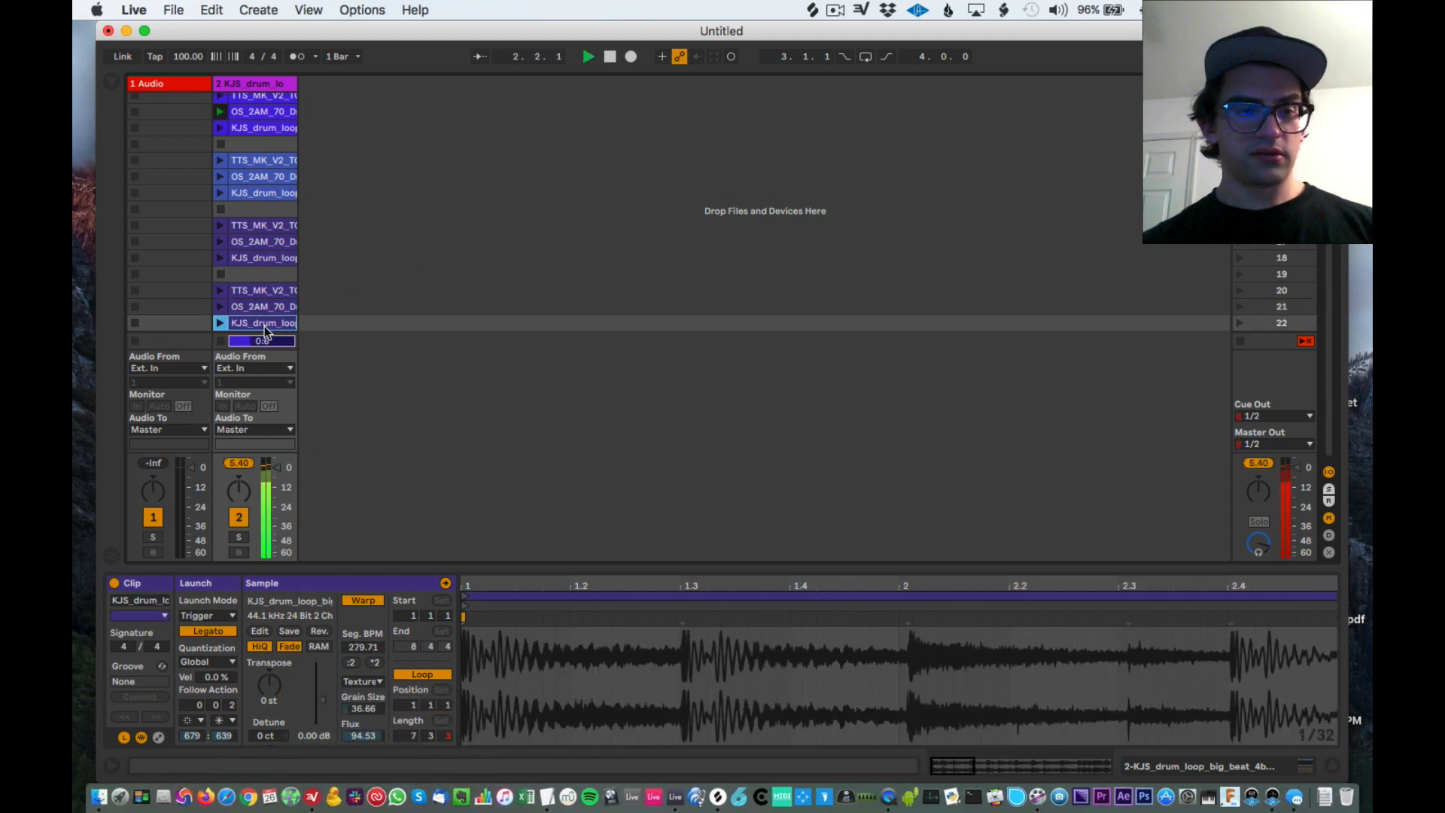
{"action": "key", "text": "space"}
Step: Keep the Texture warp mode on the three copied clips, set their grain size to 34.62 and play them from the TTS_MK_V2 clip
{"action": "left_click", "coordinate": [256, 290], "text": "shift"}
{"action": "left_click", "coordinate": [364, 680]}
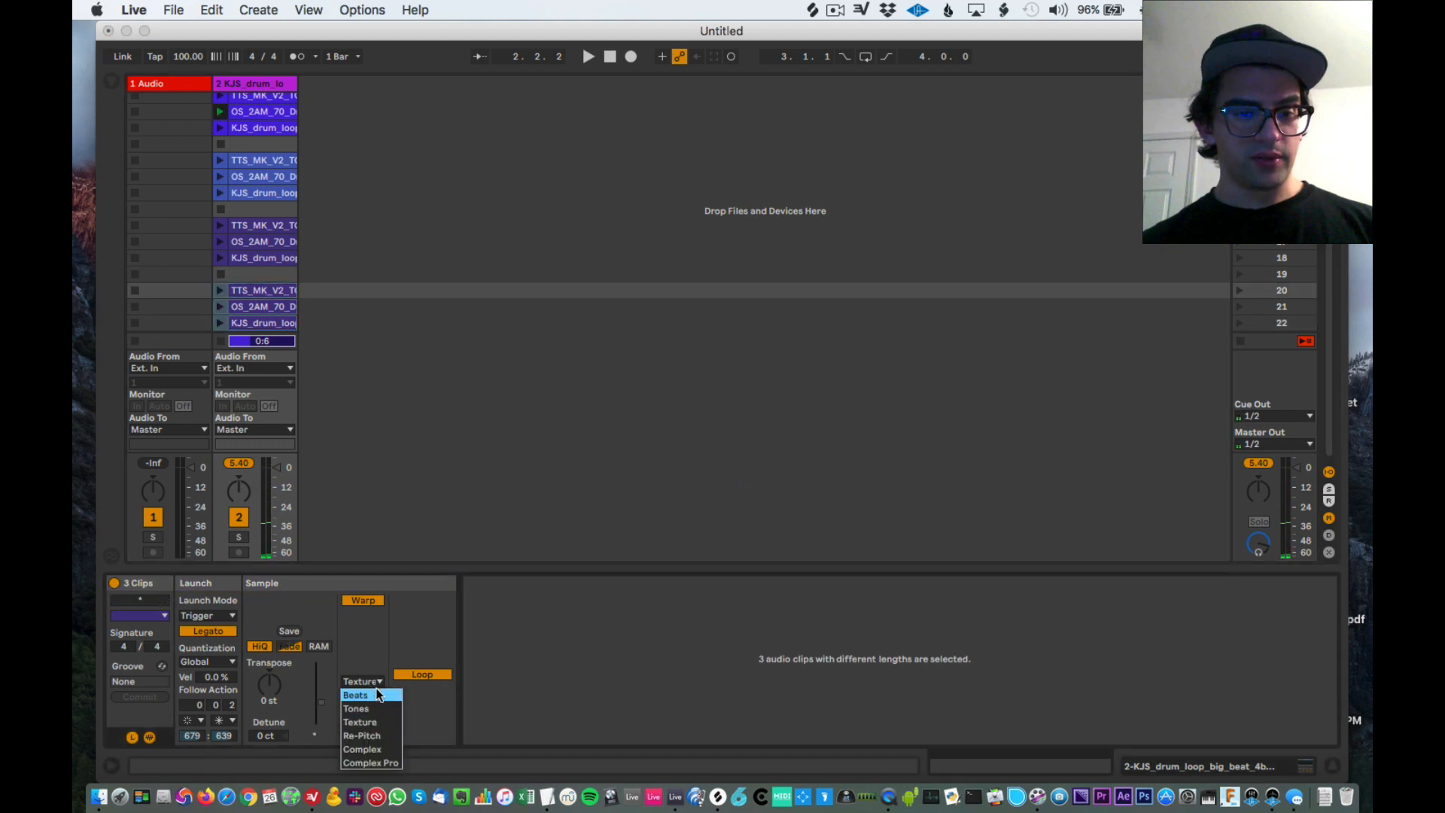
{"action": "left_click", "coordinate": [380, 721]}
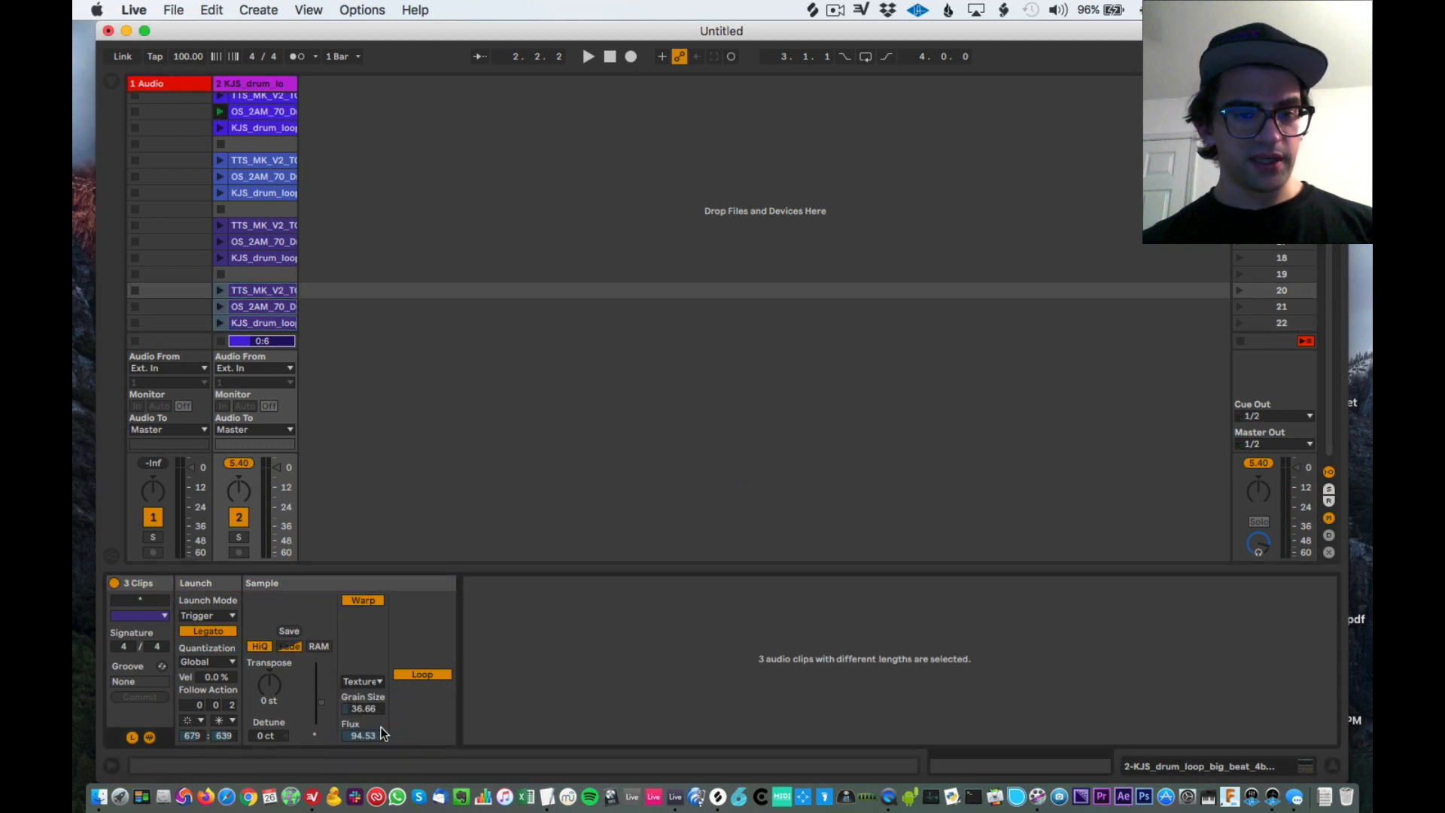
{"action": "key", "text": "space"}
{"action": "left_click_drag", "start_coordinate": [370, 706], "coordinate": [366, 749]}
{"action": "left_click", "coordinate": [220, 291]}
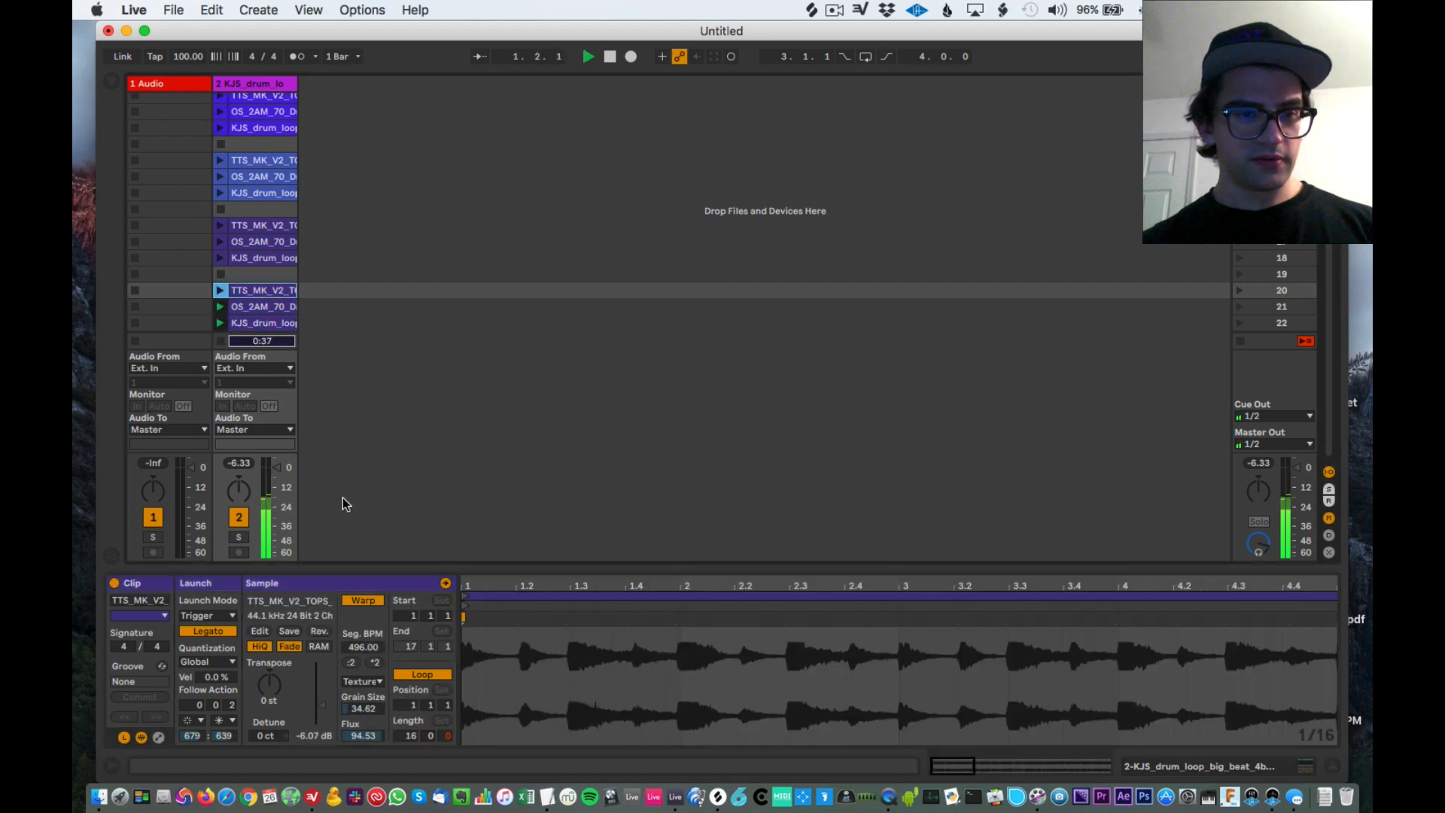
Step: Colour the three clips in scenes 20 to 22 green
{"action": "left_click", "coordinate": [254, 324]}
{"action": "left_click", "coordinate": [255, 292]}
{"action": "left_click", "coordinate": [263, 322], "text": "shift"}
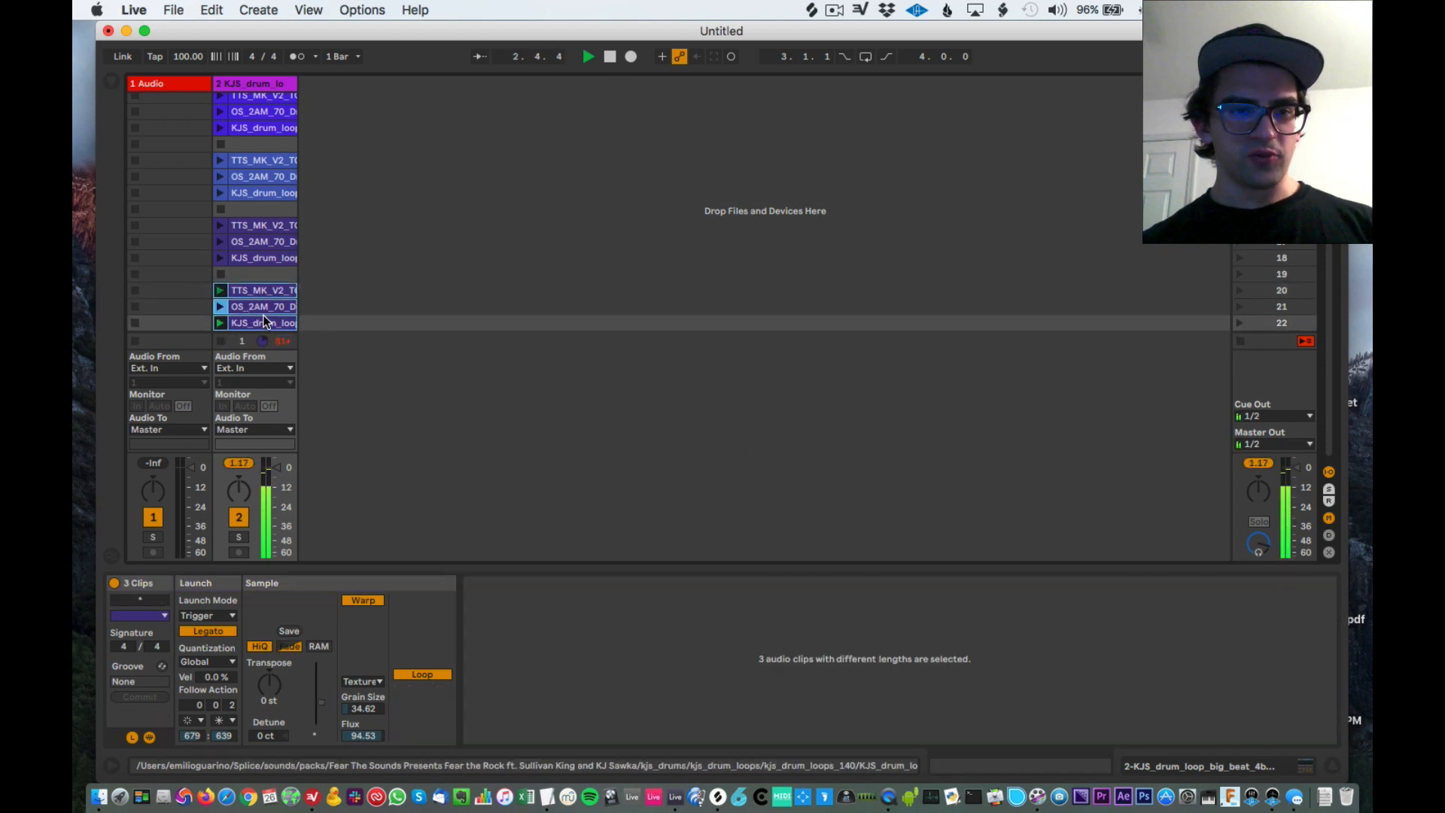
{"action": "right_click", "coordinate": [265, 321]}
{"action": "left_click", "coordinate": [355, 531]}
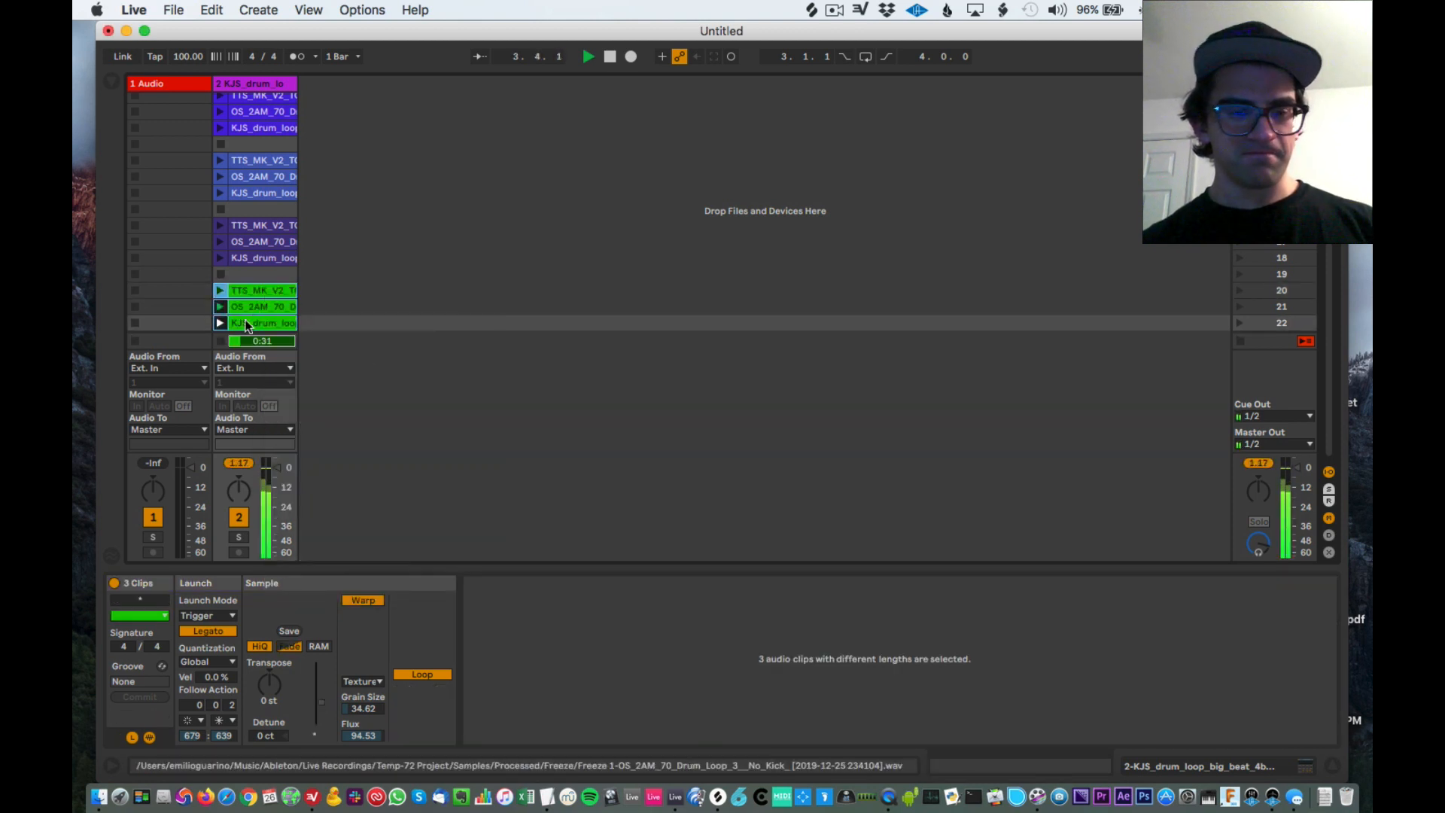
Step: Hide the tracks' input and output routing section and stop playback
{"action": "key", "text": "super+d"}
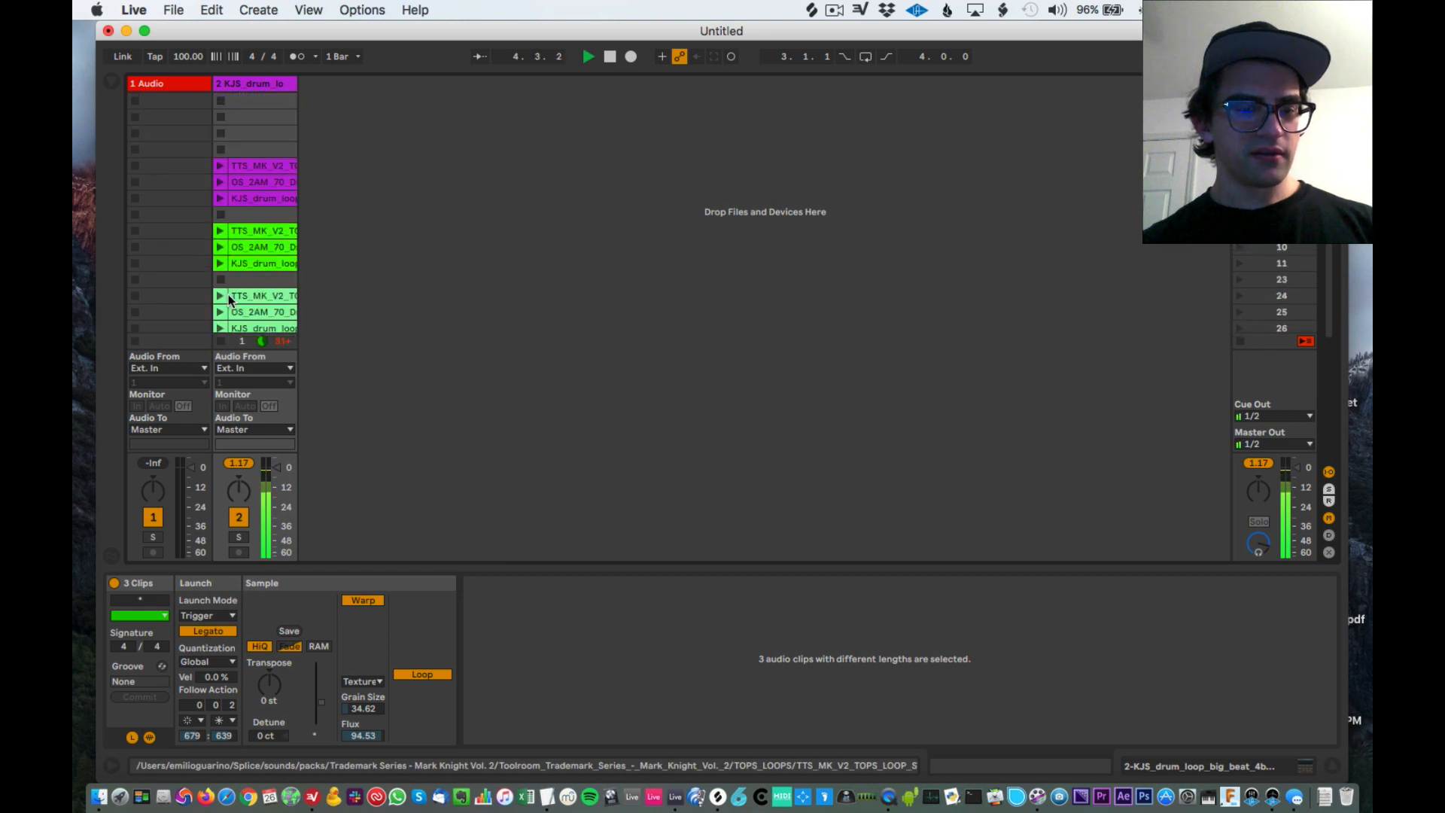
{"action": "key", "text": "super+alt+i"}
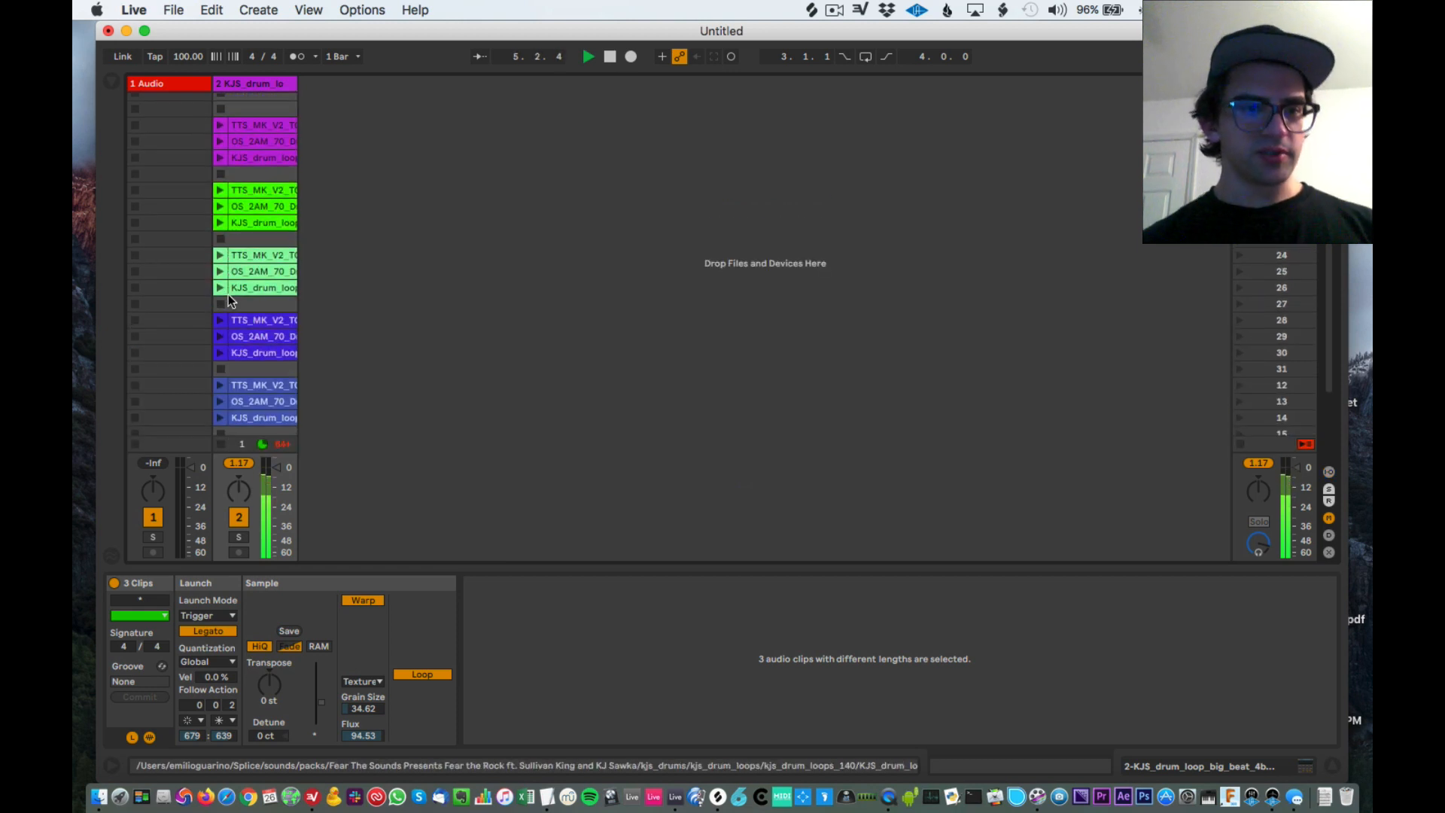
{"action": "key", "text": "space"}
{"action": "scroll", "coordinate": [277, 350], "scroll_direction": "down", "scroll_amount": 5}
{"action": "scroll", "coordinate": [263, 388], "scroll_direction": "up", "scroll_amount": 7}
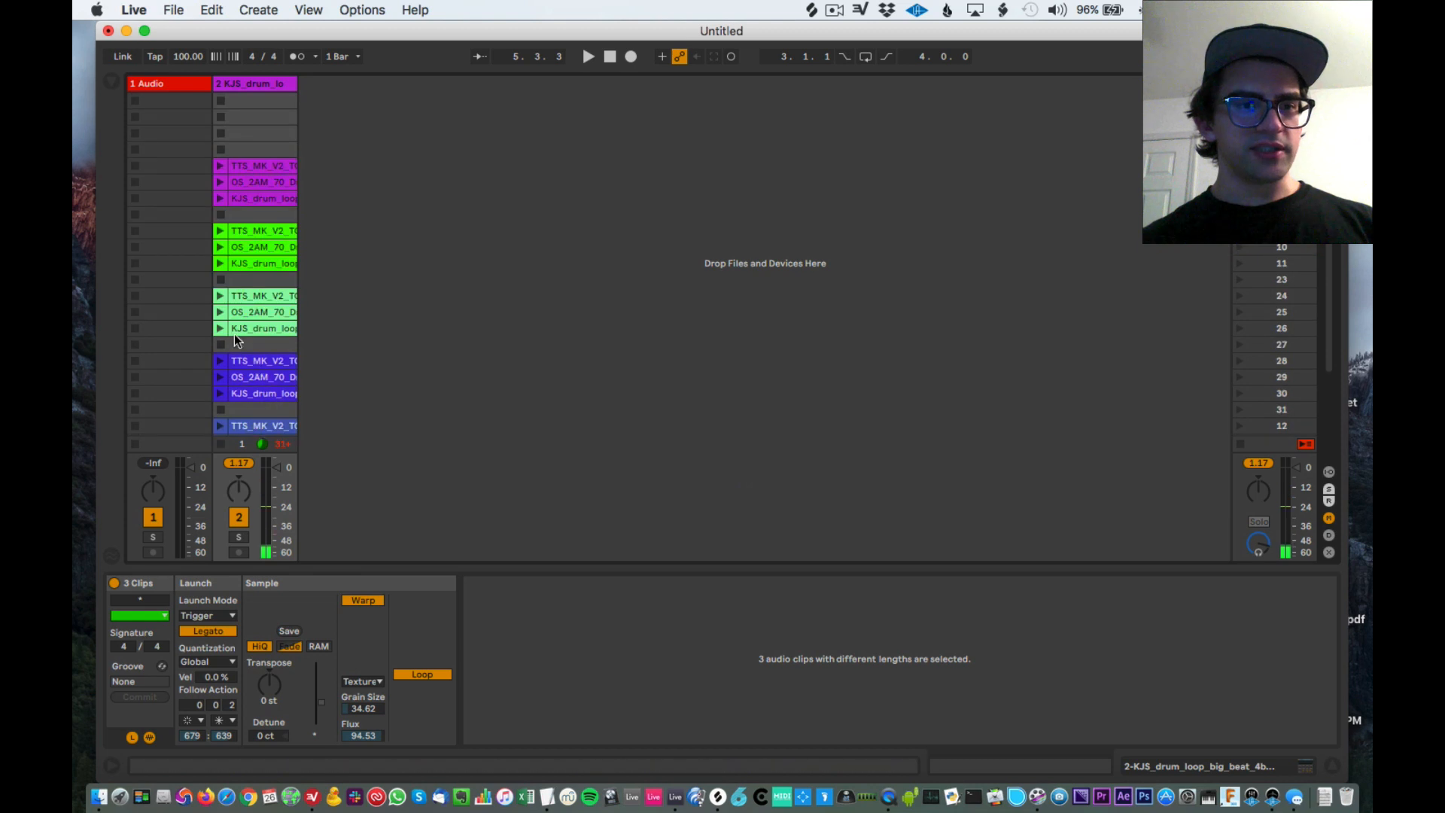
Step: Delete the empty scenes between the magenta, bright green, pale green and violet-blue clip groups
{"action": "left_click", "coordinate": [262, 198]}
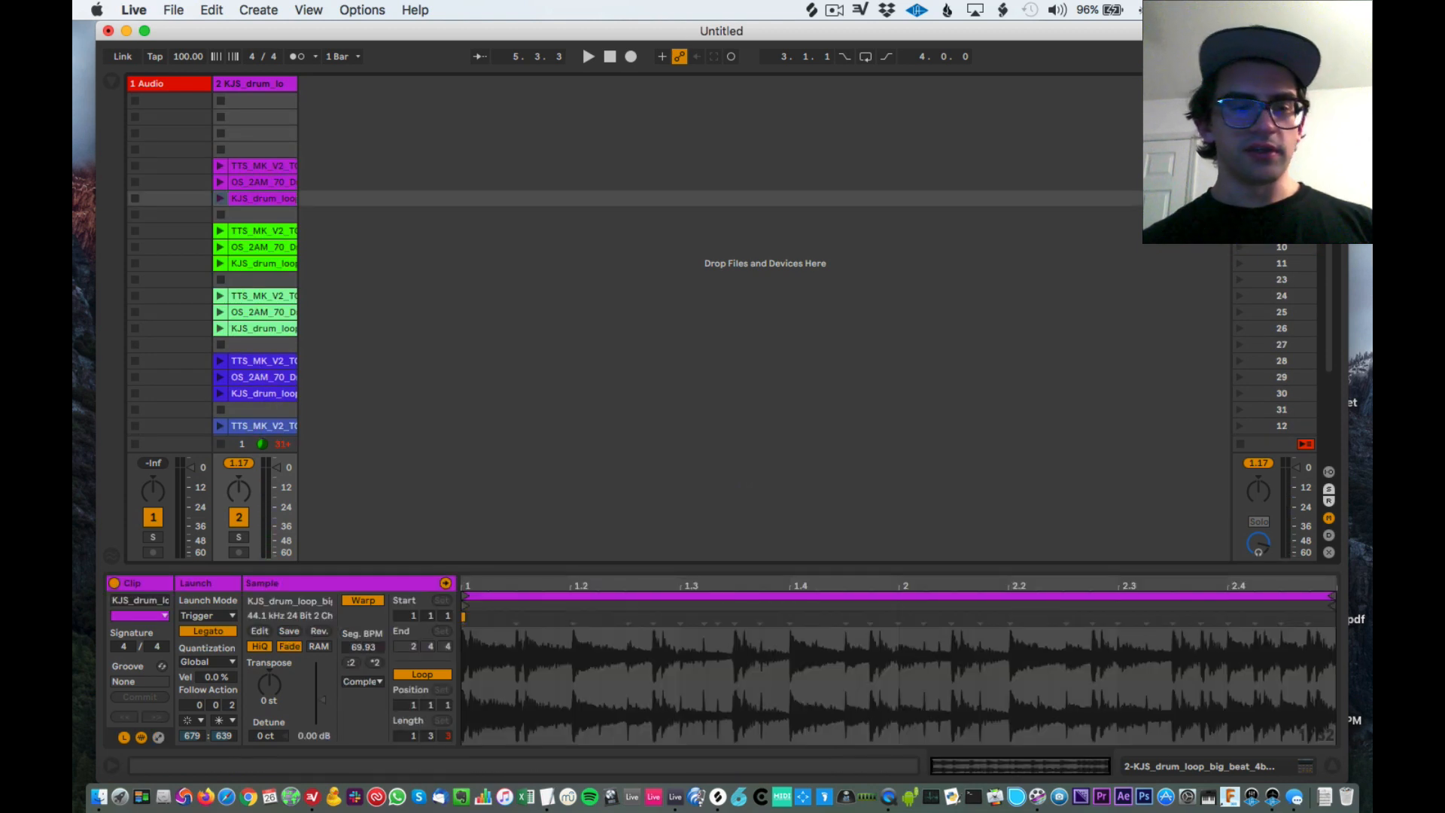
{"action": "left_click", "coordinate": [261, 215]}
{"action": "key", "text": "Delete"}
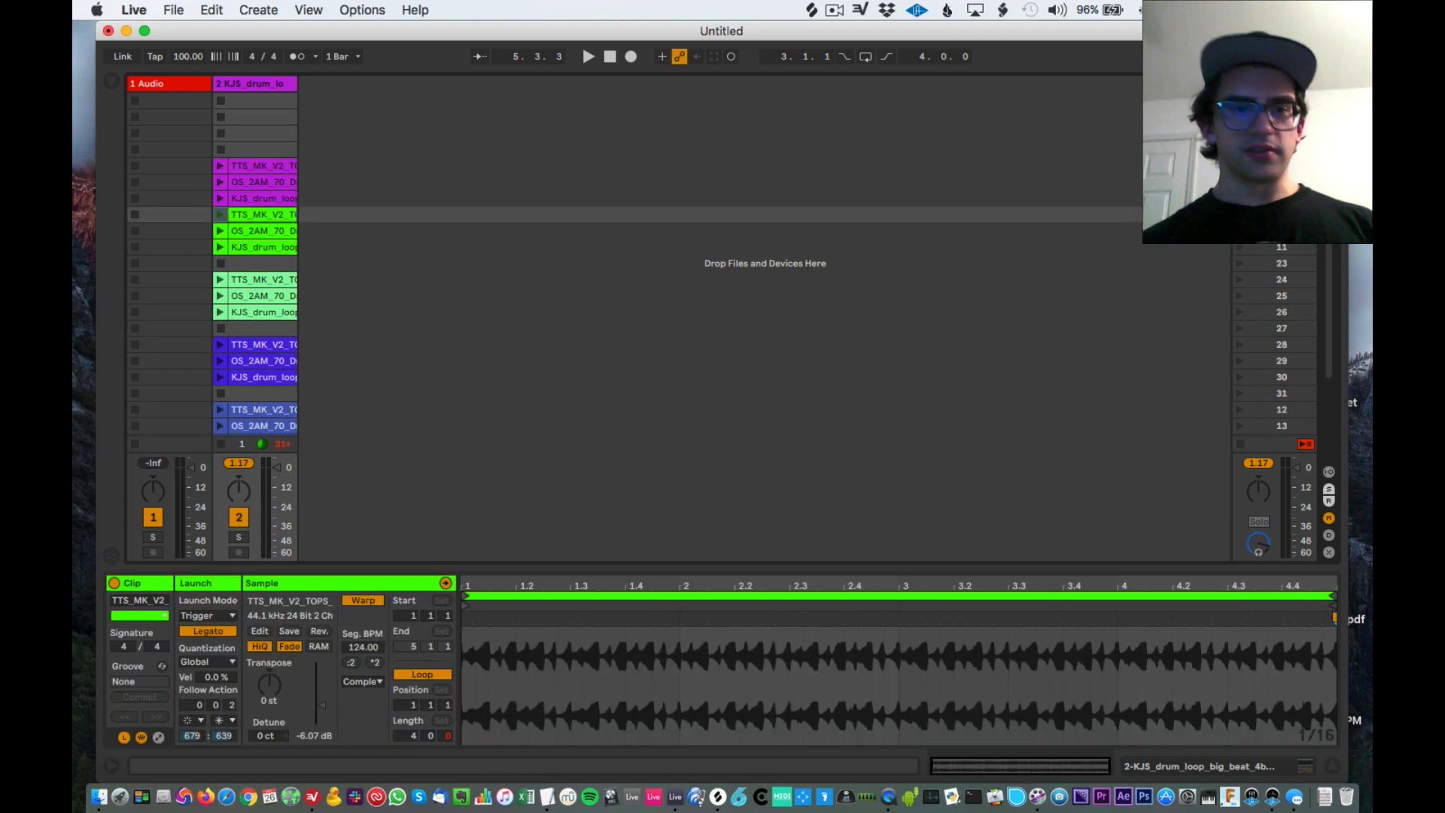
{"action": "left_click", "coordinate": [1266, 263]}
{"action": "key", "text": "Delete"}
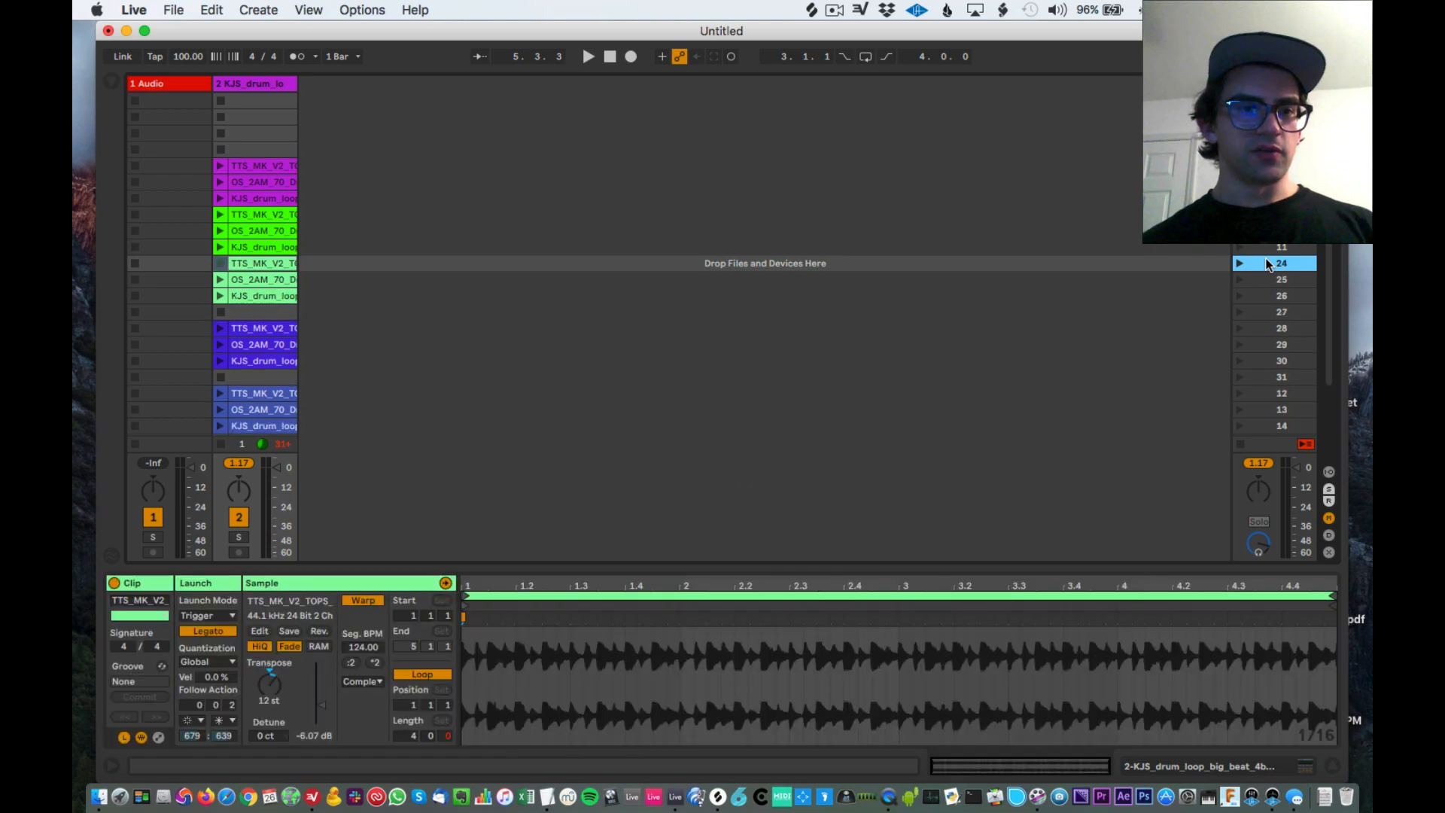
{"action": "key", "text": "Down"}
{"action": "key", "text": "Down"}
{"action": "key", "text": "Down"}
{"action": "key", "text": "Delete"}
Step: Delete empty scenes 31 and 15 above and below the muted-blue clip group
{"action": "key", "text": "Down"}
{"action": "key", "text": "Down"}
{"action": "key", "text": "Down"}
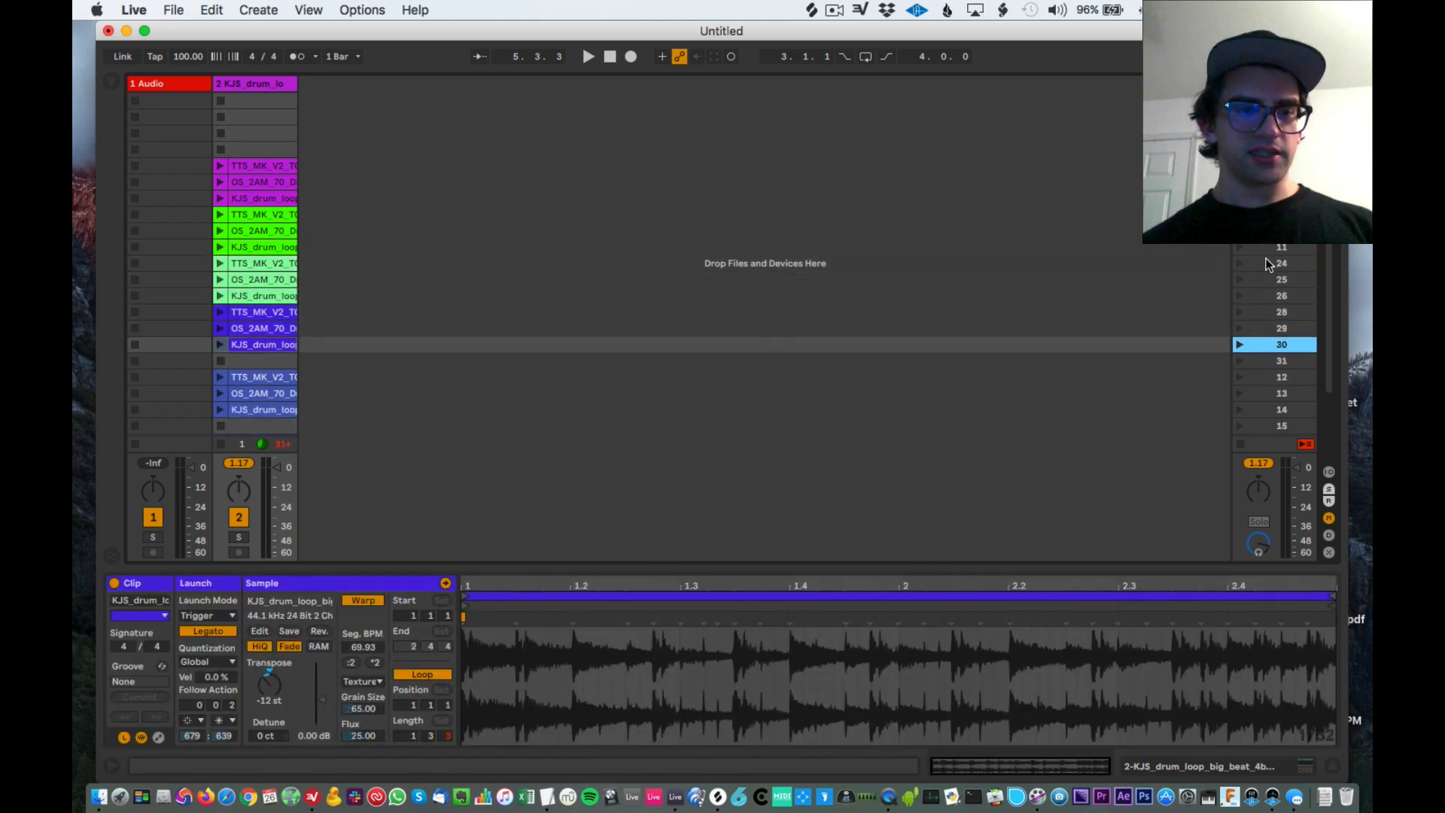
{"action": "key", "text": "Delete"}
{"action": "key", "text": "Down"}
{"action": "key", "text": "Down"}
{"action": "key", "text": "Down"}
{"action": "key", "text": "Delete"}
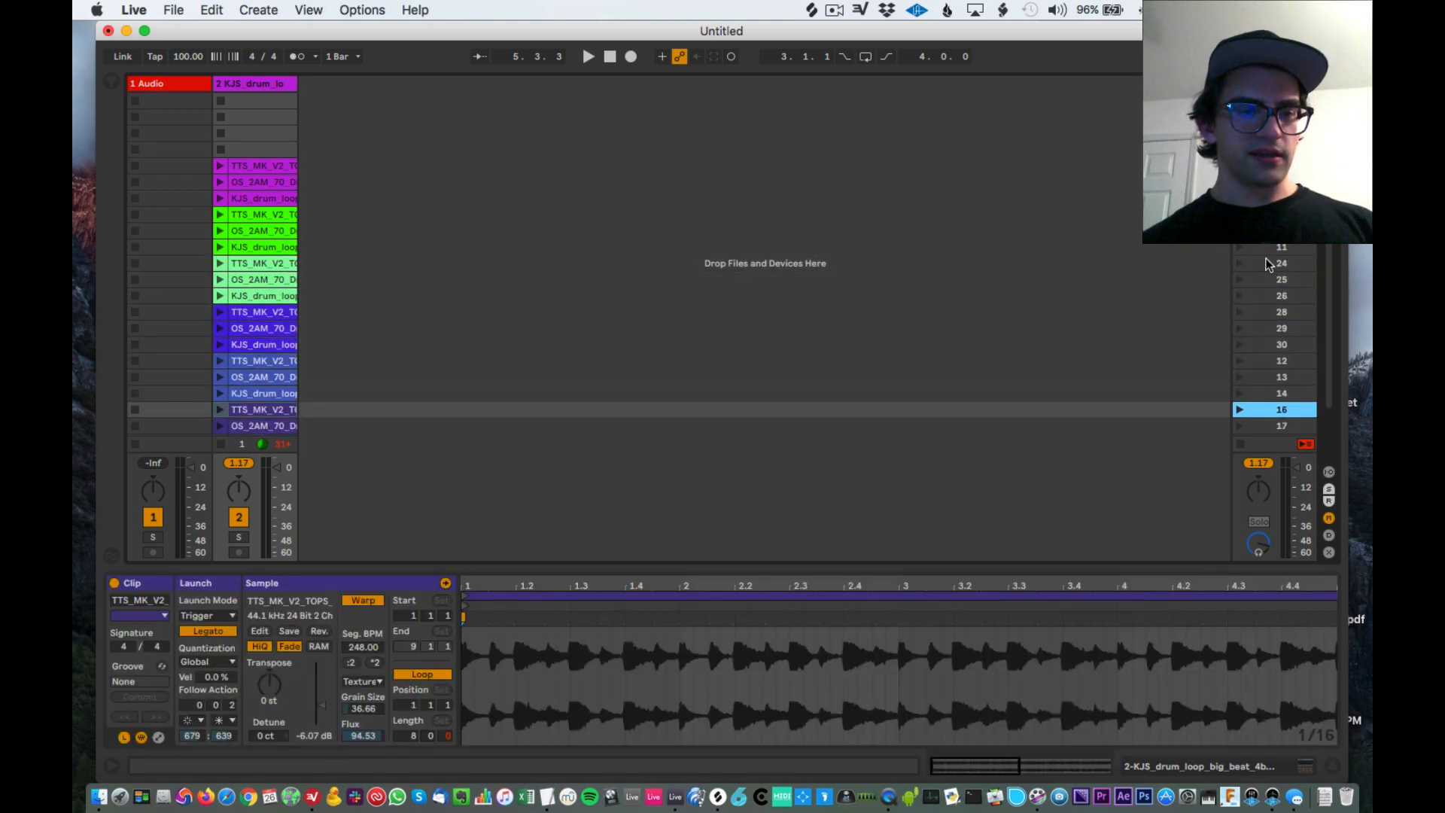
Step: Delete empty scene 19 above the last green group and hide the mixer section
{"action": "scroll", "coordinate": [1145, 291], "scroll_direction": "down", "scroll_amount": 3}
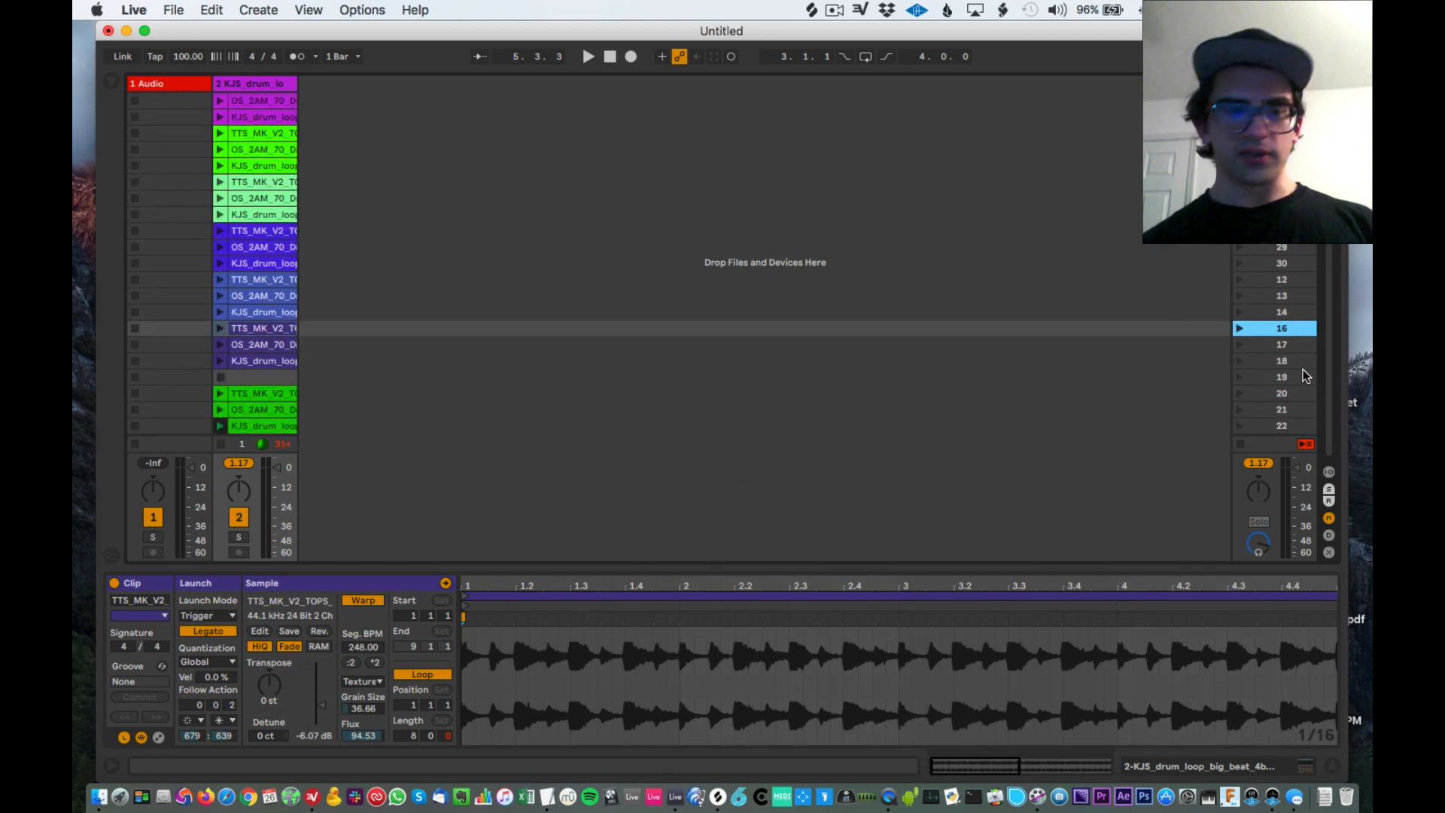
{"action": "key", "text": "Down"}
{"action": "key", "text": "Down"}
{"action": "key", "text": "Down"}
{"action": "key", "text": "Delete"}
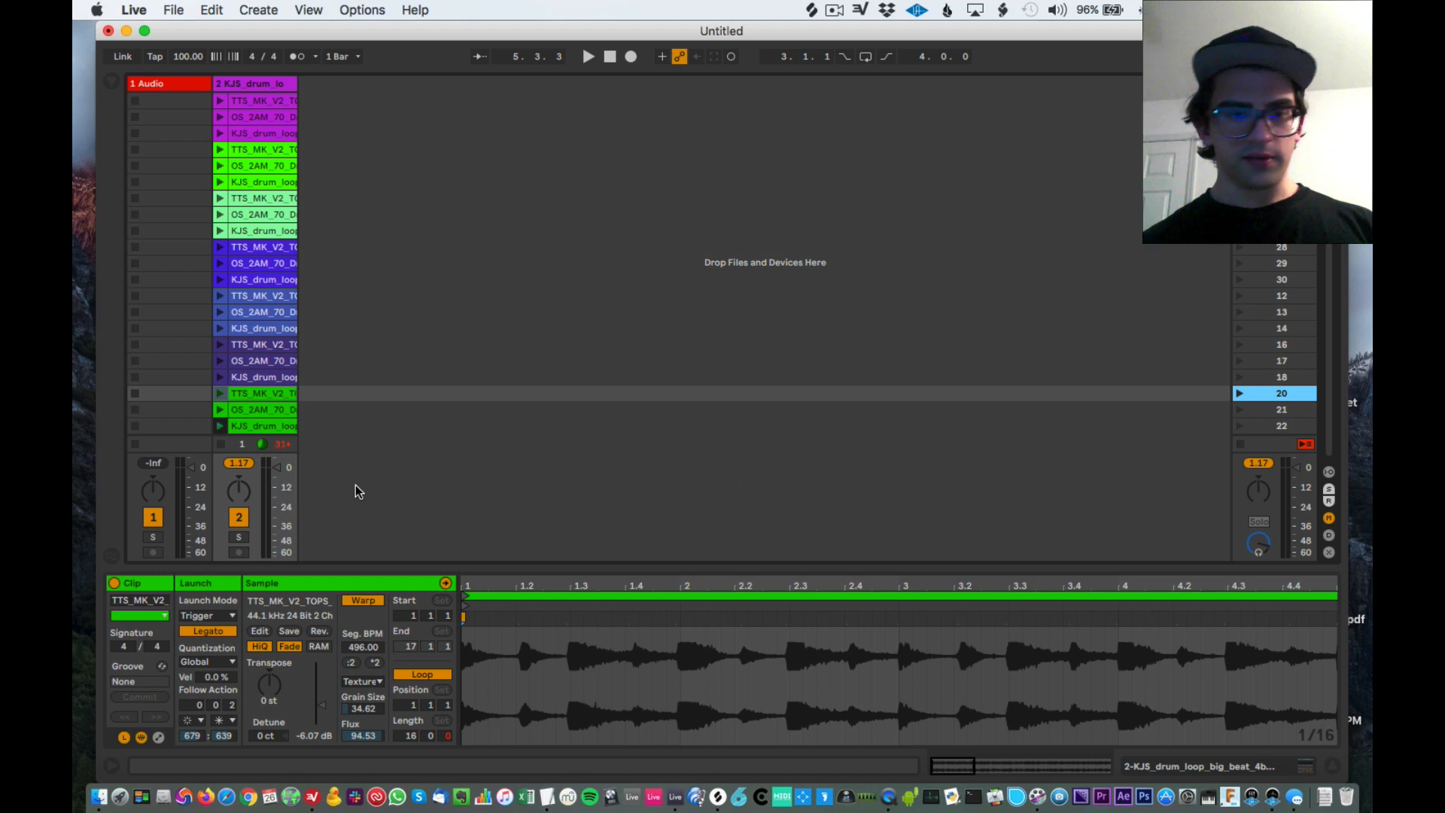
{"action": "left_click", "coordinate": [1329, 518]}
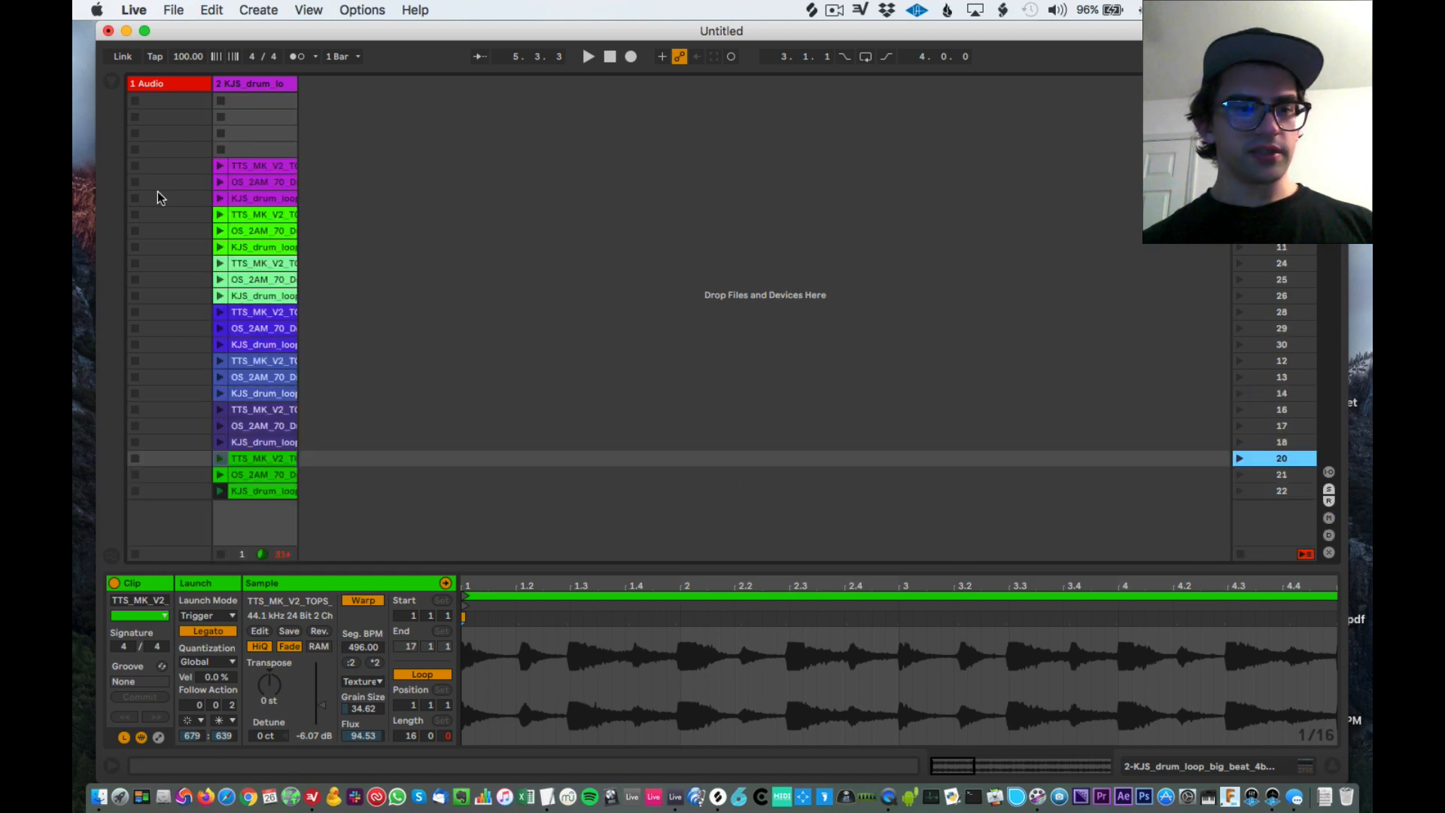
Step: Audition the follow actions from the first magenta clip, select all 21 clips and play them again
{"action": "left_click", "coordinate": [220, 166]}
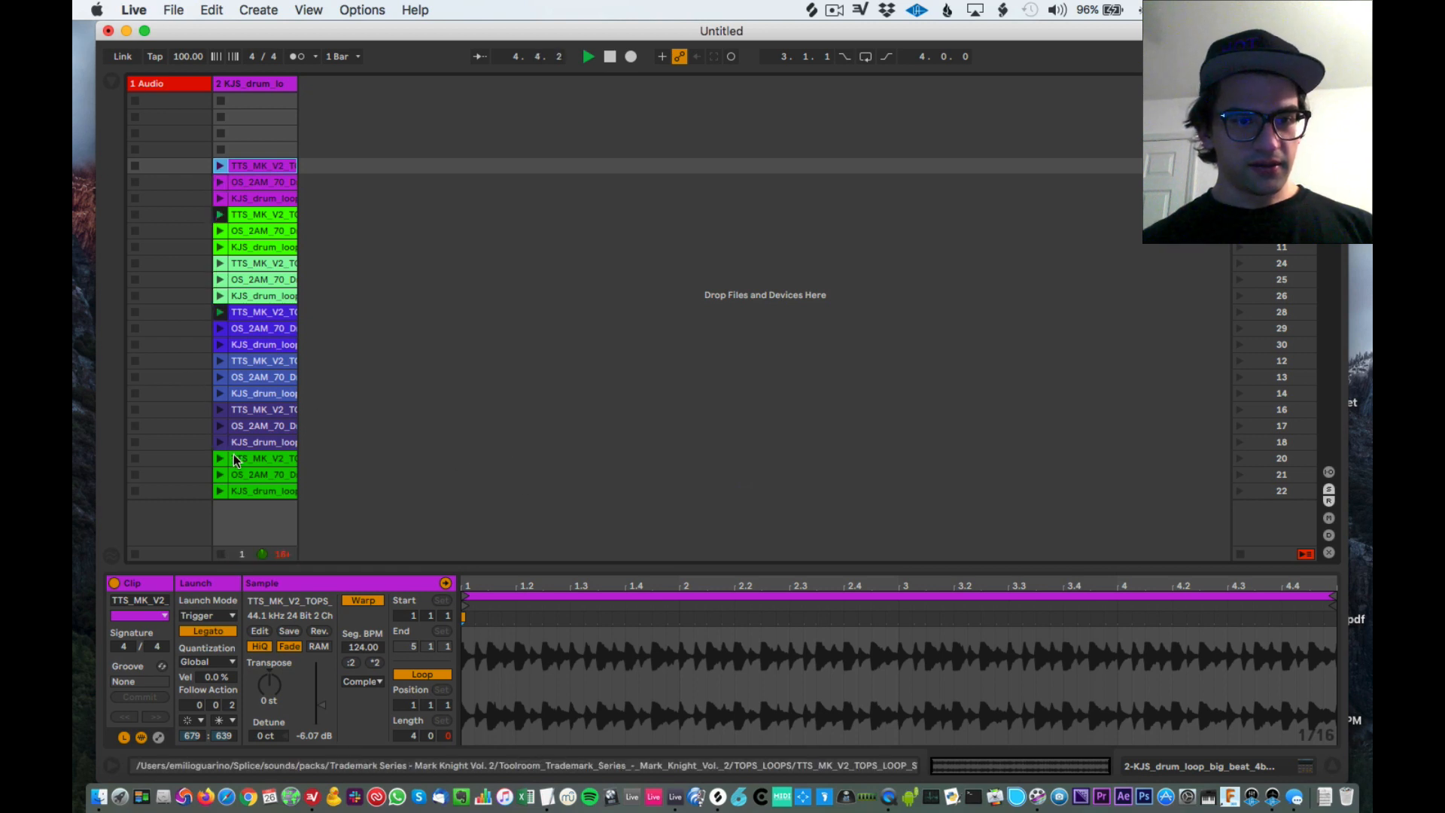
{"action": "key", "text": "space"}
{"action": "left_click", "coordinate": [249, 491]}
{"action": "left_click", "coordinate": [260, 165], "text": "shift"}
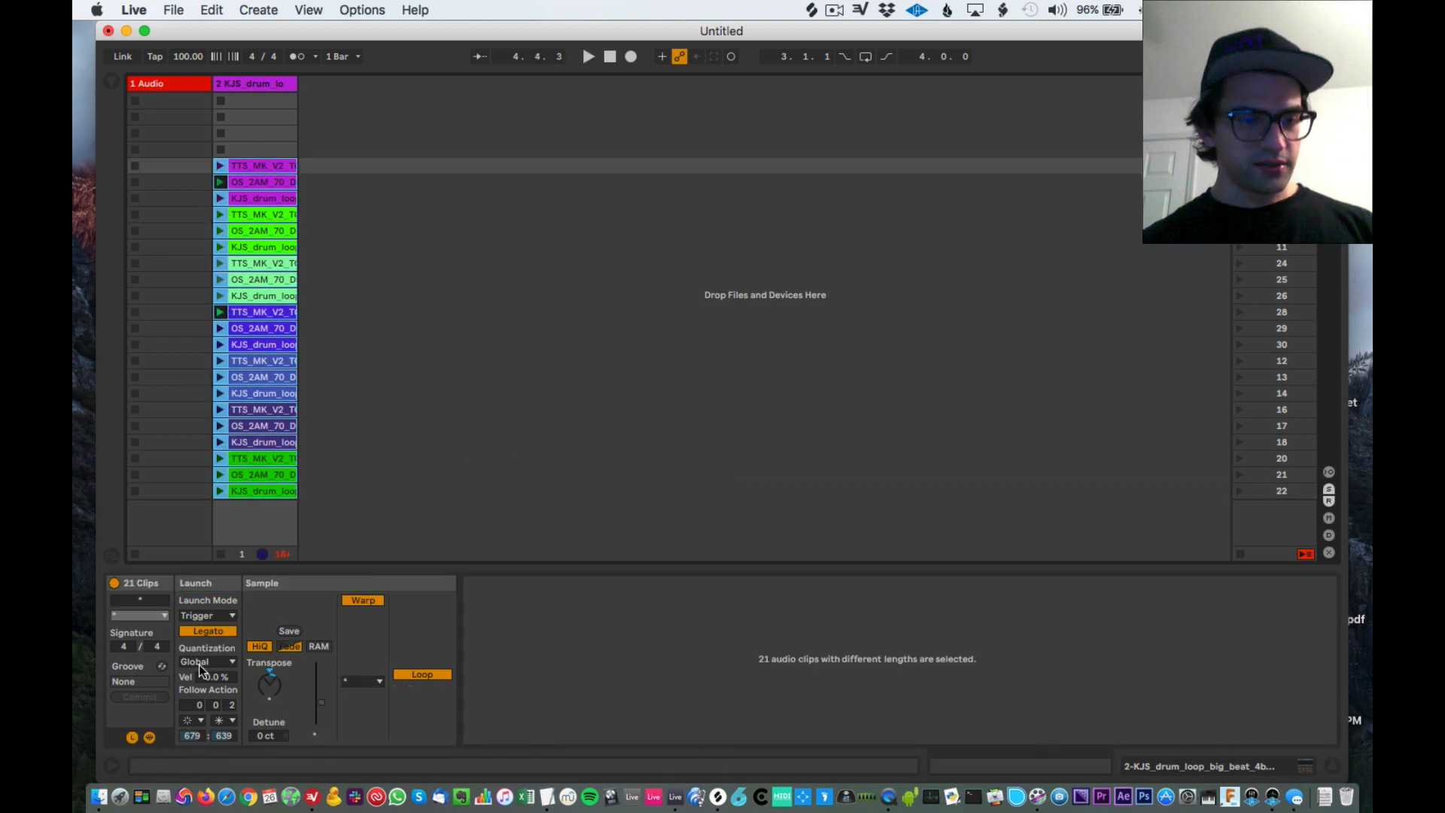
{"action": "left_click_drag", "start_coordinate": [233, 707], "coordinate": [233, 716]}
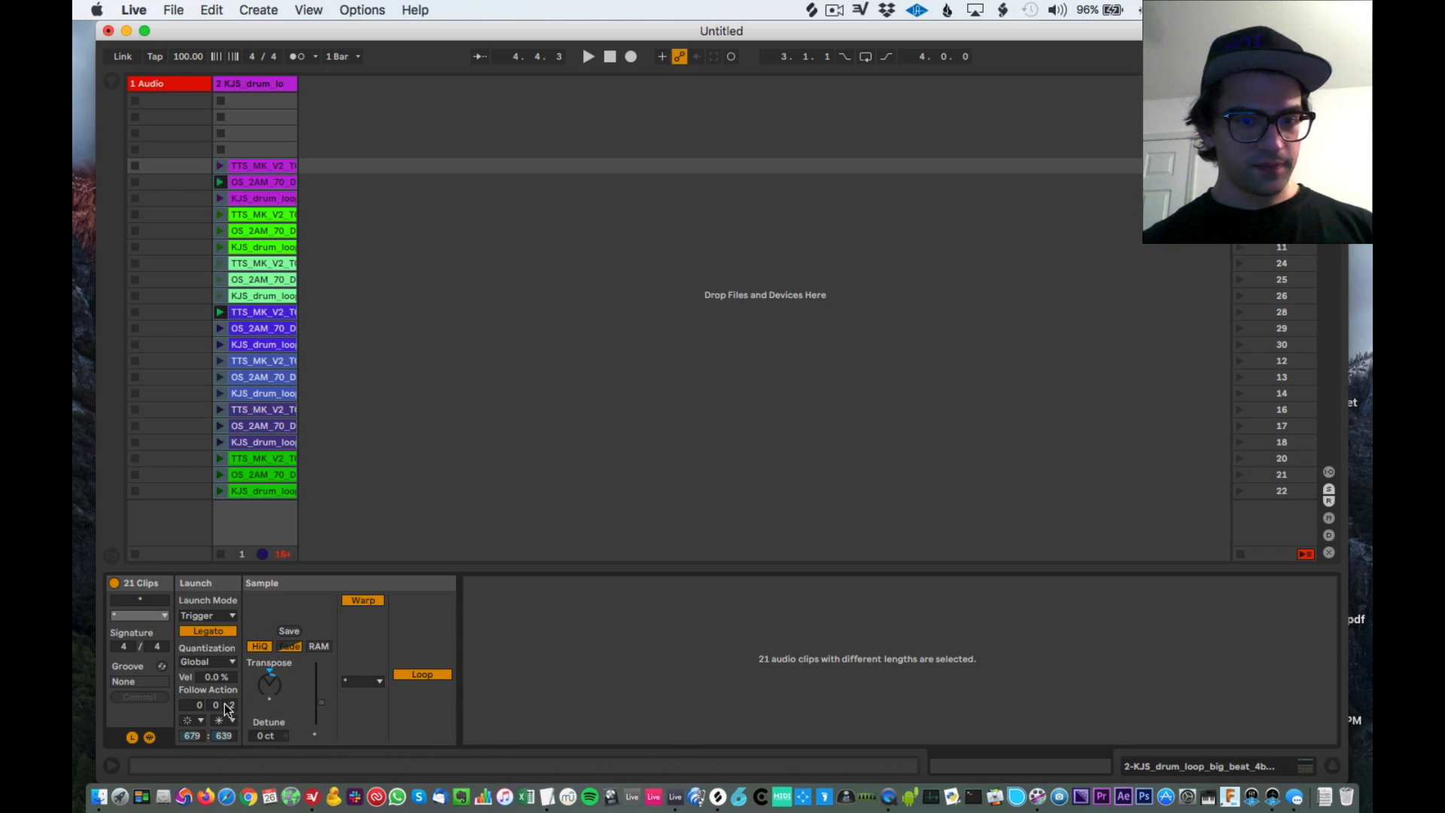
{"action": "key", "text": "space"}
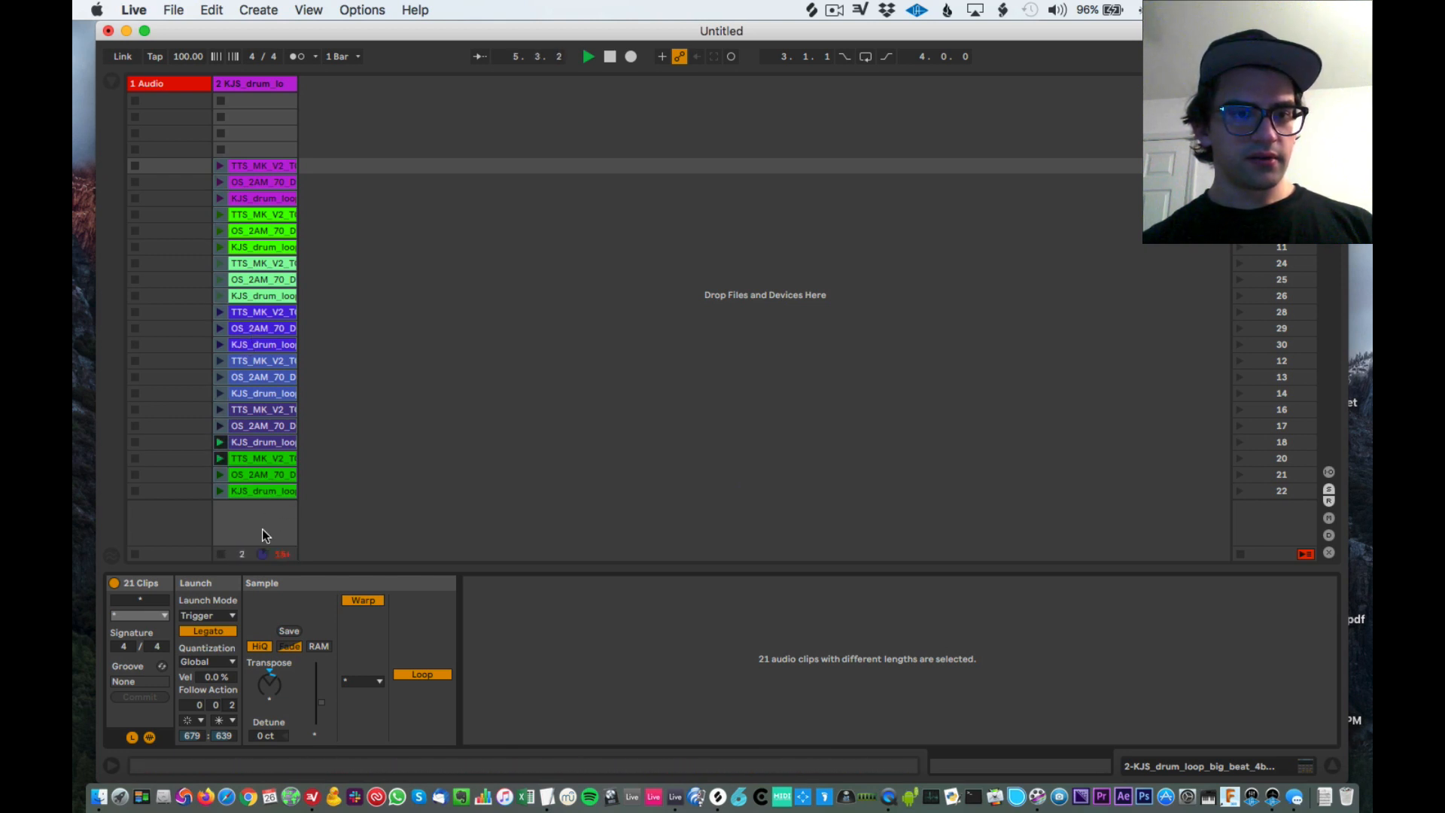
{"action": "key", "text": "space"}
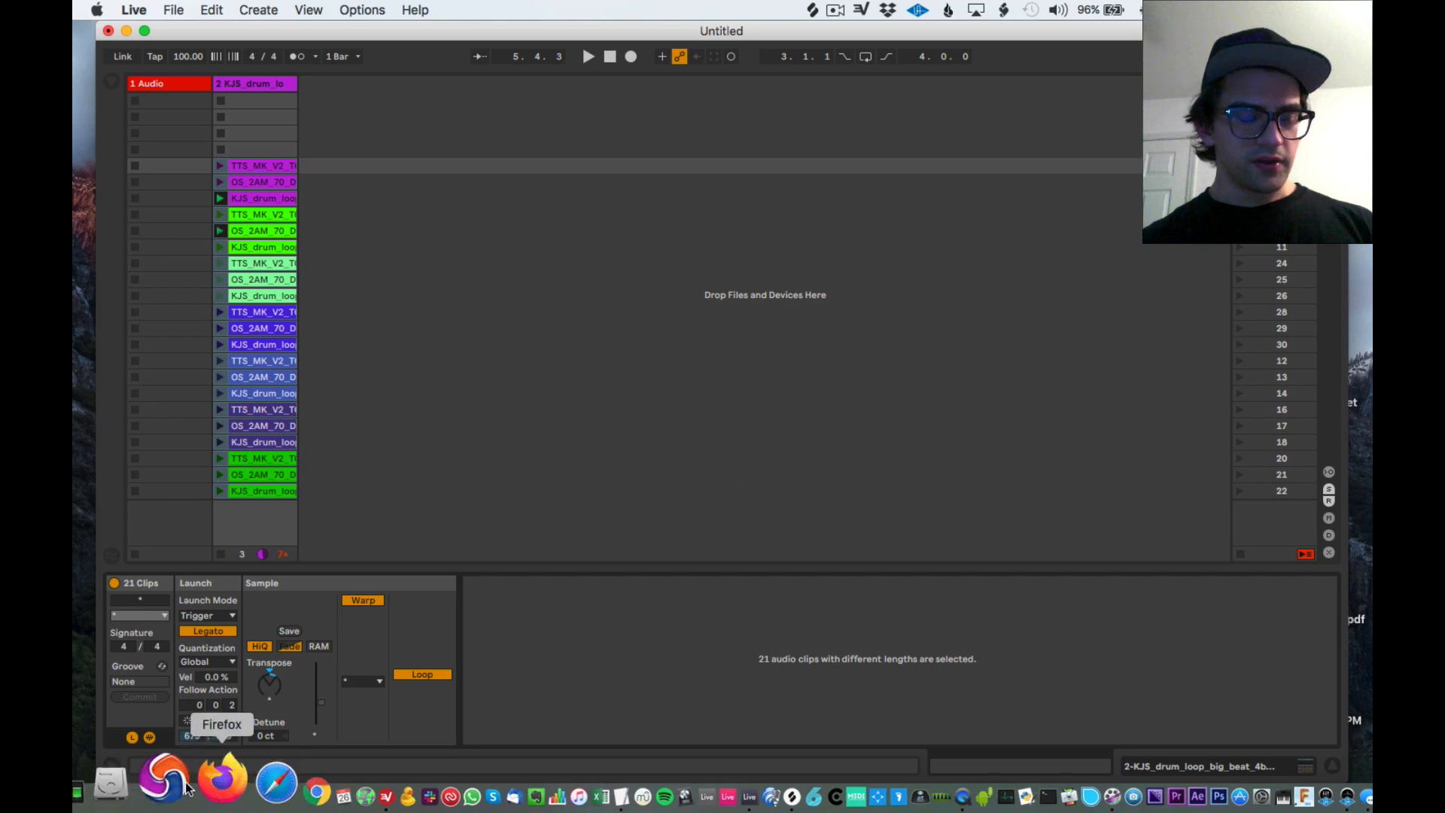
Step: Set the second follow action of all 21 clips to Other with a chance of 710
{"action": "left_click", "coordinate": [194, 721]}
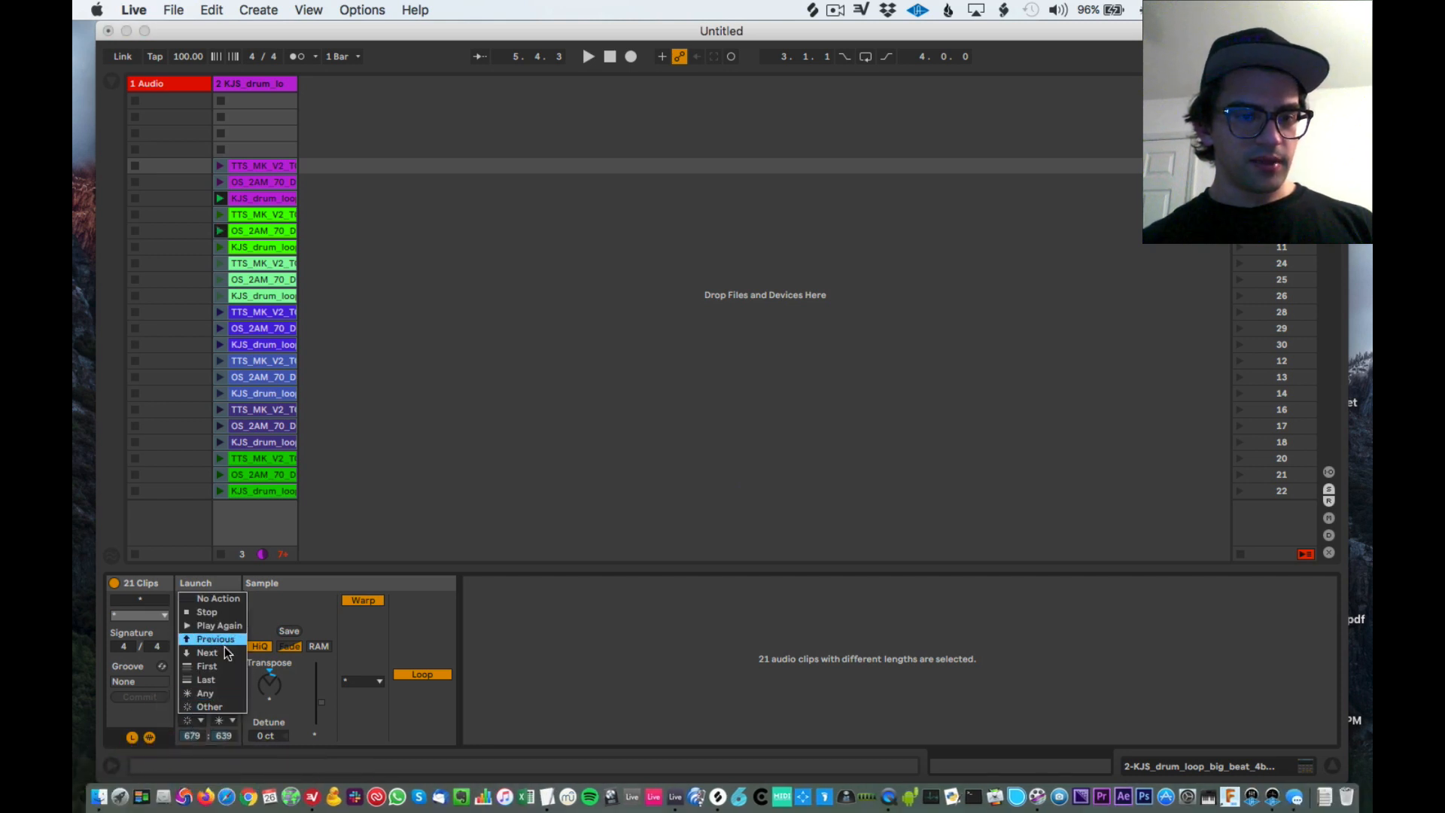
{"action": "left_click", "coordinate": [234, 733]}
{"action": "left_click", "coordinate": [234, 720]}
{"action": "left_click", "coordinate": [238, 709]}
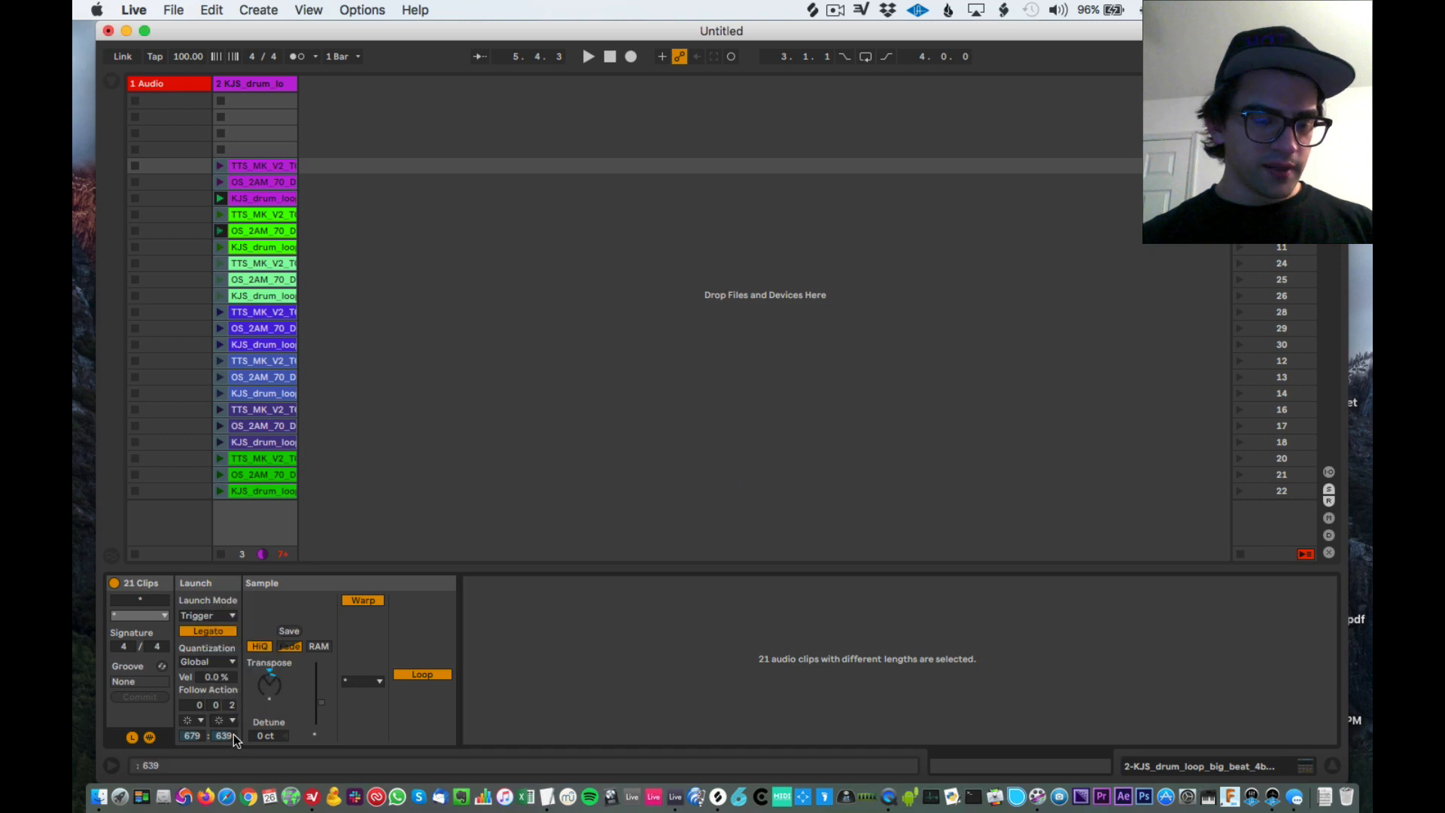
{"action": "left_click_drag", "start_coordinate": [234, 734], "coordinate": [232, 731]}
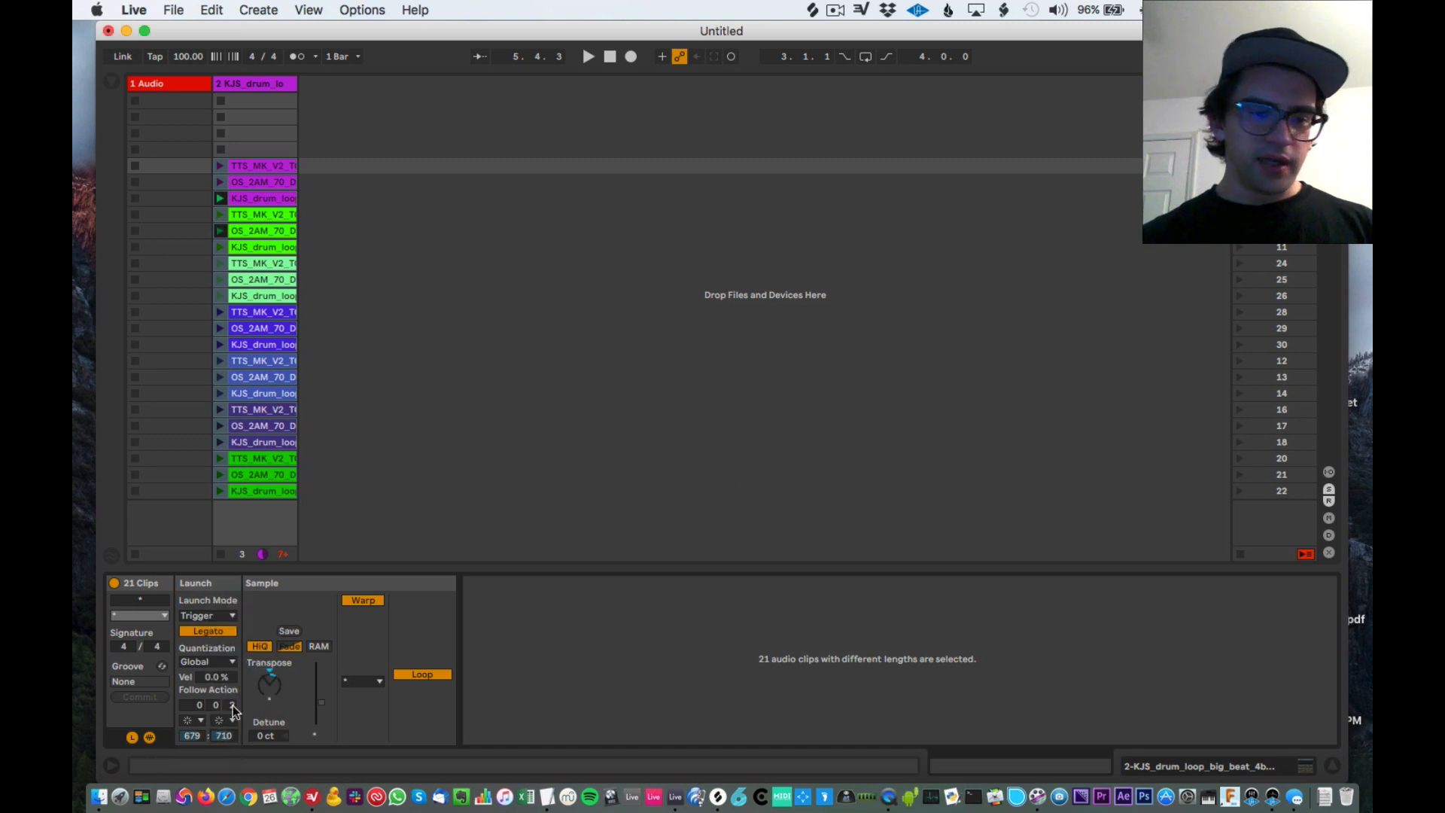
Step: Set the first follow action of all 21 clips to First with a chance of 421, and audition from the first magenta clip
{"action": "left_click", "coordinate": [198, 721]}
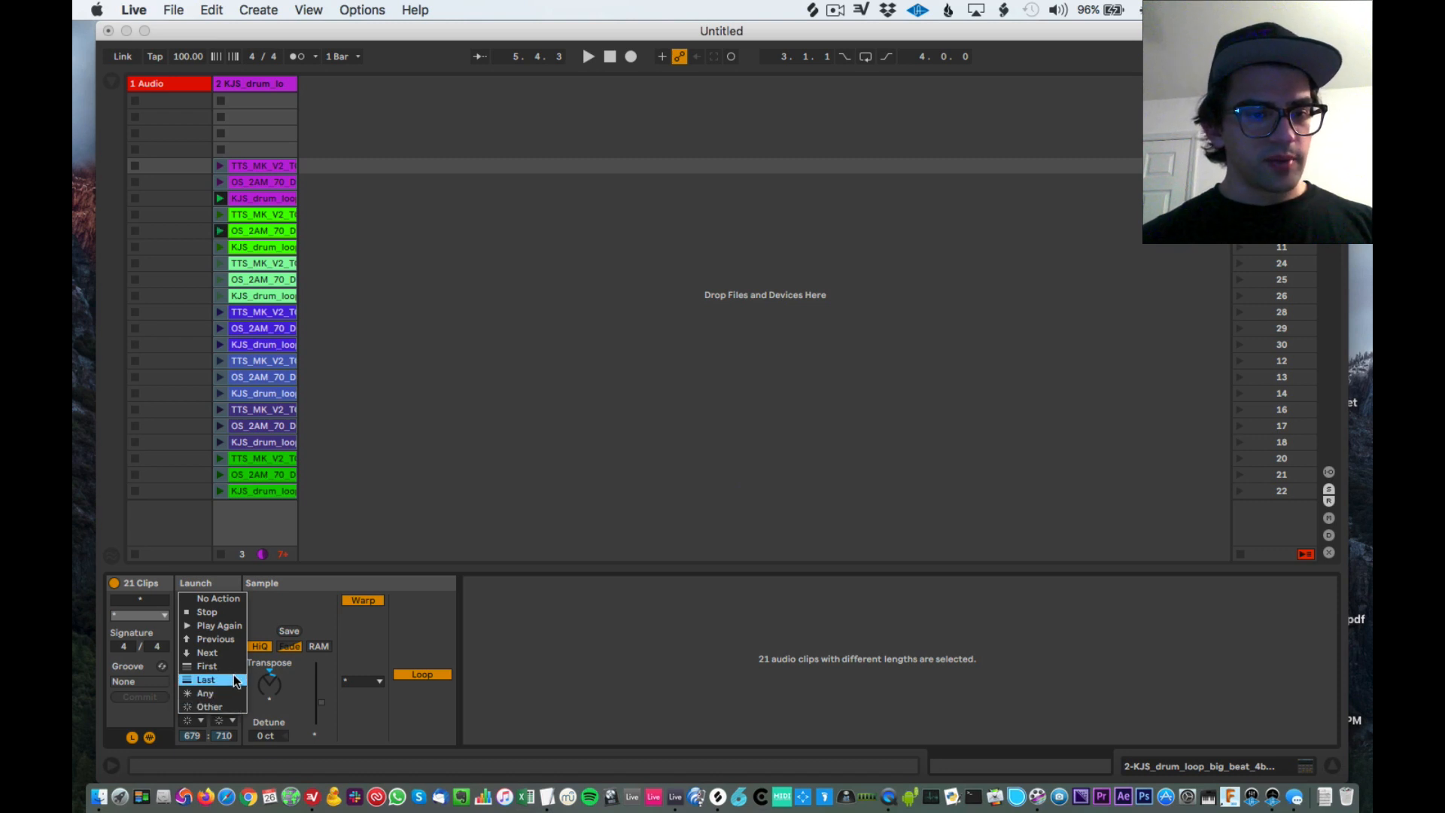
{"action": "left_click", "coordinate": [232, 666]}
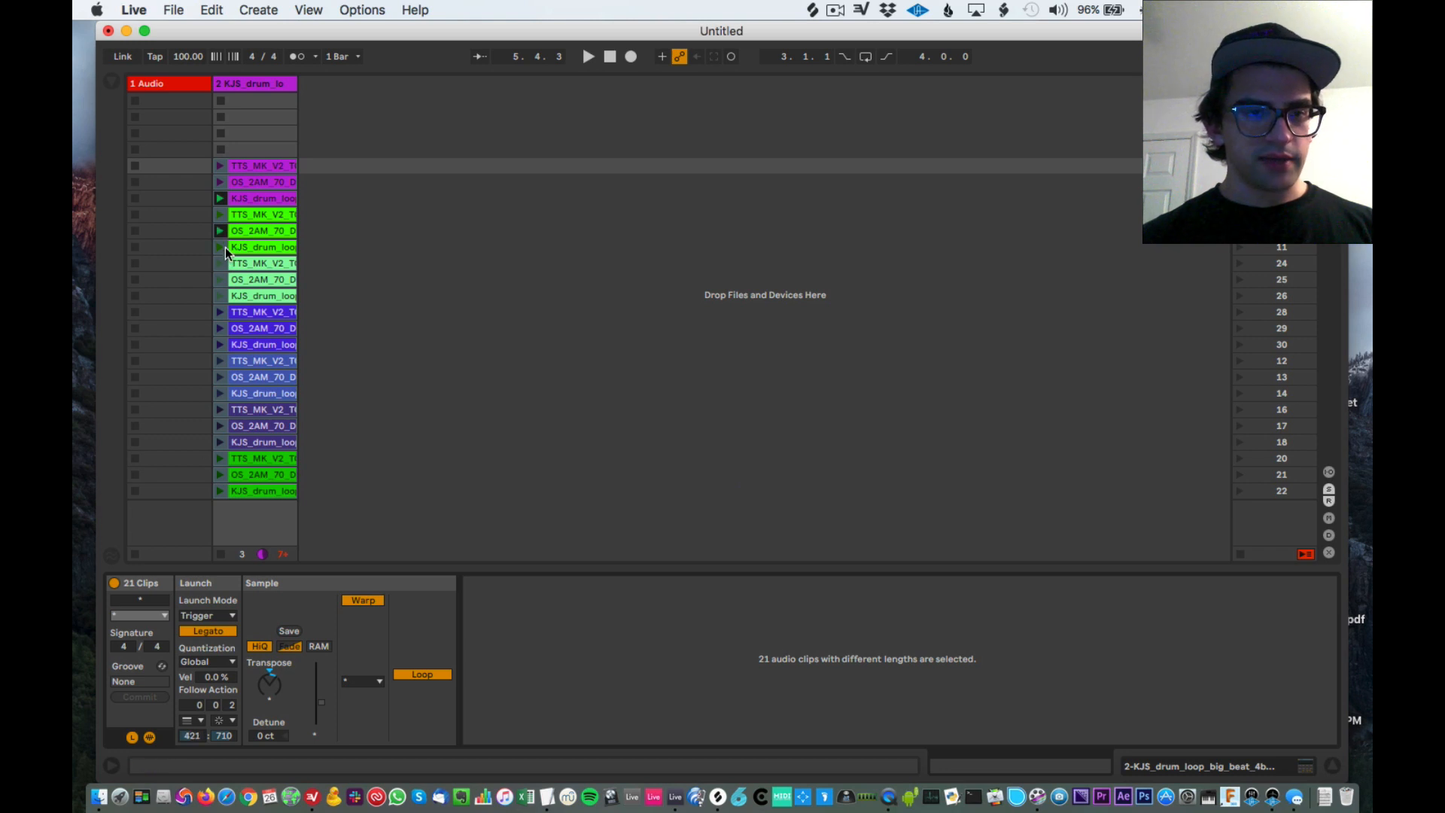
{"action": "left_click", "coordinate": [219, 165]}
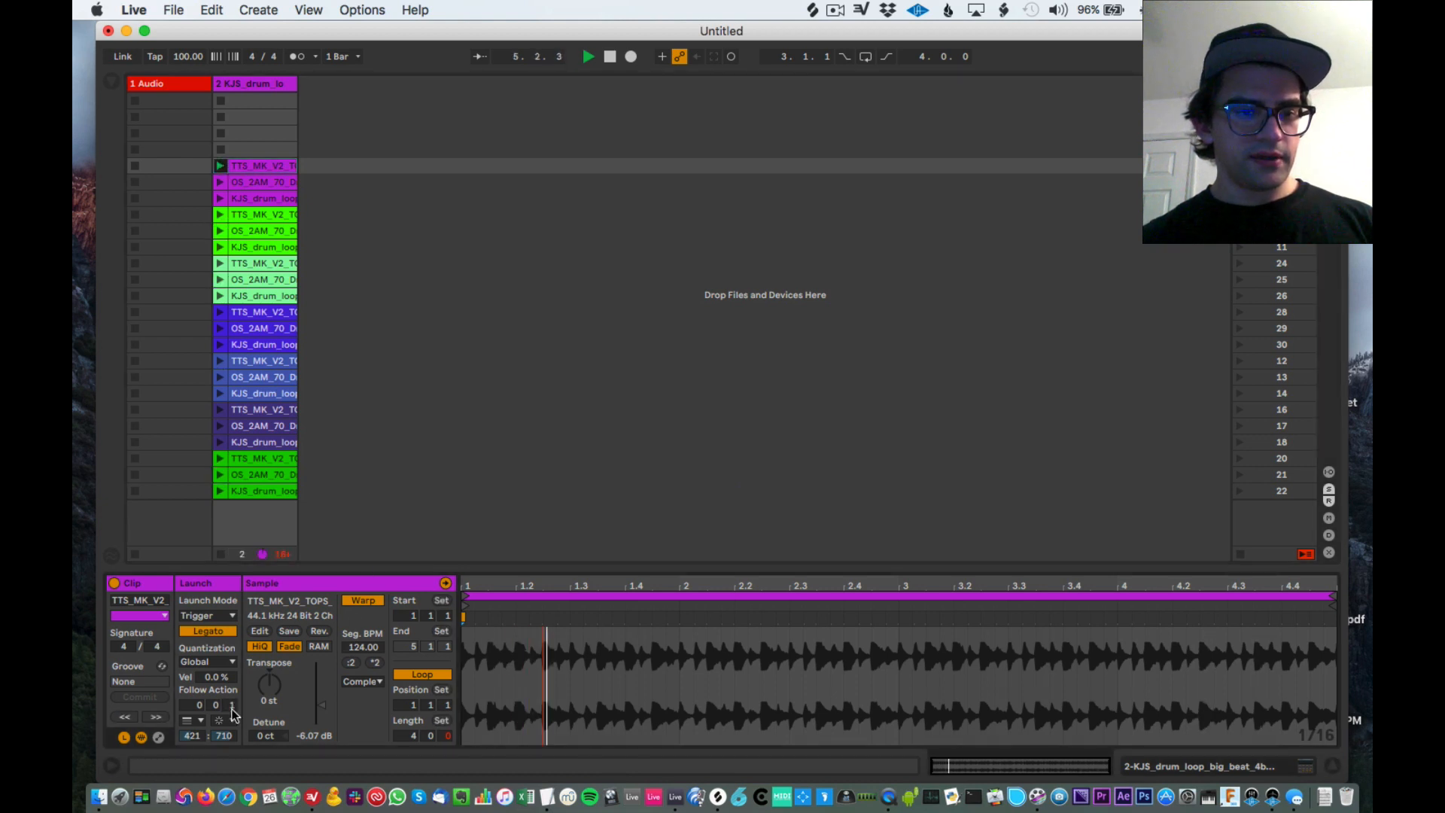
{"action": "left_click", "coordinate": [255, 493]}
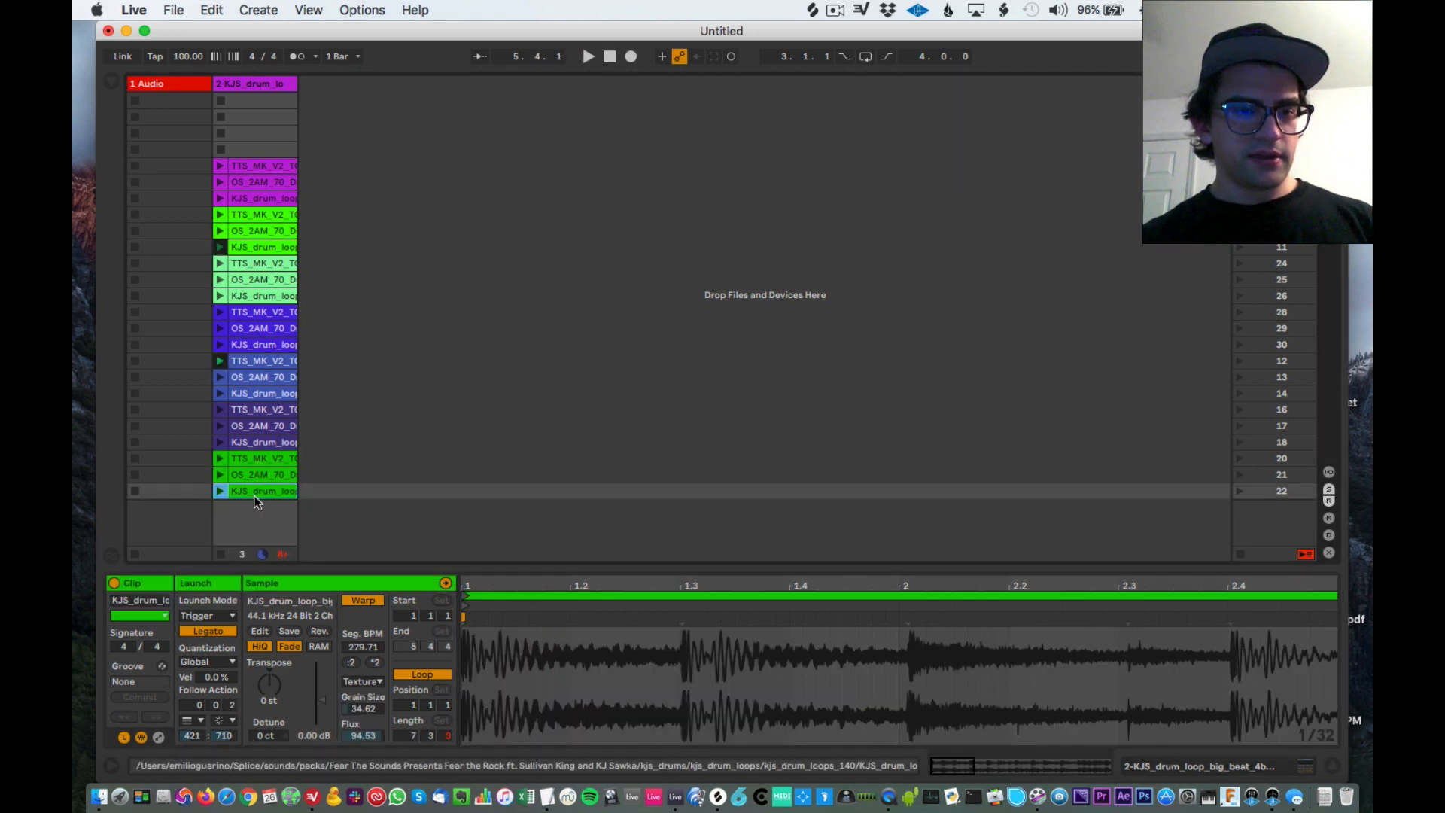
Step: Set the follow action time of all 21 clips to 0 0 1 and audition from the third lime green clip
{"action": "left_click", "coordinate": [258, 165], "text": "shift"}
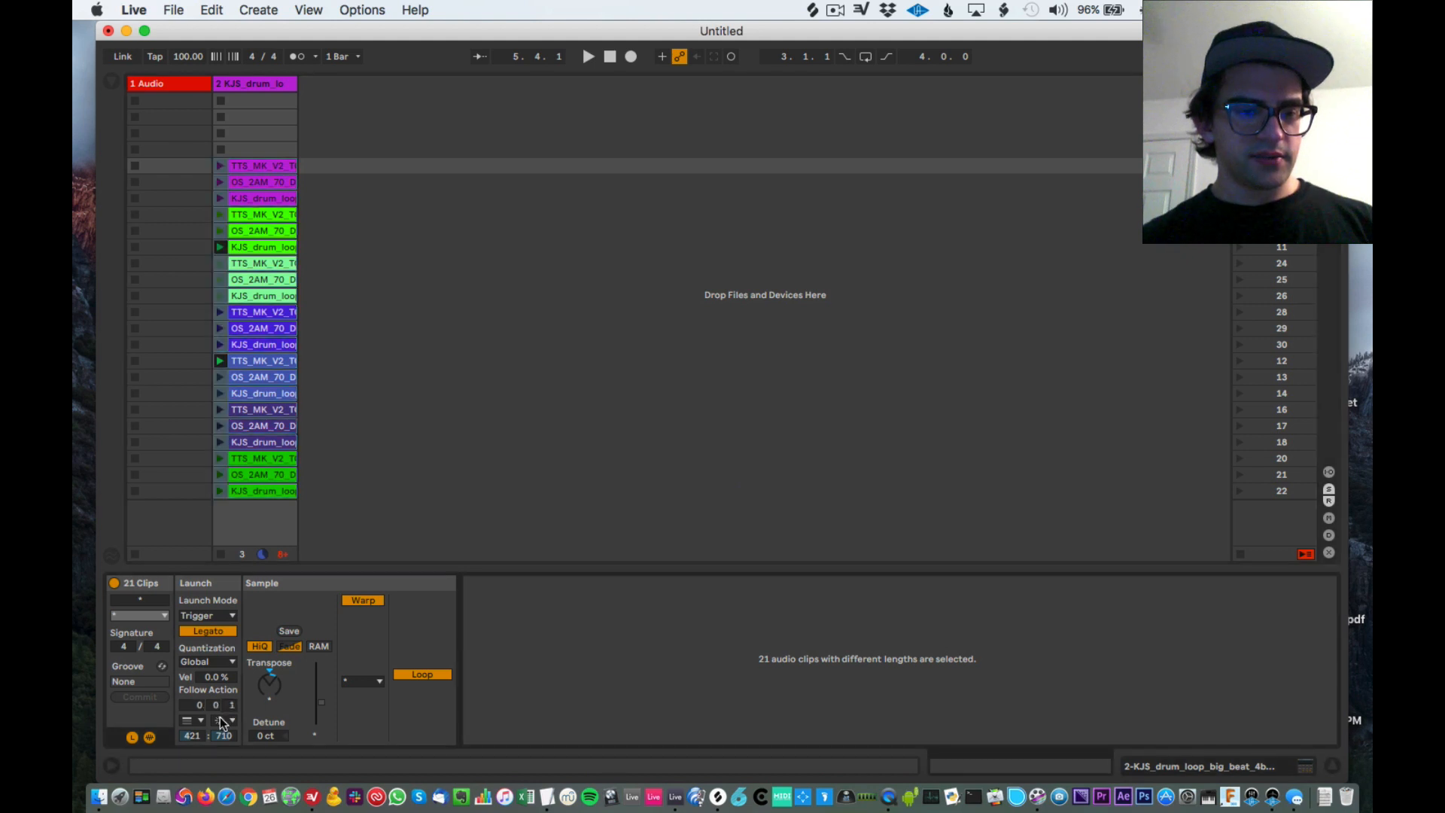
{"action": "left_click", "coordinate": [219, 247]}
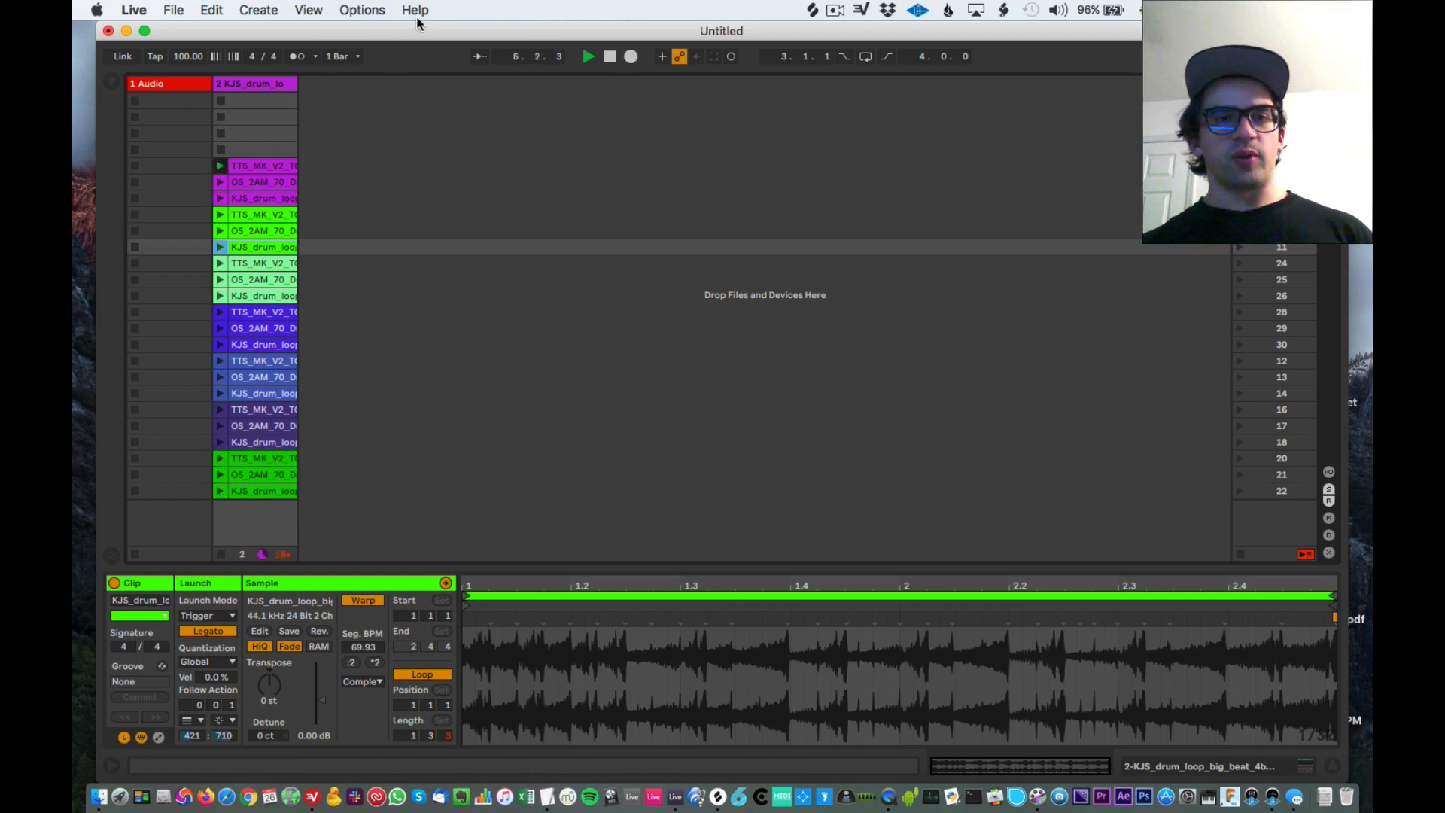
{"action": "key", "text": "space"}
Step: Record the automatically switching clips into the arrangement from bar 1 to about bar 6, with the browser hidden
{"action": "left_click", "coordinate": [630, 57]}
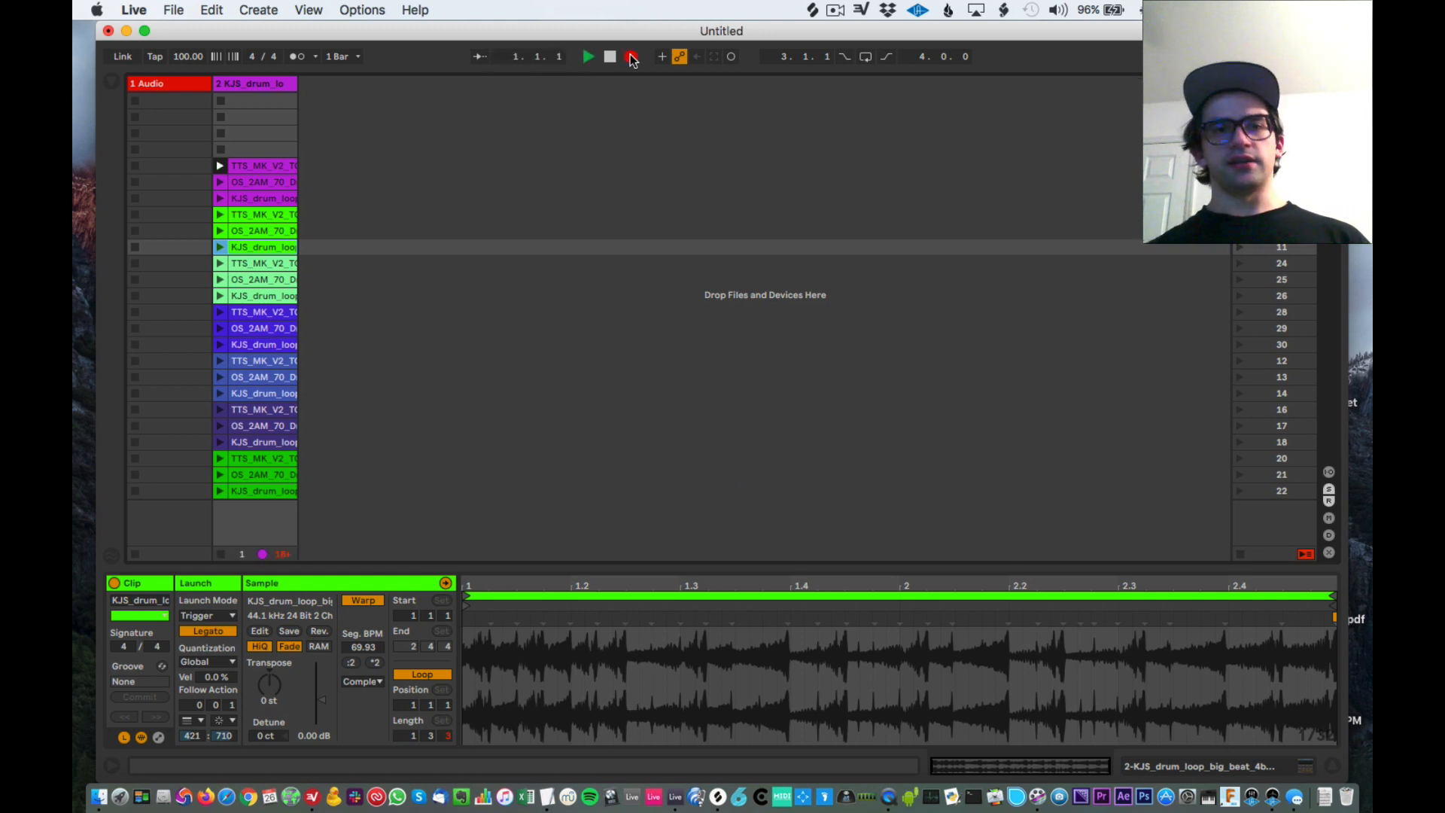
{"action": "key", "text": "Tab"}
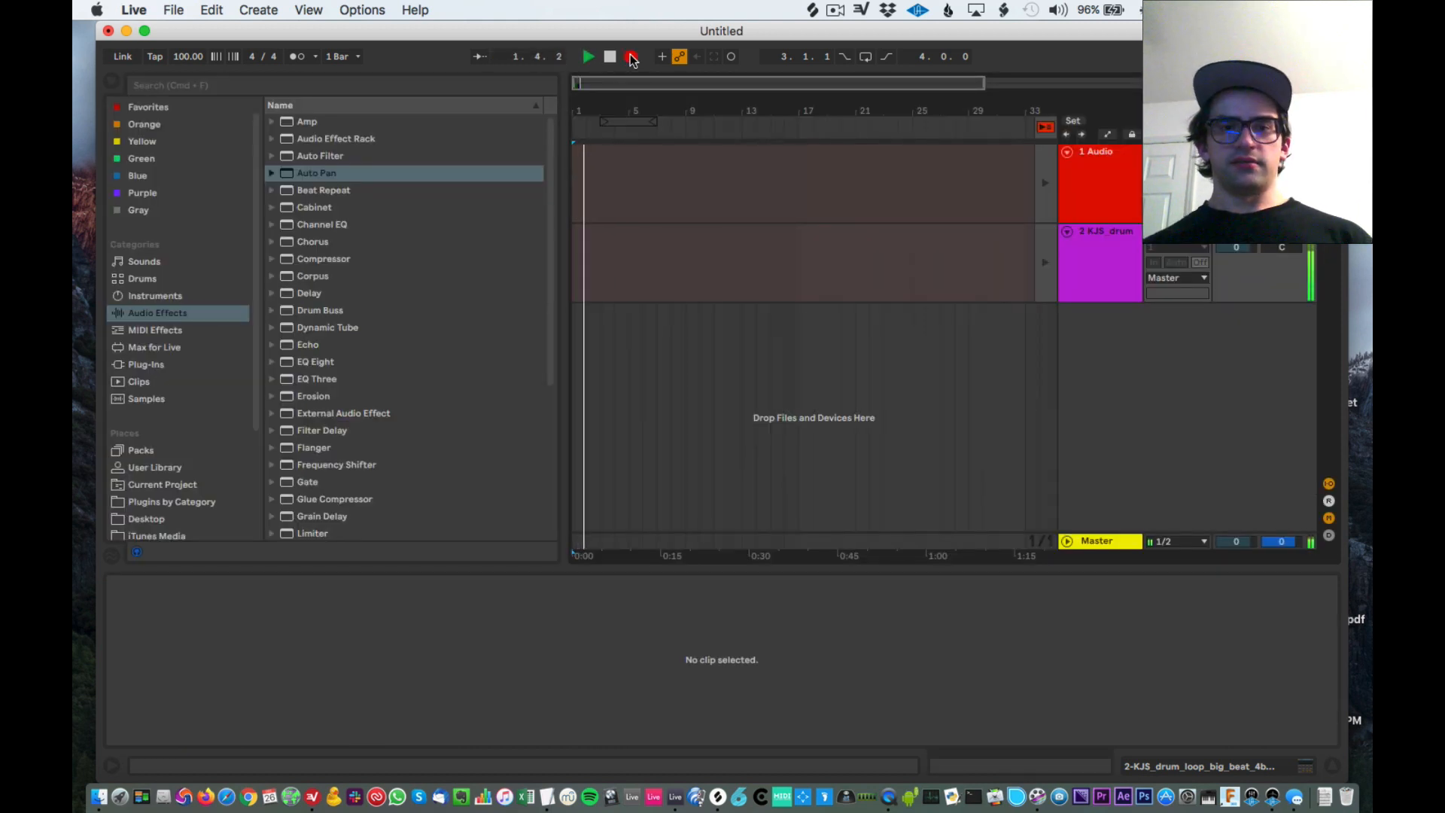
{"action": "key", "text": "super+alt+b"}
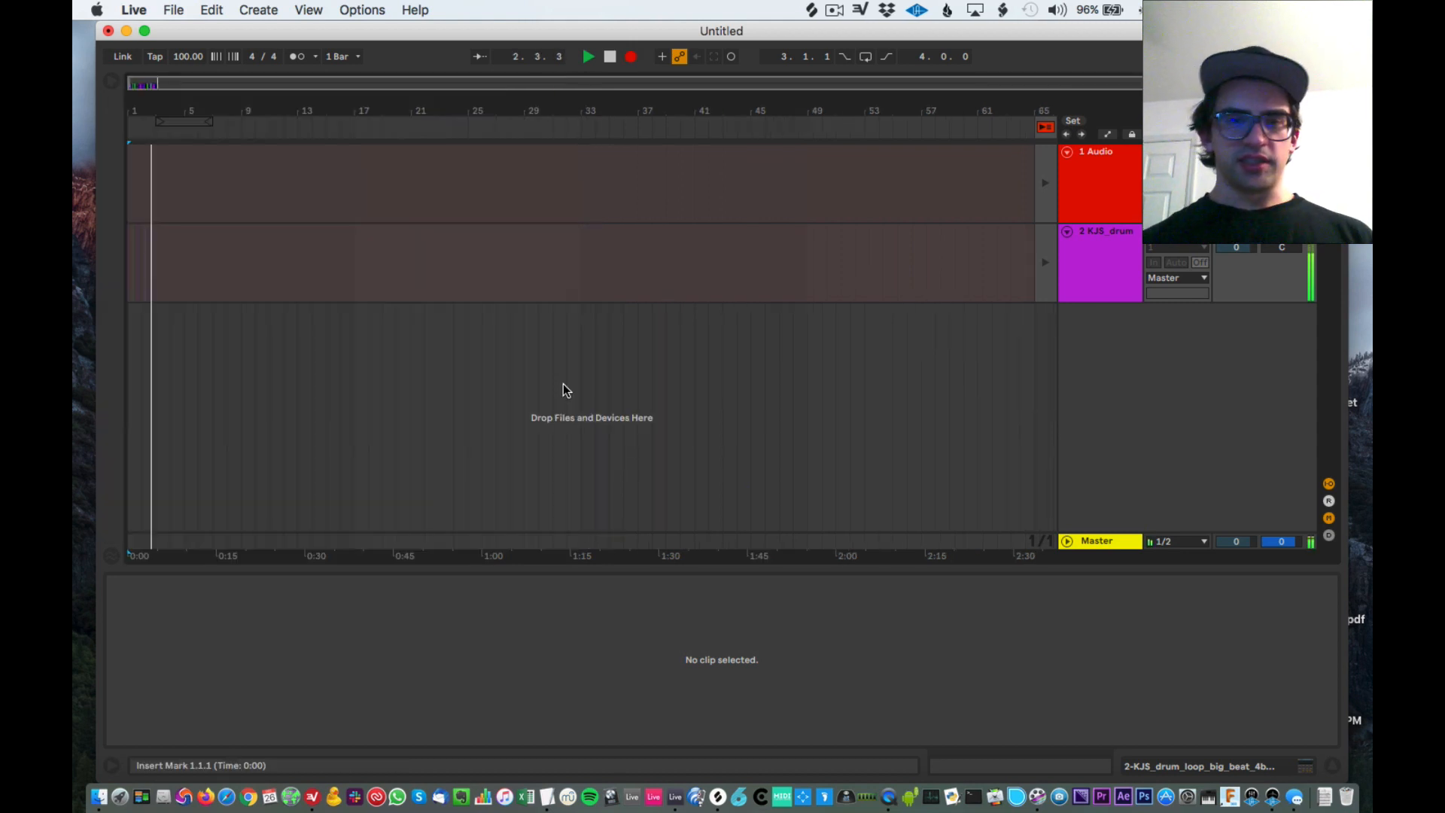
{"action": "scroll", "coordinate": [163, 297], "scroll_direction": "up", "scroll_amount": 6}
{"action": "key", "text": "Home"}
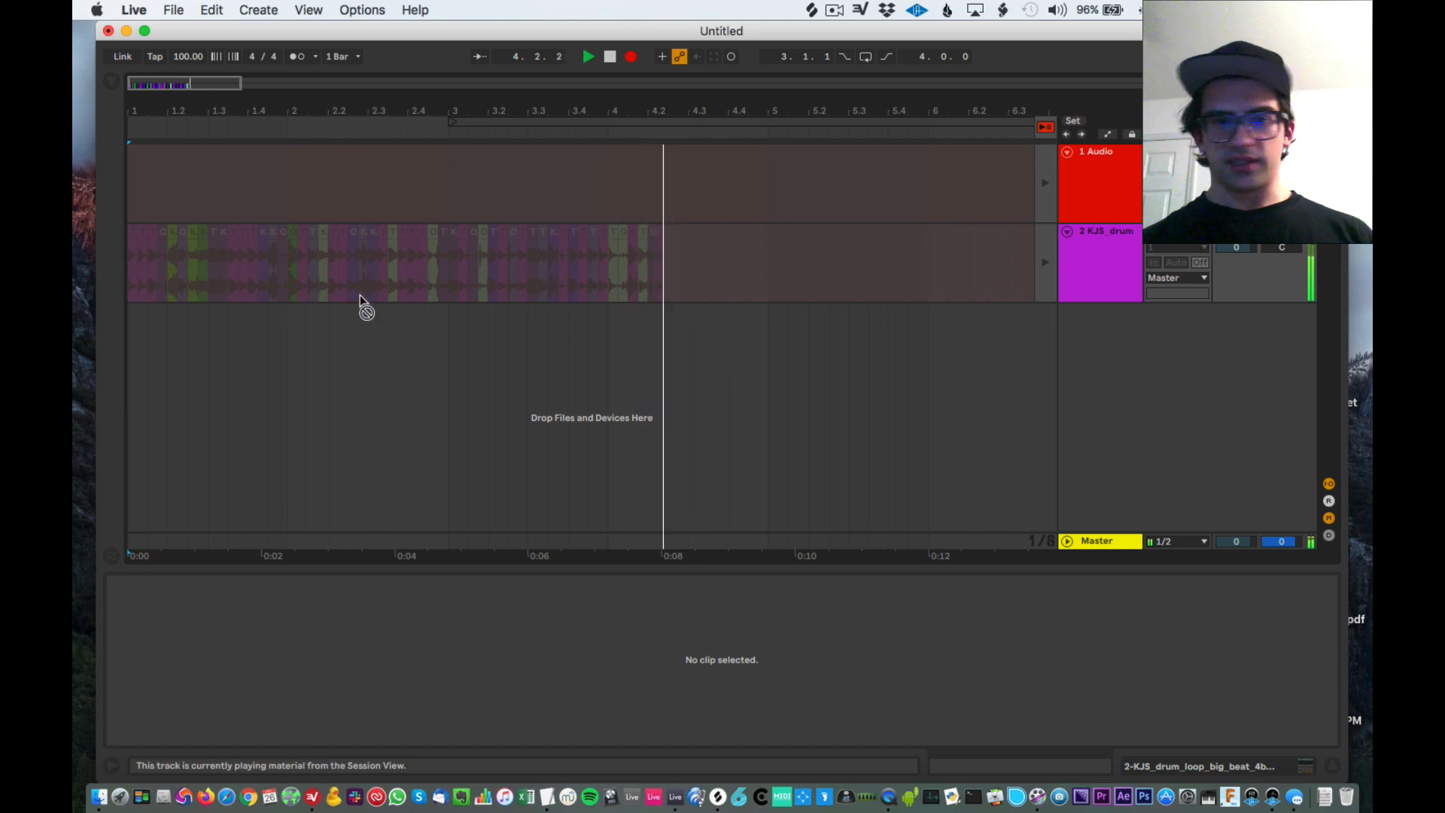
{"action": "key", "text": "minus"}
{"action": "key", "text": "minus"}
{"action": "key", "text": "minus"}
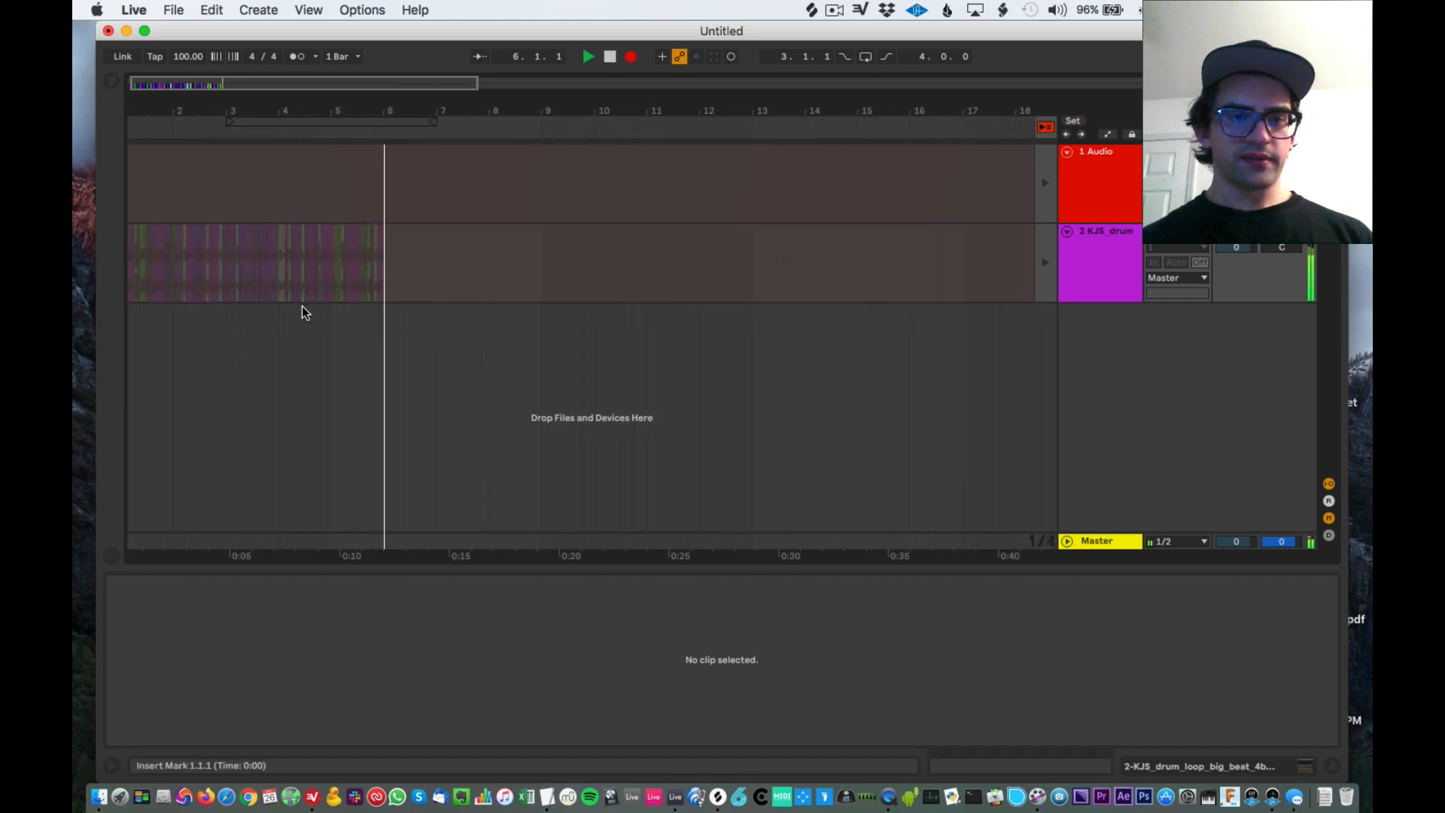
{"action": "key", "text": "plus"}
{"action": "key", "text": "plus"}
{"action": "key", "text": "space"}
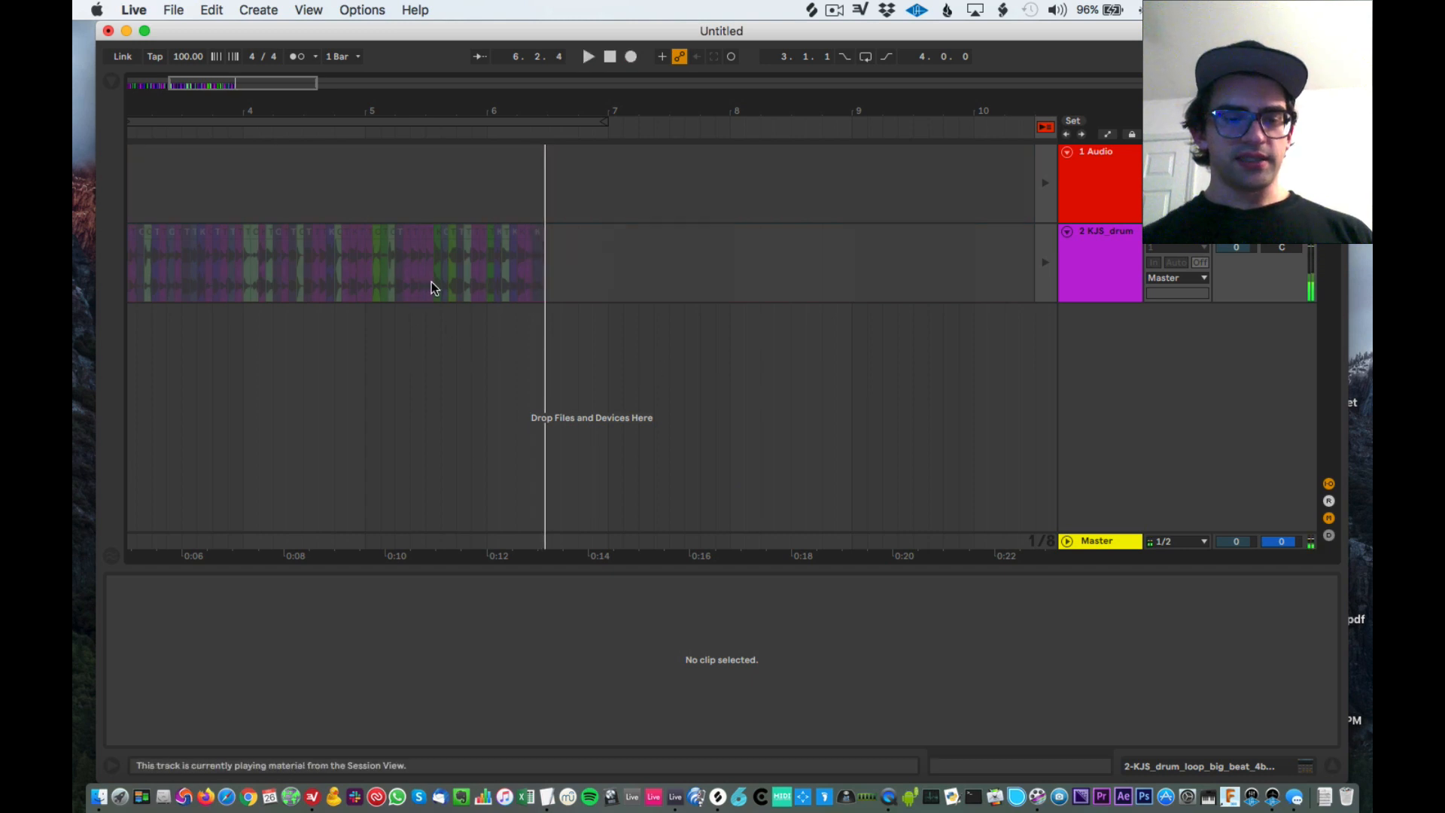
Step: Return the tracks to arrangement playback and examine the recorded slices of the drum loop track up close
{"action": "left_click", "coordinate": [1045, 127]}
{"action": "scroll", "coordinate": [336, 338], "scroll_direction": "left", "scroll_amount": 5}
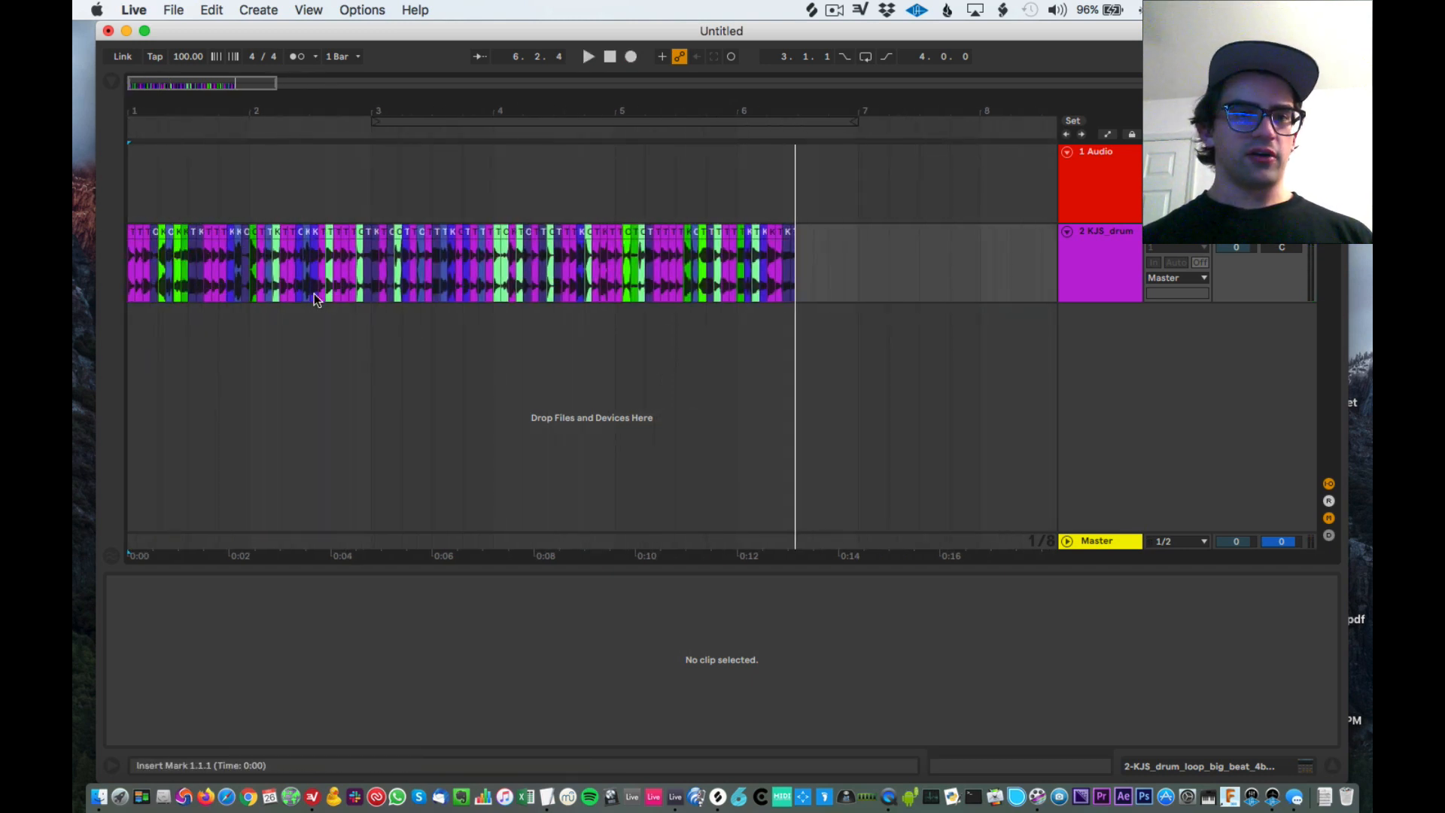
{"action": "scroll", "coordinate": [300, 305], "scroll_direction": "up", "scroll_amount": 5}
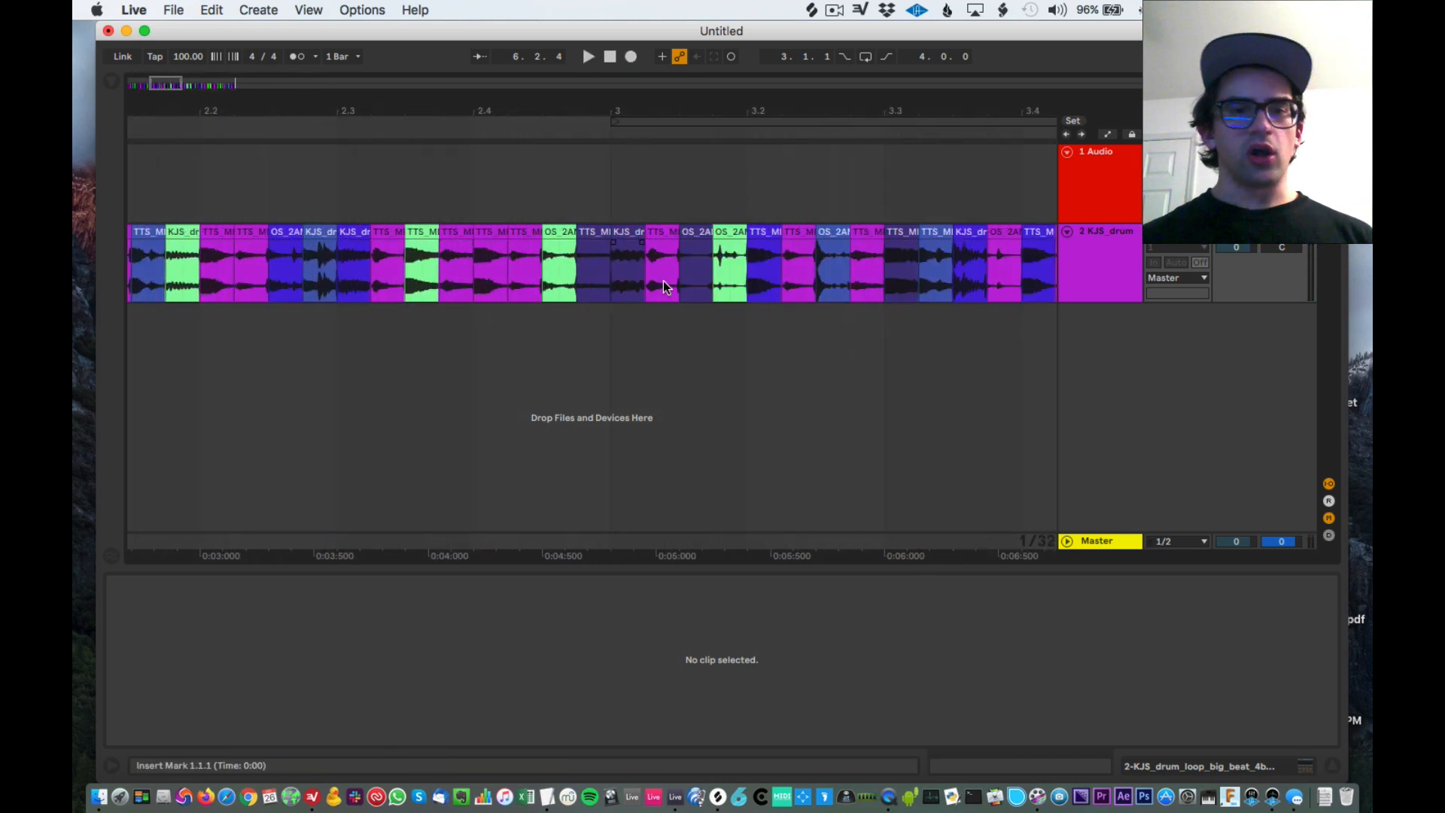
{"action": "scroll", "coordinate": [570, 325], "scroll_direction": "down", "scroll_amount": 6}
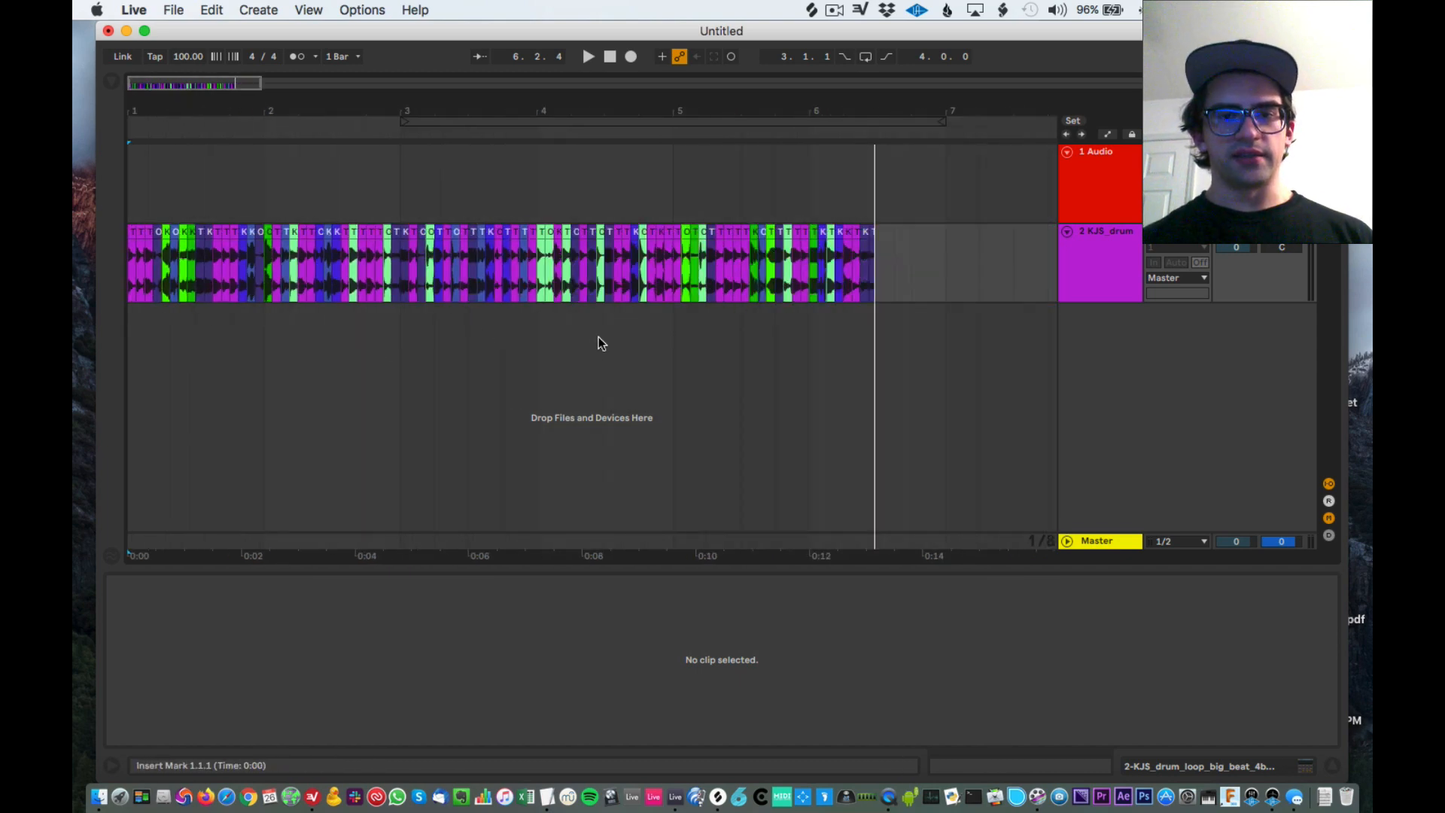
Step: Set the follow action time of all 21 session clips to 0 1 0 and audition from the first magenta clip
{"action": "key", "text": "Tab"}
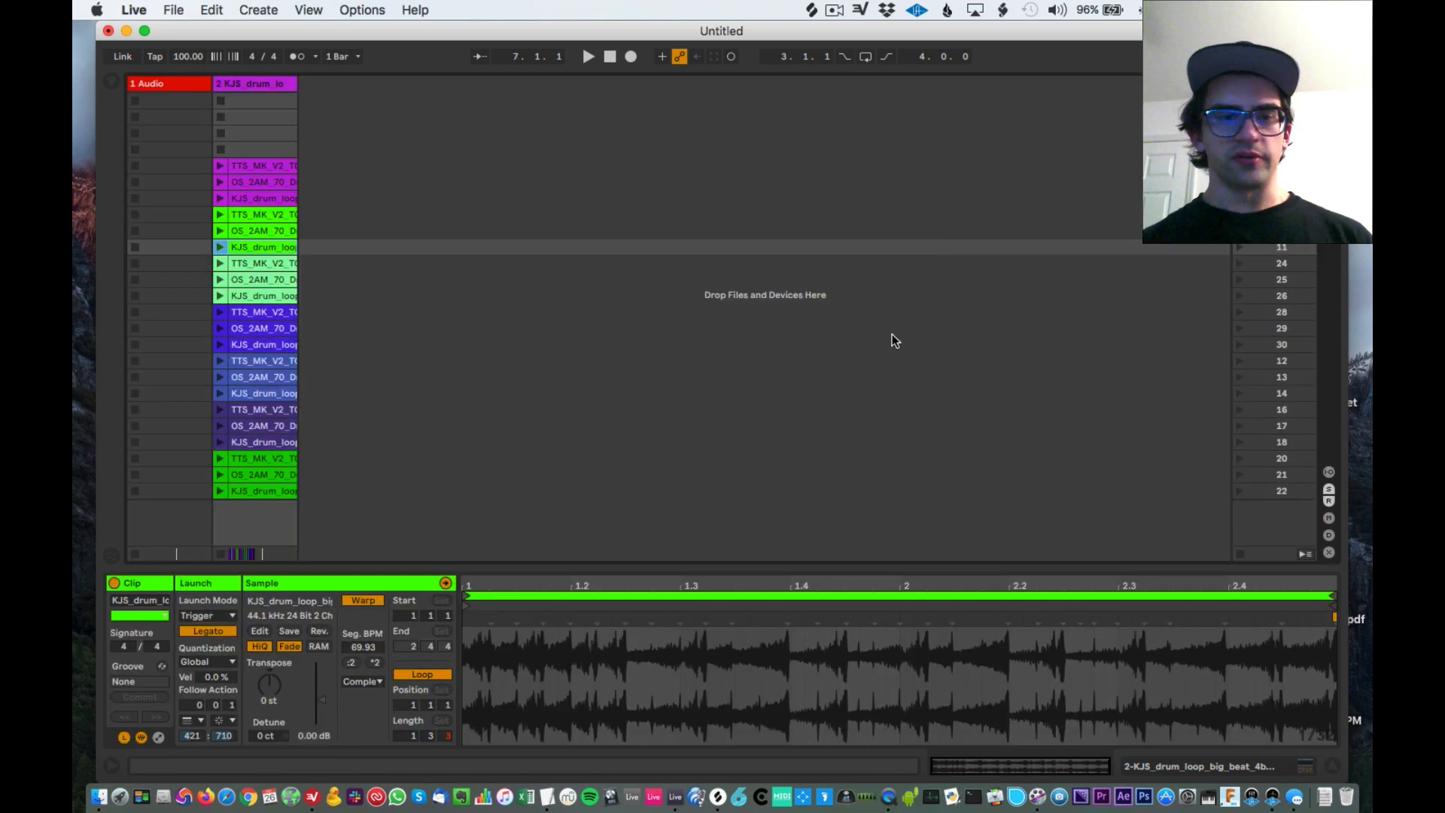
{"action": "left_click", "coordinate": [251, 167]}
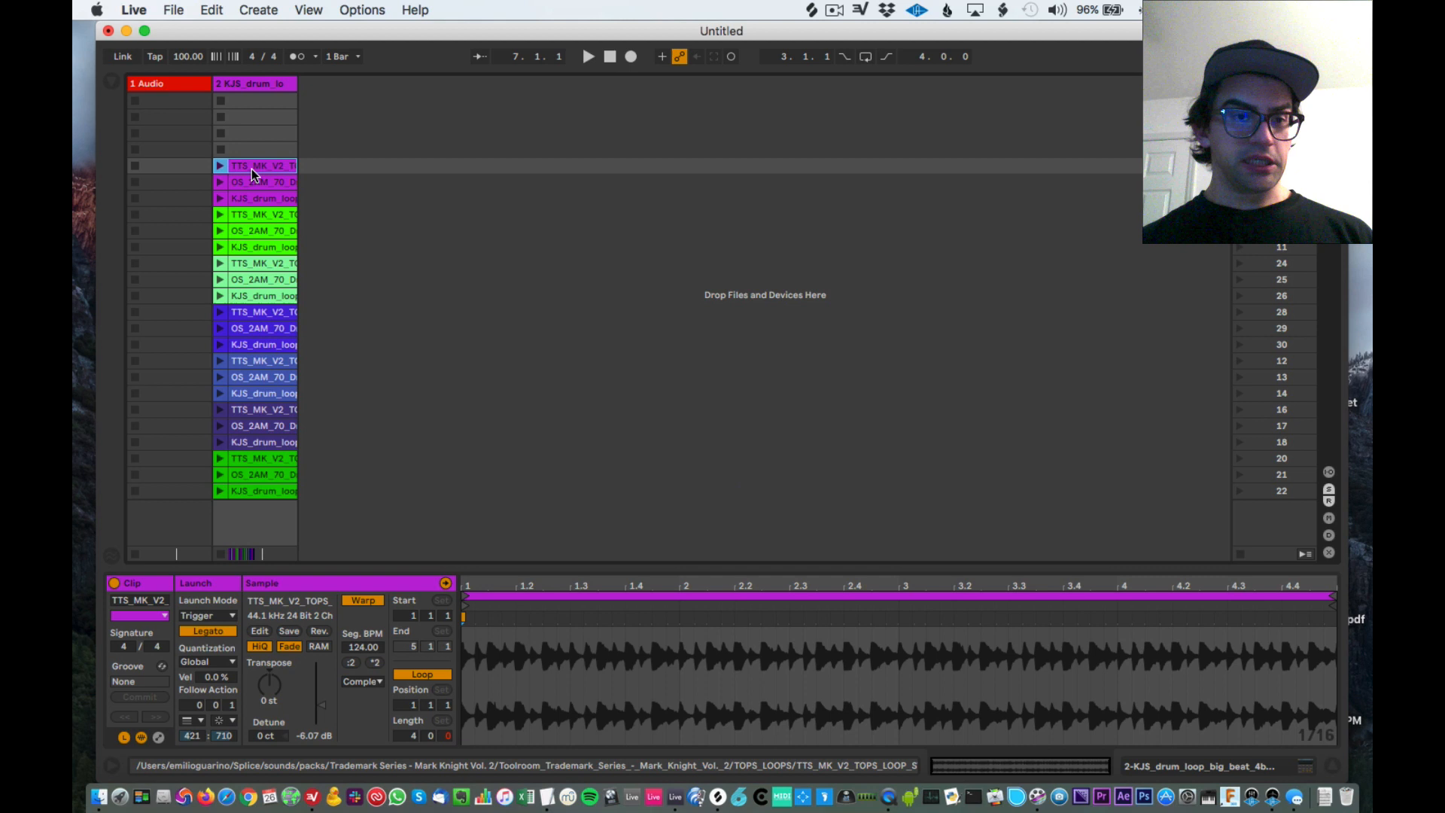
{"action": "left_click", "coordinate": [276, 489], "text": "shift"}
{"action": "left_click", "coordinate": [232, 706]}
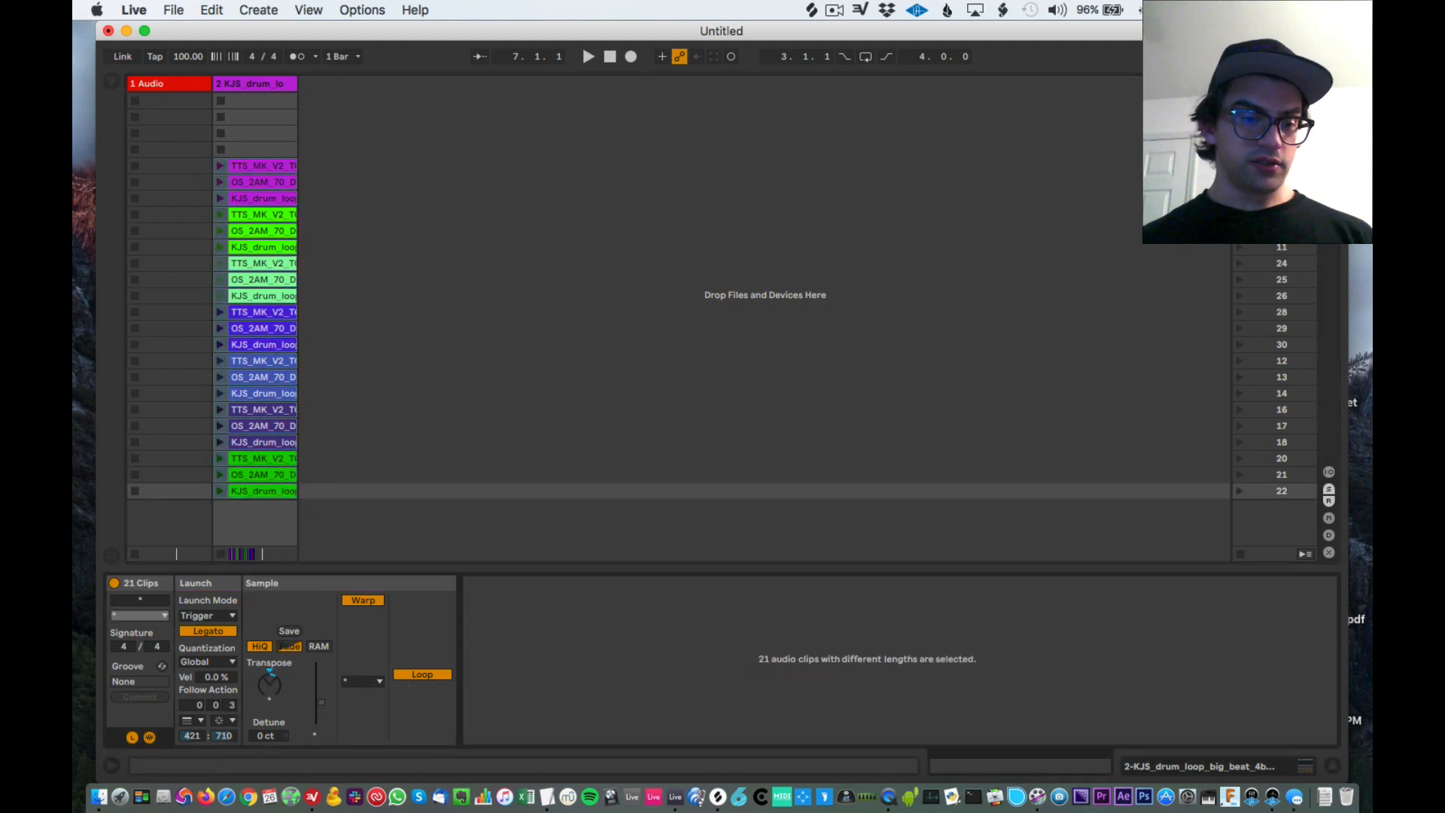
{"action": "left_click", "coordinate": [218, 169]}
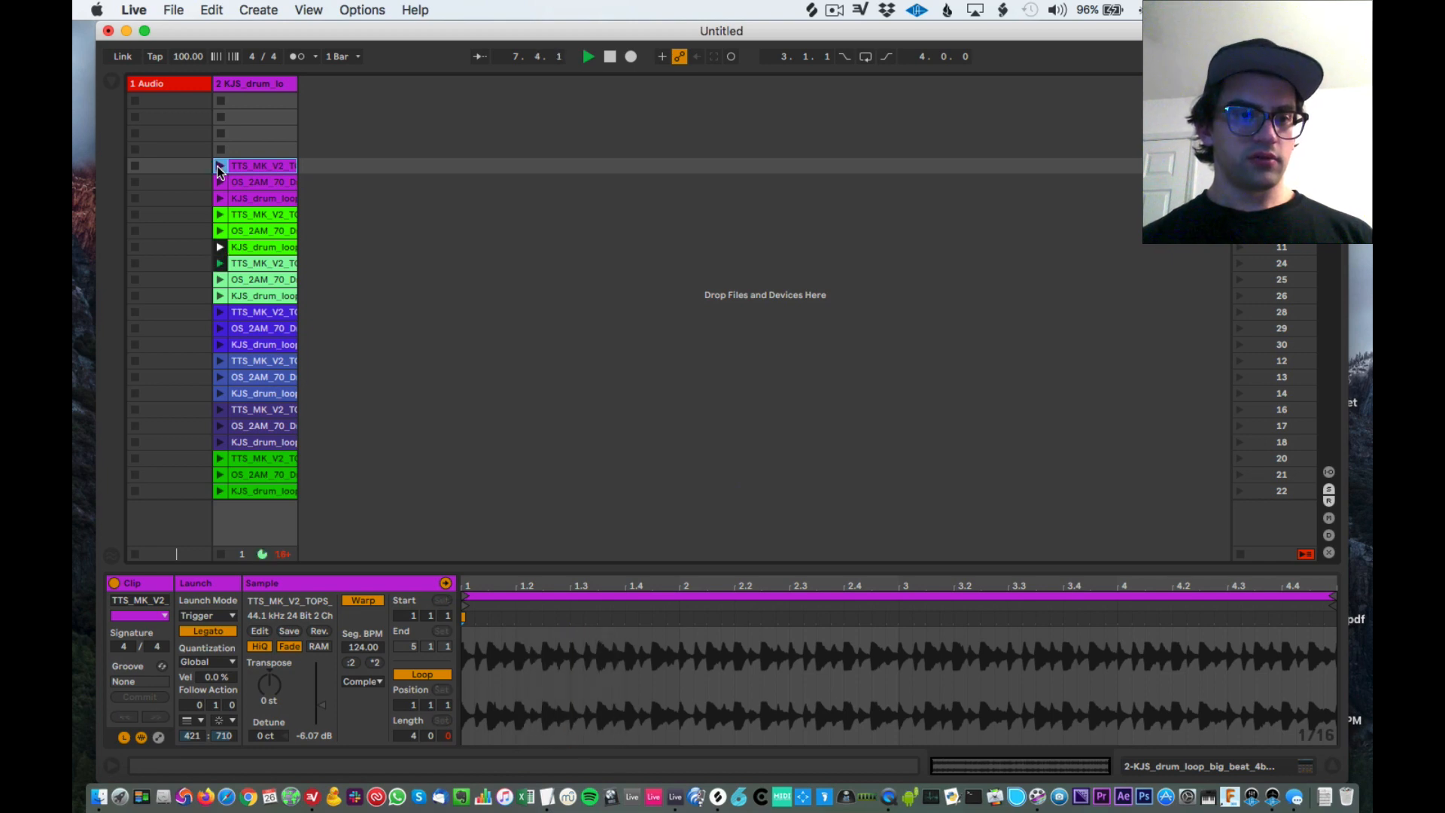
{"action": "key", "text": "Tab"}
{"action": "key", "text": "Tab"}
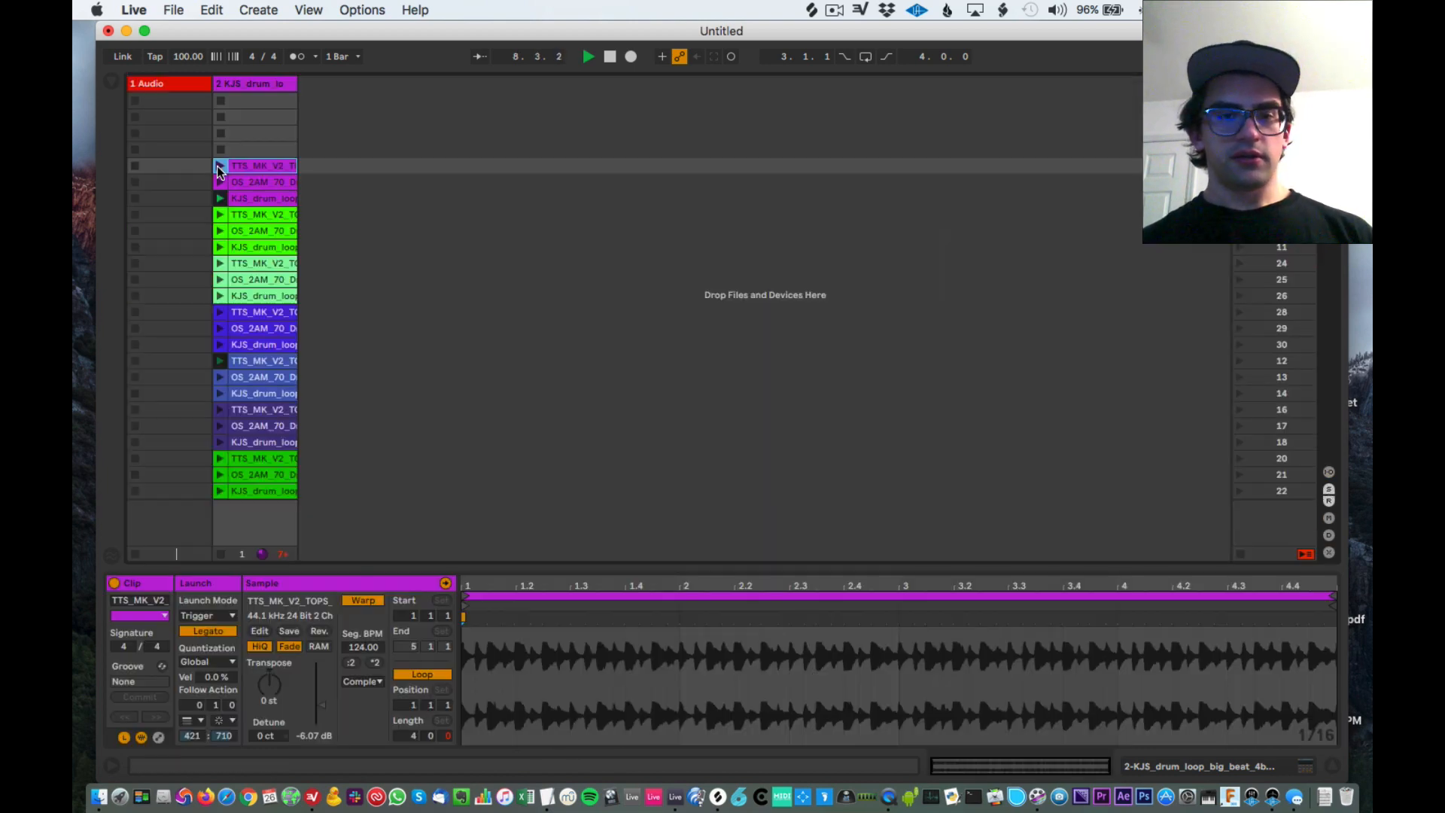
{"action": "key", "text": "space"}
Step: Record a second pass of the switching clips into the arrangement from bar 7 to about bar 13
{"action": "left_click", "coordinate": [630, 57]}
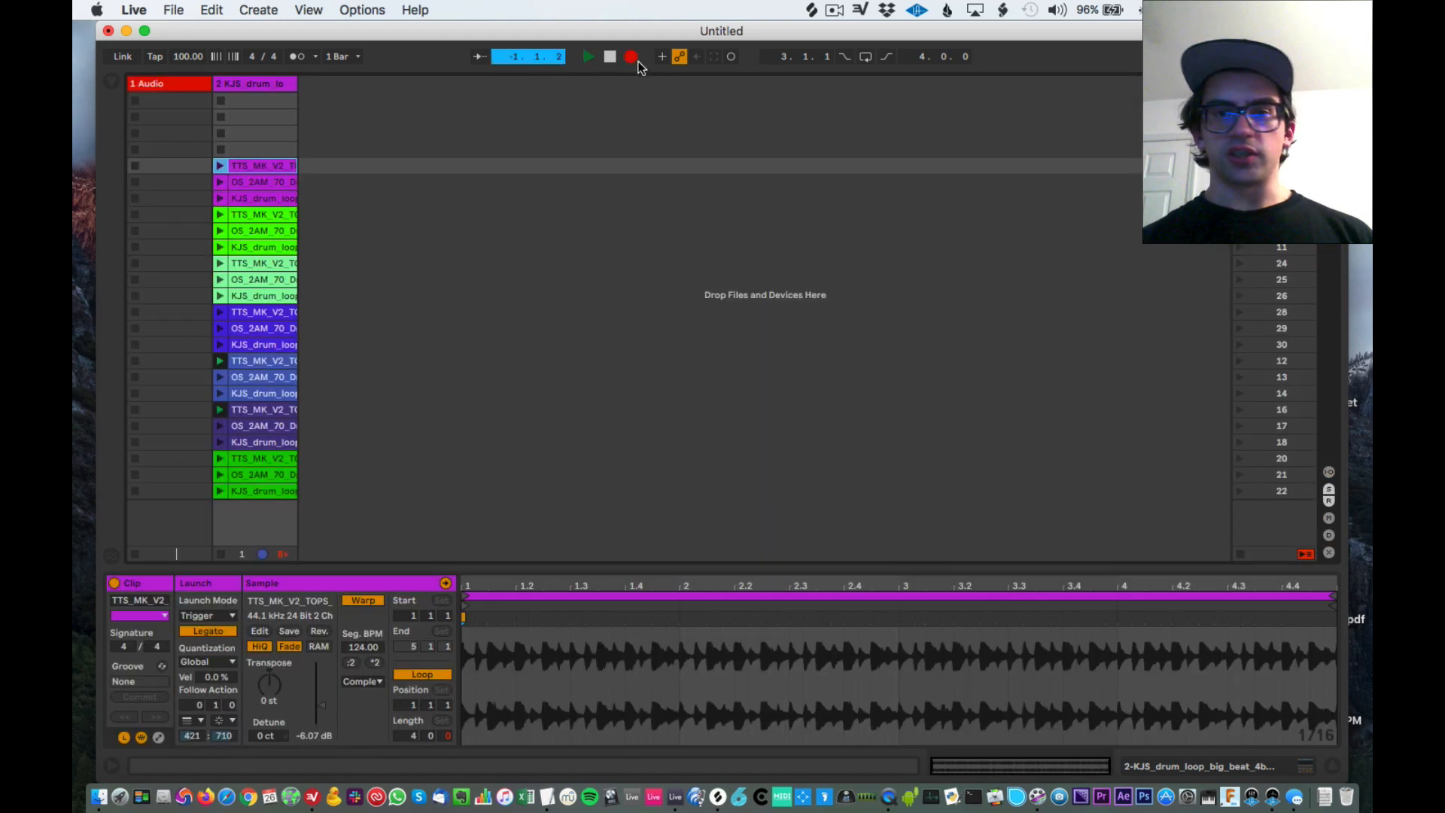
{"action": "key", "text": "Tab"}
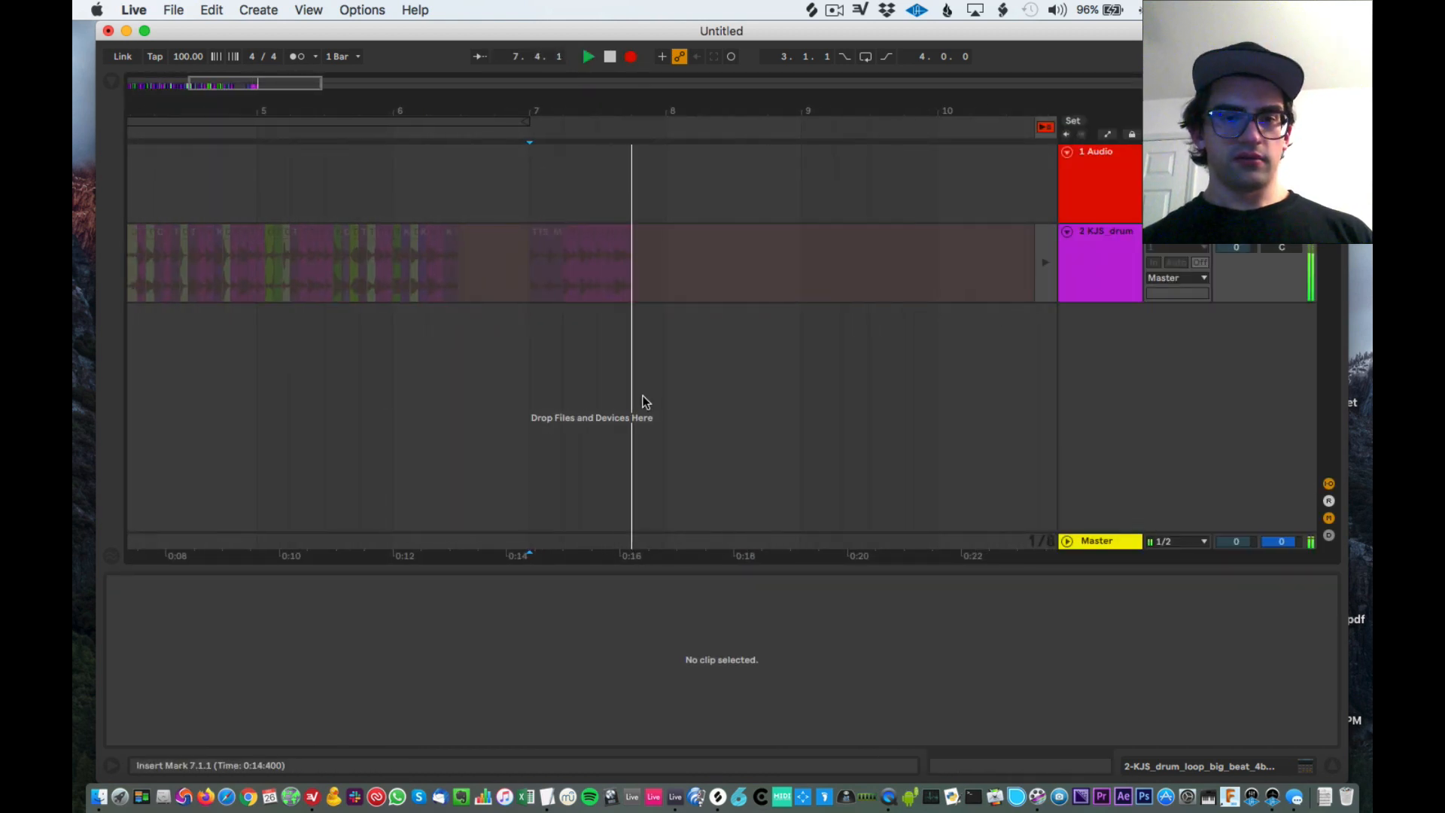
{"action": "scroll", "coordinate": [645, 350], "scroll_direction": "down", "scroll_amount": 10}
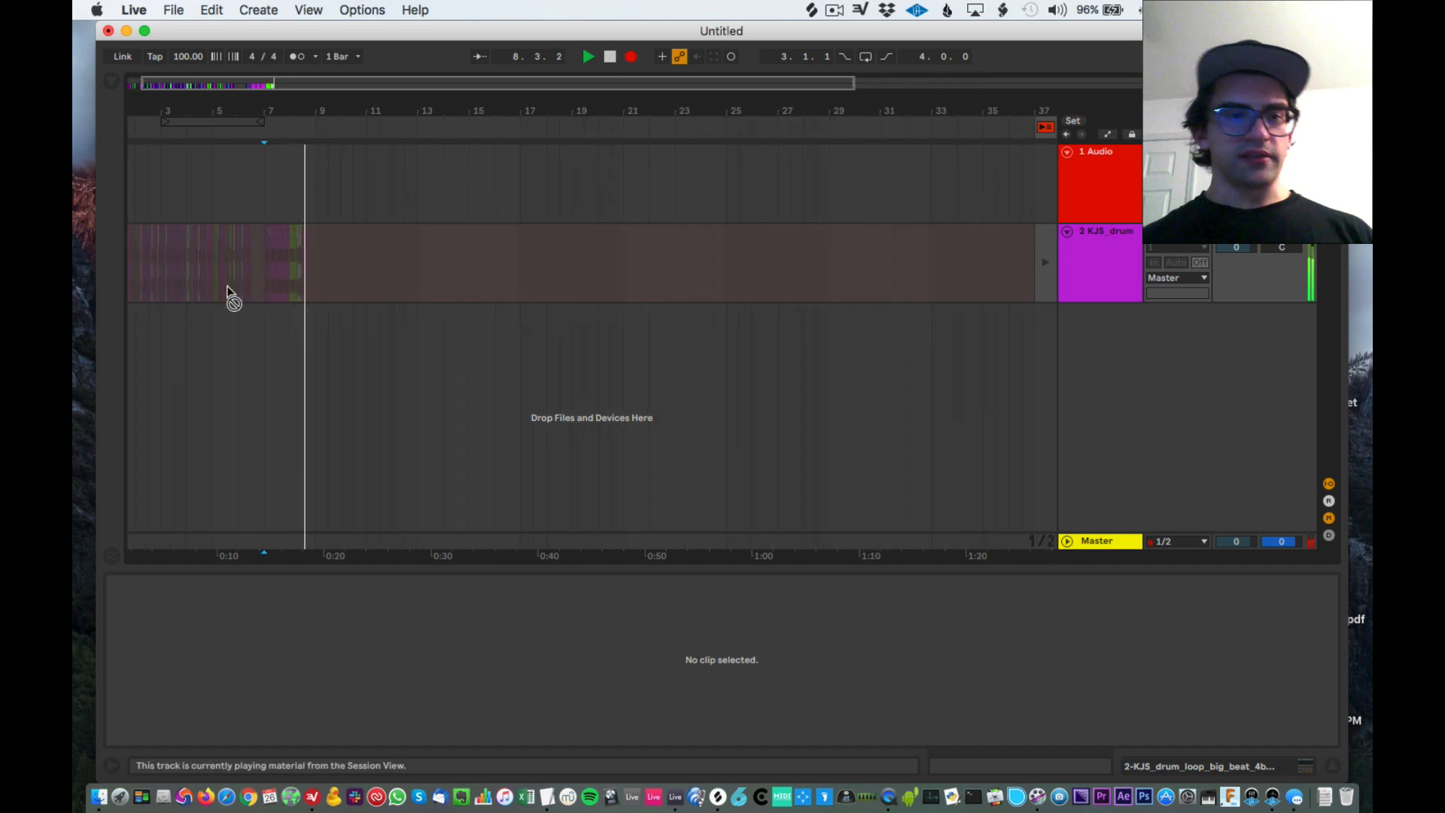
{"action": "scroll", "coordinate": [225, 296], "scroll_direction": "up", "scroll_amount": 8}
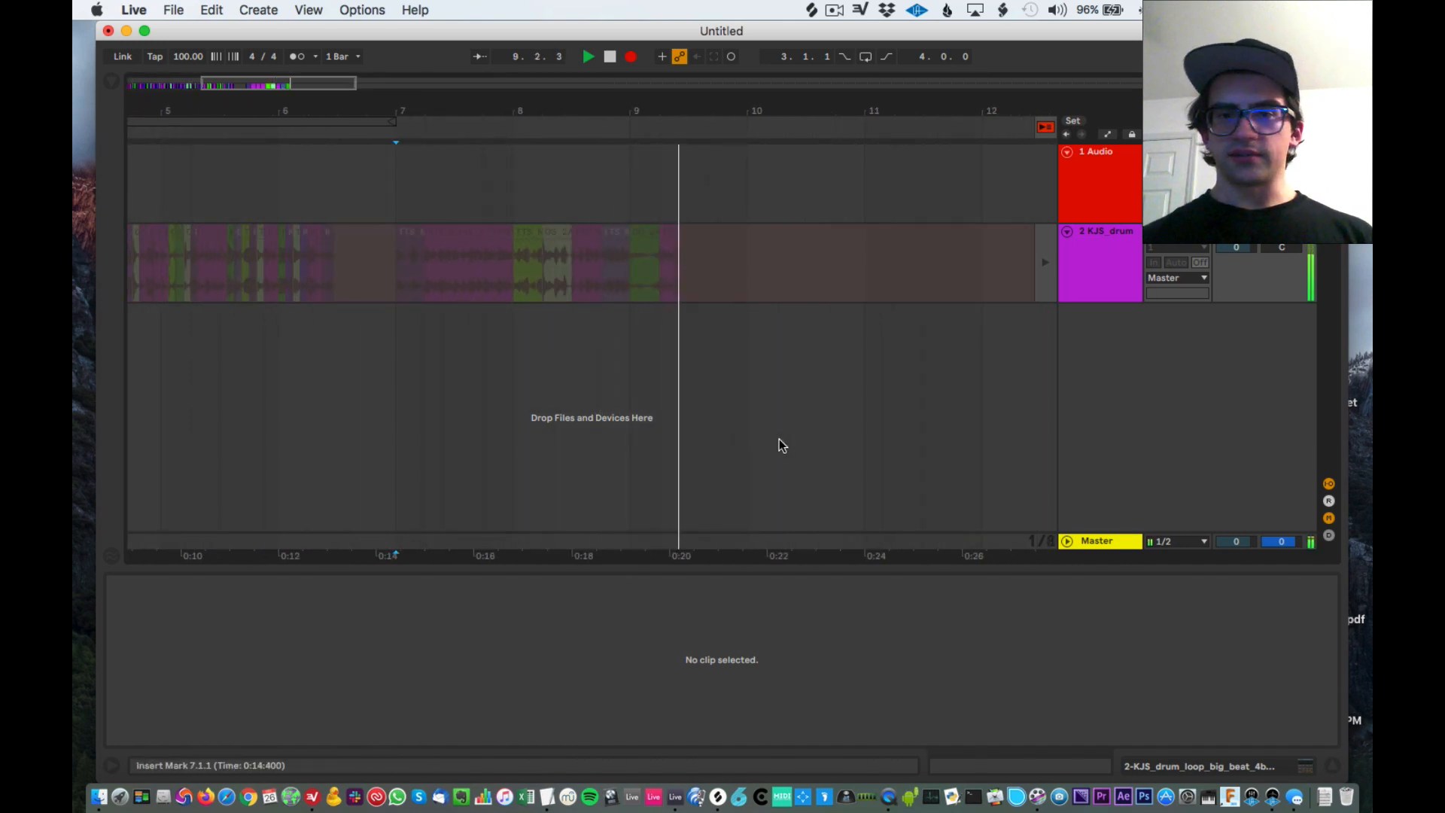
{"action": "scroll", "coordinate": [757, 251], "scroll_direction": "down", "scroll_amount": 6}
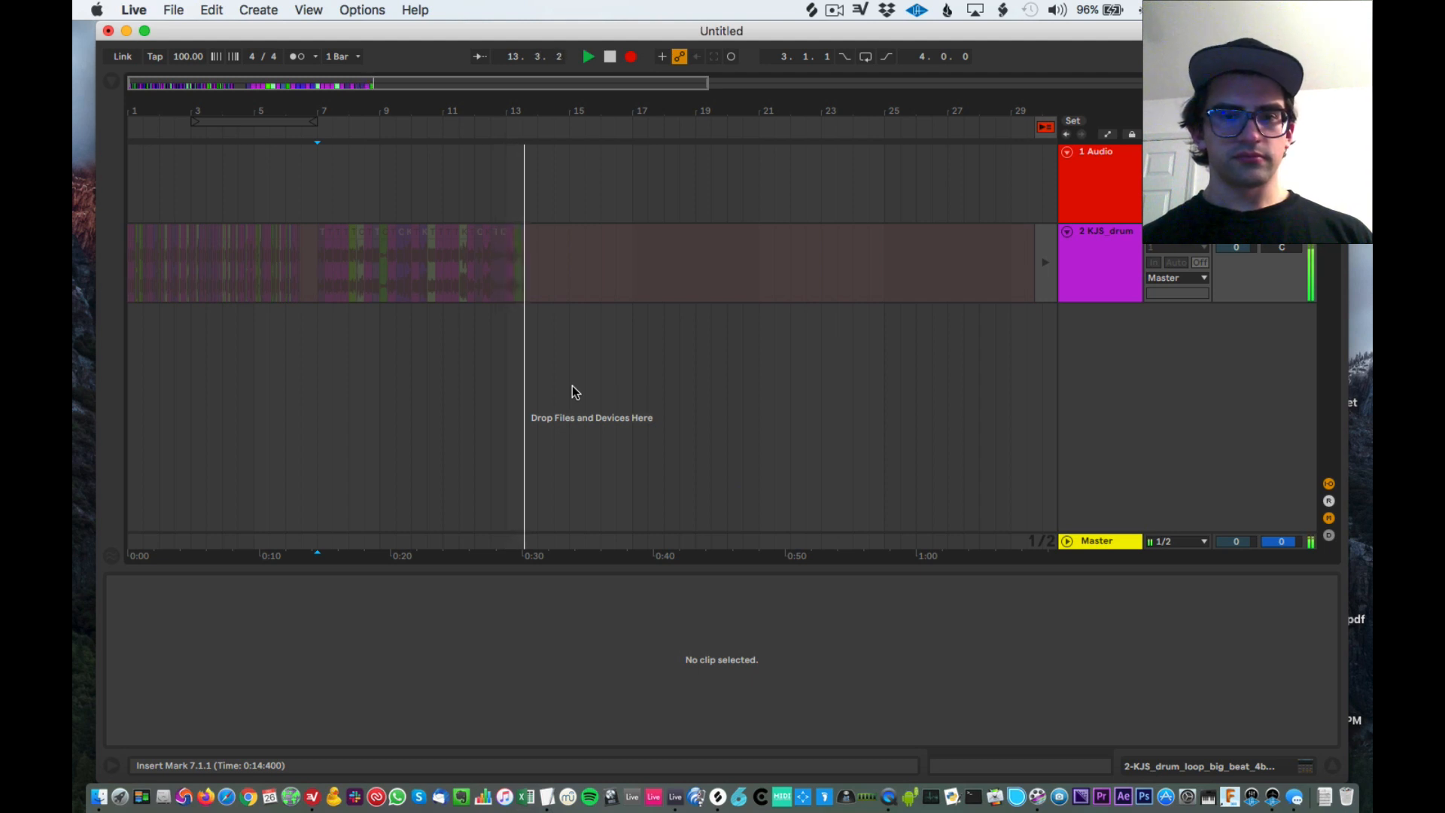
{"action": "key", "text": "space"}
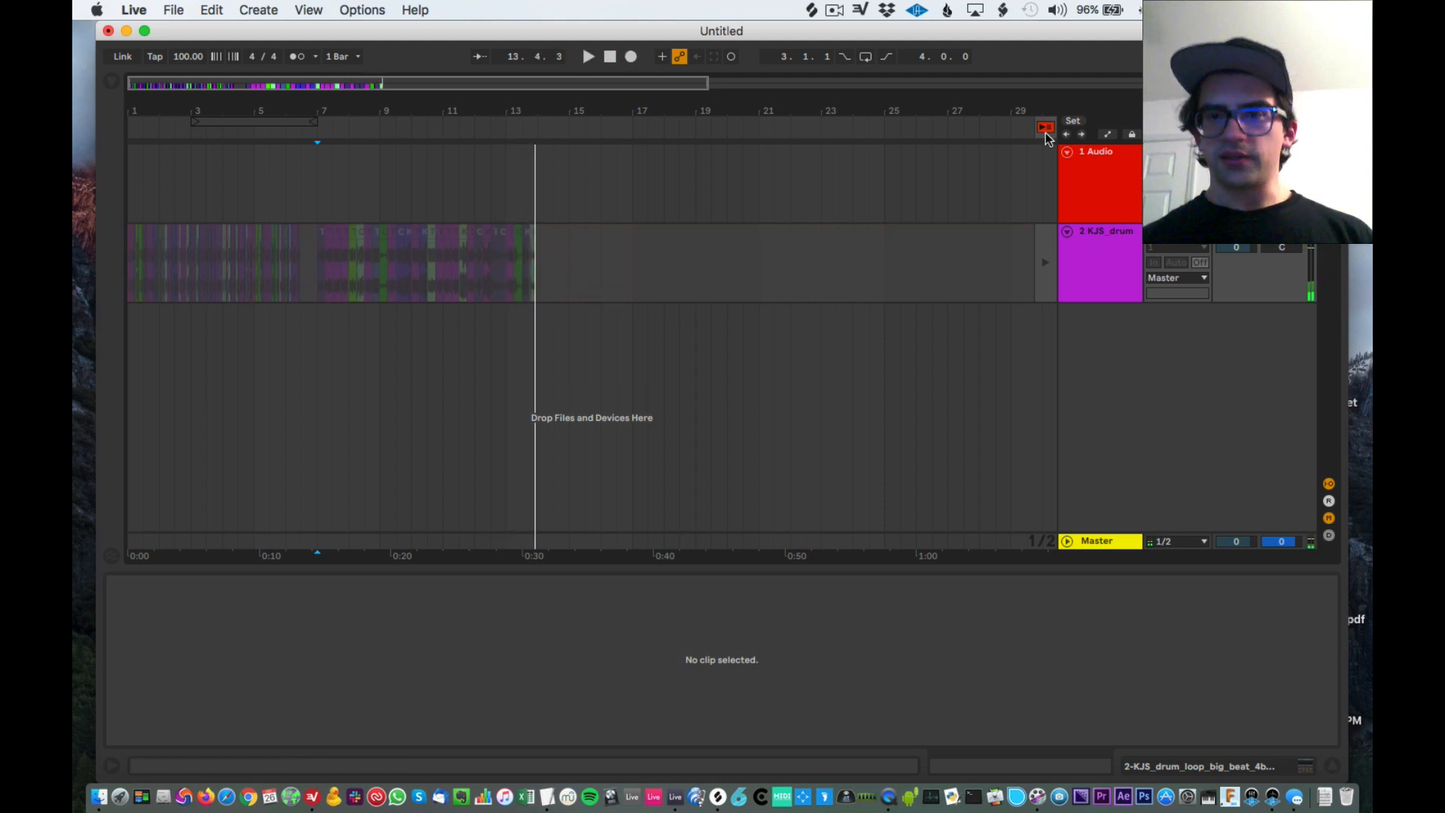
Step: Re-enable arrangement playback and examine the longer slices at the end of the second recorded pass
{"action": "scroll", "coordinate": [560, 371], "scroll_direction": "up", "scroll_amount": 3}
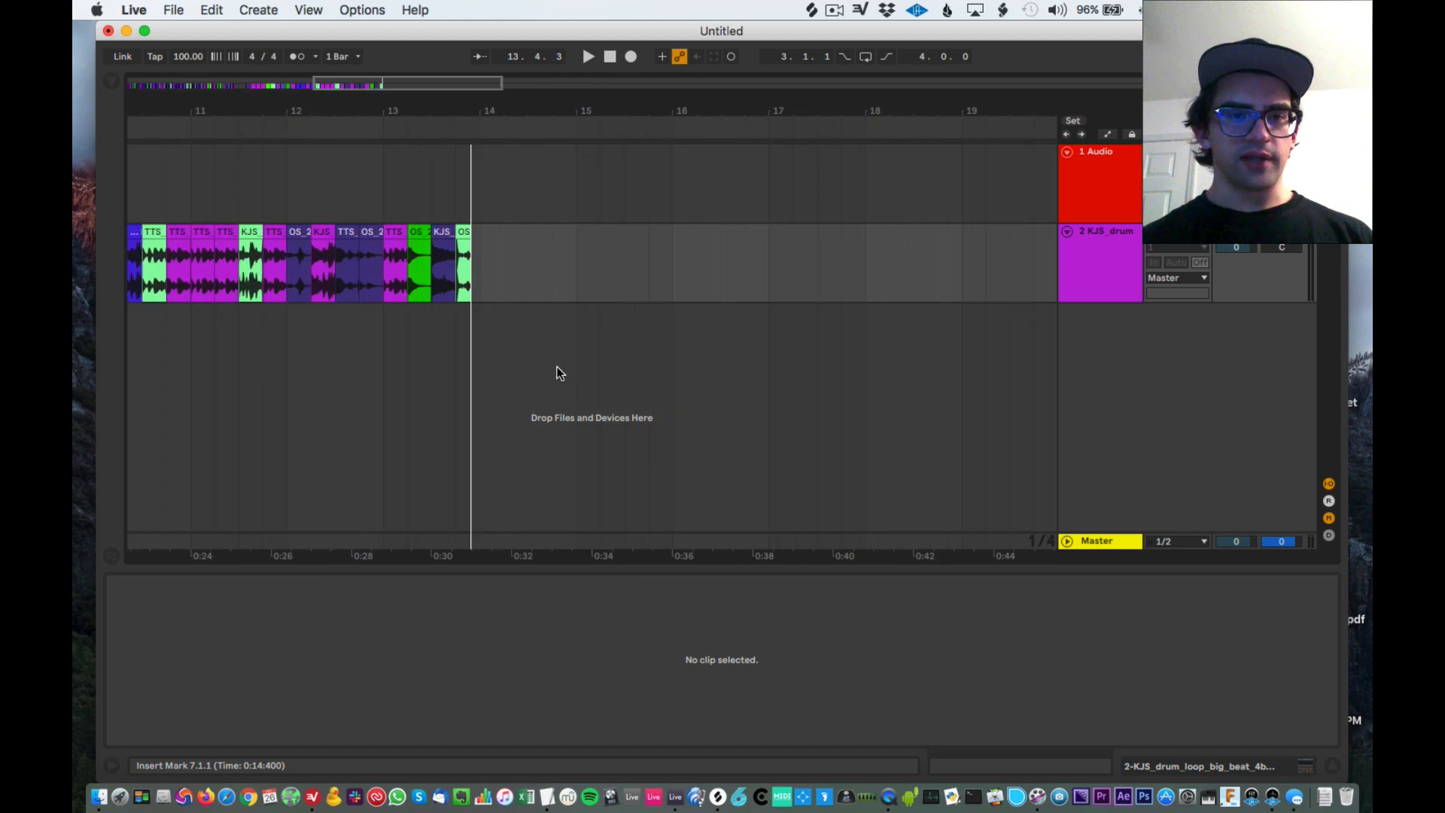
{"action": "scroll", "coordinate": [557, 367], "scroll_direction": "down", "scroll_amount": 1}
{"action": "key", "text": "shift+Tab"}
{"action": "key", "text": "shift+Tab"}
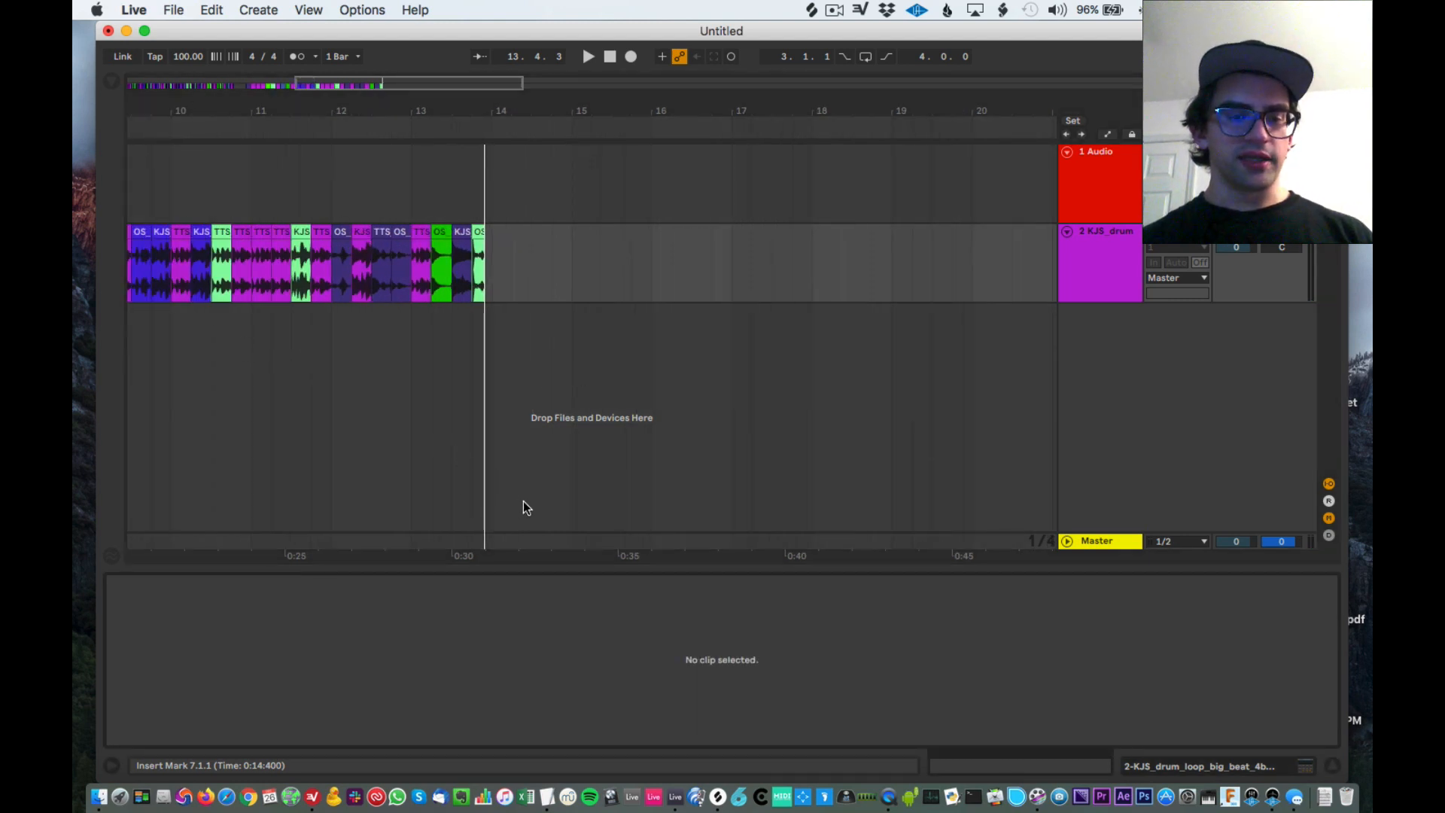
Step: Switch off Auto Pan on the drum loop track, play the track without it and delete the effect
{"action": "key", "text": "Tab"}
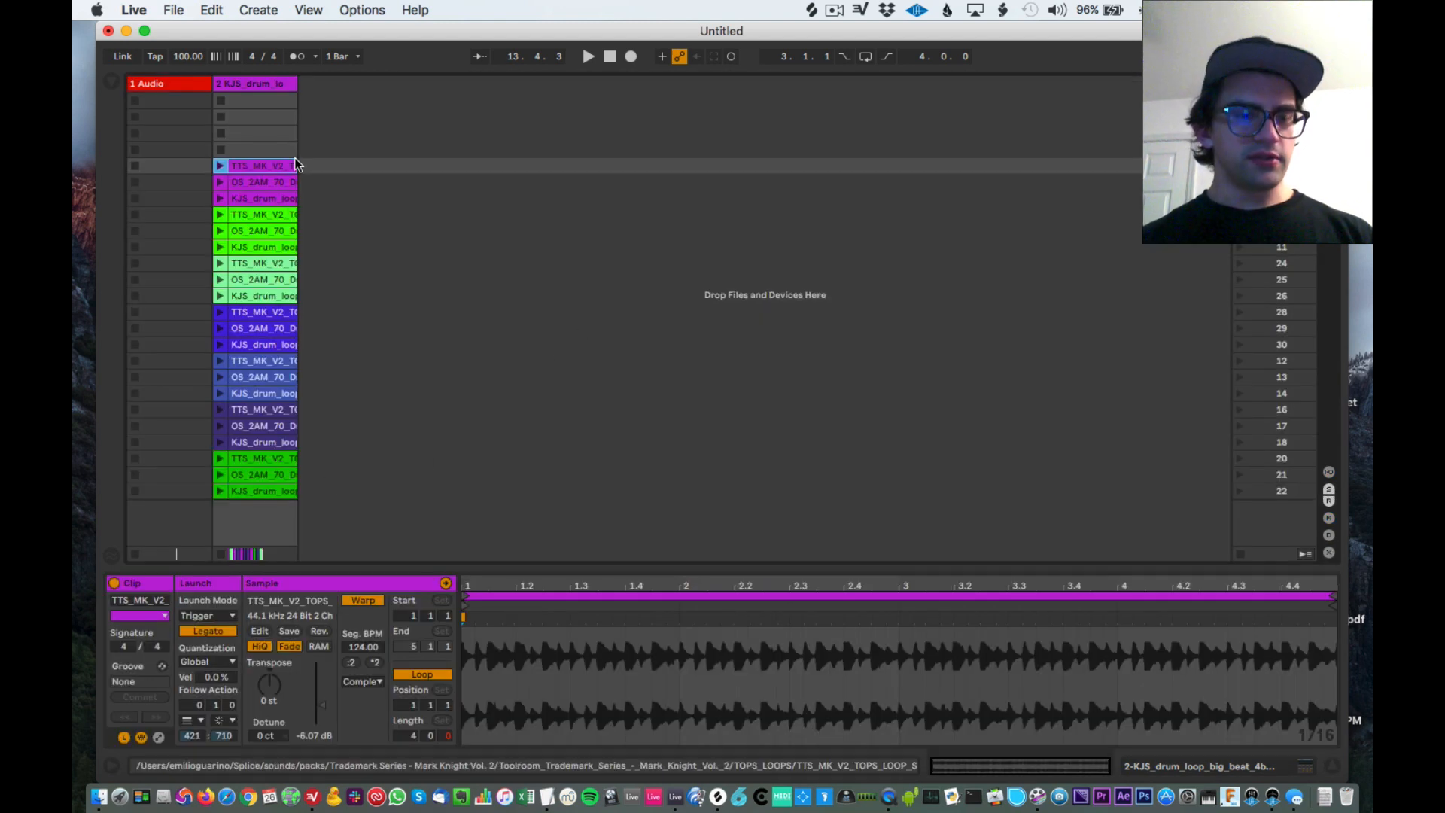
{"action": "key", "text": "shift+Tab"}
{"action": "left_click", "coordinate": [125, 584]}
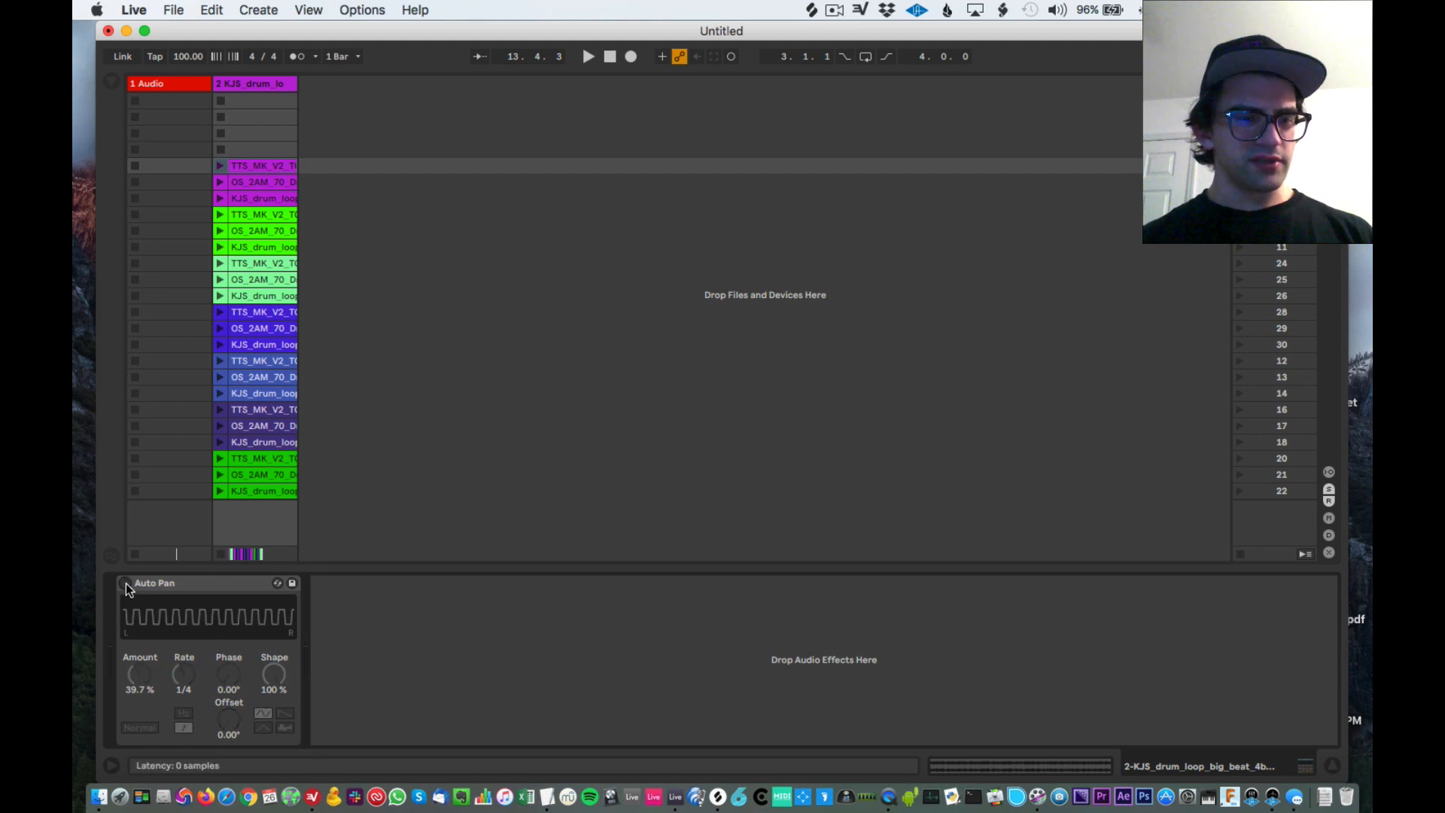
{"action": "key", "text": "space"}
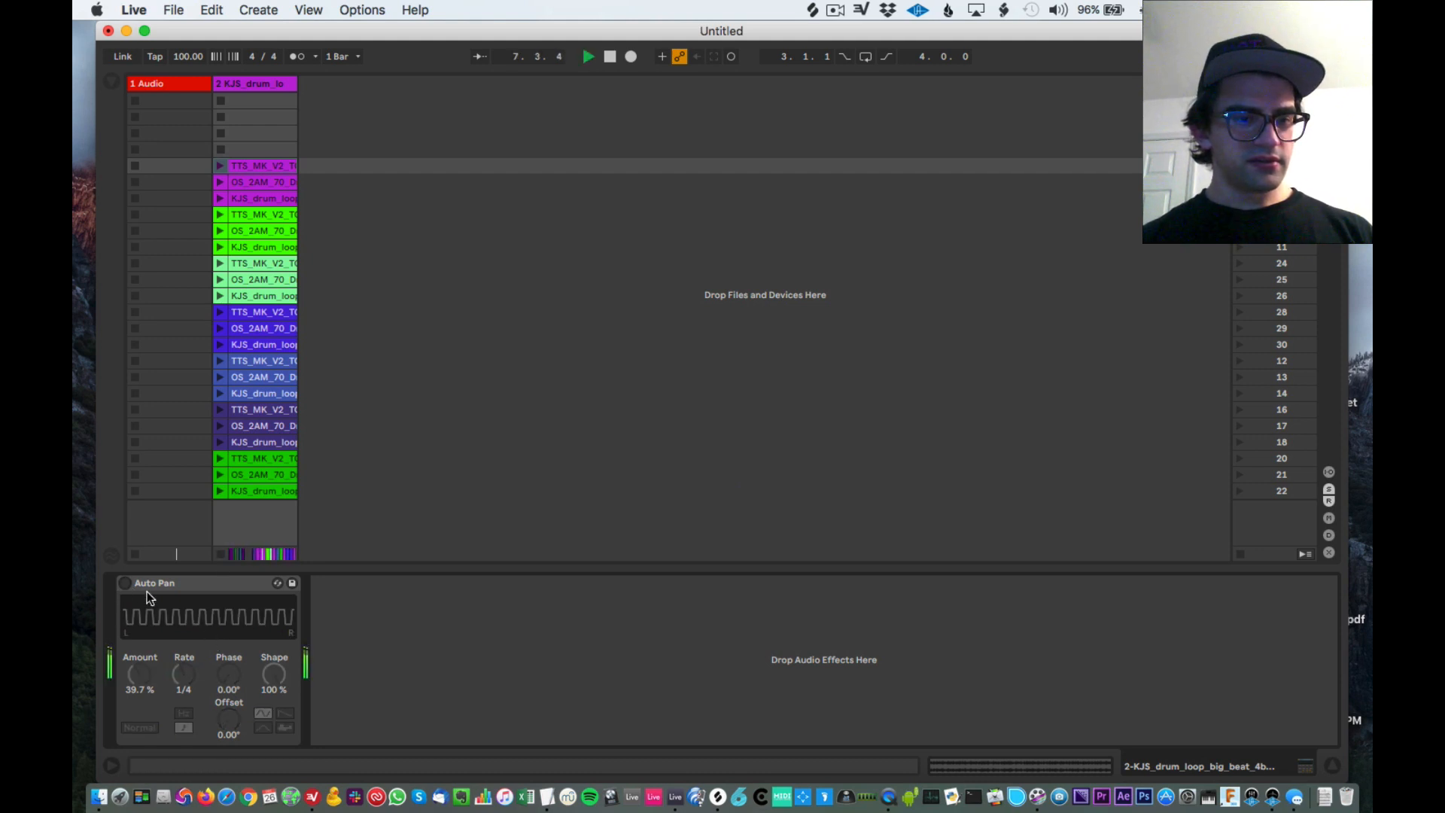
{"action": "left_click", "coordinate": [161, 581]}
{"action": "key", "text": "Delete"}
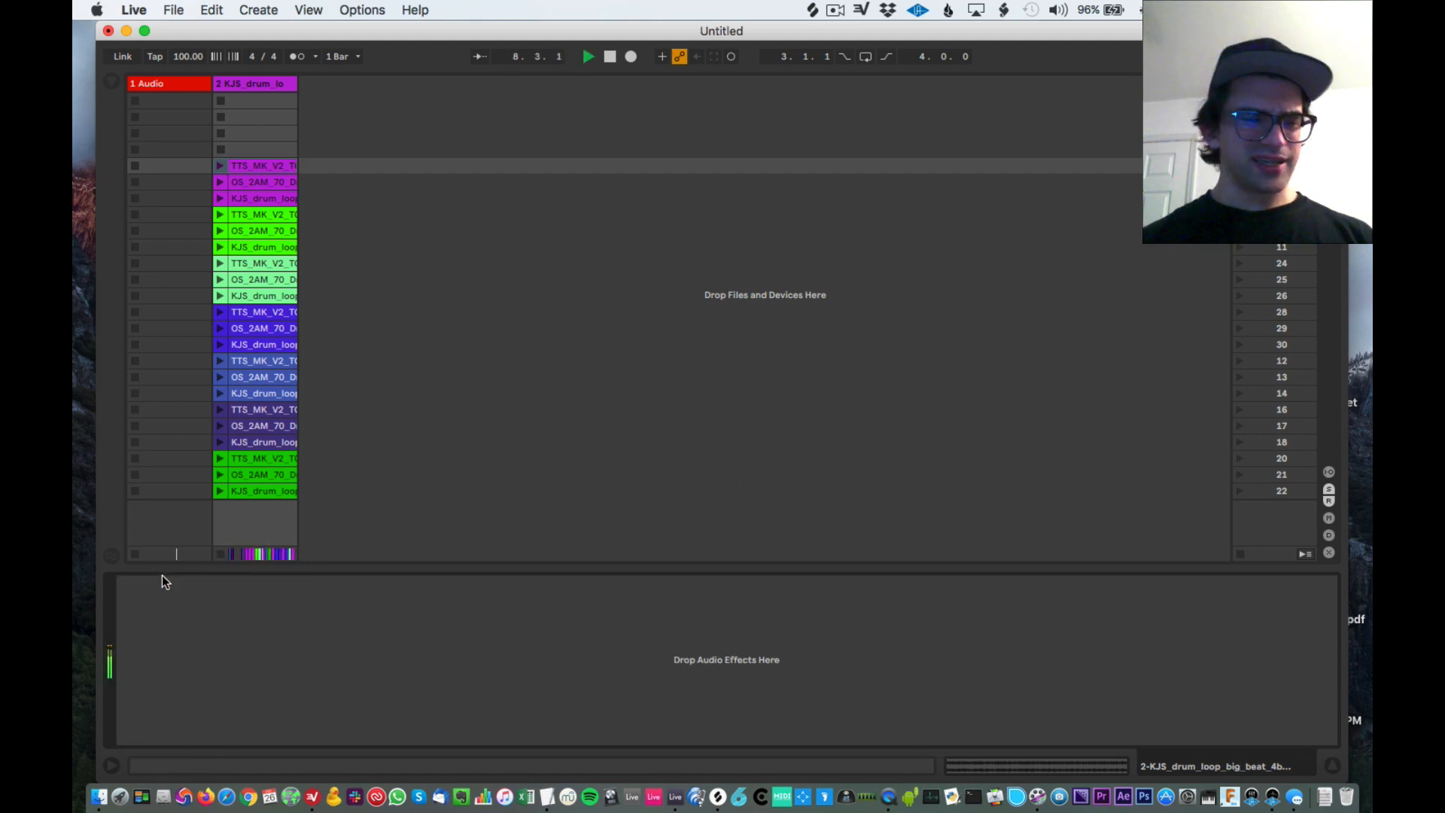
Step: Audition the follow actions from the first magenta clip with its clip settings shown, and stop playback
{"action": "left_click", "coordinate": [220, 165]}
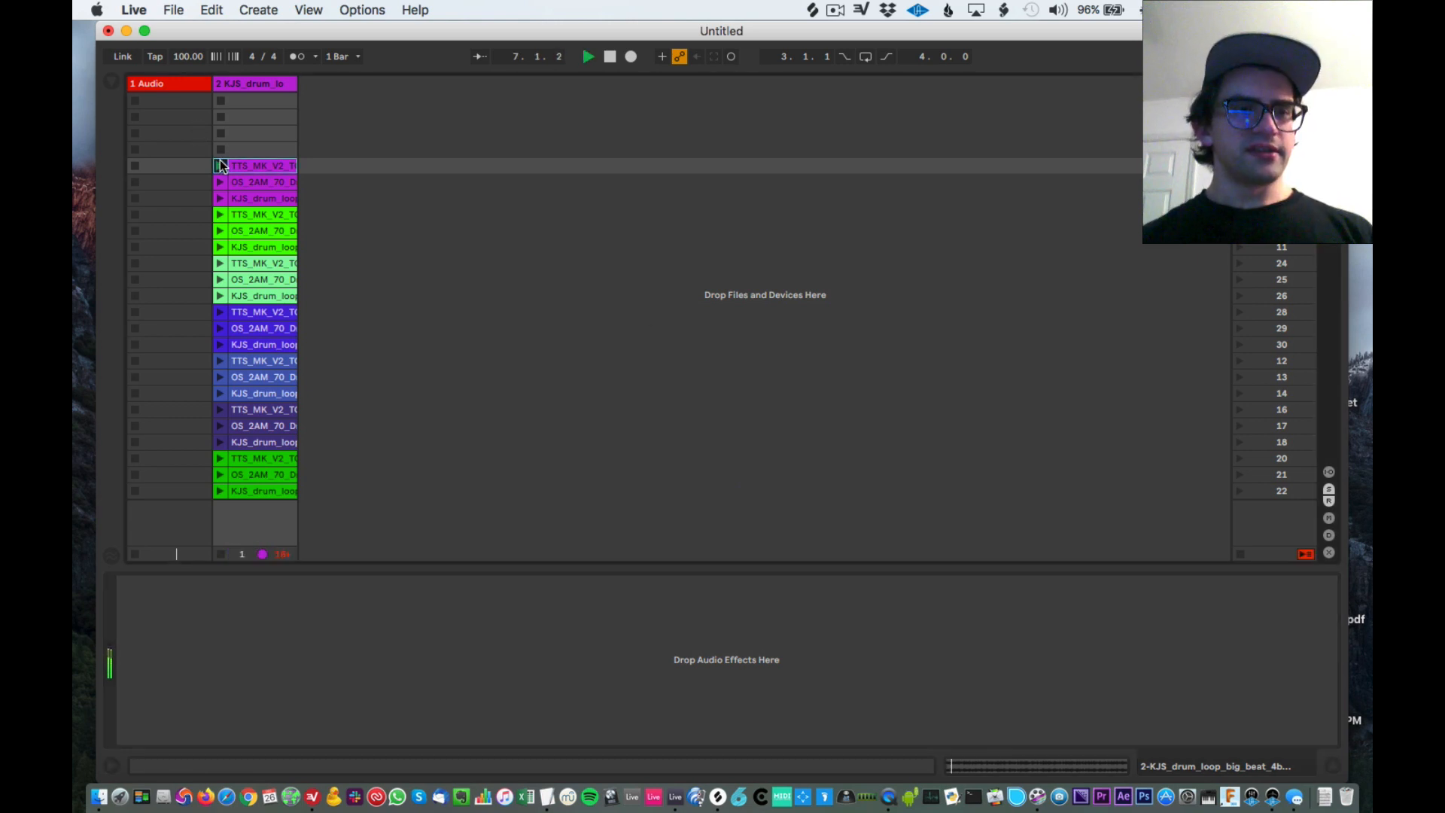
{"action": "key", "text": "shift+Tab"}
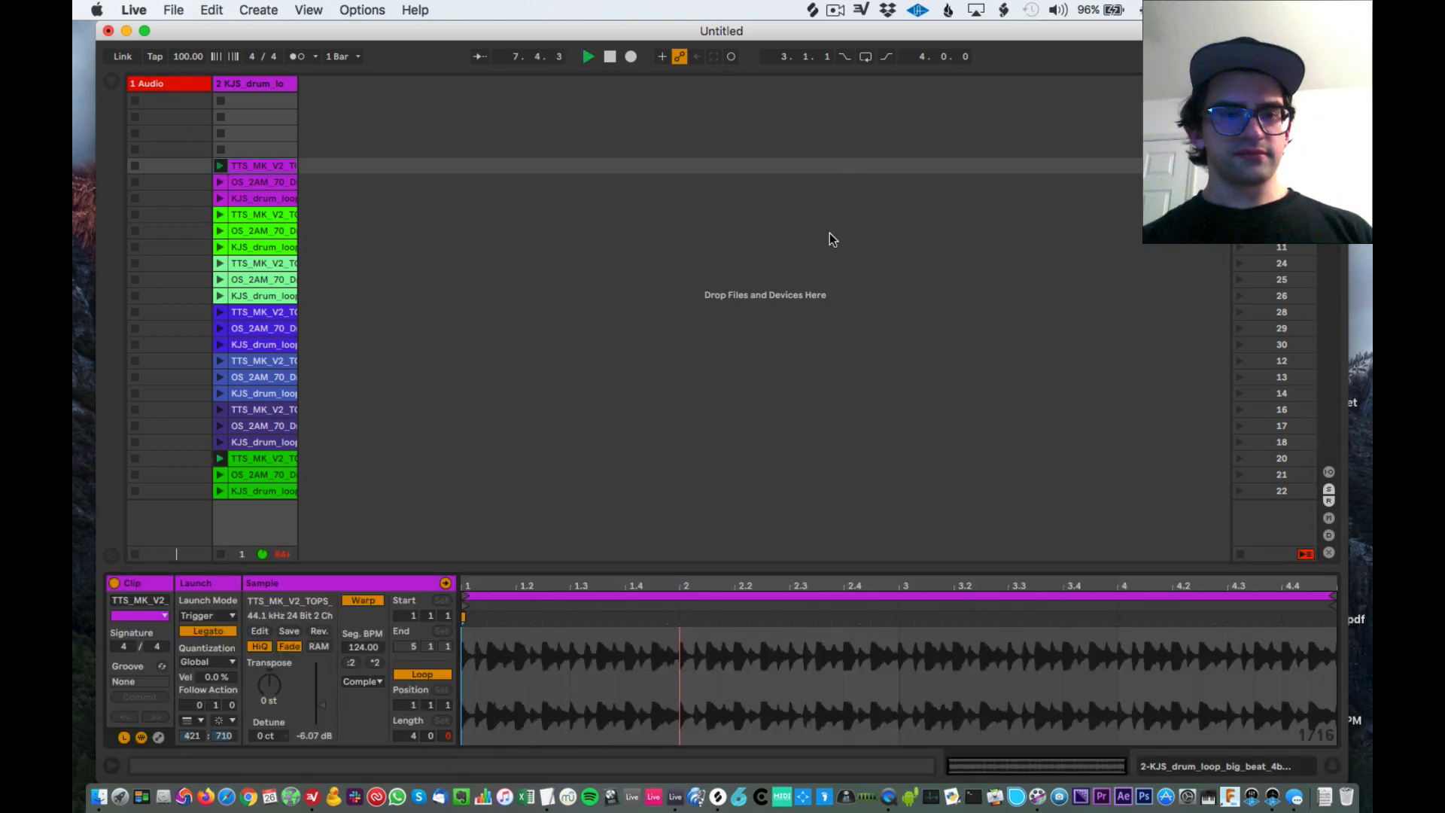
{"action": "key", "text": "space"}
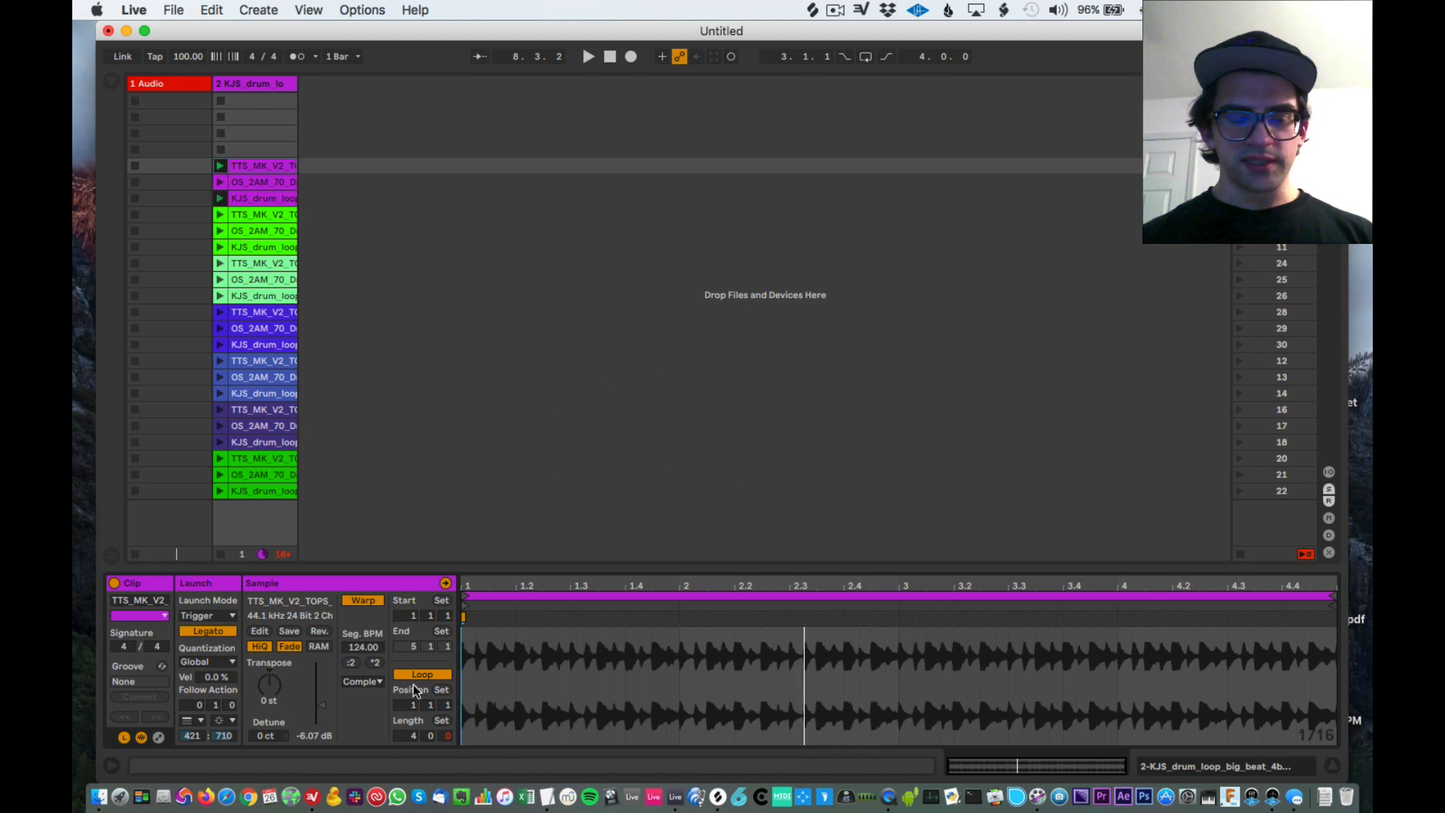
Step: Check the Legato setting of individual clips down the column, including the OS_2AM clips in the dark purple and lime green groups
{"action": "key", "text": "Down"}
{"action": "key", "text": "Down"}
{"action": "key", "text": "Down"}
{"action": "key", "text": "Down"}
{"action": "key", "text": "Down"}
{"action": "key", "text": "Down"}
{"action": "key", "text": "Down"}
{"action": "key", "text": "Down"}
{"action": "key", "text": "Down"}
{"action": "key", "text": "Down"}
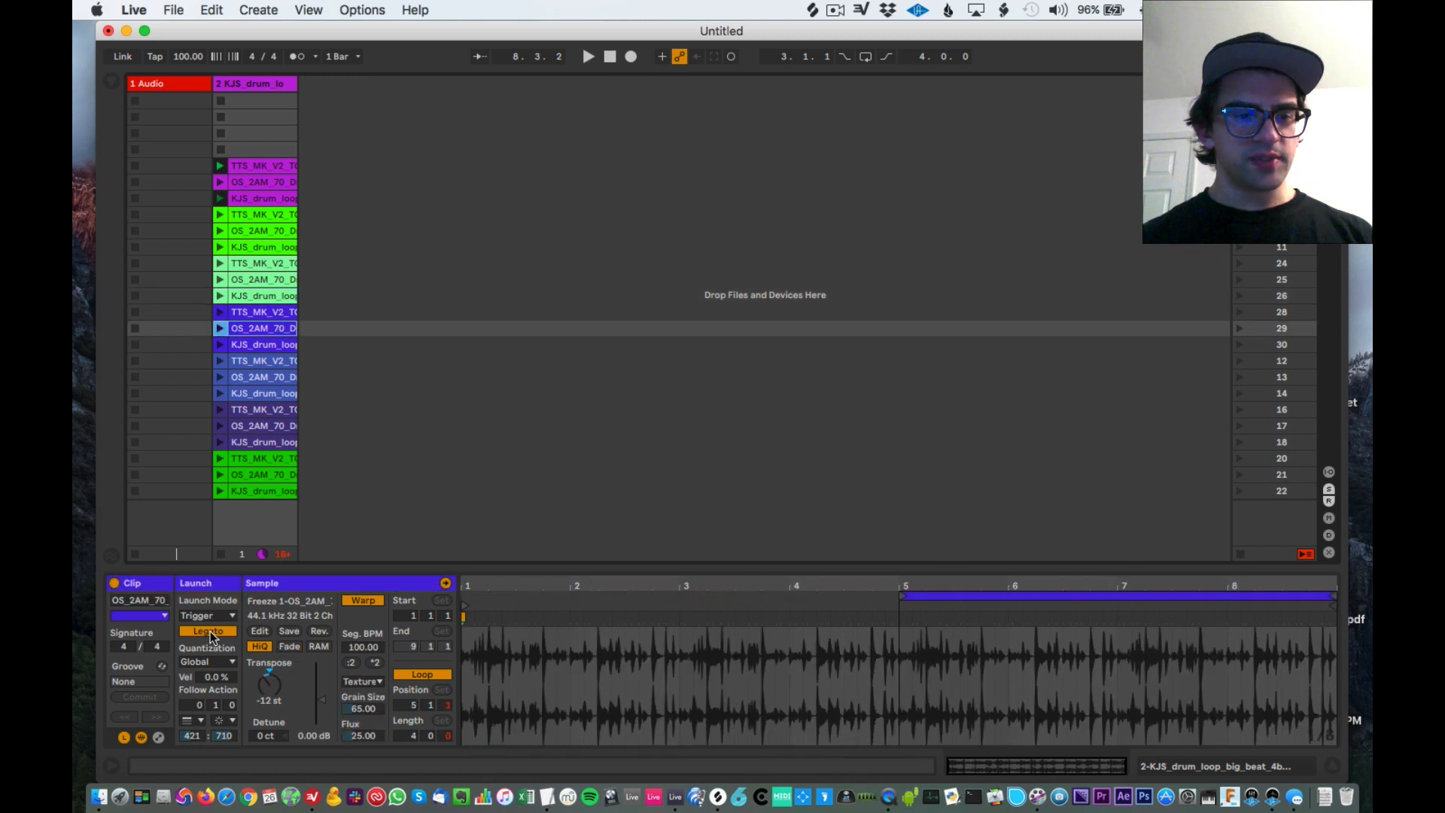
{"action": "key", "text": "Down"}
{"action": "key", "text": "Down"}
{"action": "key", "text": "Down"}
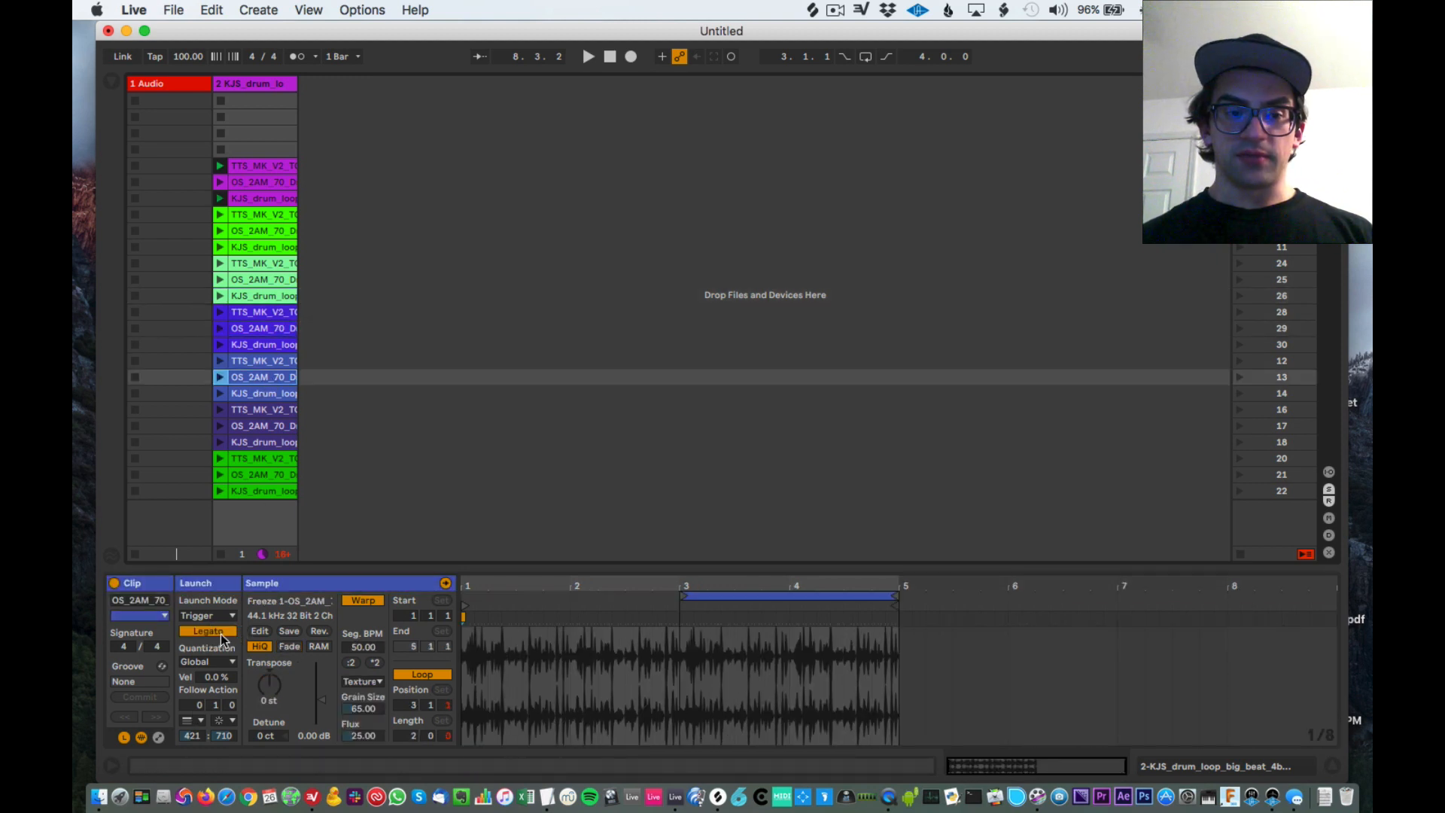
{"action": "left_click", "coordinate": [275, 426]}
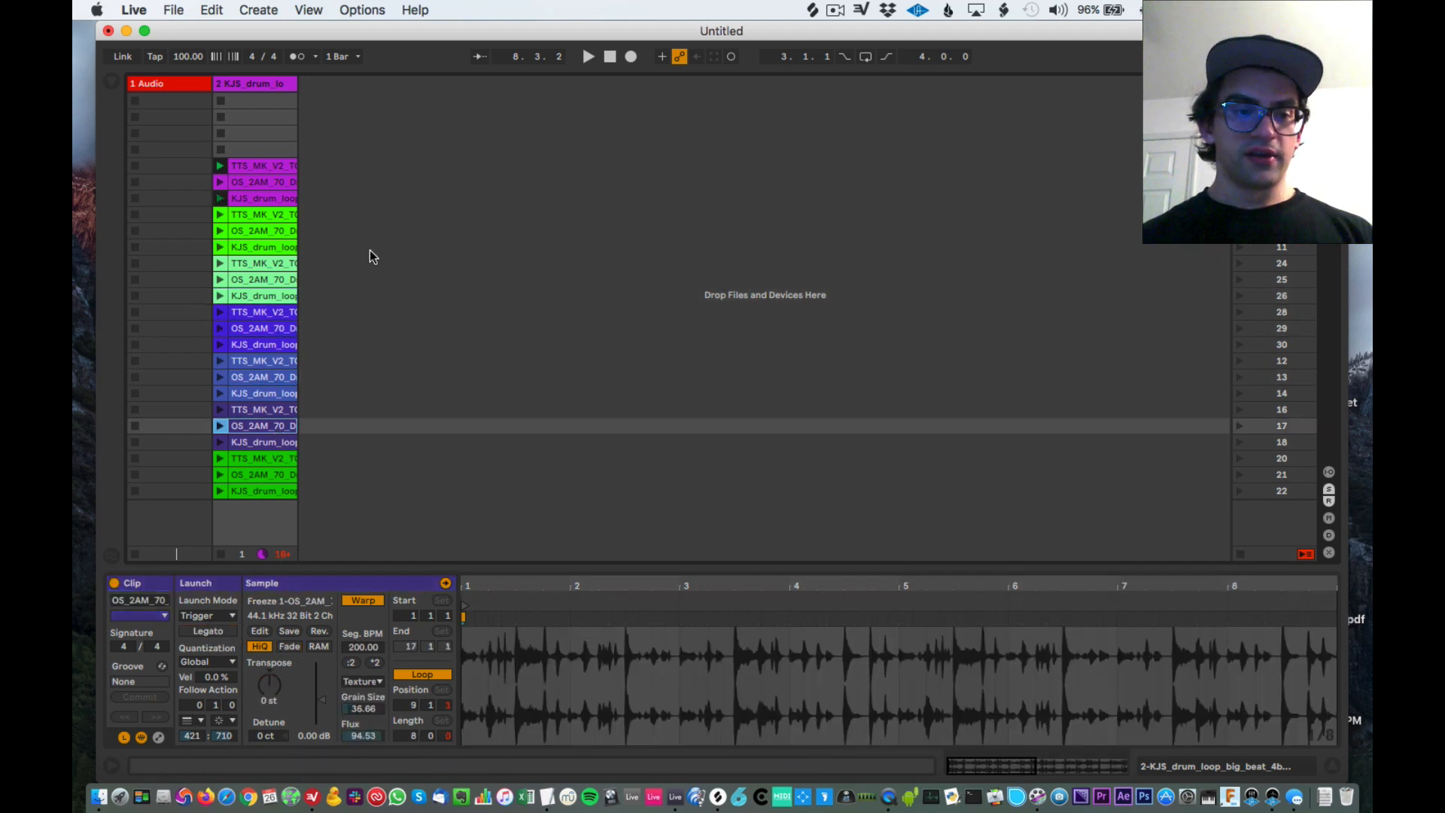
{"action": "left_click", "coordinate": [278, 226]}
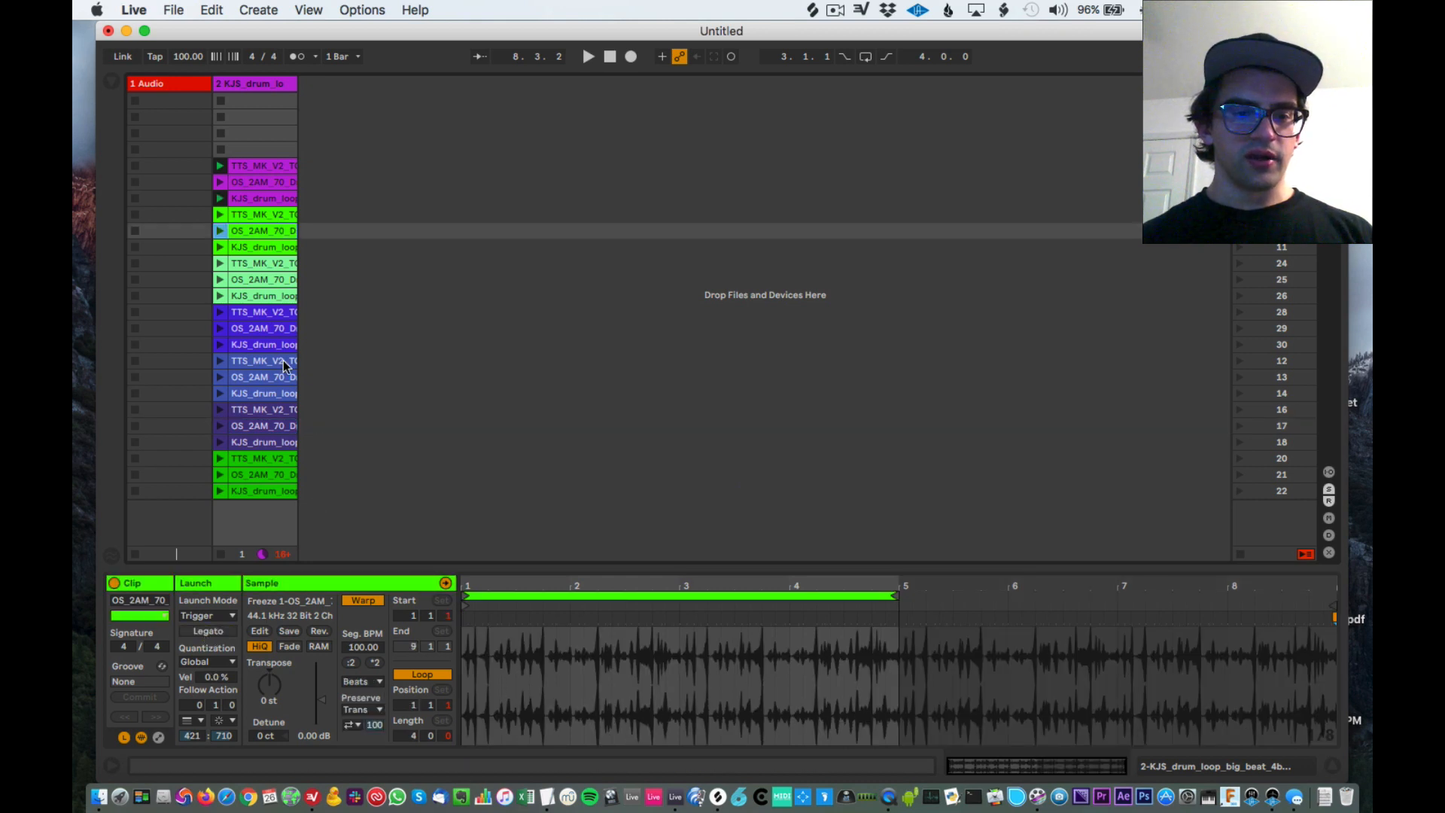
Step: Check the launch and warp settings of the drum loop clips from the first magenta clip down to the first violet one
{"action": "left_click", "coordinate": [252, 442]}
{"action": "left_click", "coordinate": [238, 490]}
{"action": "key", "text": "Right"}
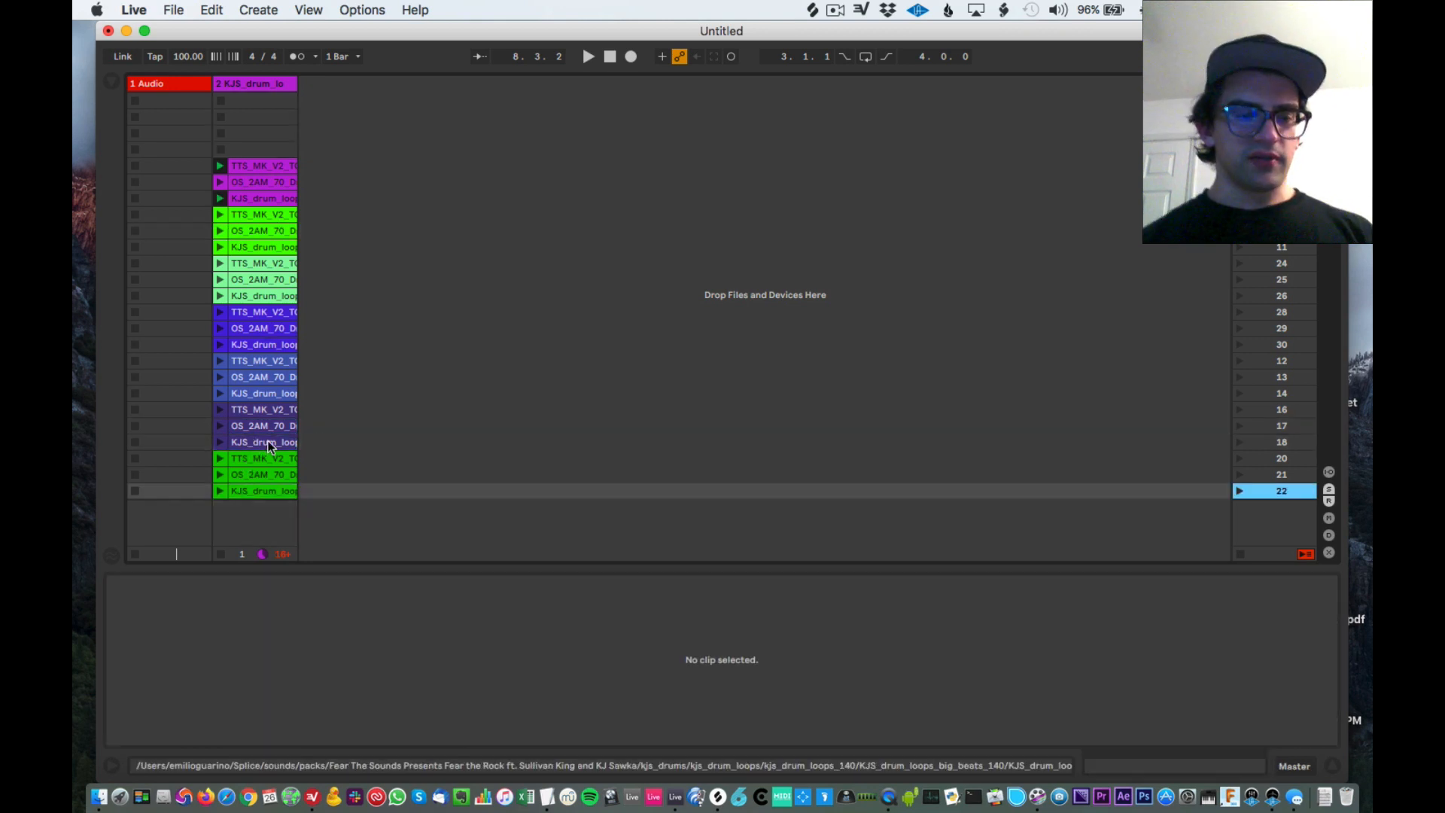
{"action": "left_click", "coordinate": [273, 154]}
{"action": "key", "text": "Down"}
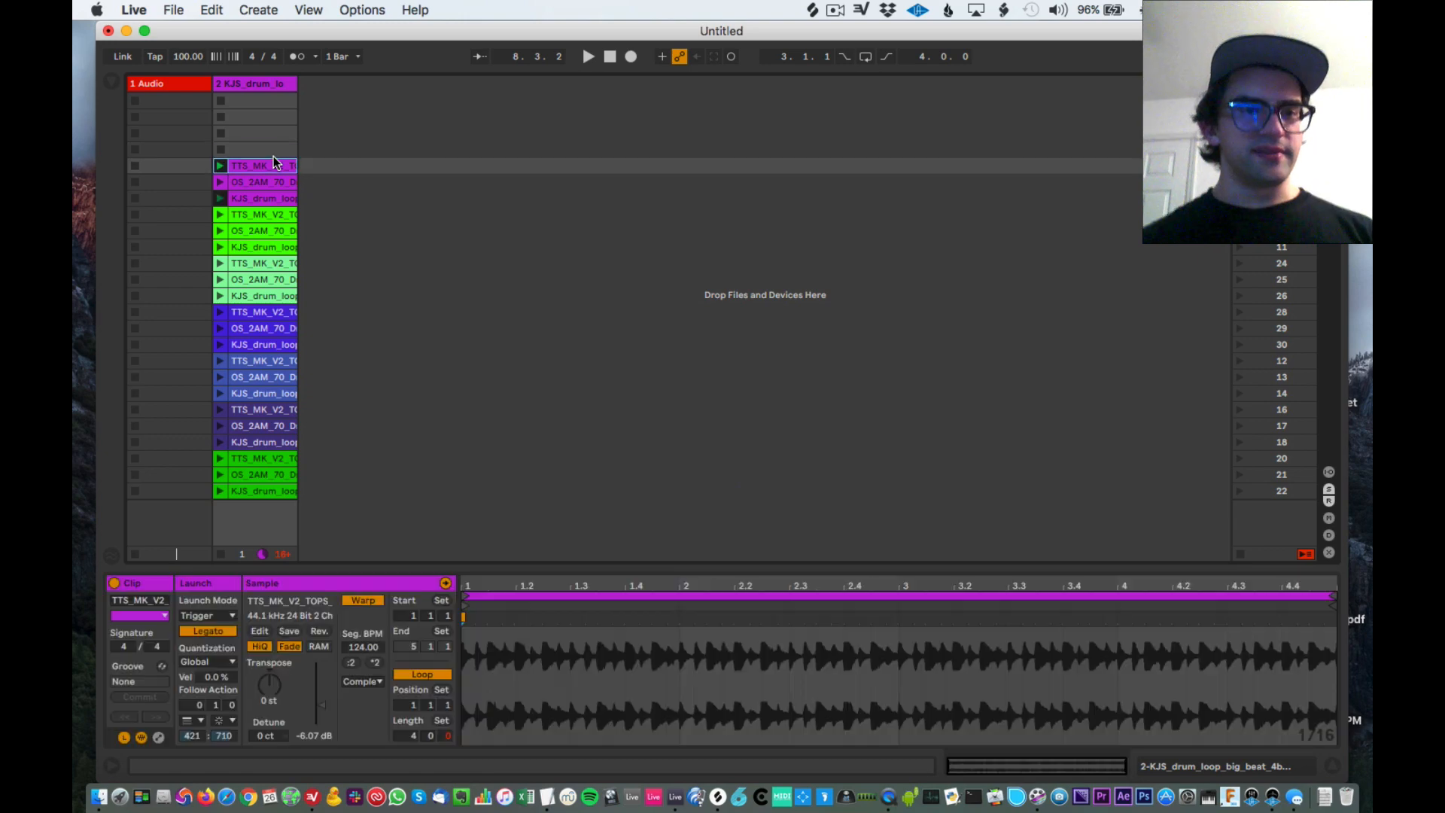
{"action": "key", "text": "Down"}
{"action": "key", "text": "Down"}
{"action": "key", "text": "Down"}
{"action": "key", "text": "Down"}
{"action": "key", "text": "Down"}
{"action": "key", "text": "Down"}
{"action": "key", "text": "Down"}
{"action": "key", "text": "Down"}
{"action": "key", "text": "Down"}
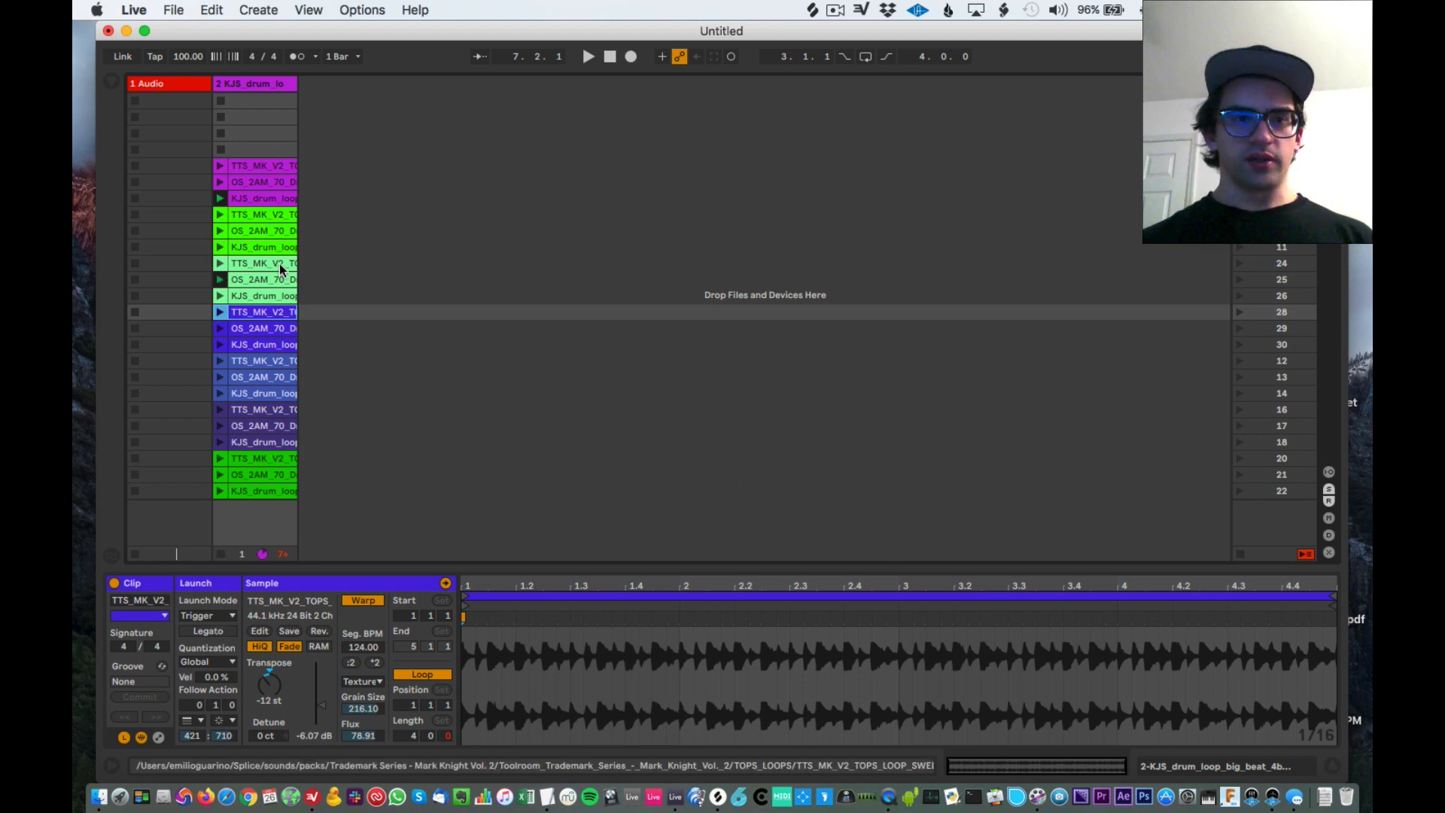
Step: Launch the first magenta clip and check the settings of the dark purple KJS_drum_loop and blue OS_2AM clips during playback
{"action": "left_click", "coordinate": [217, 166]}
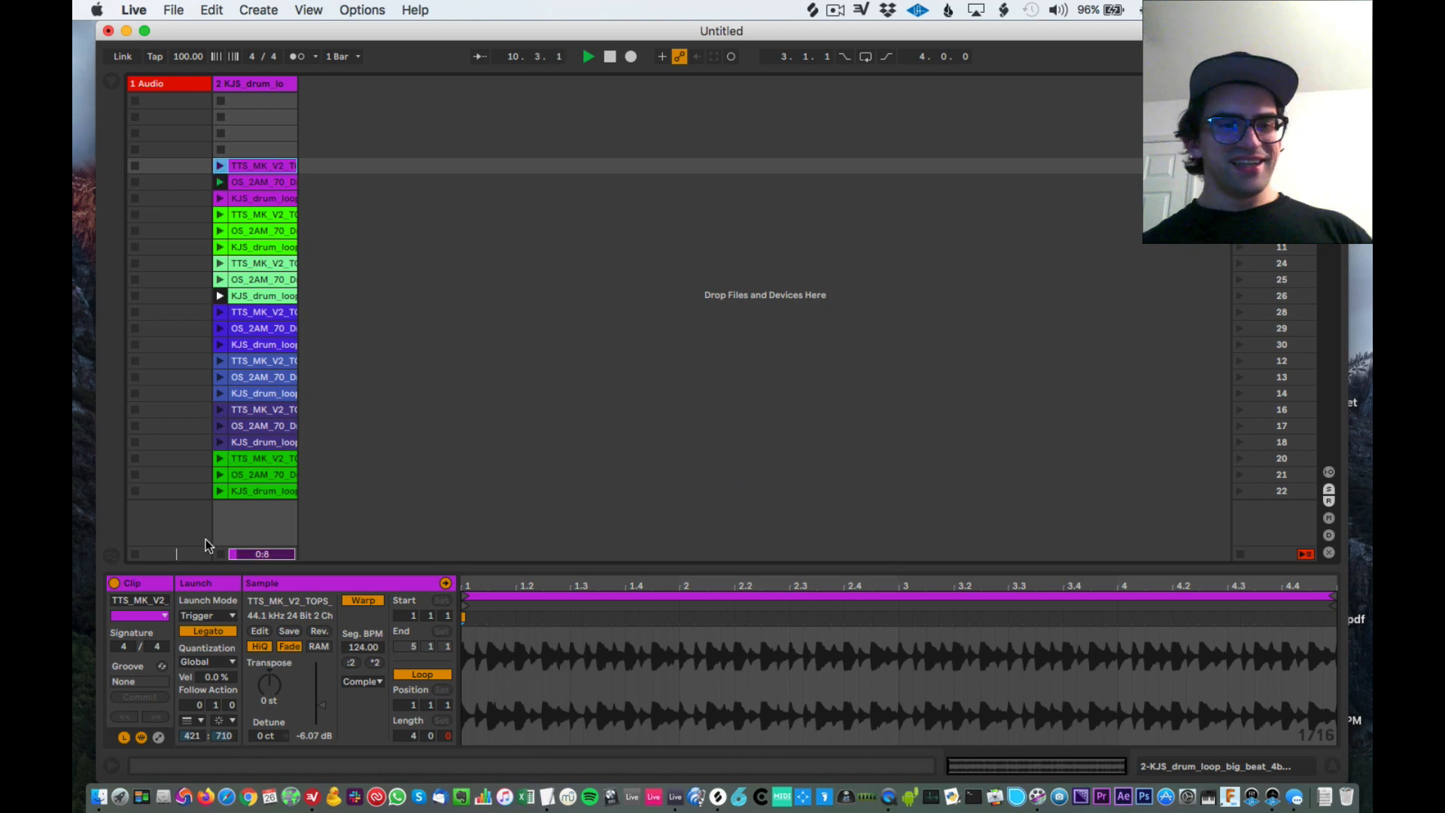
{"action": "left_click", "coordinate": [242, 442]}
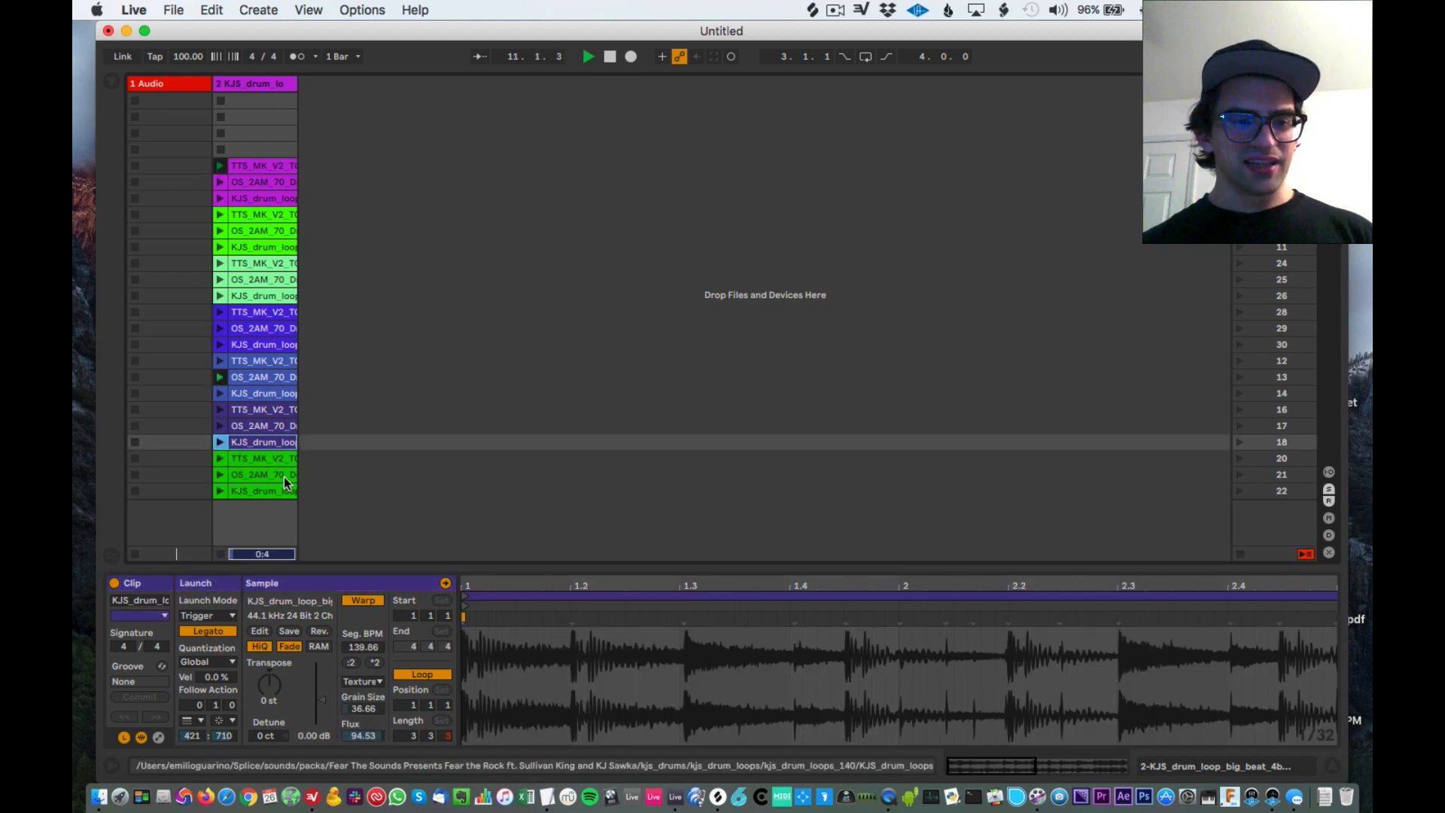
{"action": "left_click", "coordinate": [262, 381]}
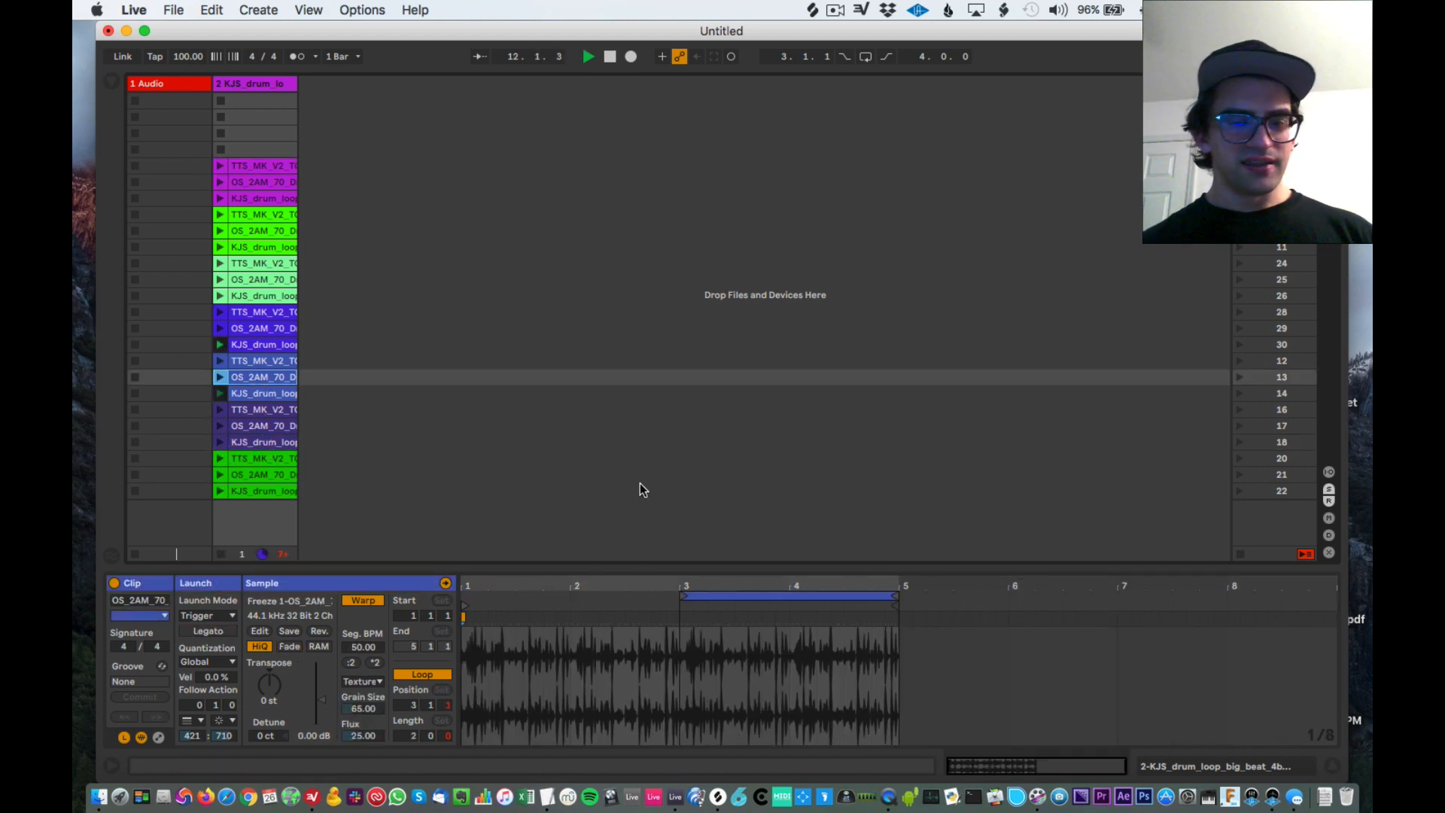
Step: Record the automatically switching clips into the arrangement up to about bar 16, viewing the whole timeline, and stop
{"action": "left_click", "coordinate": [630, 57]}
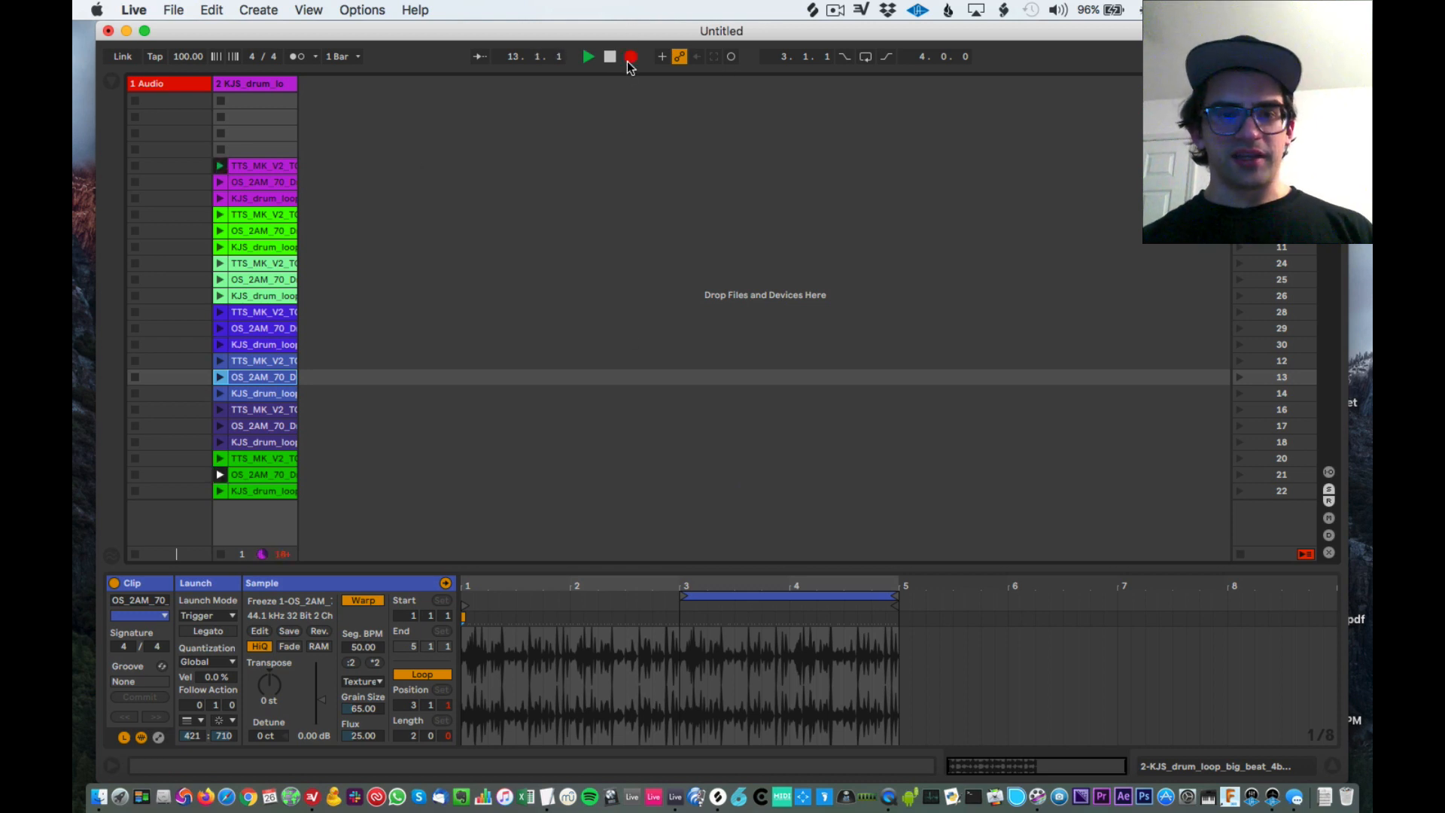
{"action": "key", "text": "Tab"}
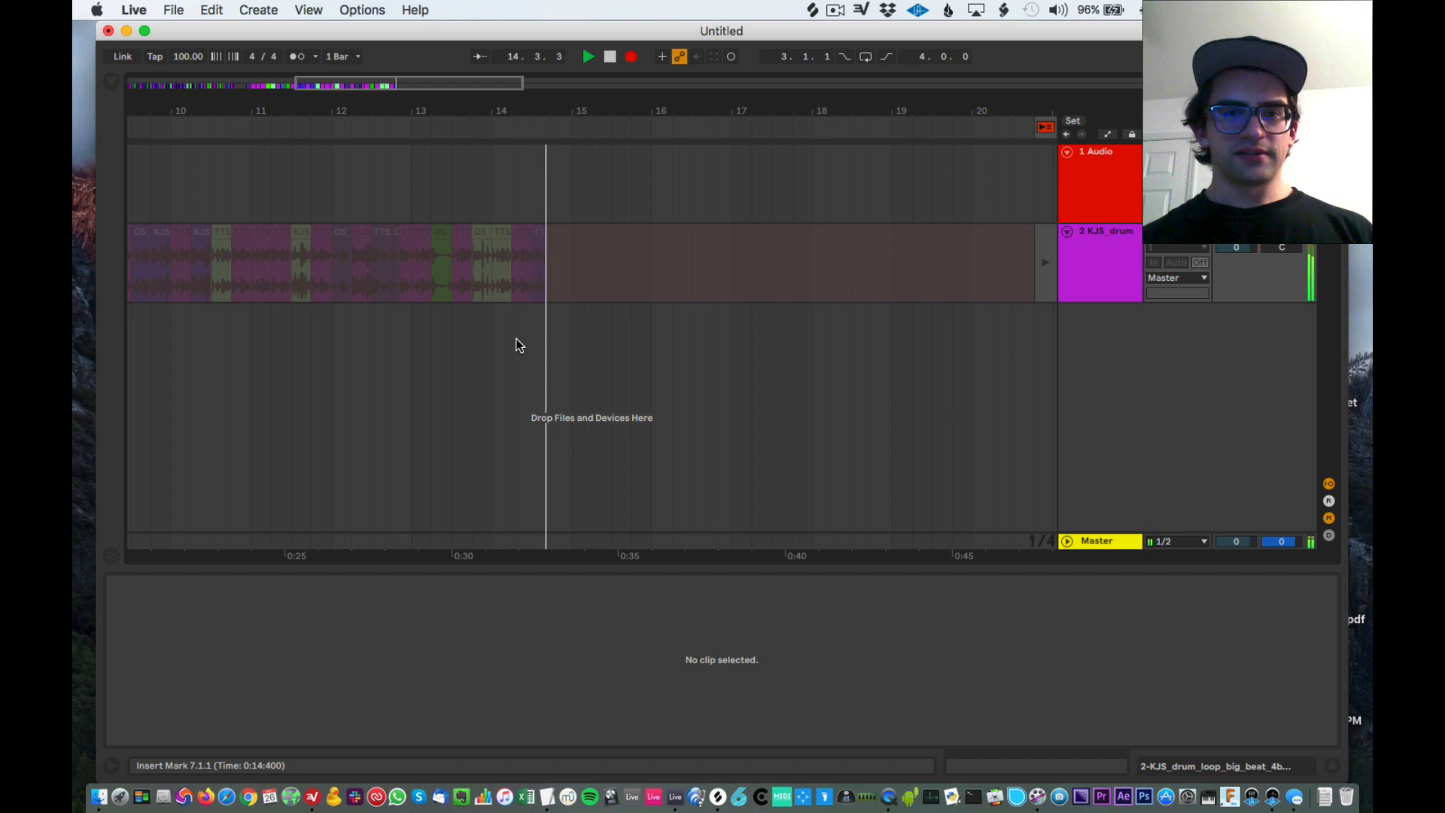
{"action": "key", "text": "minus"}
{"action": "key", "text": "minus"}
{"action": "key", "text": "minus"}
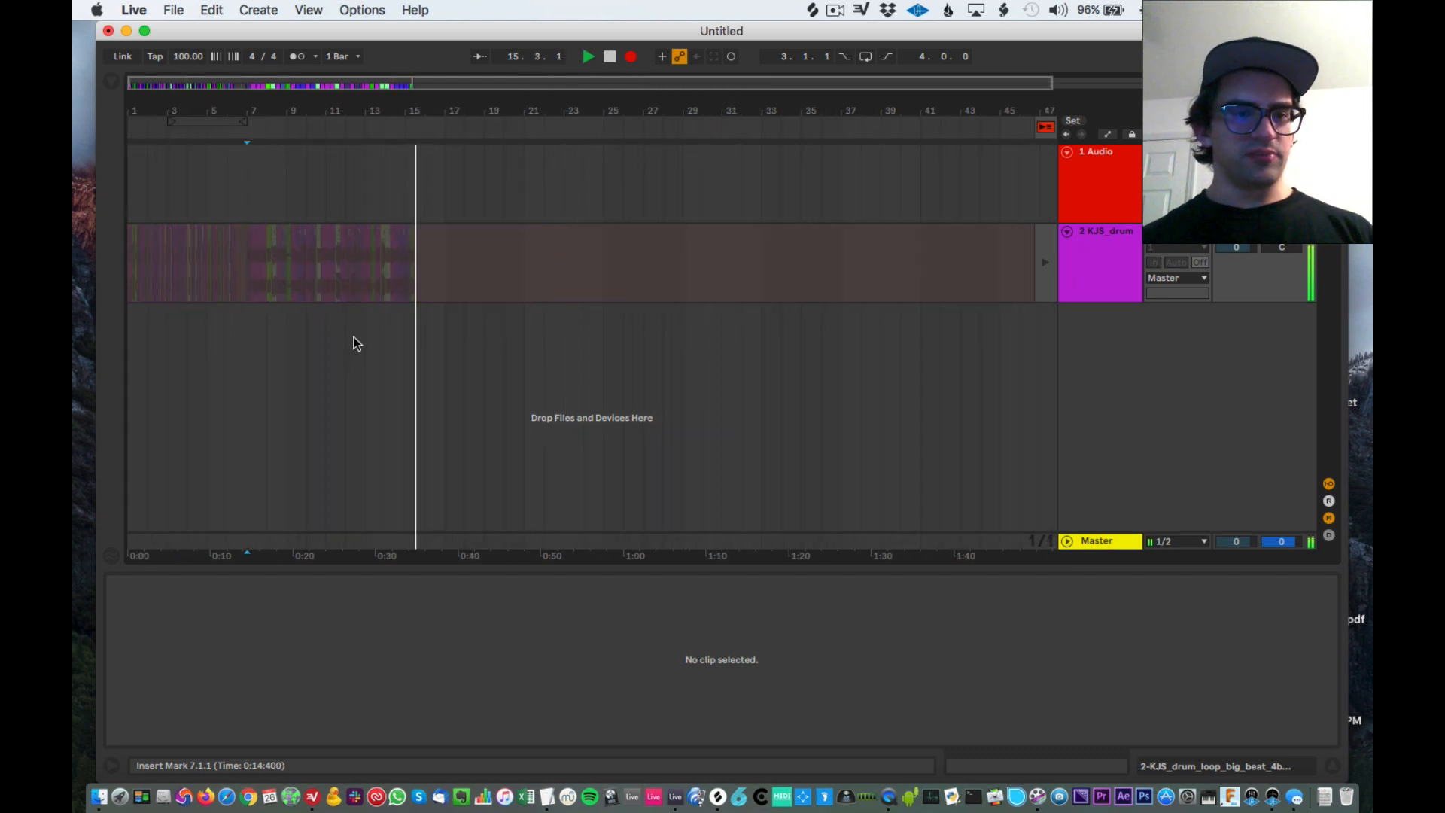
{"action": "key", "text": "space"}
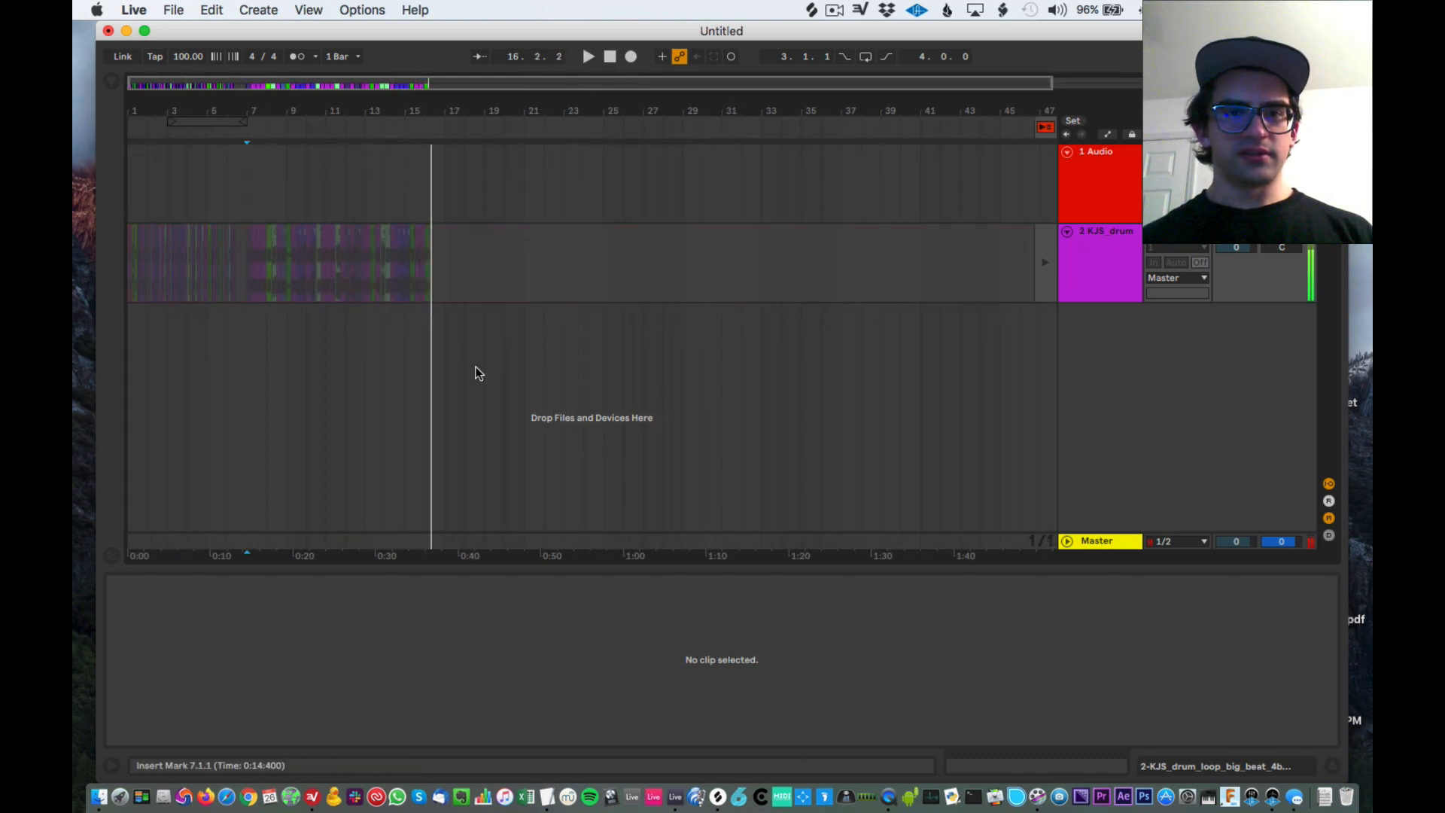
Step: Record another short pass into the empty arrangement space, starting playback from bar 18 with the first magenta clip, and return to the clip grid
{"action": "left_click", "coordinate": [465, 297]}
{"action": "key", "text": "Tab"}
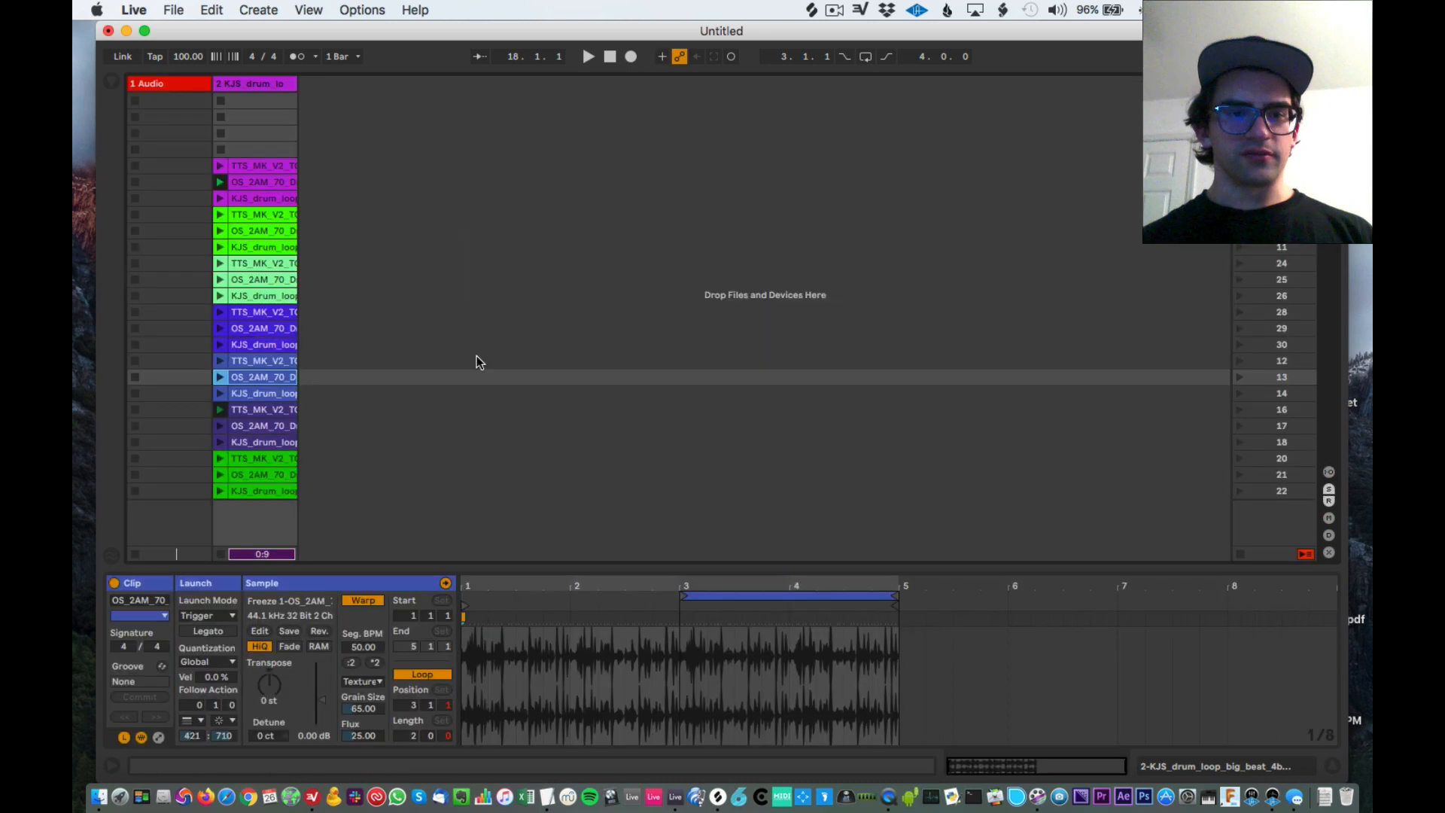
{"action": "left_click", "coordinate": [220, 165]}
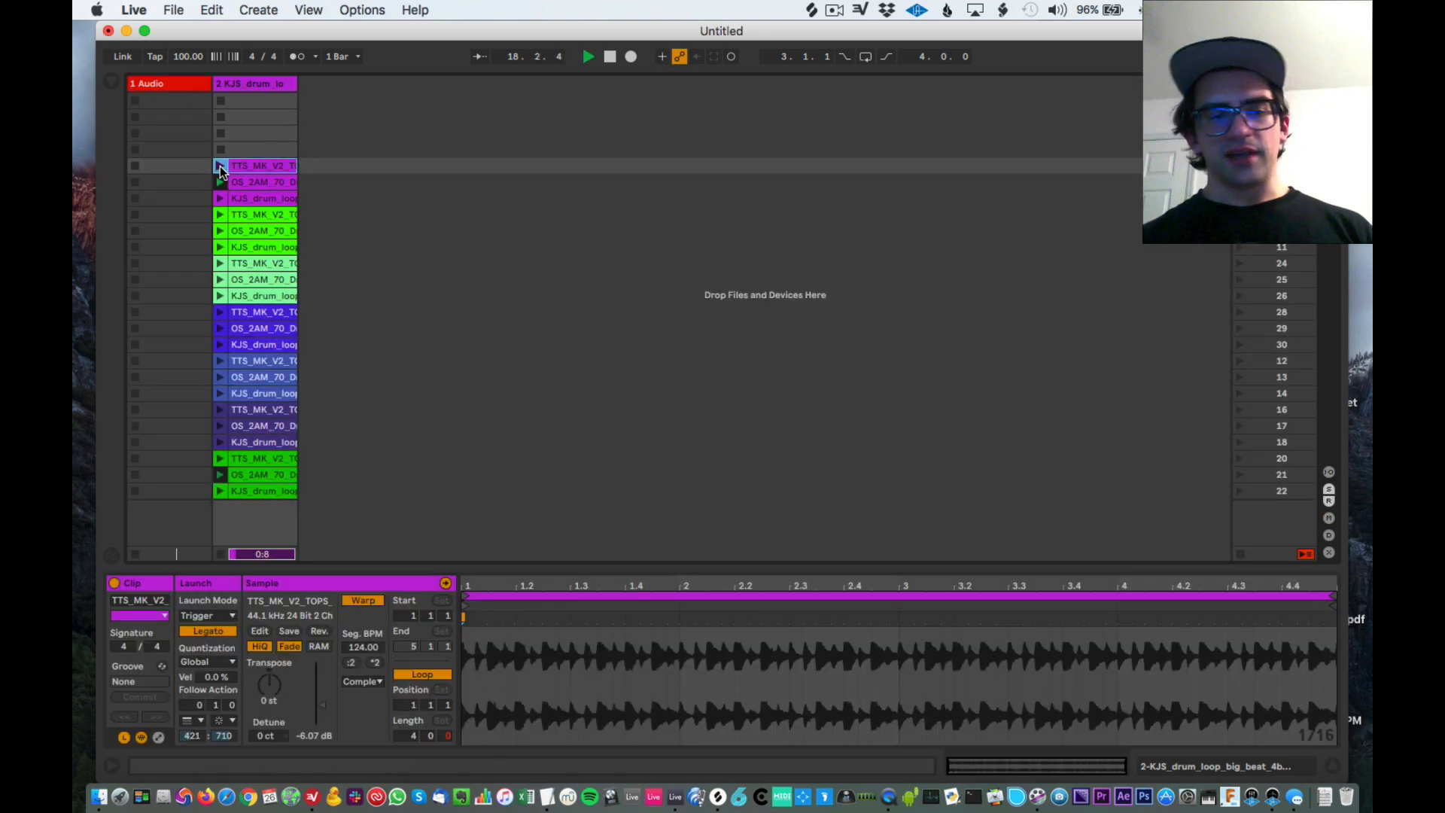
{"action": "key", "text": "Tab"}
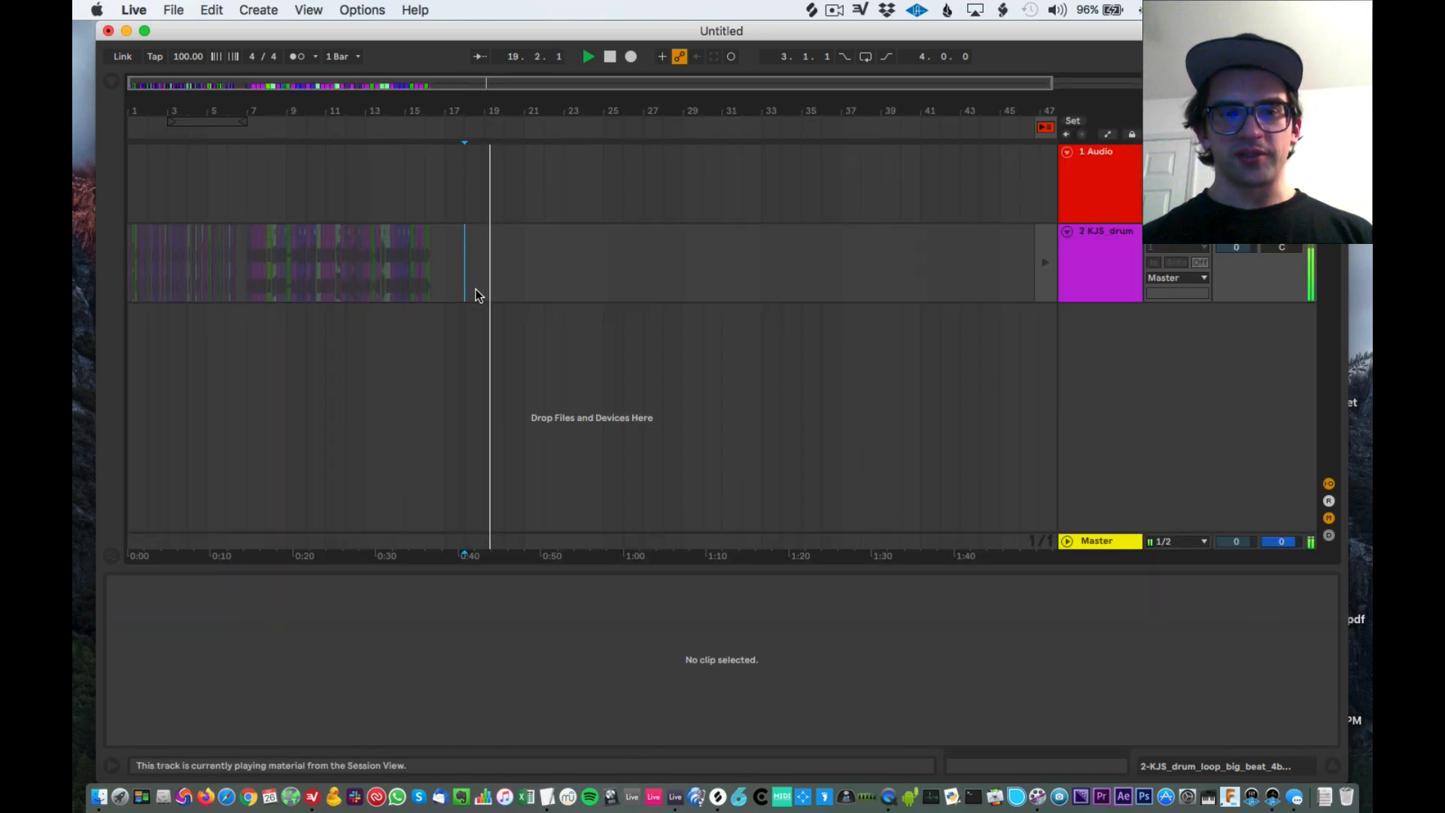
{"action": "left_click", "coordinate": [629, 57]}
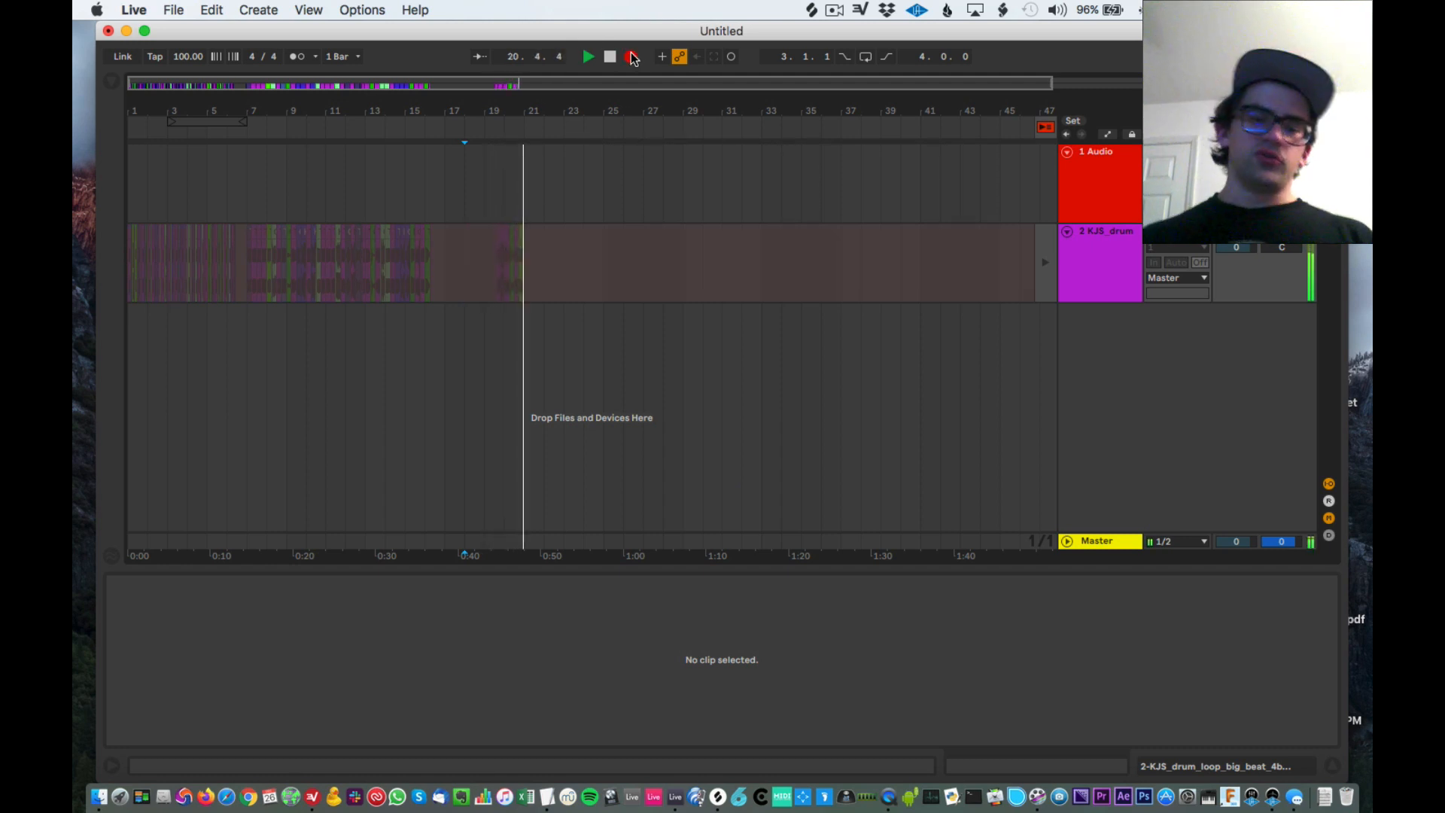
{"action": "key", "text": "space"}
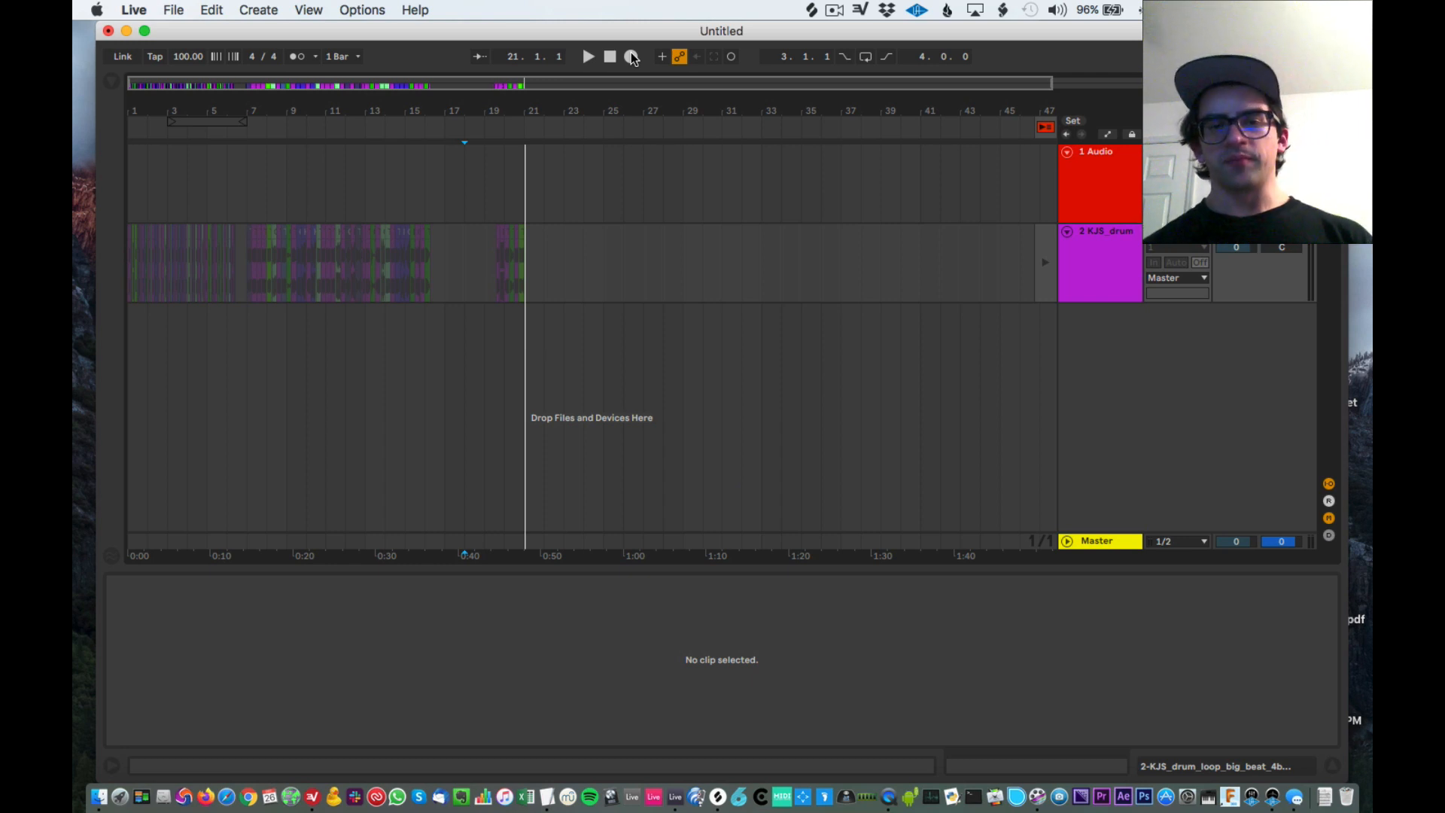
{"action": "key", "text": "Tab"}
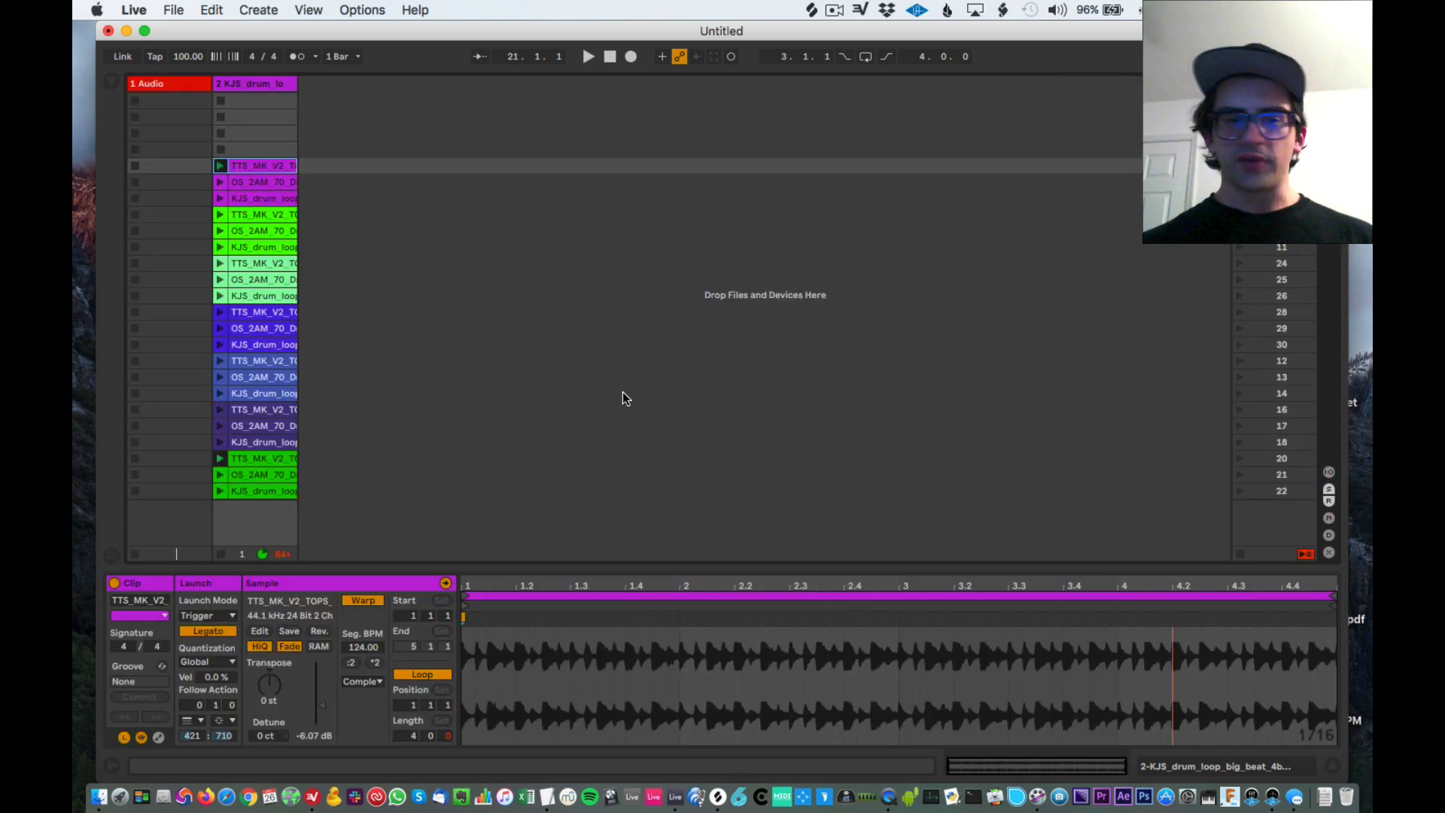